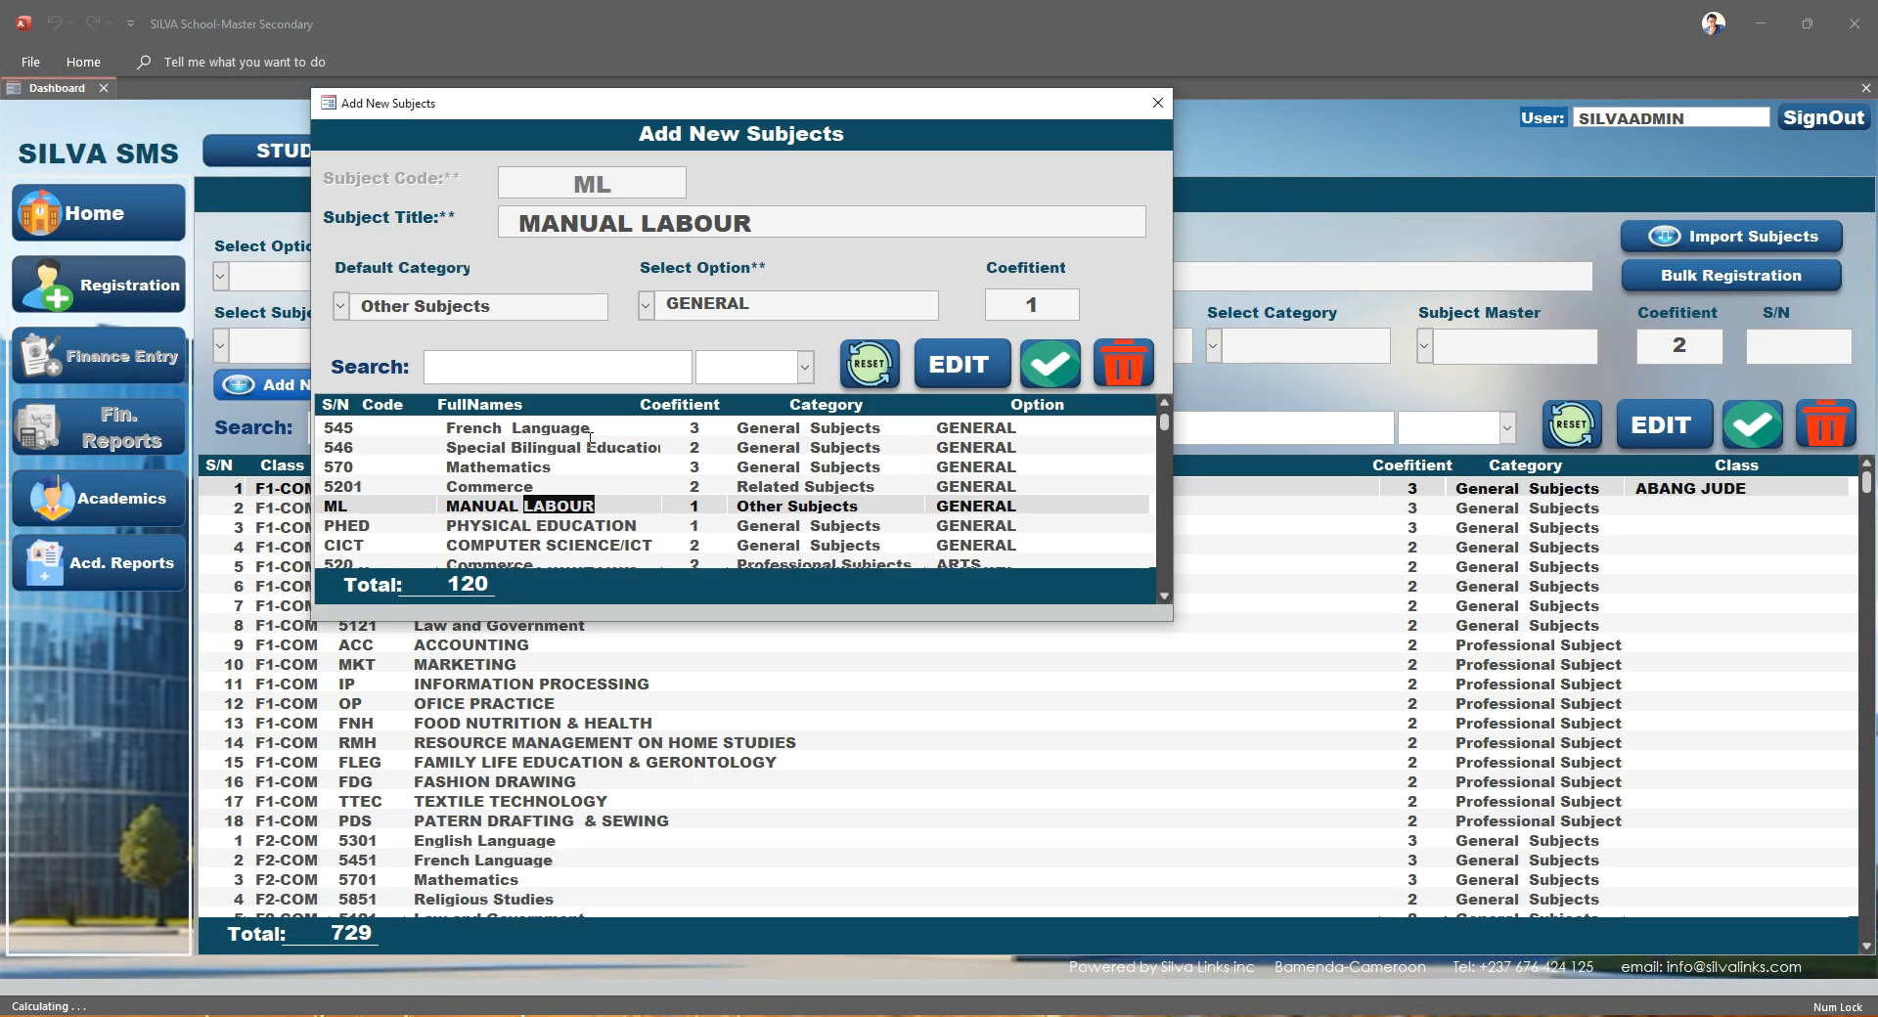
# Save the MANUAL LABOUR subject, confirm the save, and close the form for adding subjects
pyautogui.click(1050, 364)
pyautogui.click(1051, 593)
pyautogui.click(1157, 102)
# Register Economics as a subject for the COMMERCIAL option in the class FORM ONE COMMERCIAL
pyautogui.click(220, 275)
pyautogui.click(257, 393)
pyautogui.click(584, 277)
pyautogui.click(612, 304)
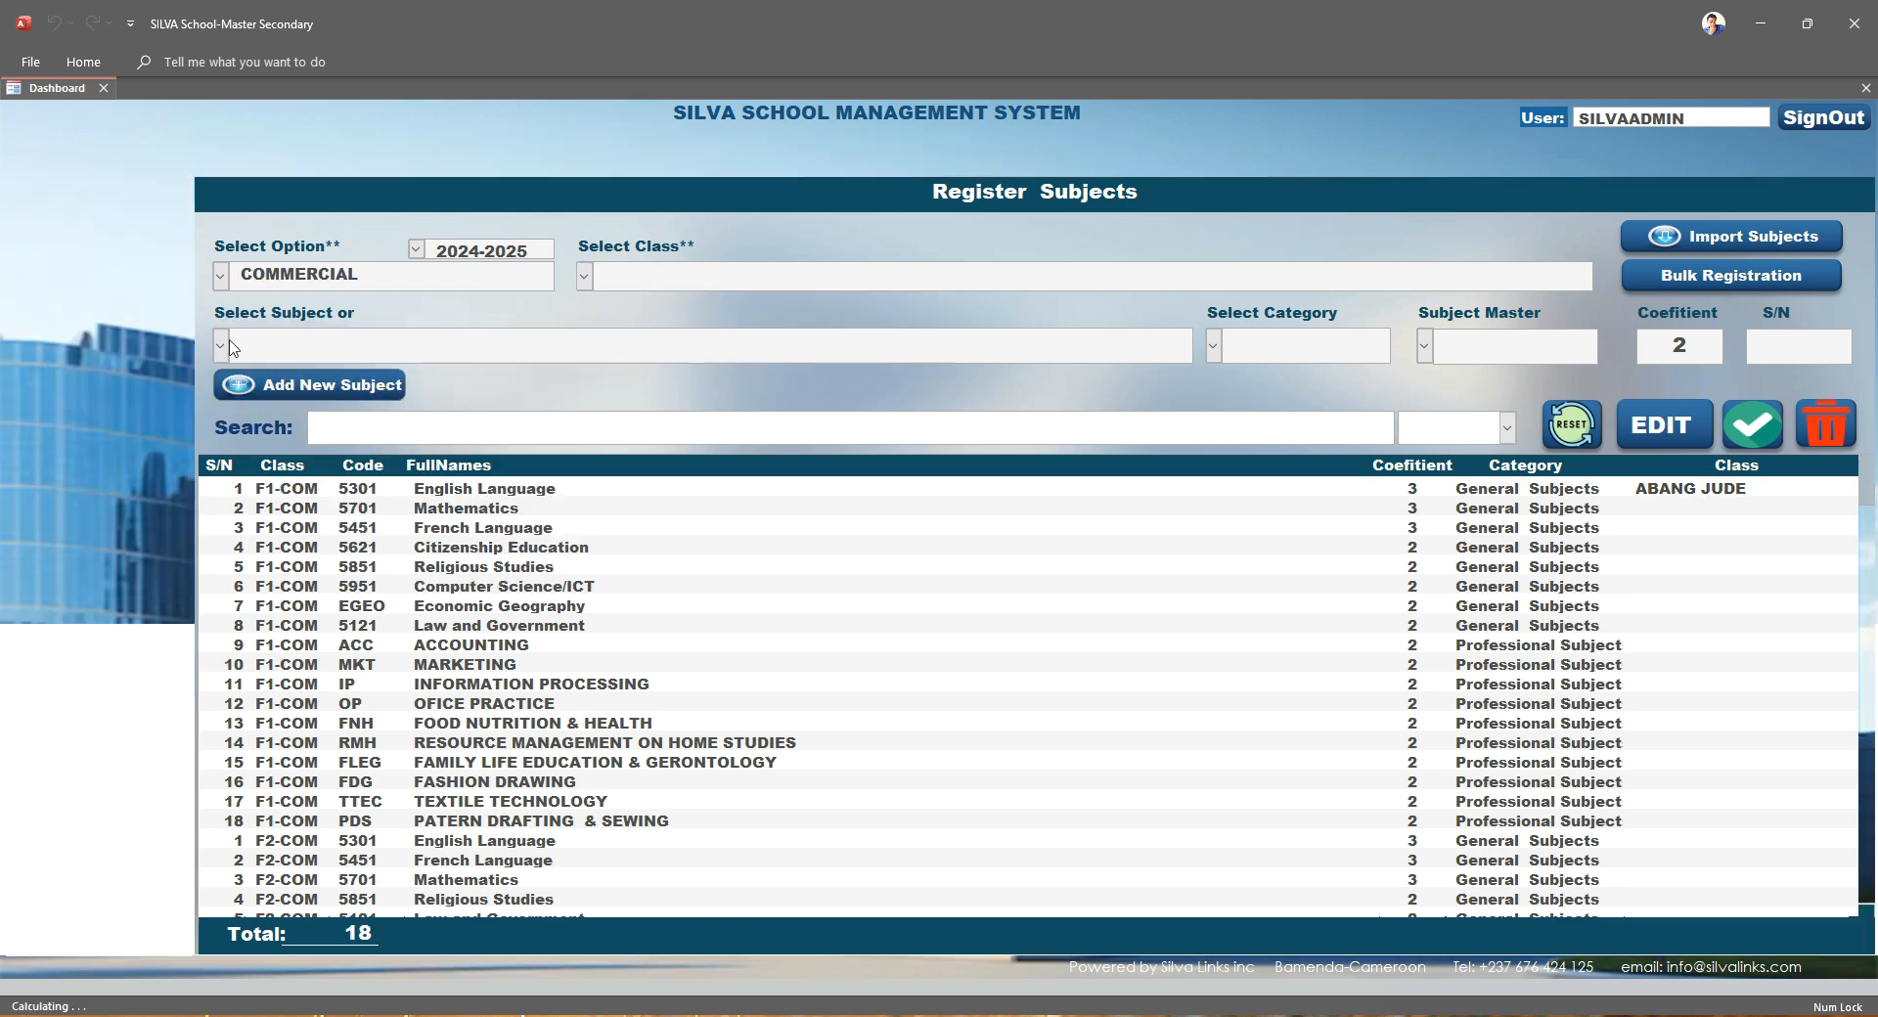
pyautogui.click(220, 345)
pyautogui.scroll(-1, 391, 587)
pyautogui.click(293, 490)
pyautogui.click(1753, 425)
pyautogui.click(988, 592)
pyautogui.click(1077, 589)
pyautogui.click(523, 836)
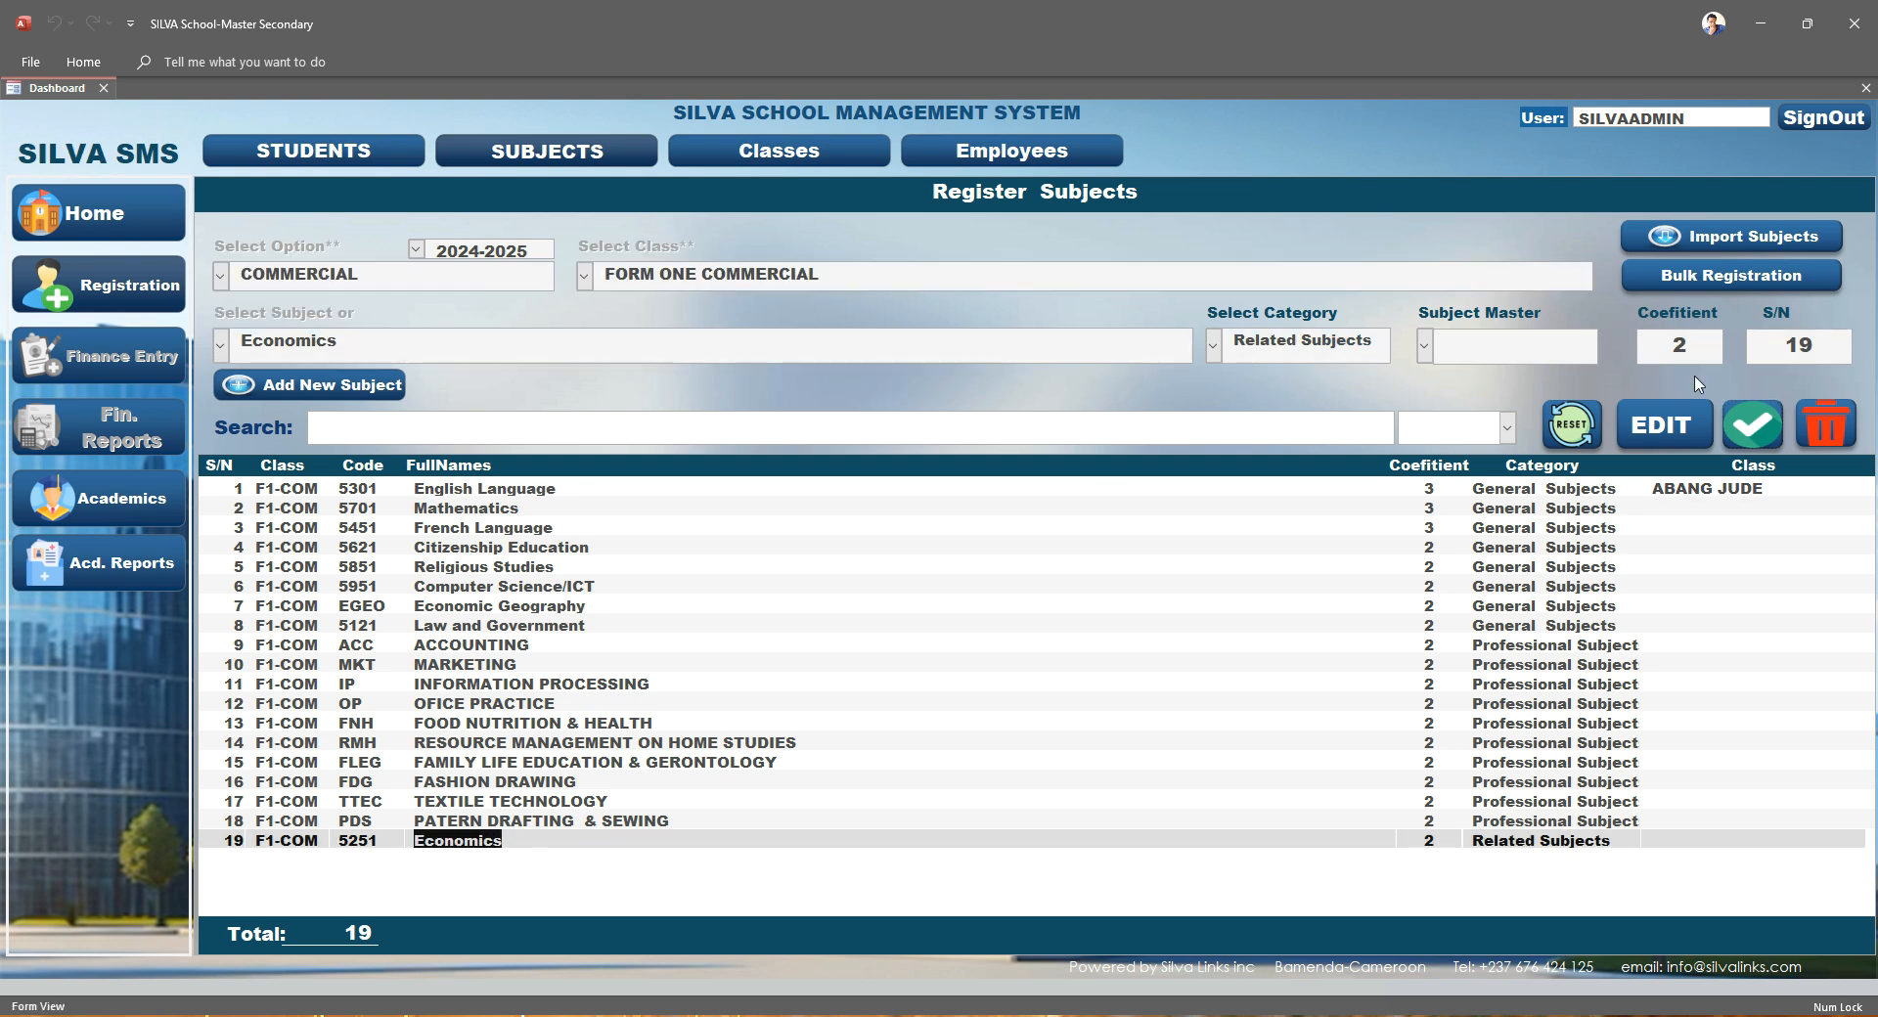
# Delete the Economics registration from FORM ONE COMMERCIAL and confirm the deletion
pyautogui.click(1825, 424)
pyautogui.click(973, 589)
pyautogui.click(1023, 588)
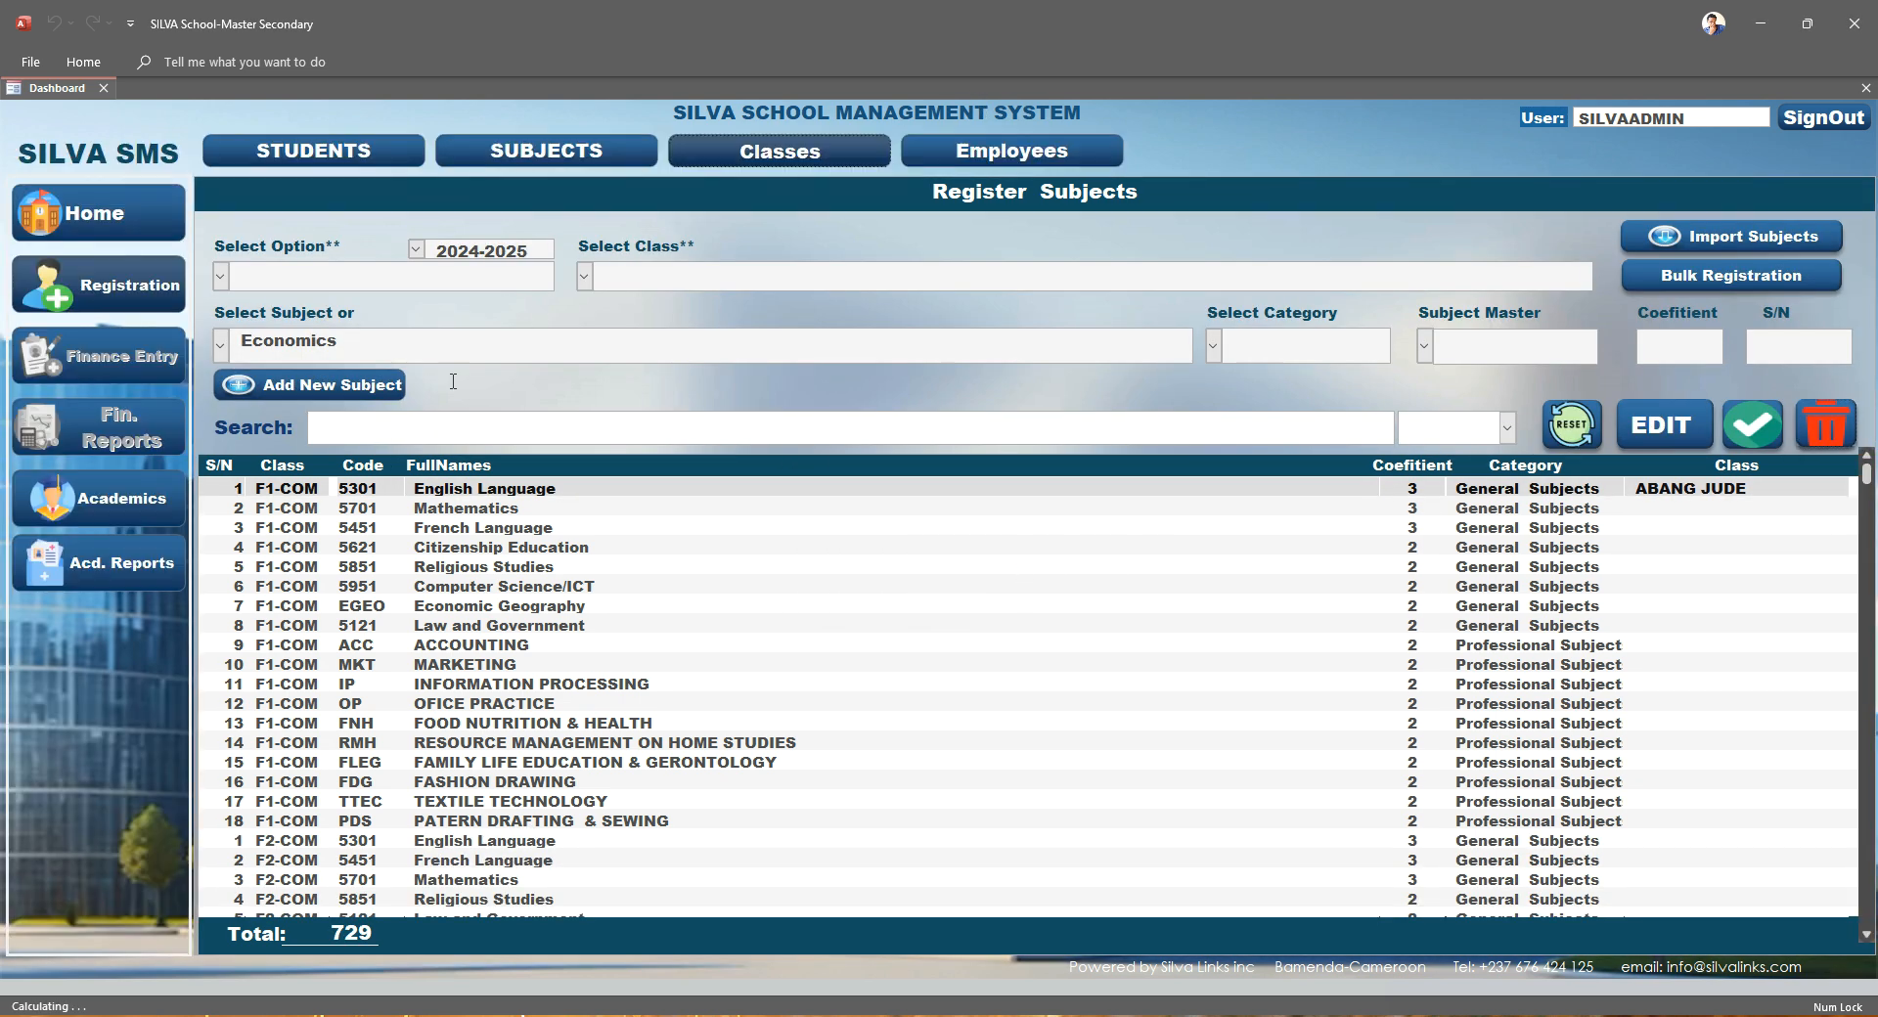
# Open the form for adding classes from class registration, pick a listed class, confirm the action on it, and close the form
pyautogui.click(779, 150)
pyautogui.click(277, 370)
pyautogui.doubleClick(448, 499)
pyautogui.doubleClick(303, 499)
pyautogui.click(904, 378)
pyautogui.click(964, 590)
pyautogui.click(1027, 590)
pyautogui.click(1096, 115)
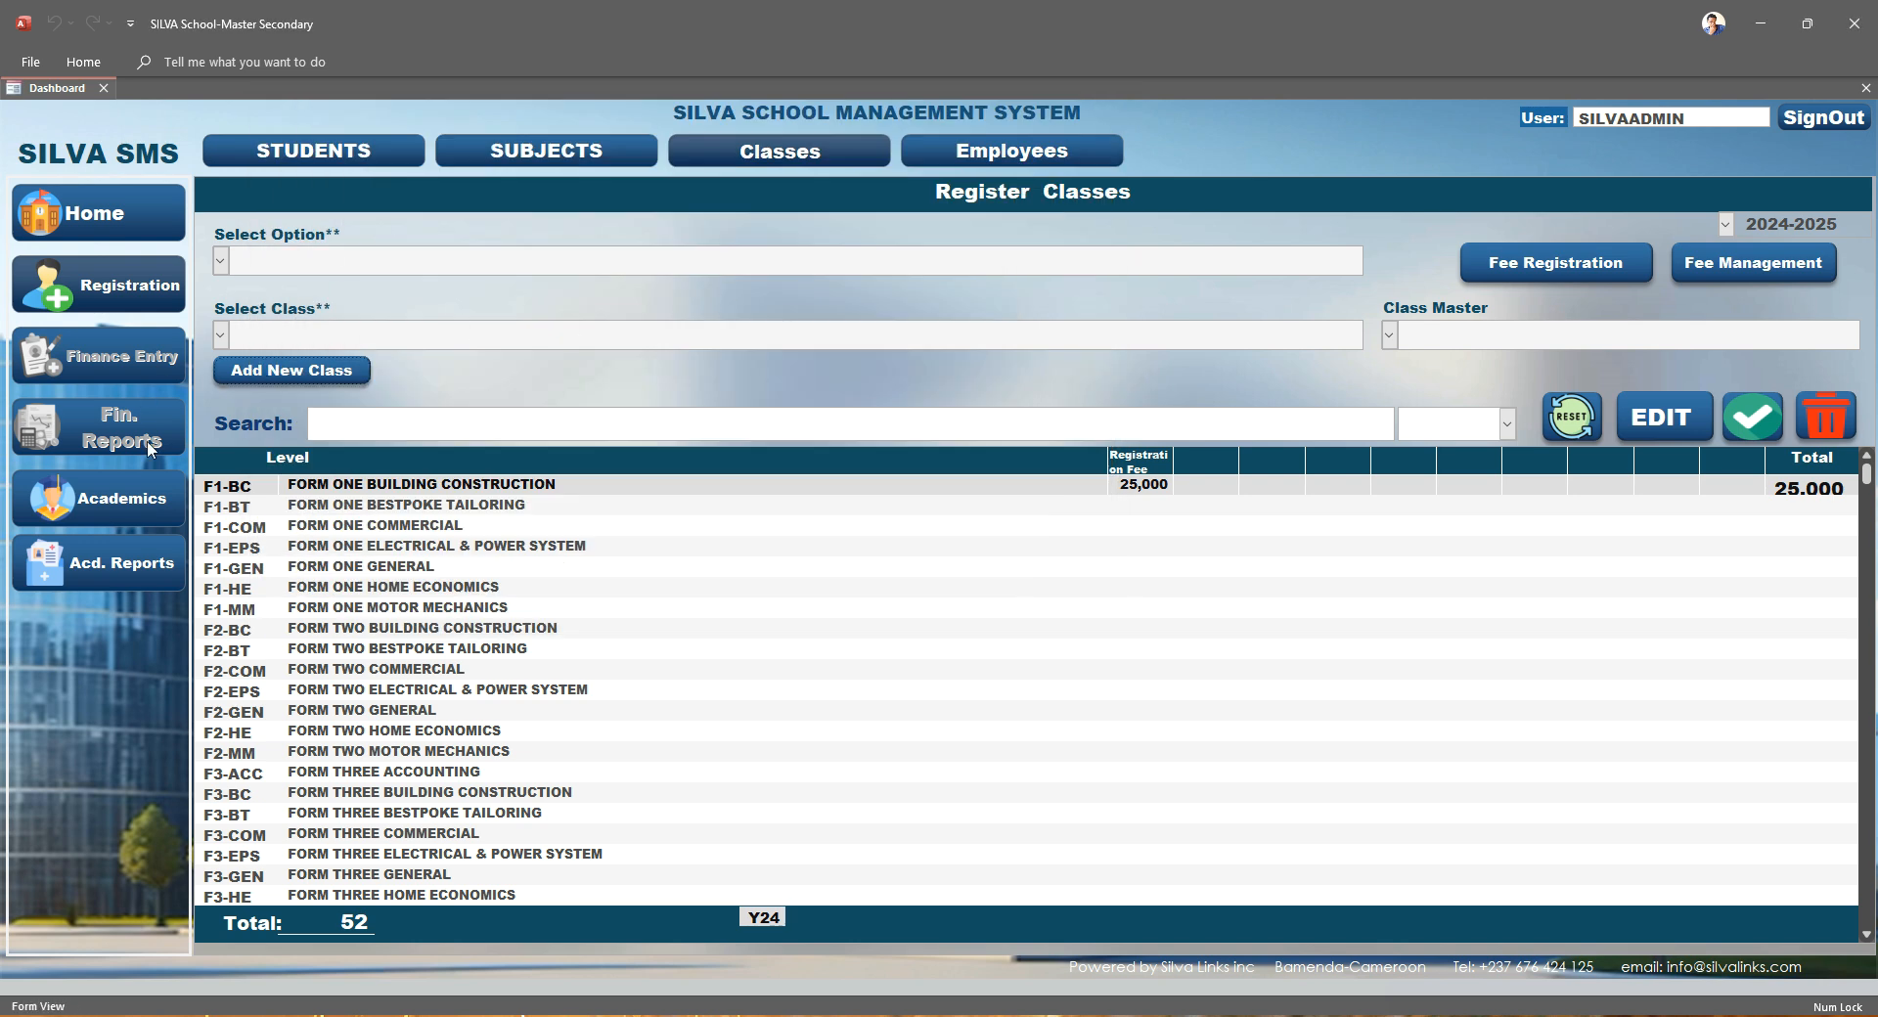
# Open the Academics marks entry for First Term Exam, class FORM ONE GENERAL, subject Mathematics
pyautogui.click(98, 499)
pyautogui.click(222, 256)
pyautogui.click(253, 292)
pyautogui.click(503, 255)
pyautogui.click(548, 385)
pyautogui.click(222, 323)
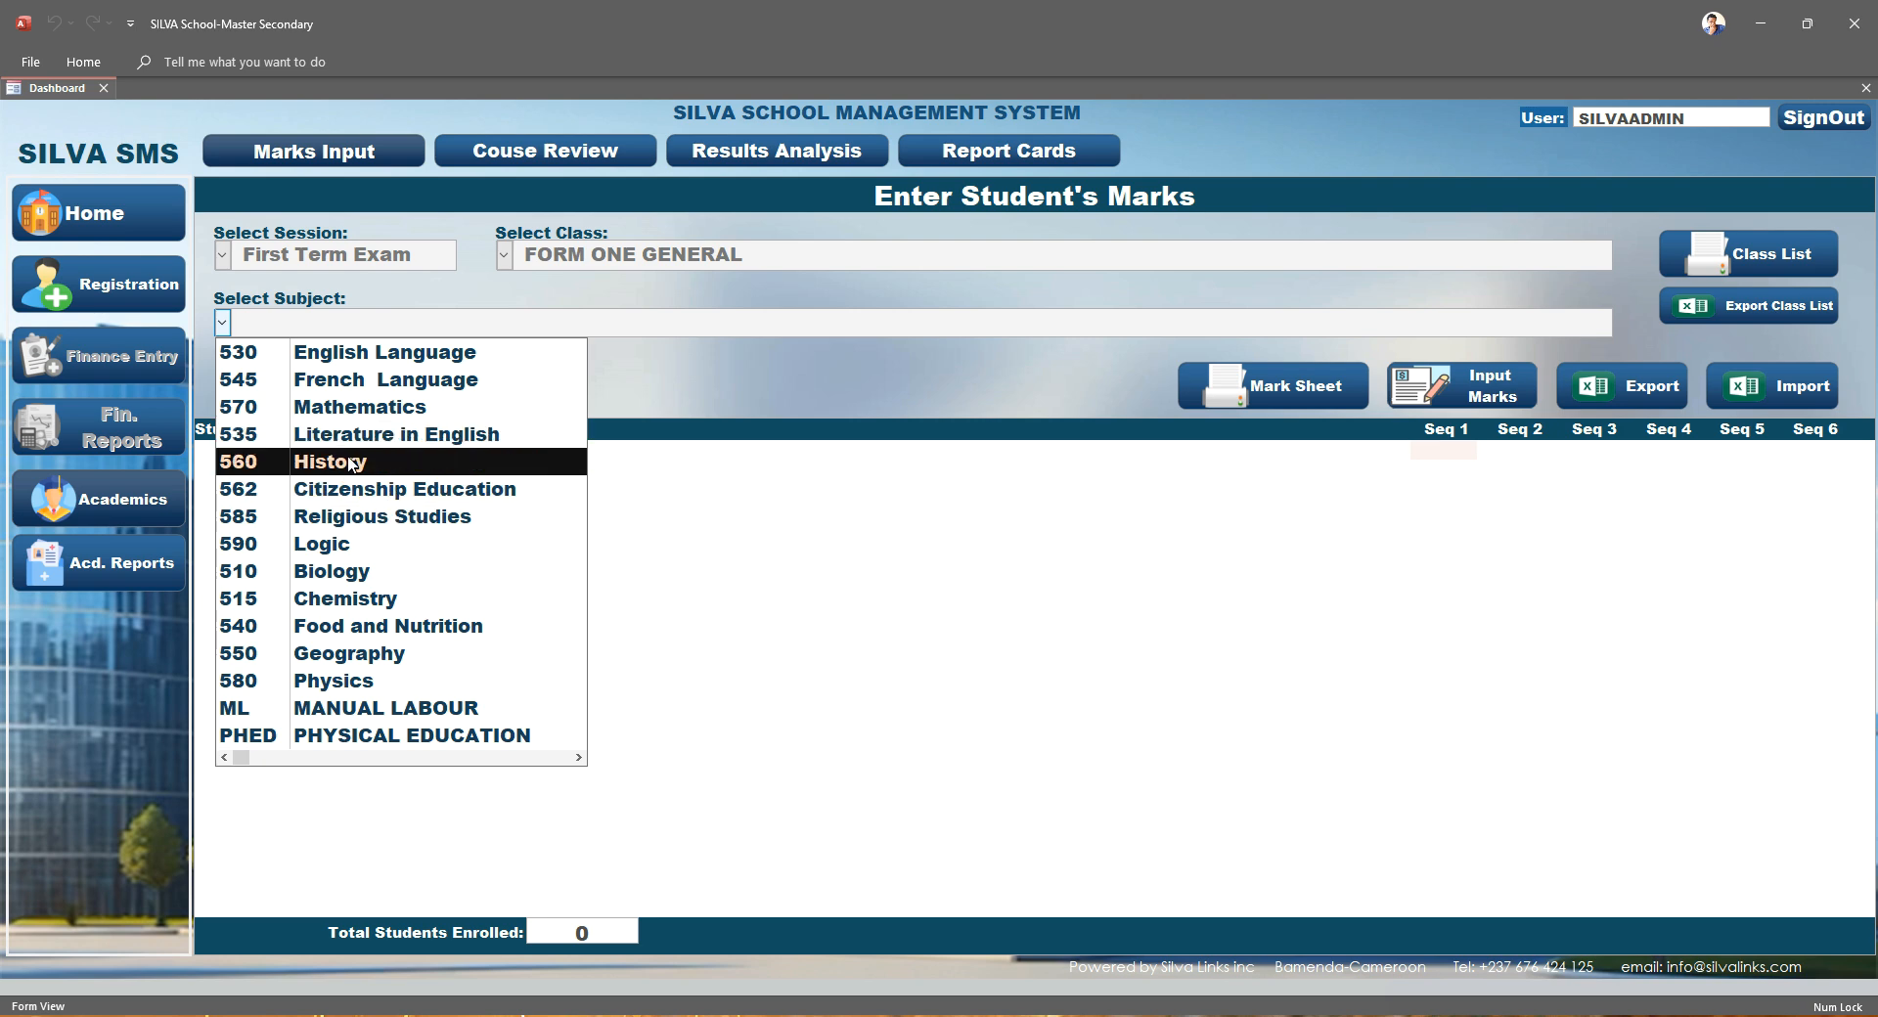
pyautogui.click(360, 407)
# Review the students' Mathematics marks, close the marks form, and look through the course review marksheet
pyautogui.scroll(-6, 441, 552)
pyautogui.click(436, 344)
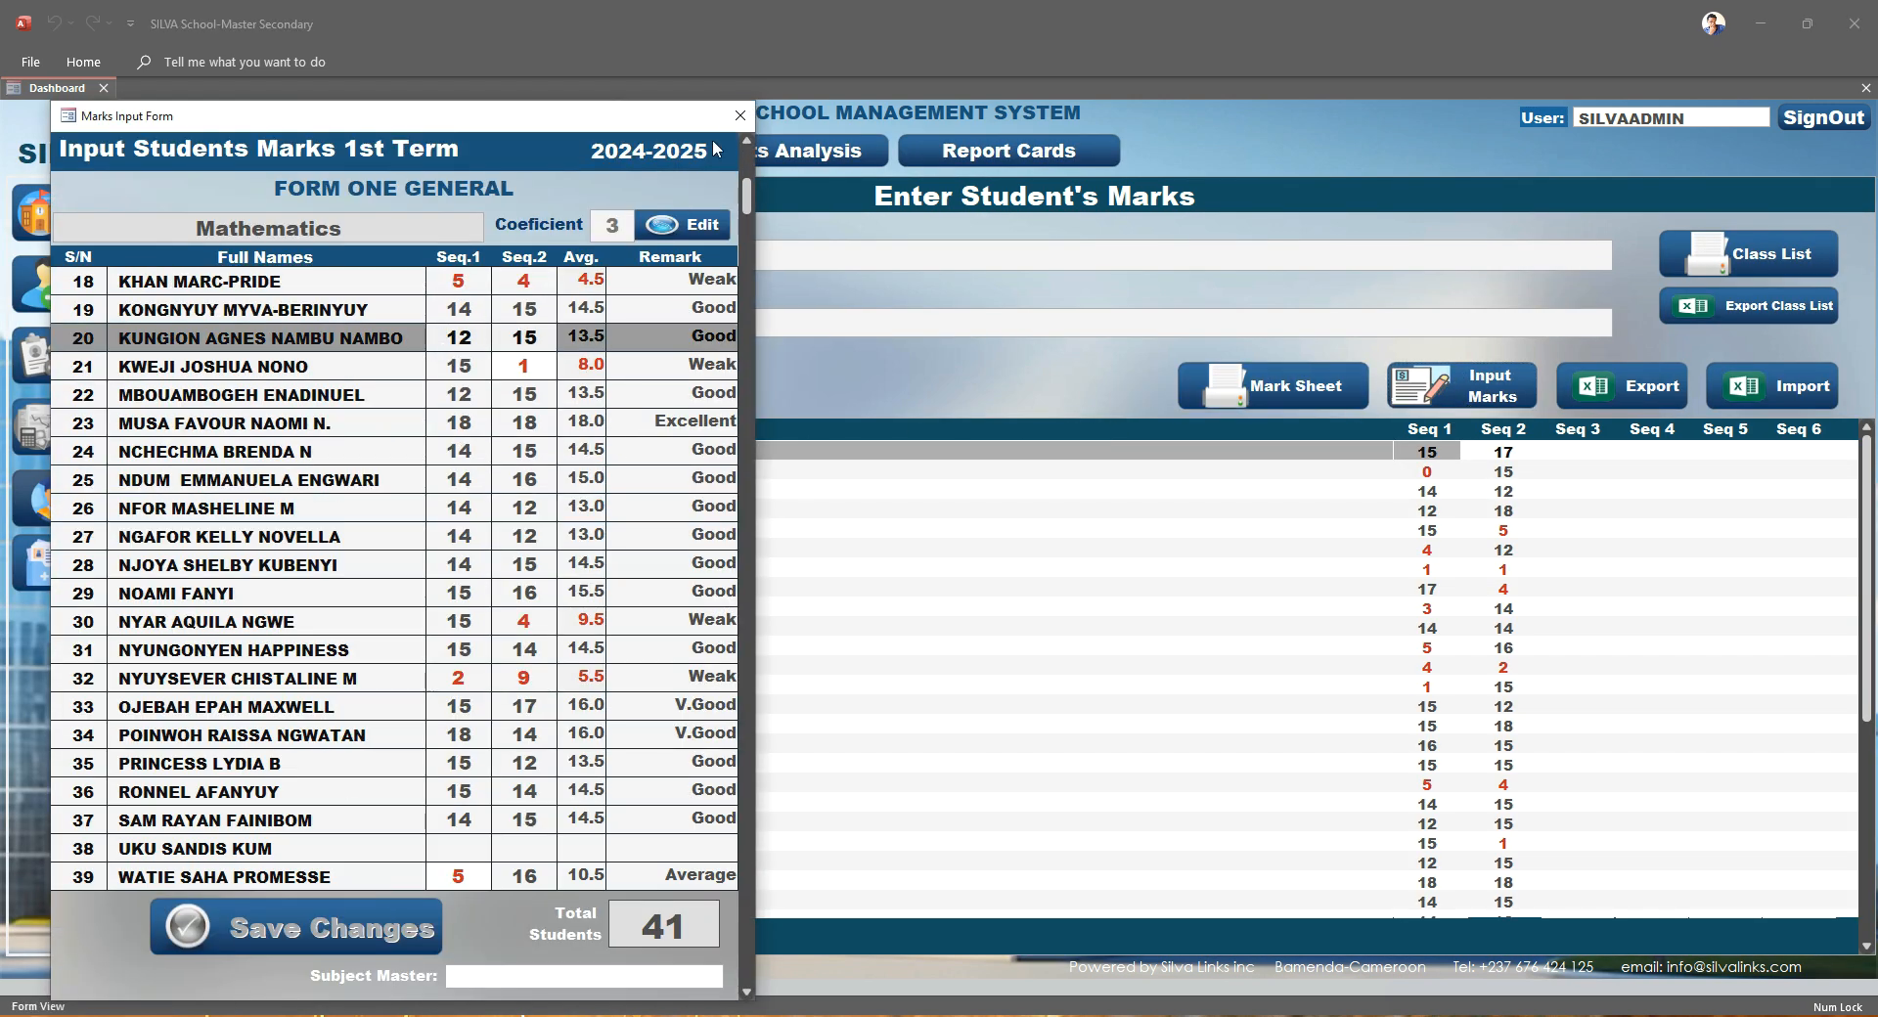
pyautogui.click(740, 116)
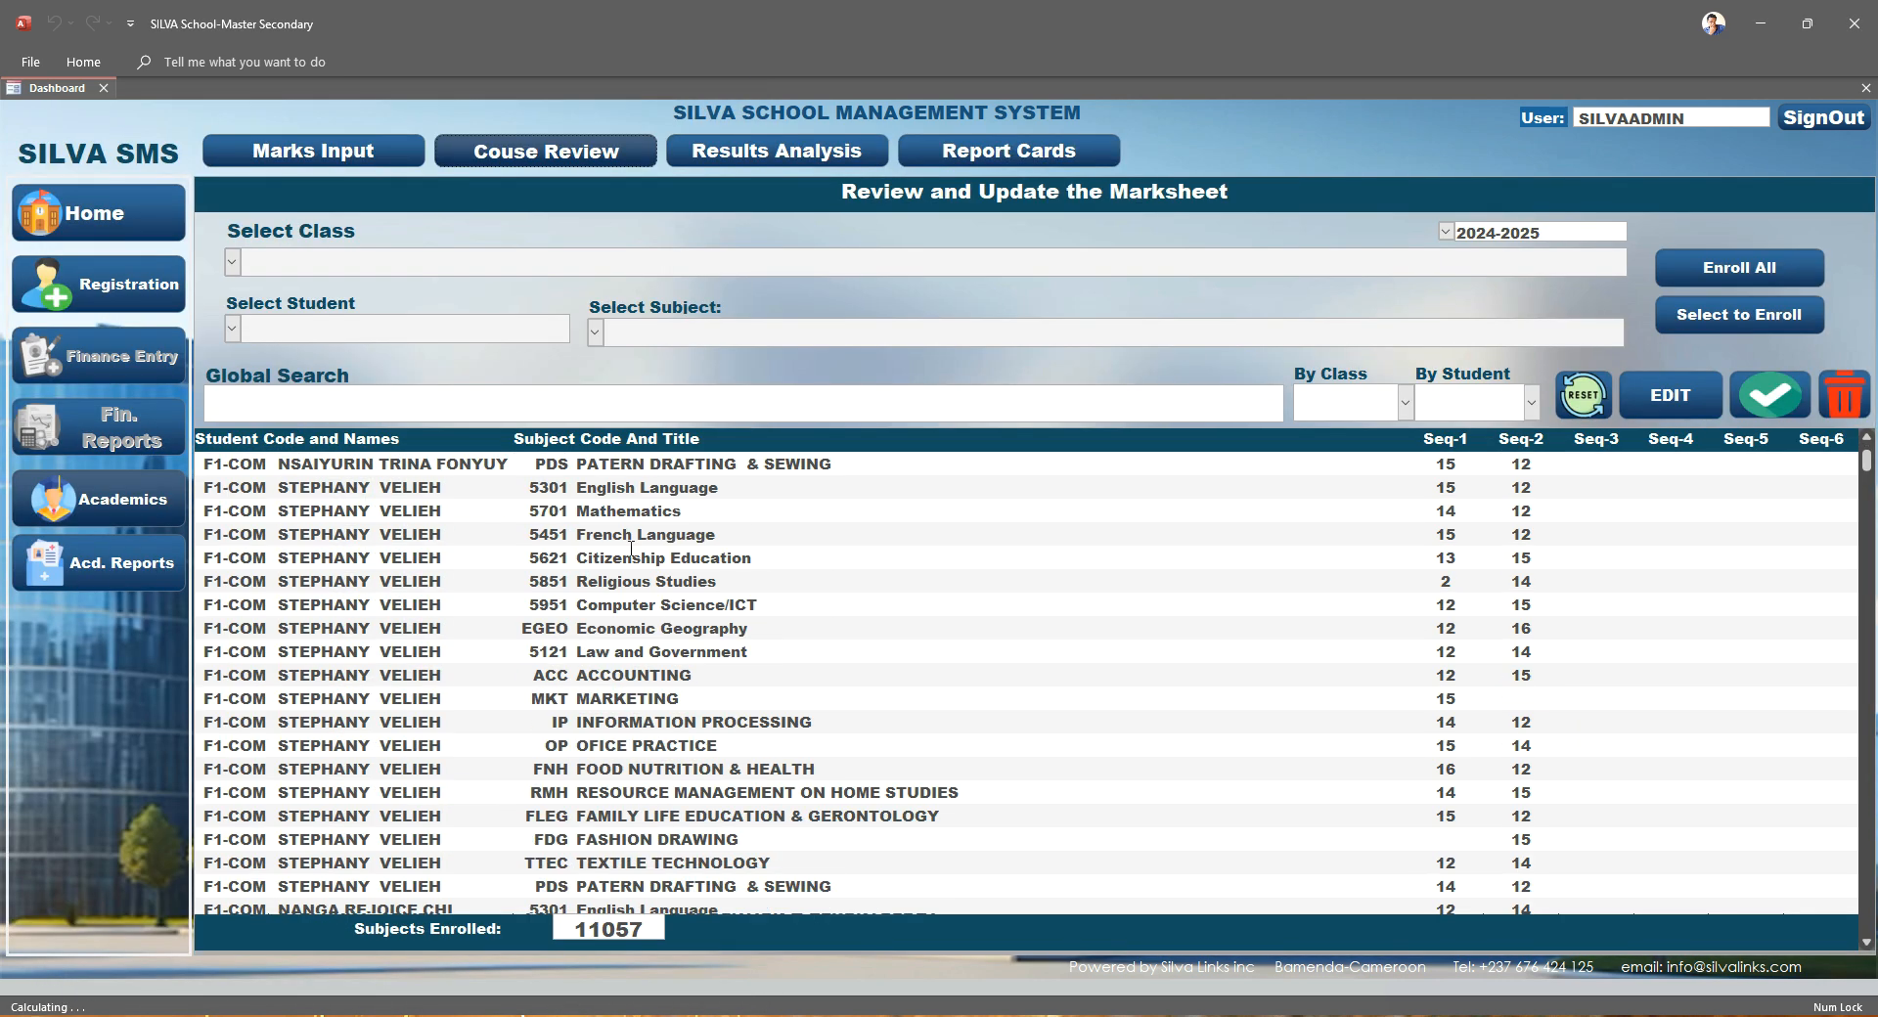
pyautogui.scroll(3, 794, 646)
# Generate the results analysis for class FORM ONE GENERAL with First Term Exam marks and look through it
pyautogui.click(729, 158)
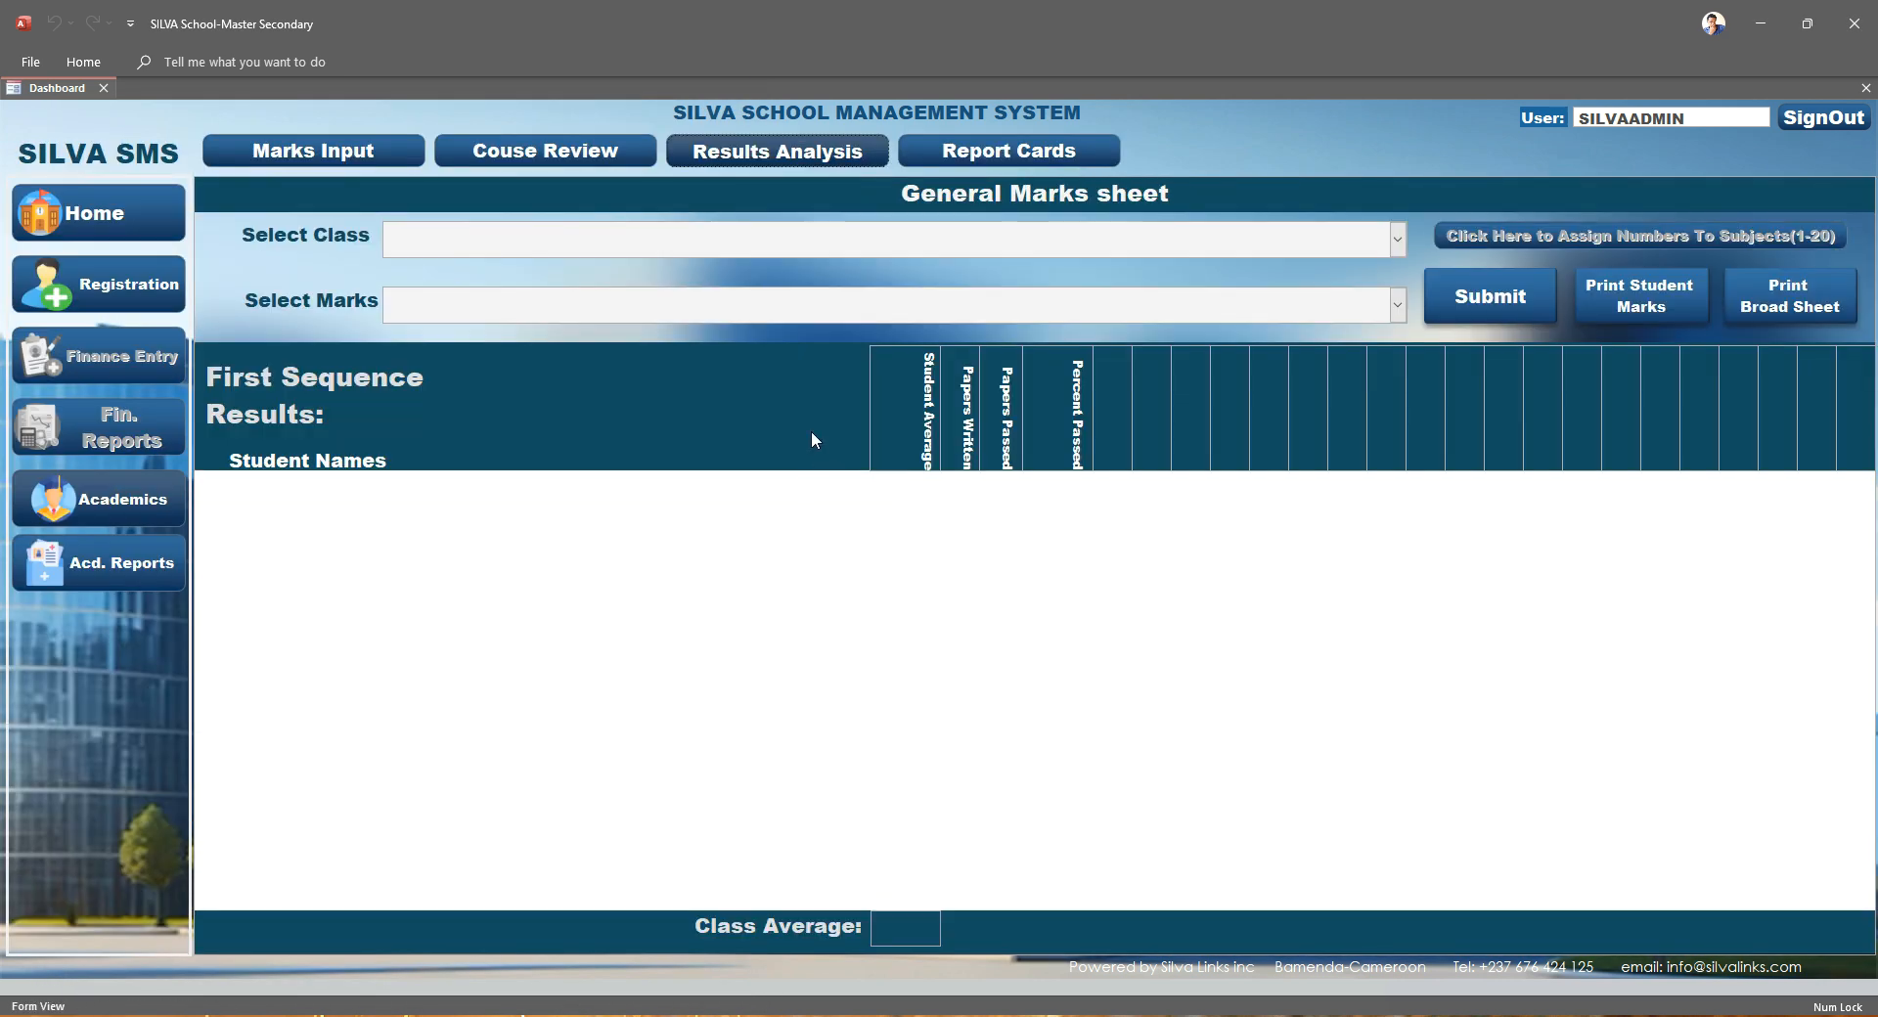
pyautogui.click(1400, 239)
pyautogui.click(1594, 360)
pyautogui.click(1398, 306)
pyautogui.click(1509, 532)
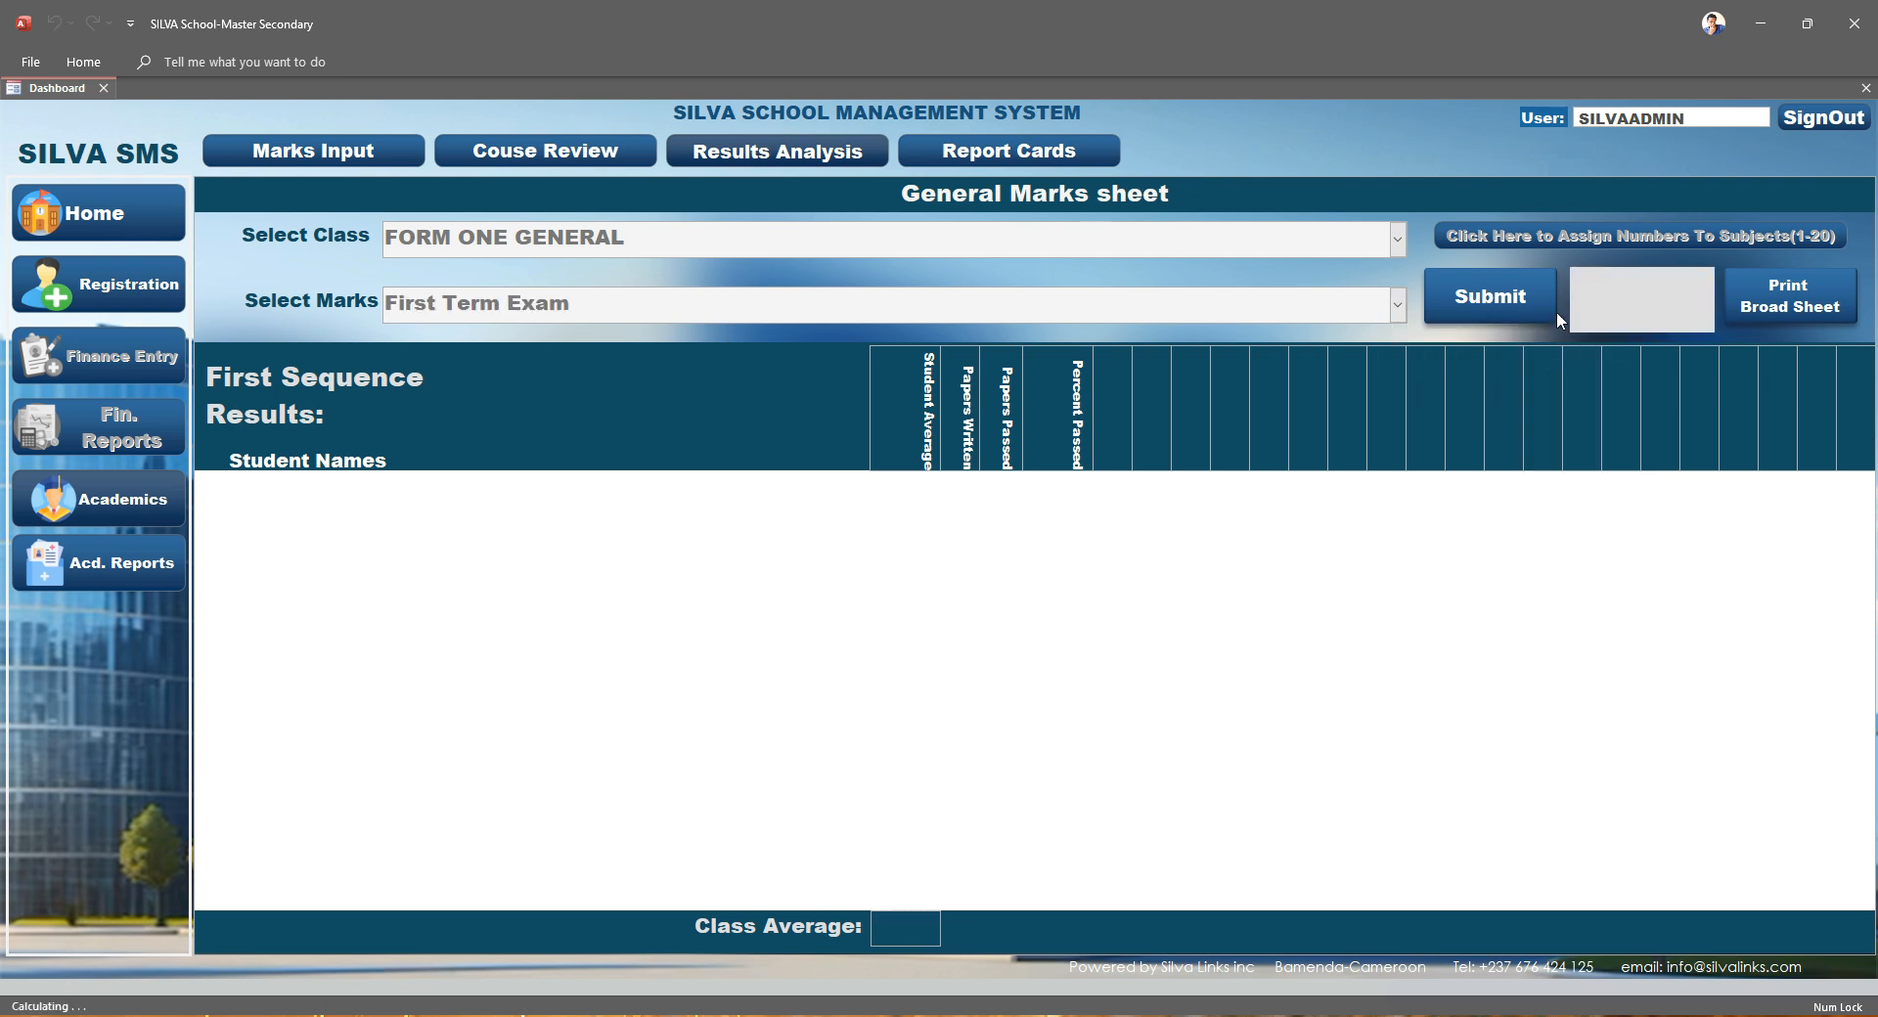
pyautogui.click(1518, 311)
pyautogui.scroll(-6, 1518, 311)
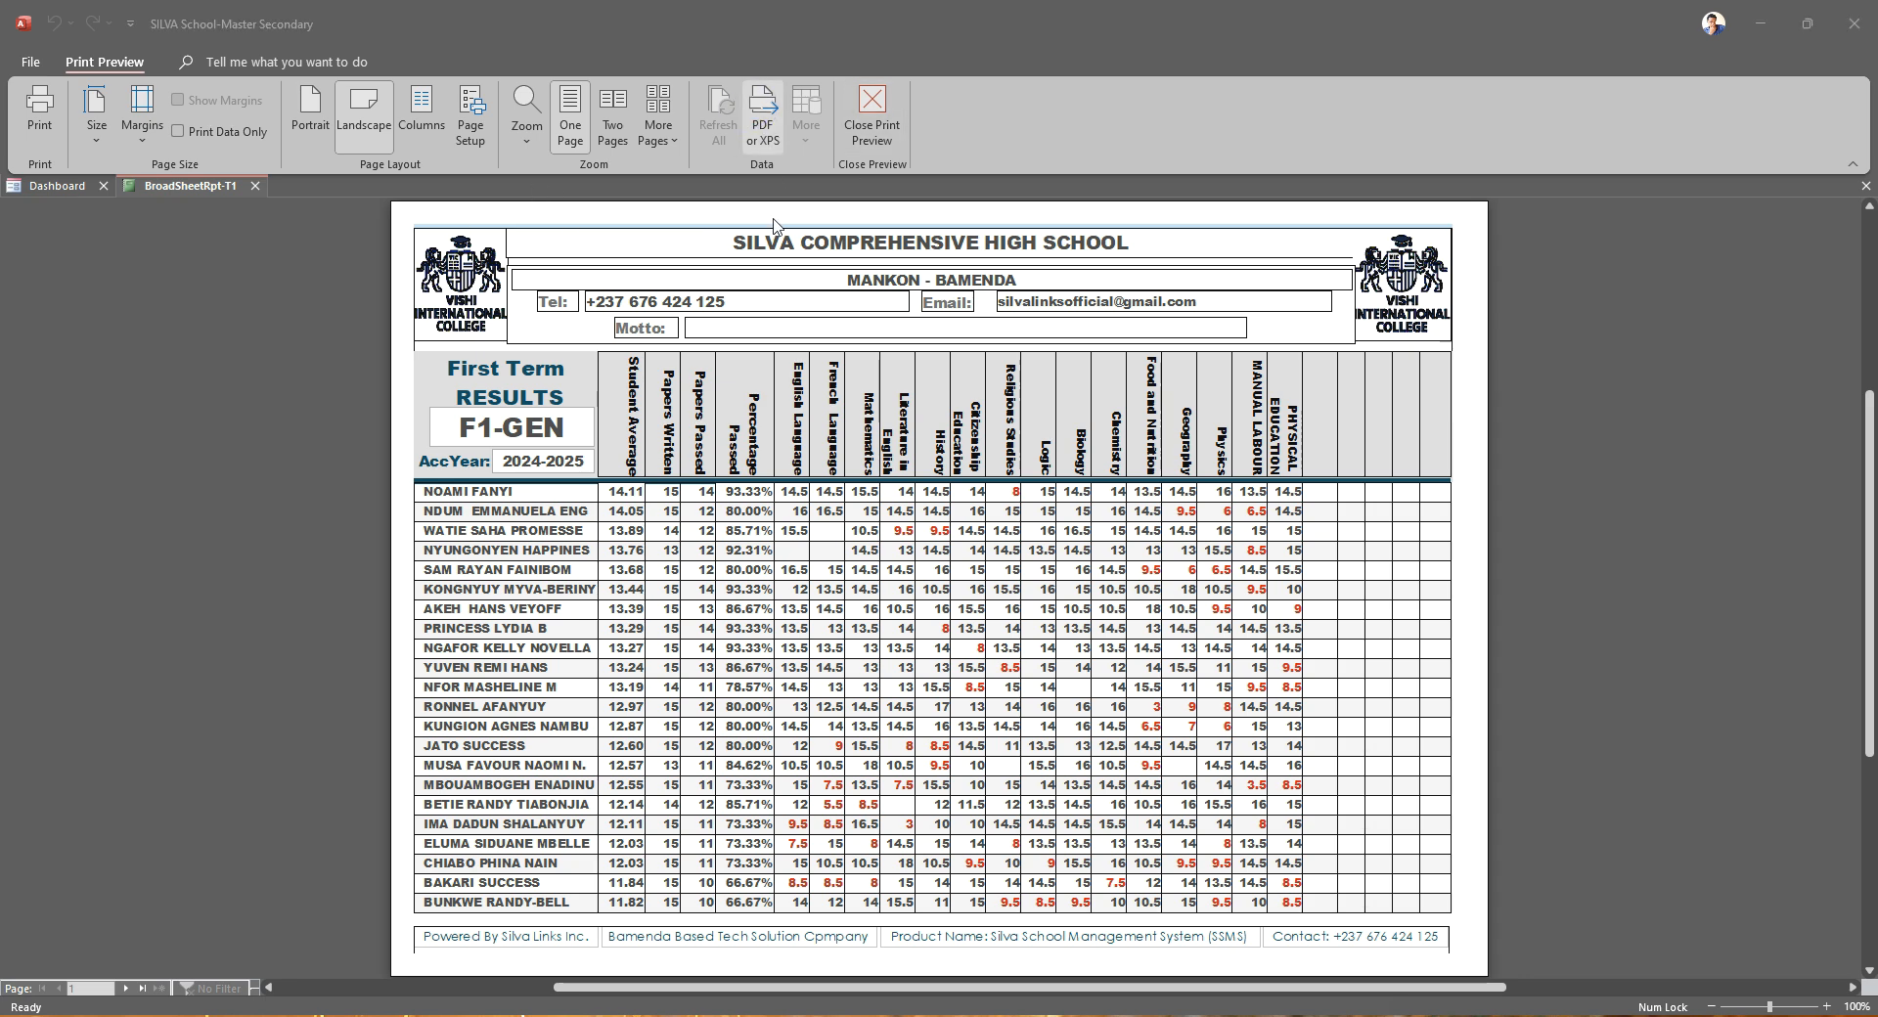
# Bring up the print options for the First Term broad sheet, cancel them, and close the preview
pyautogui.click(973, 686)
pyautogui.click(40, 115)
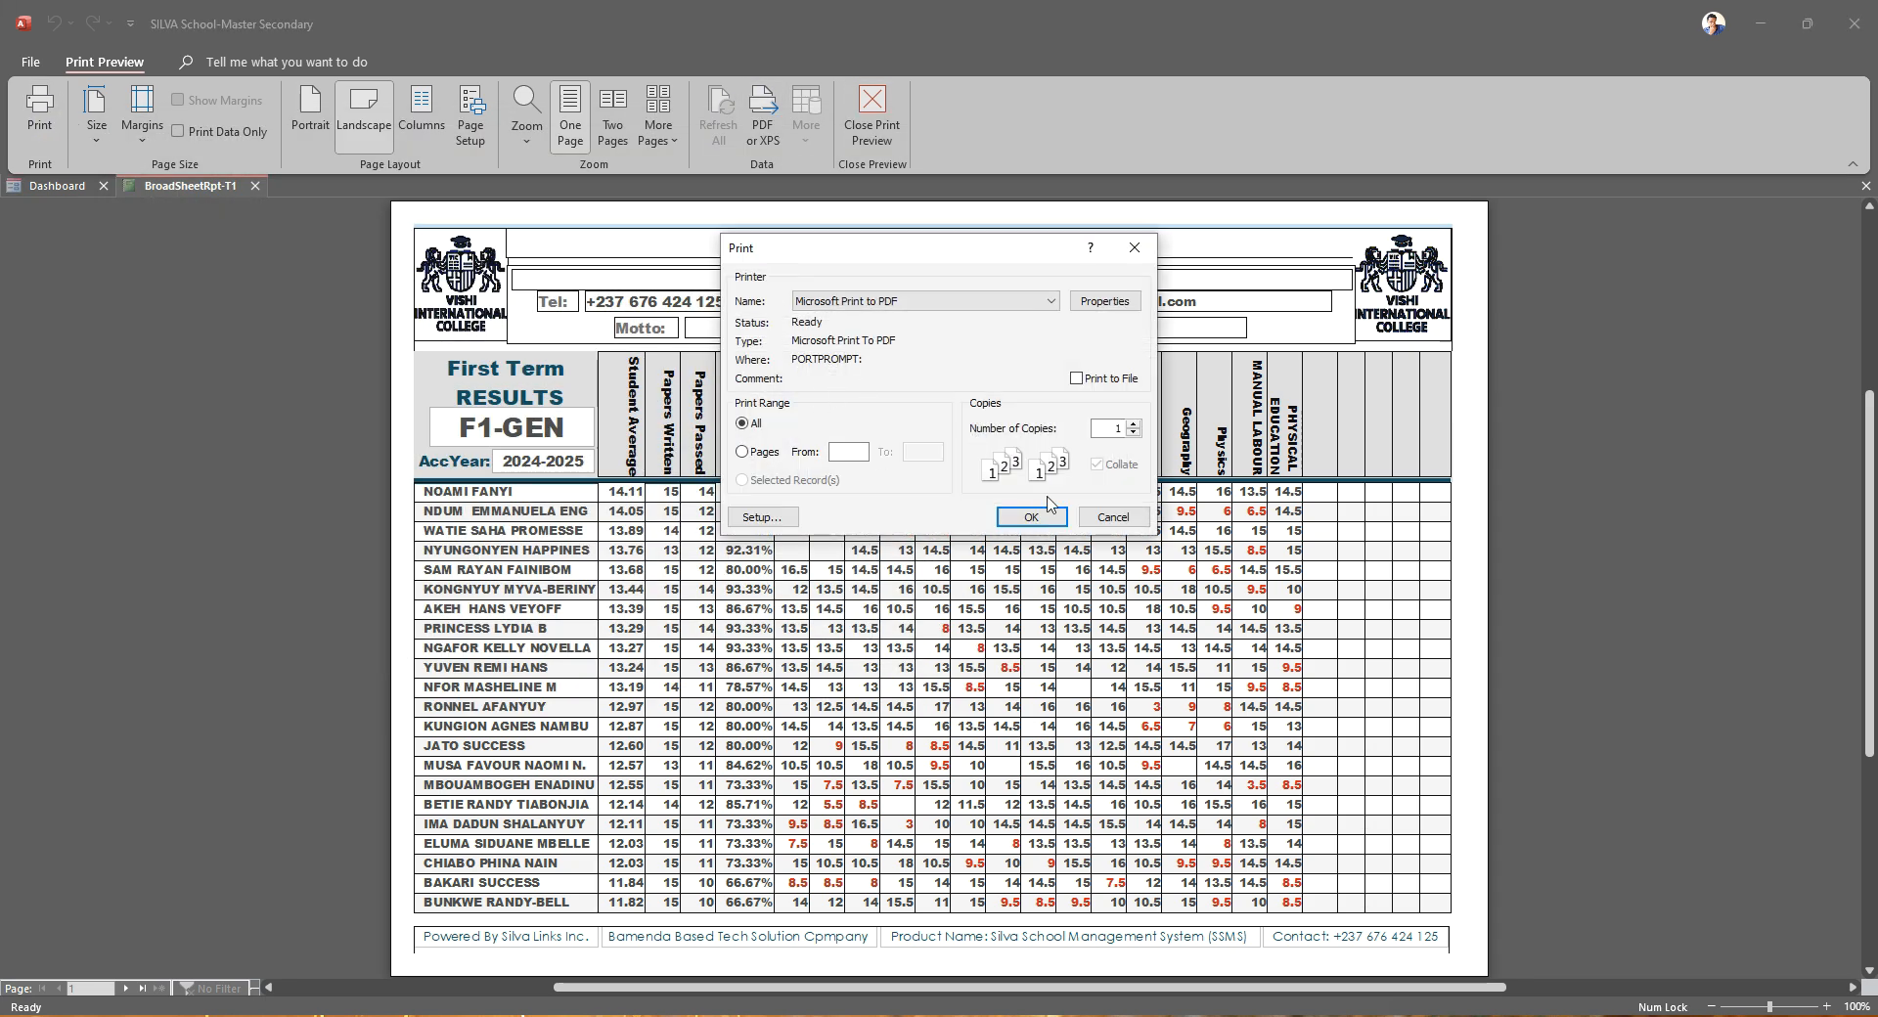
pyautogui.click(1114, 516)
pyautogui.click(873, 116)
# Preview the third-term report cards in the classic design for class FORM ONE GENERAL
pyautogui.click(1009, 151)
pyautogui.click(266, 270)
pyautogui.click(323, 418)
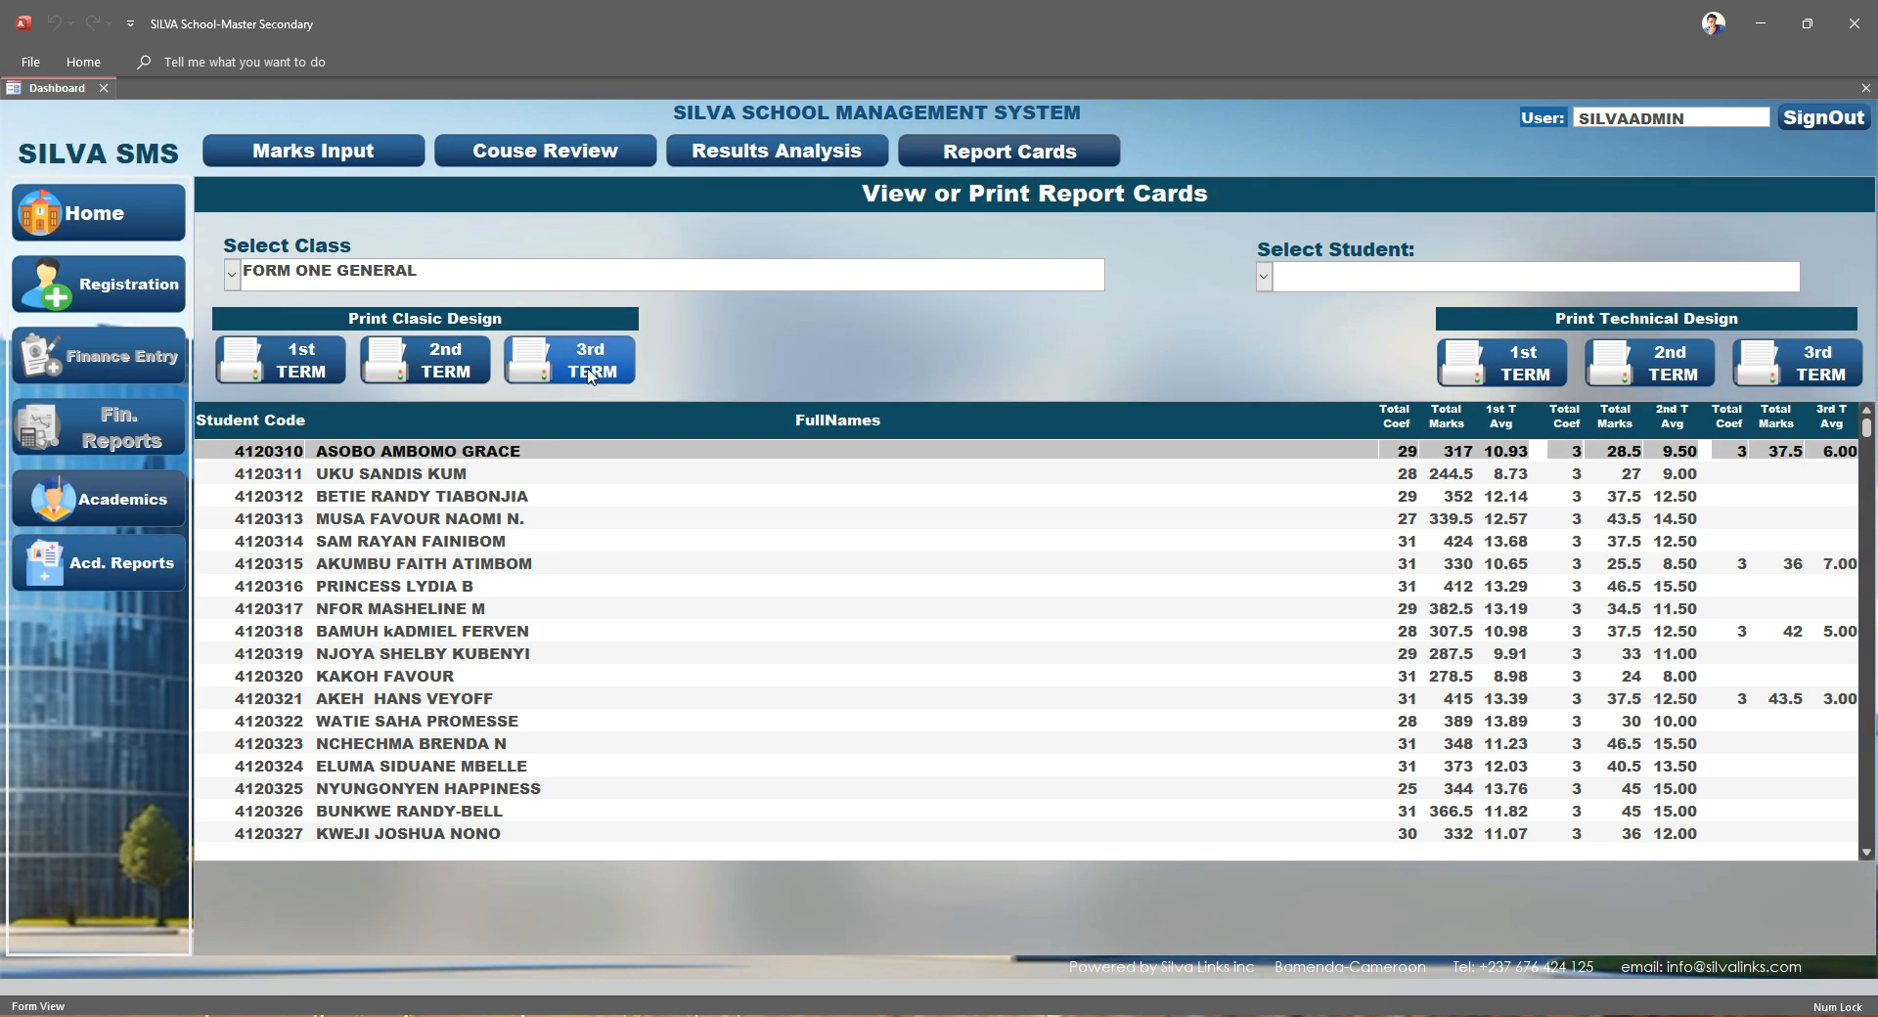
pyautogui.click(572, 374)
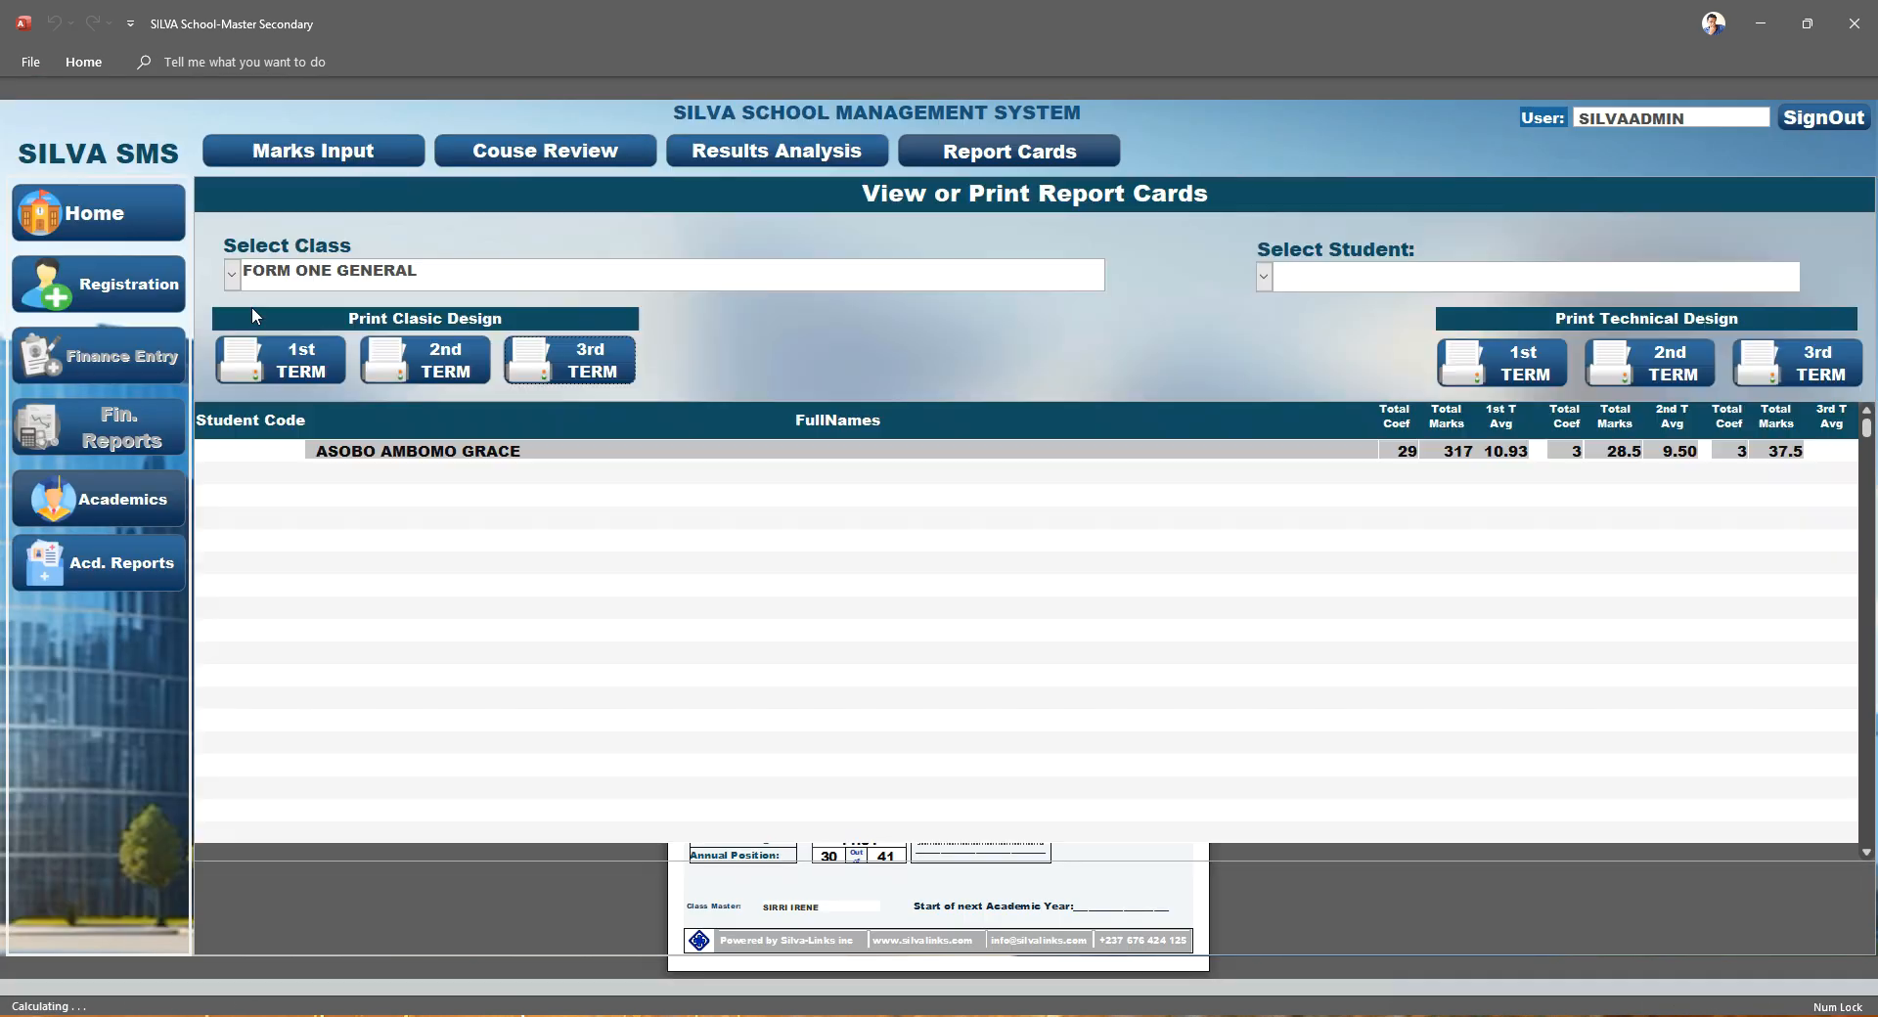
# Preview the first-term report cards in the classic design, look through a card, and close the preview
pyautogui.click(279, 360)
pyautogui.scroll(-3, 1011, 266)
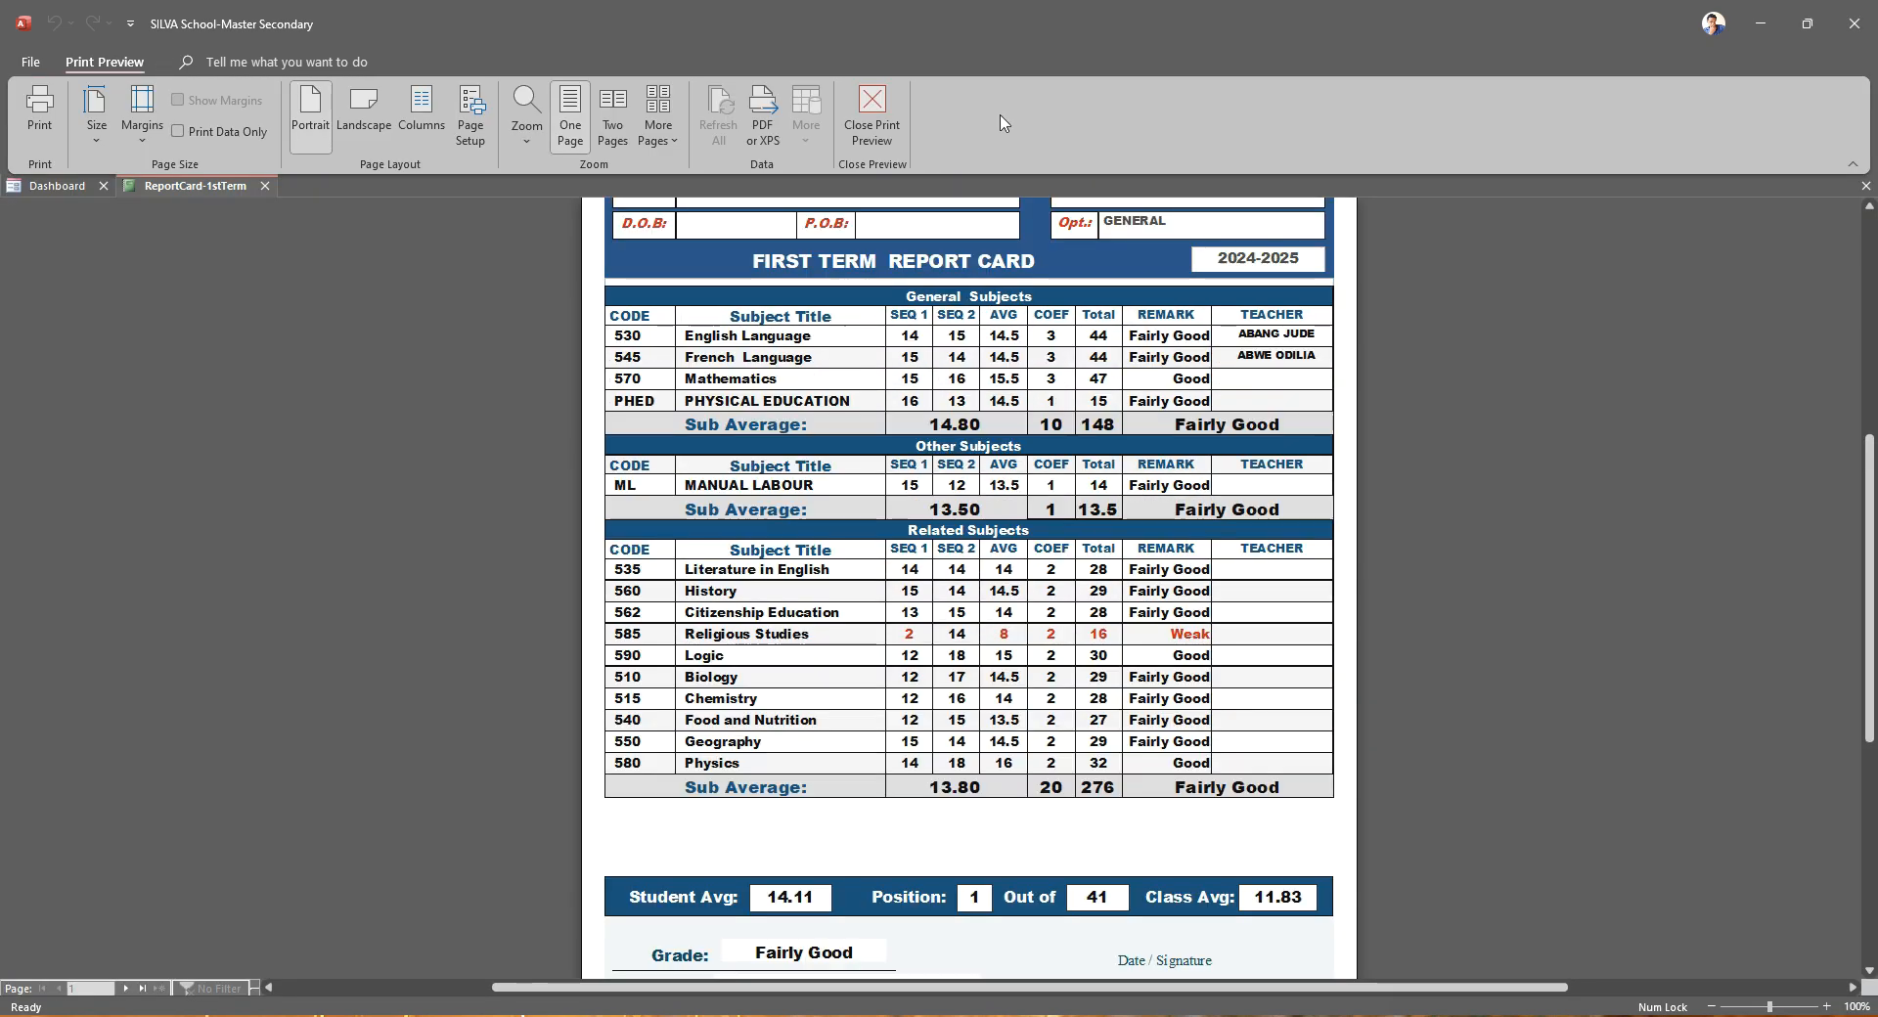
pyautogui.click(872, 113)
# Preview the first-term report cards in the technical design and examine a full card
pyautogui.click(1496, 370)
pyautogui.scroll(3, 955, 374)
pyautogui.scroll(-10, 910, 313)
pyautogui.scroll(10, 870, 243)
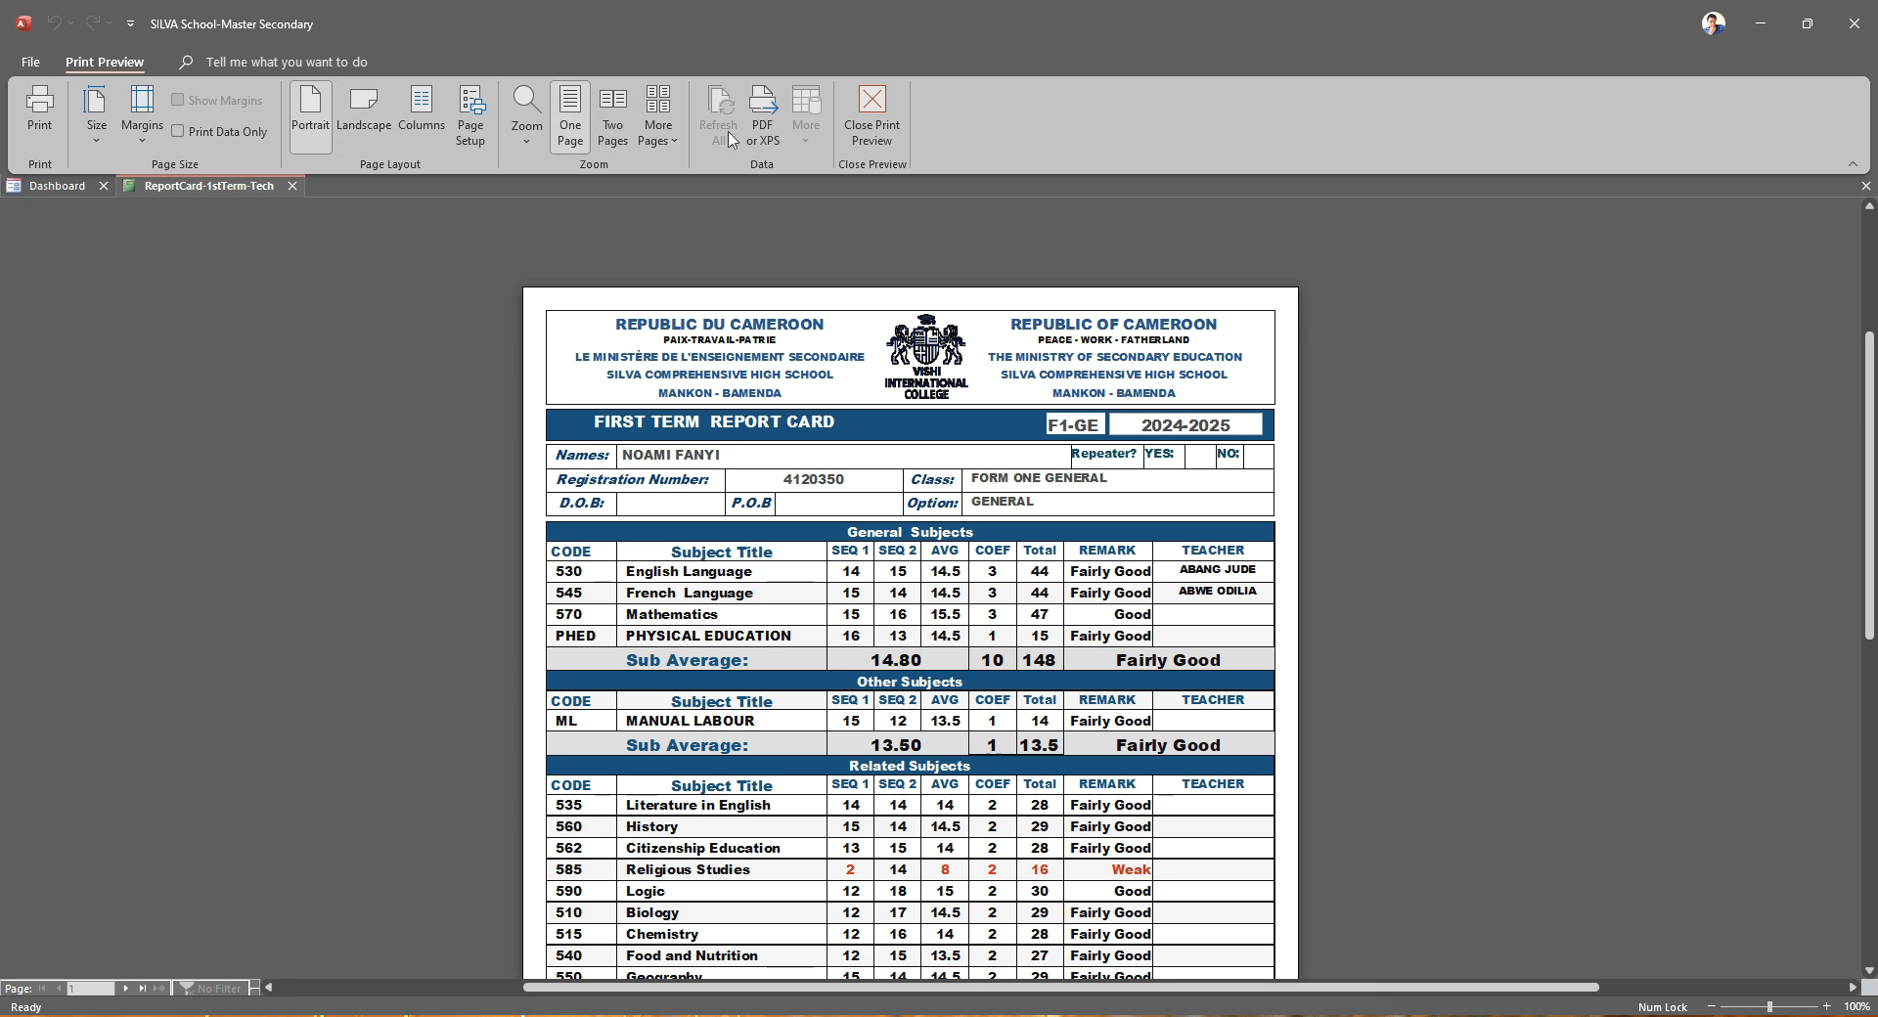
# Bring up the PDF export and print options for the technical report card, cancel both, and close the preview
pyautogui.click(759, 129)
pyautogui.click(969, 684)
pyautogui.click(39, 115)
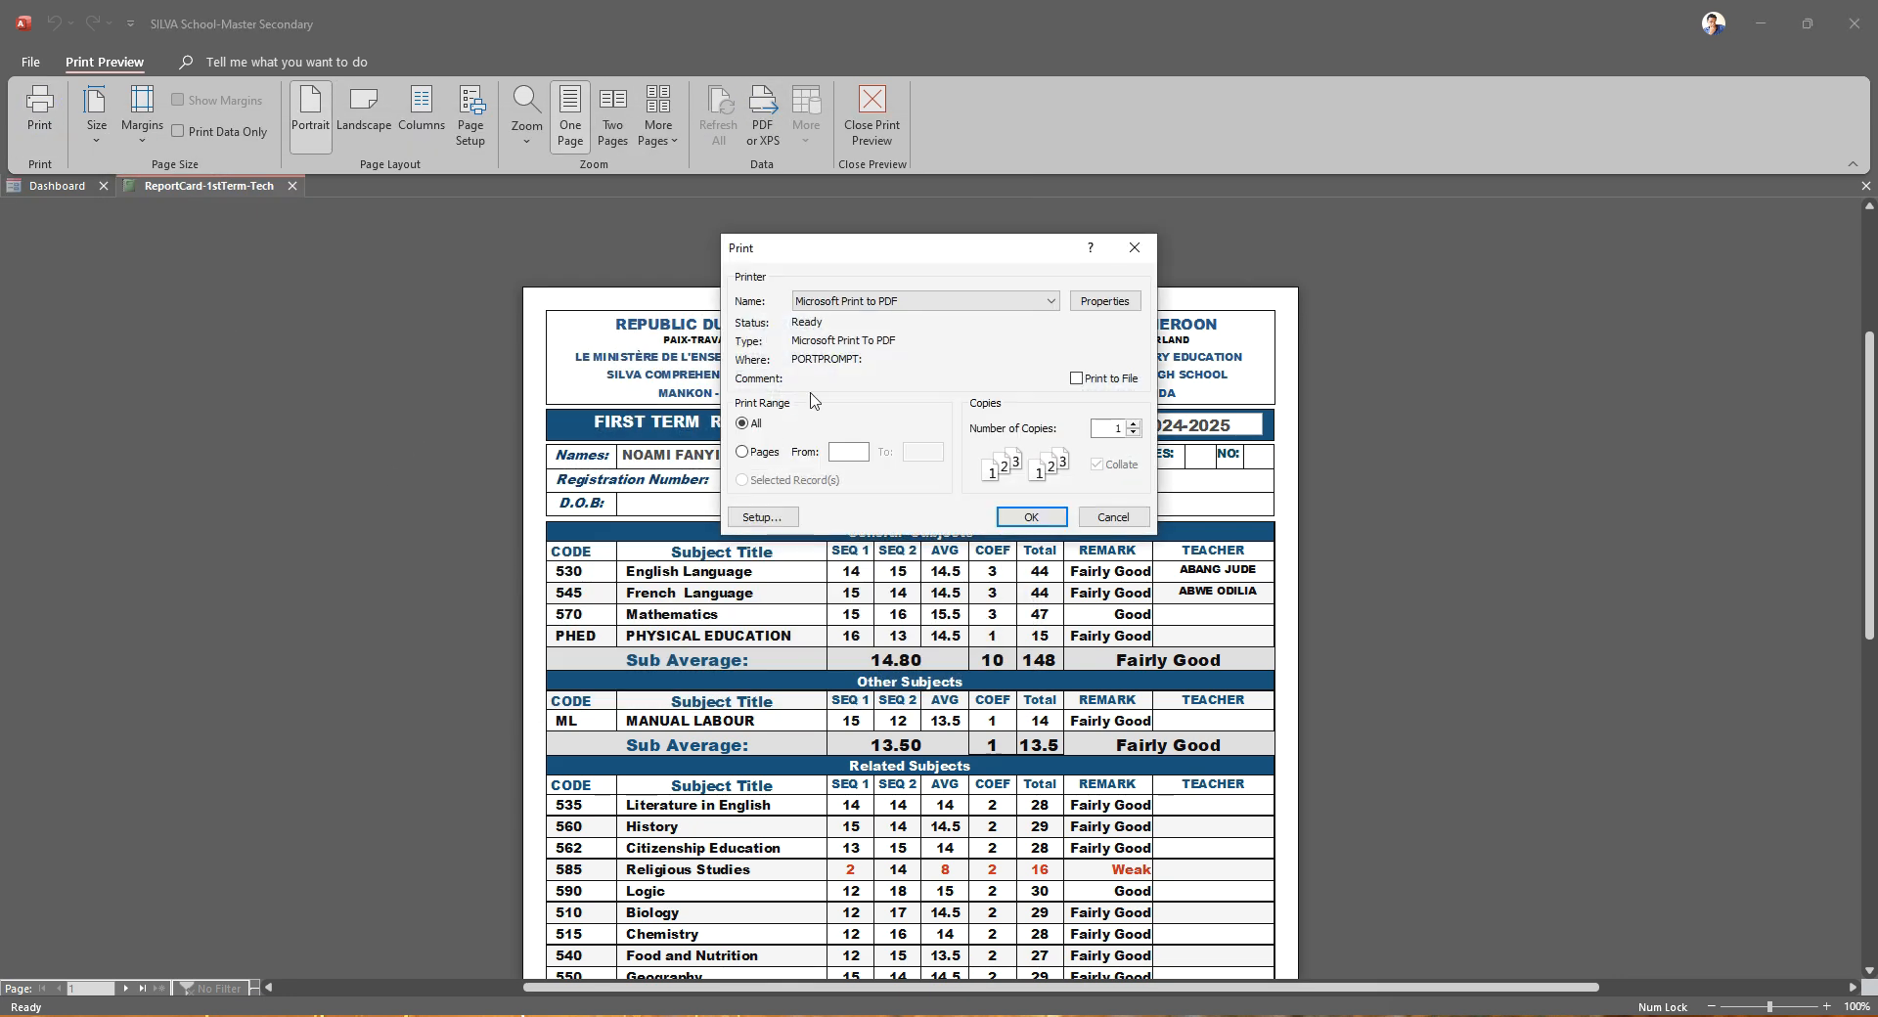
pyautogui.click(1119, 514)
pyautogui.click(881, 113)
pyautogui.click(1865, 185)
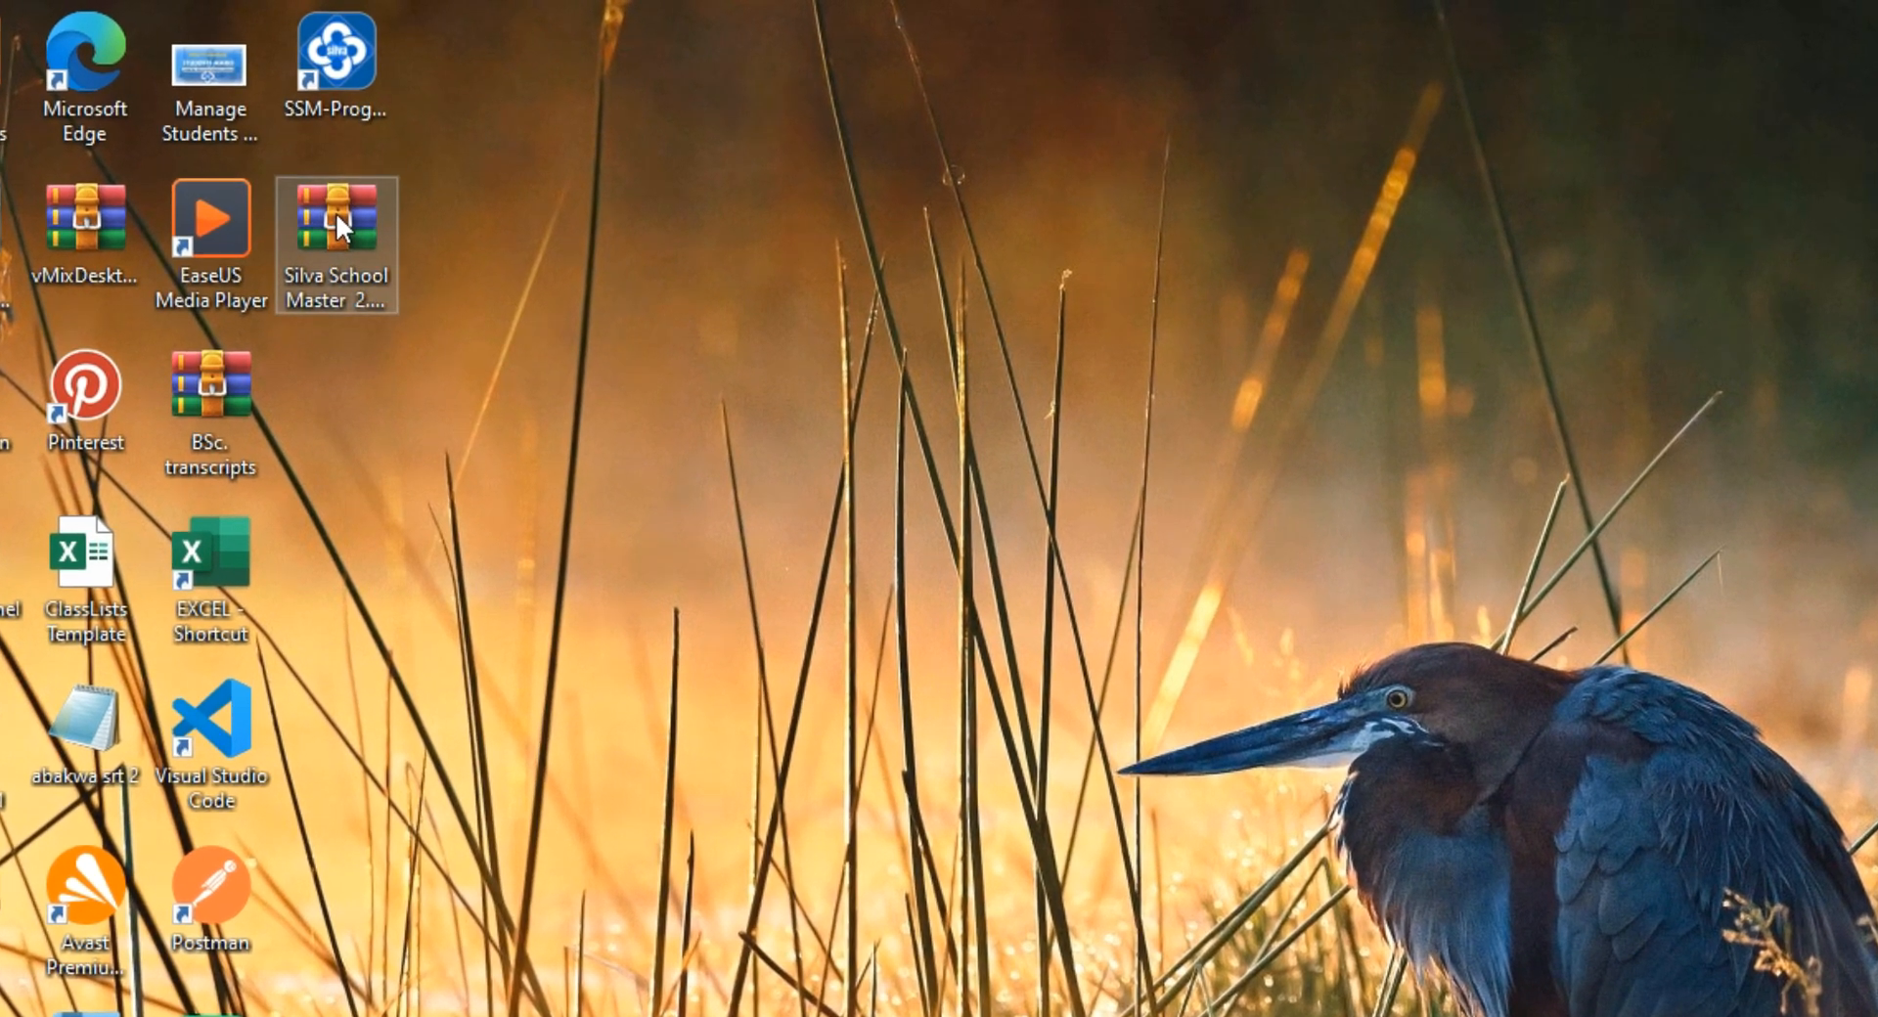
# Open the Silva School Master 2.0 Sec archive from the desktop, dismiss the licence notice, and open the folder inside it
pyautogui.doubleClick(337, 205)
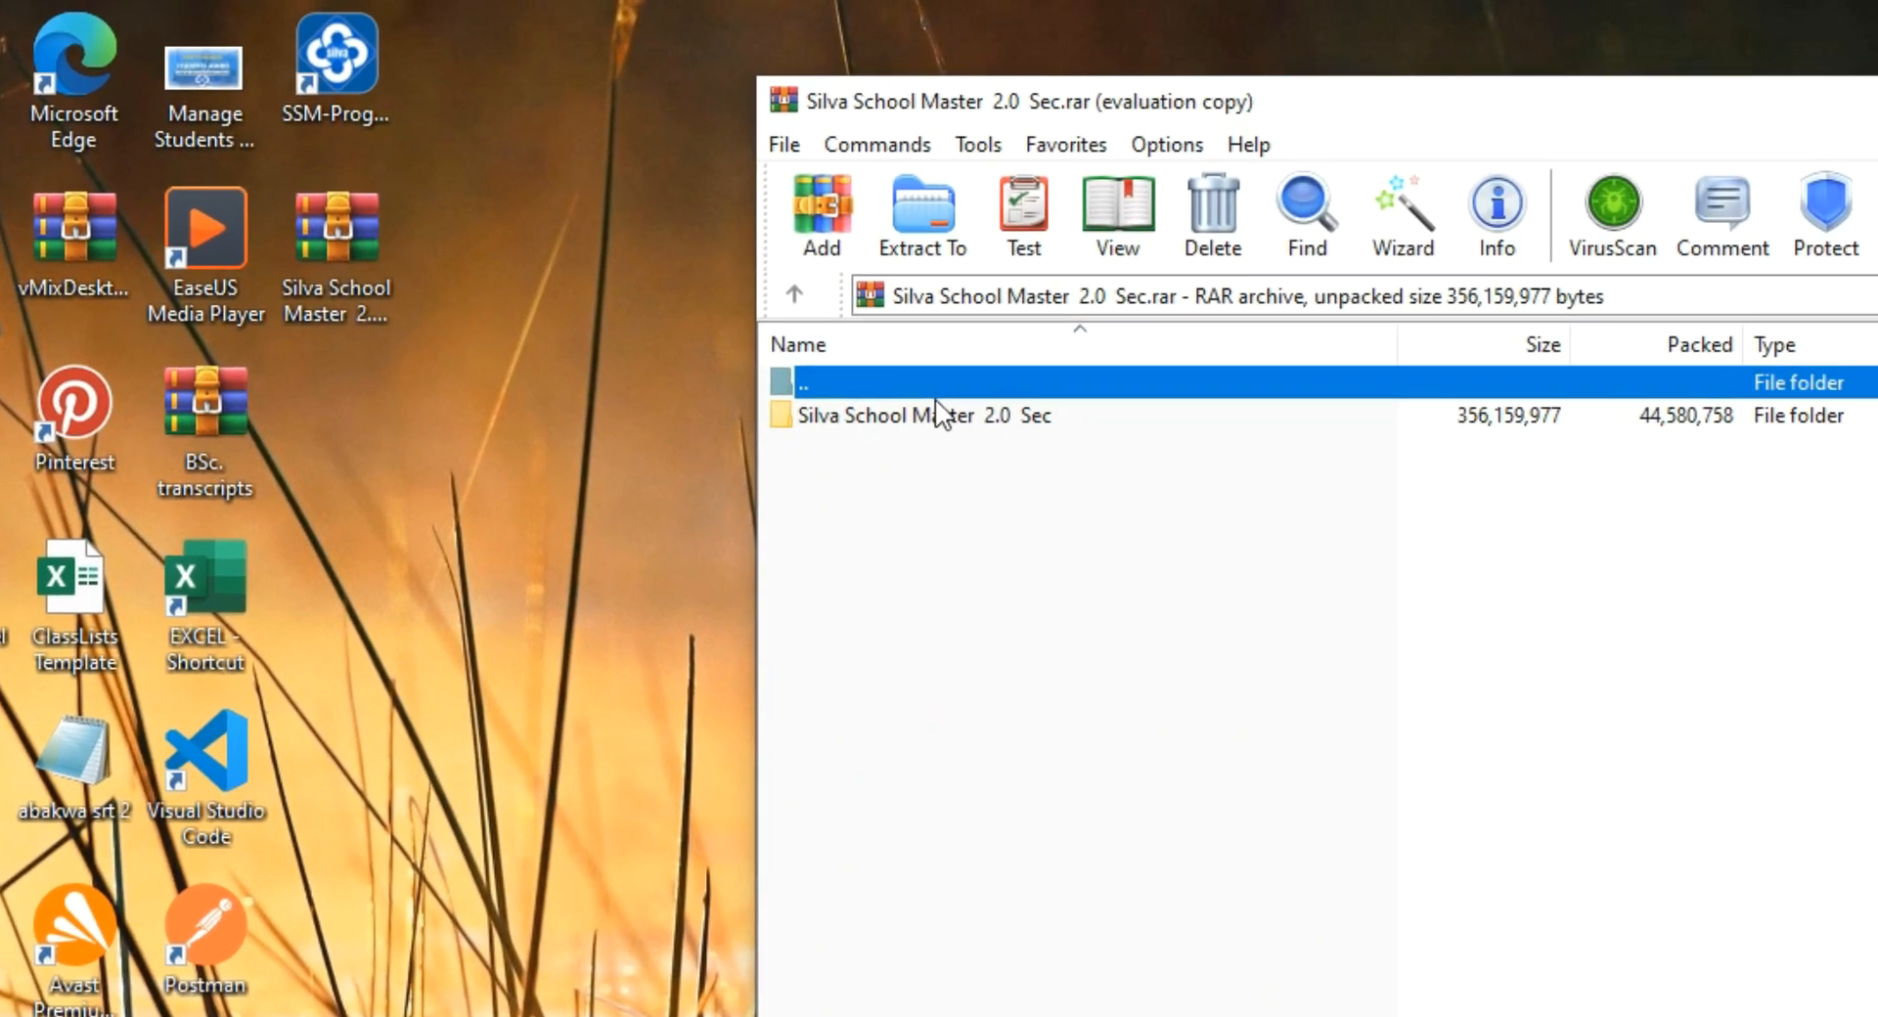
pyautogui.click(893, 411)
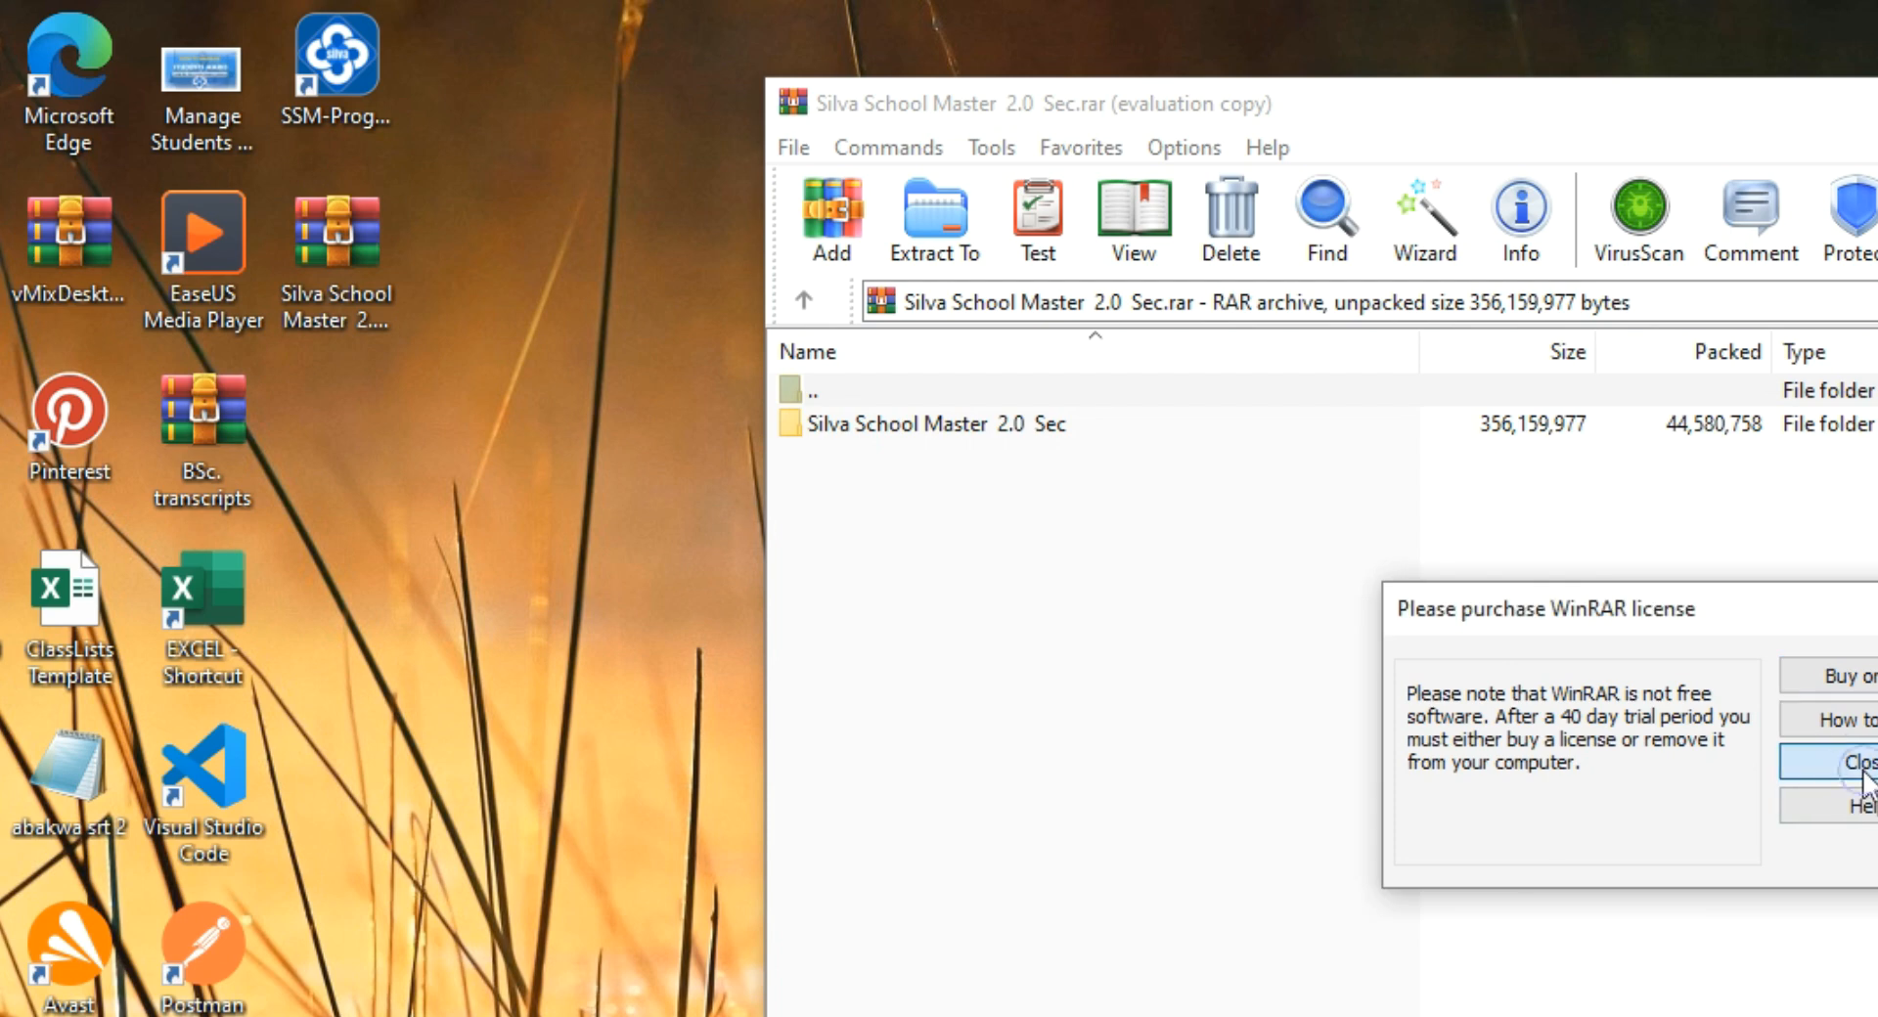
pyautogui.click(1830, 763)
pyautogui.click(982, 427)
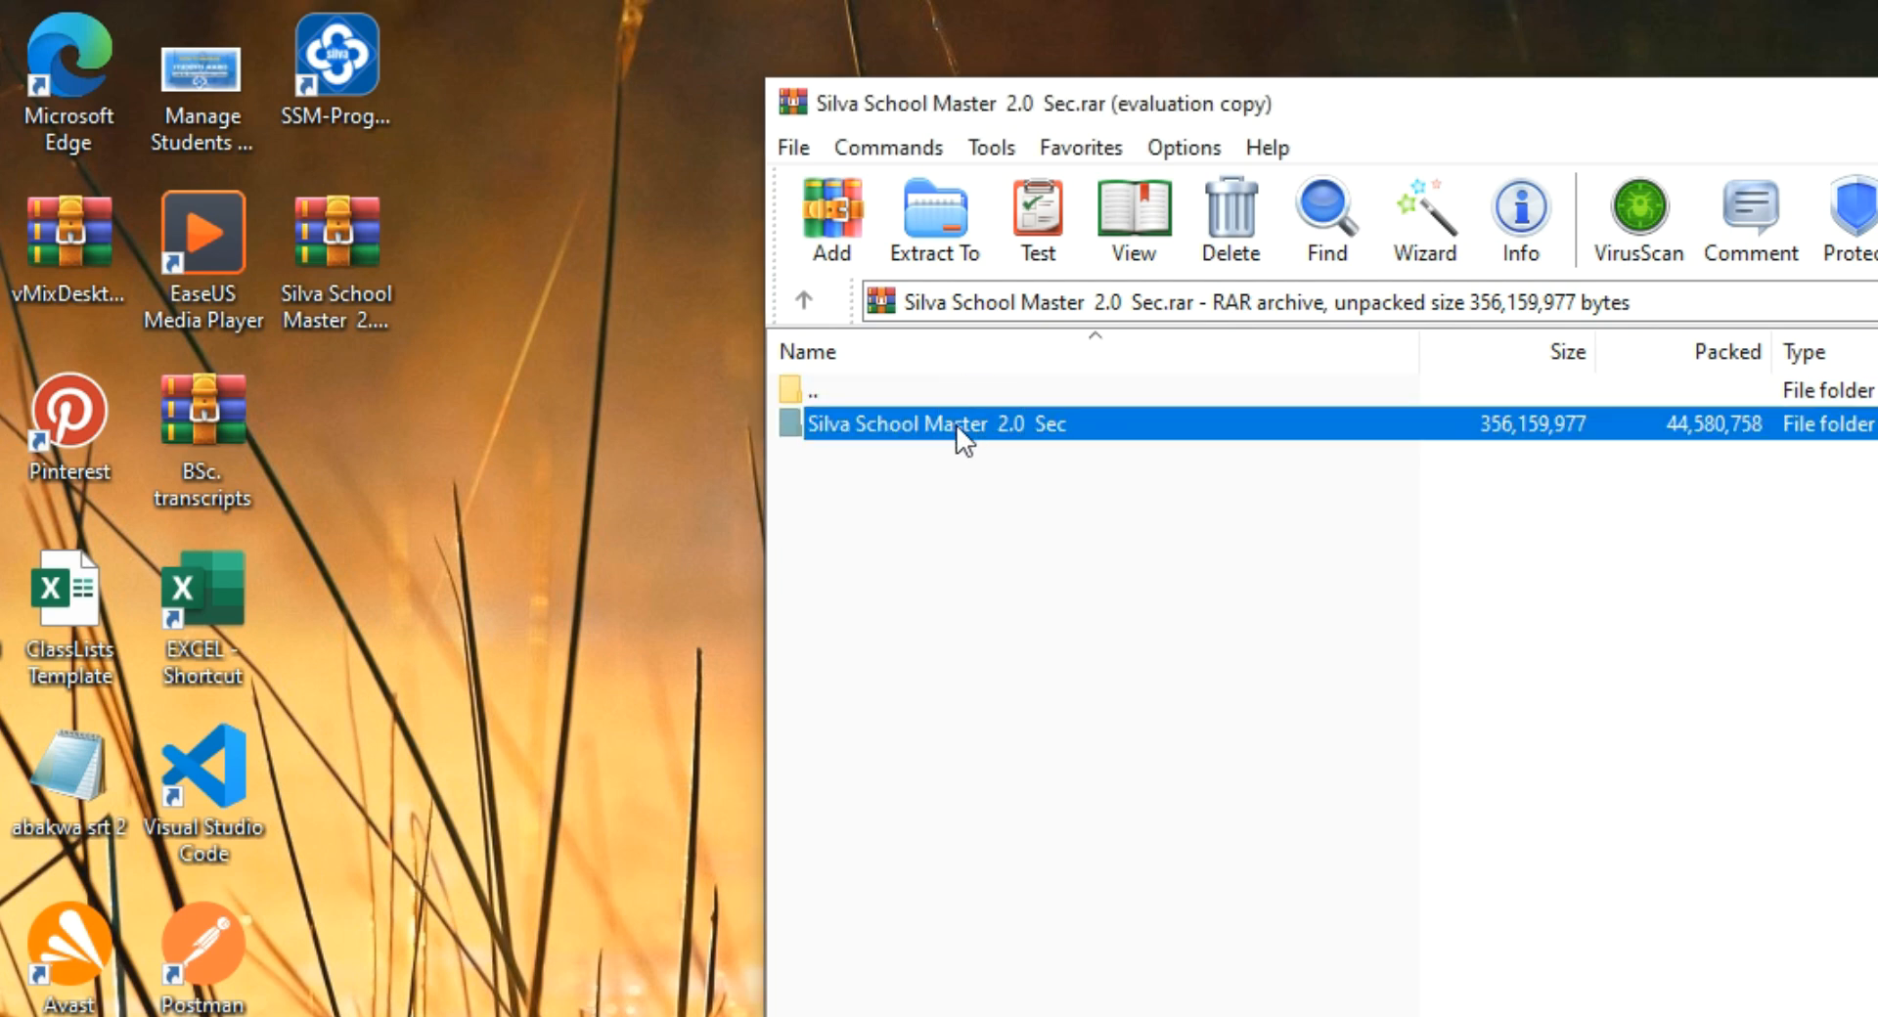
pyautogui.doubleClick(957, 427)
# Examine the SSMProgram and SSMResources folders contained in the archive
pyautogui.click(911, 467)
pyautogui.click(911, 424)
pyautogui.click(923, 454)
pyautogui.click(923, 431)
pyautogui.click(929, 461)
pyautogui.click(920, 426)
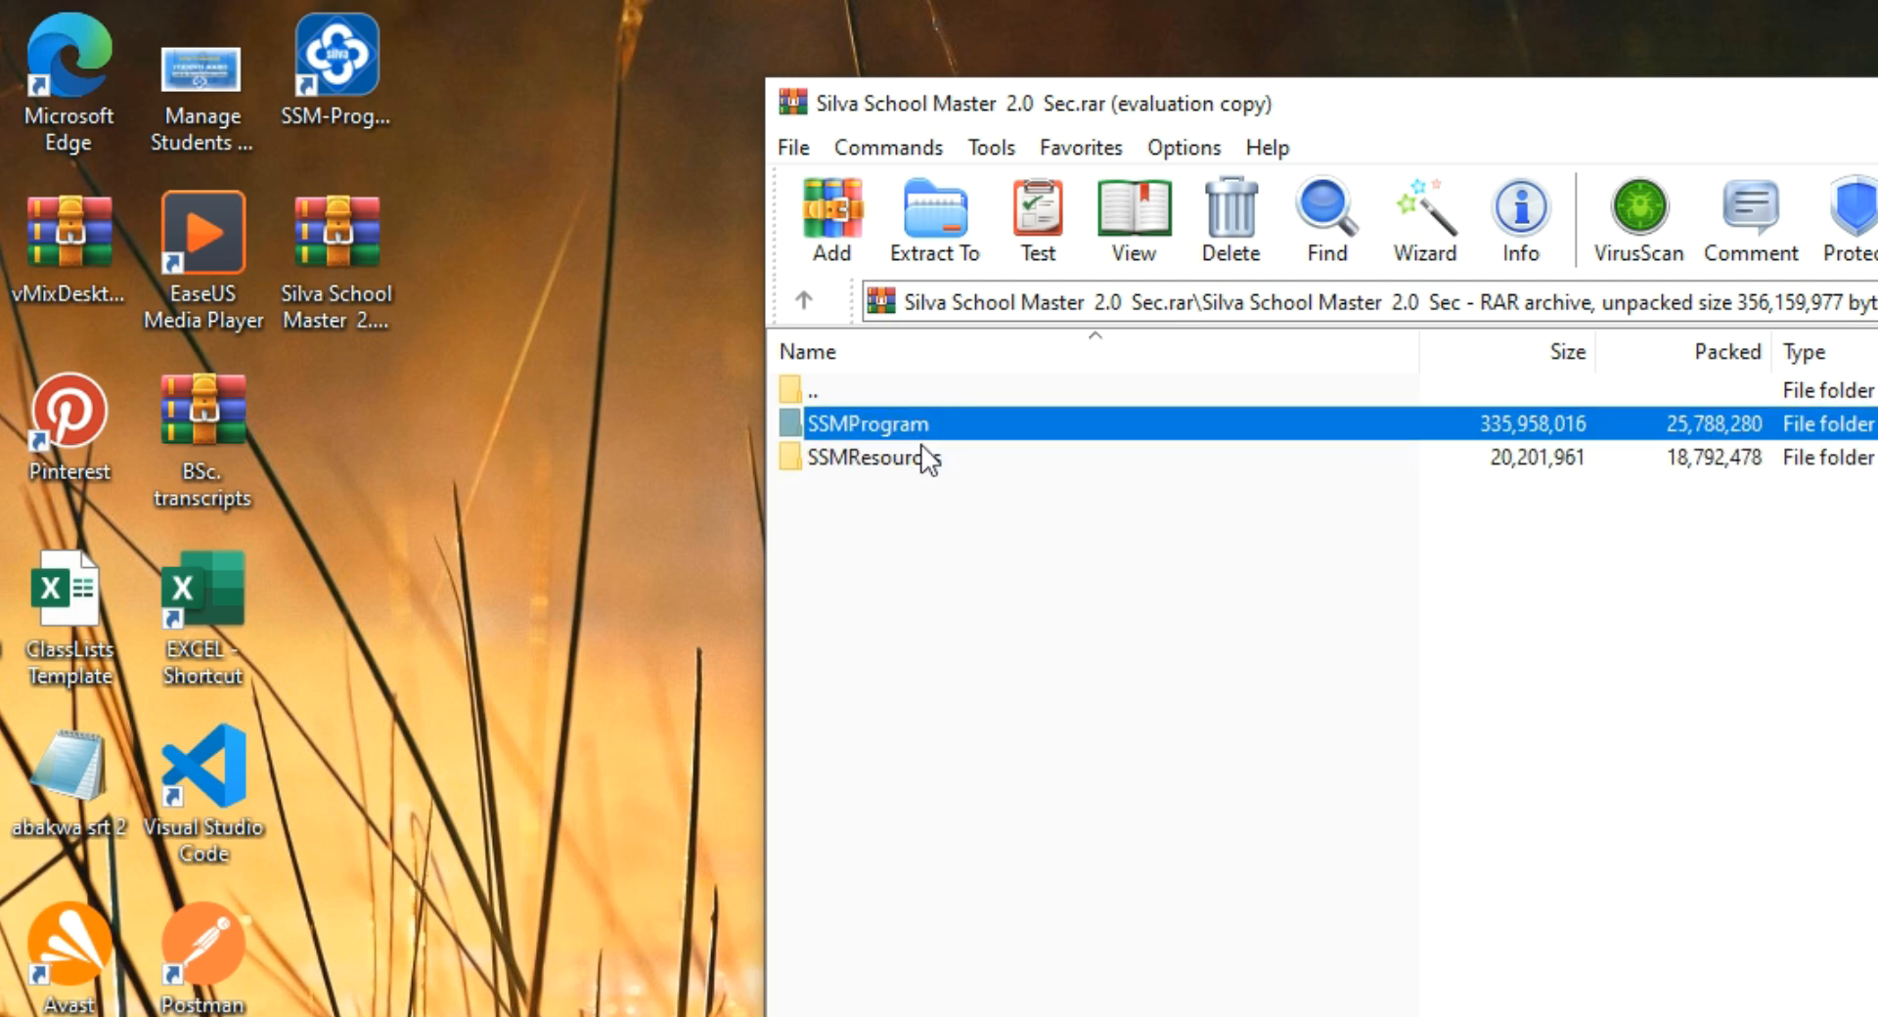
pyautogui.click(916, 507)
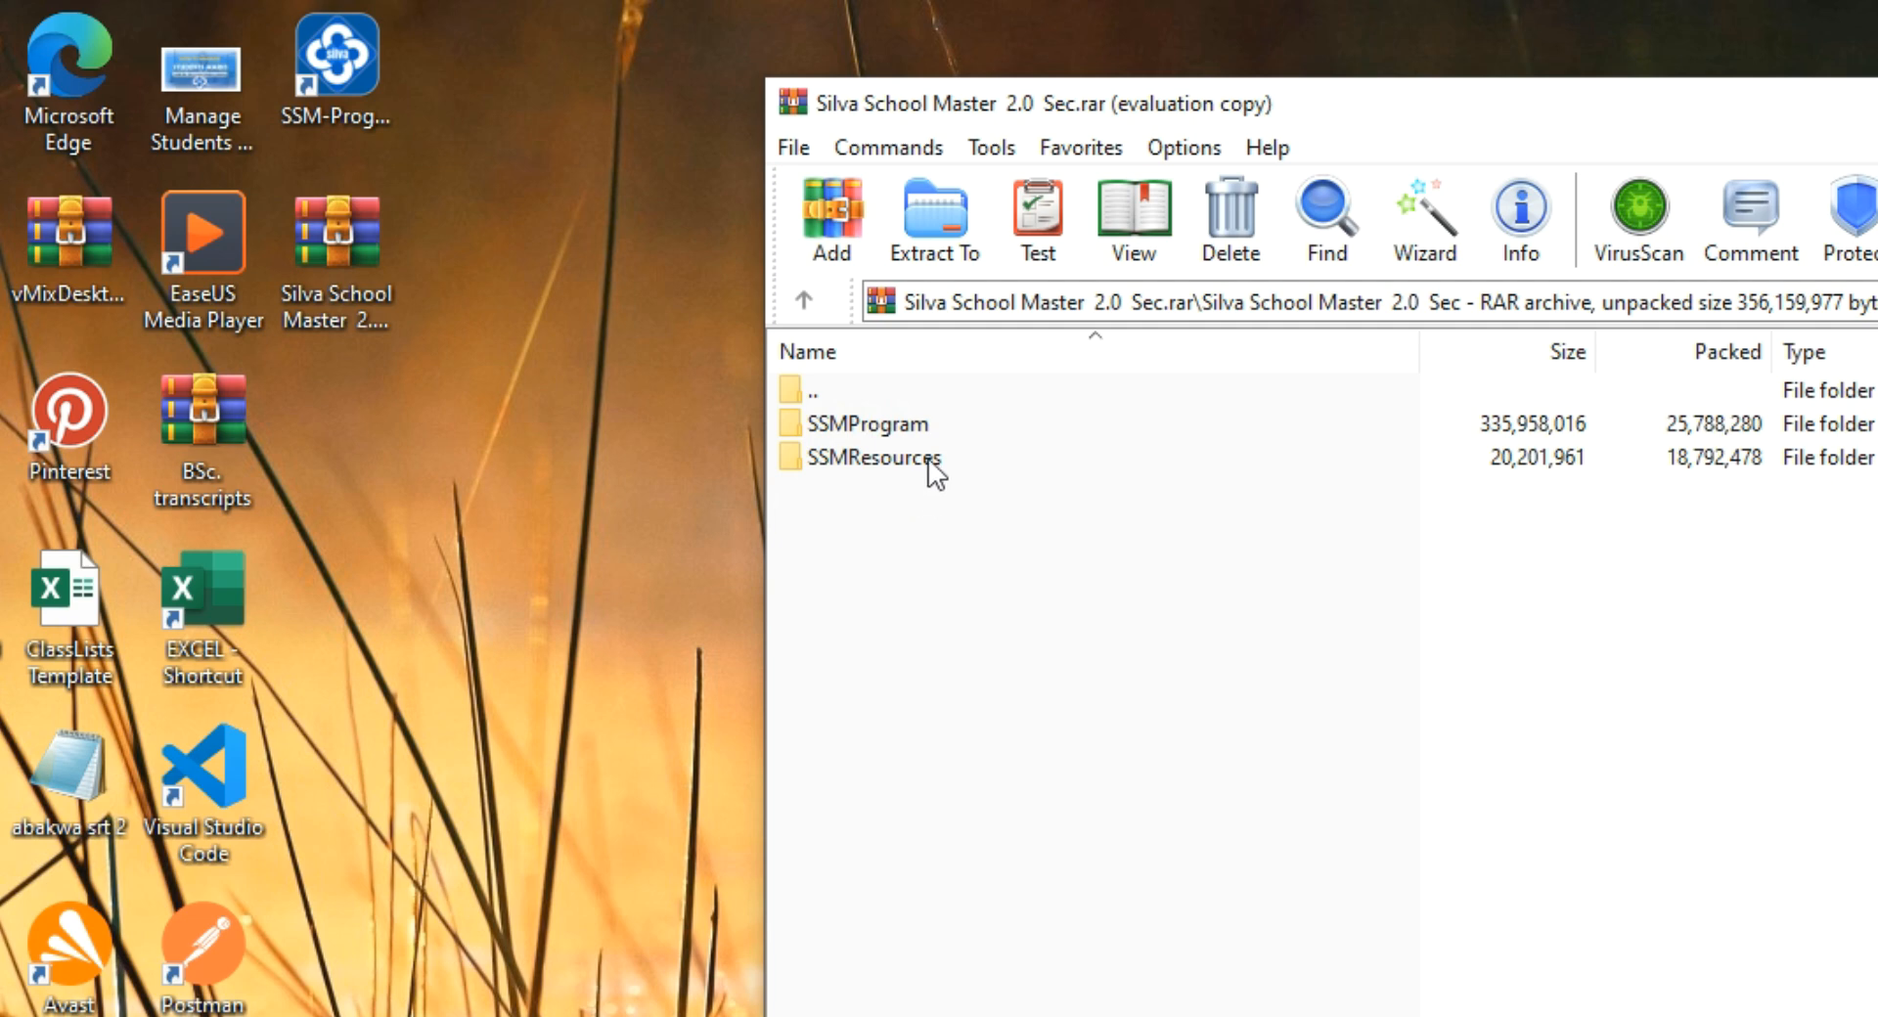
pyautogui.click(351, 75)
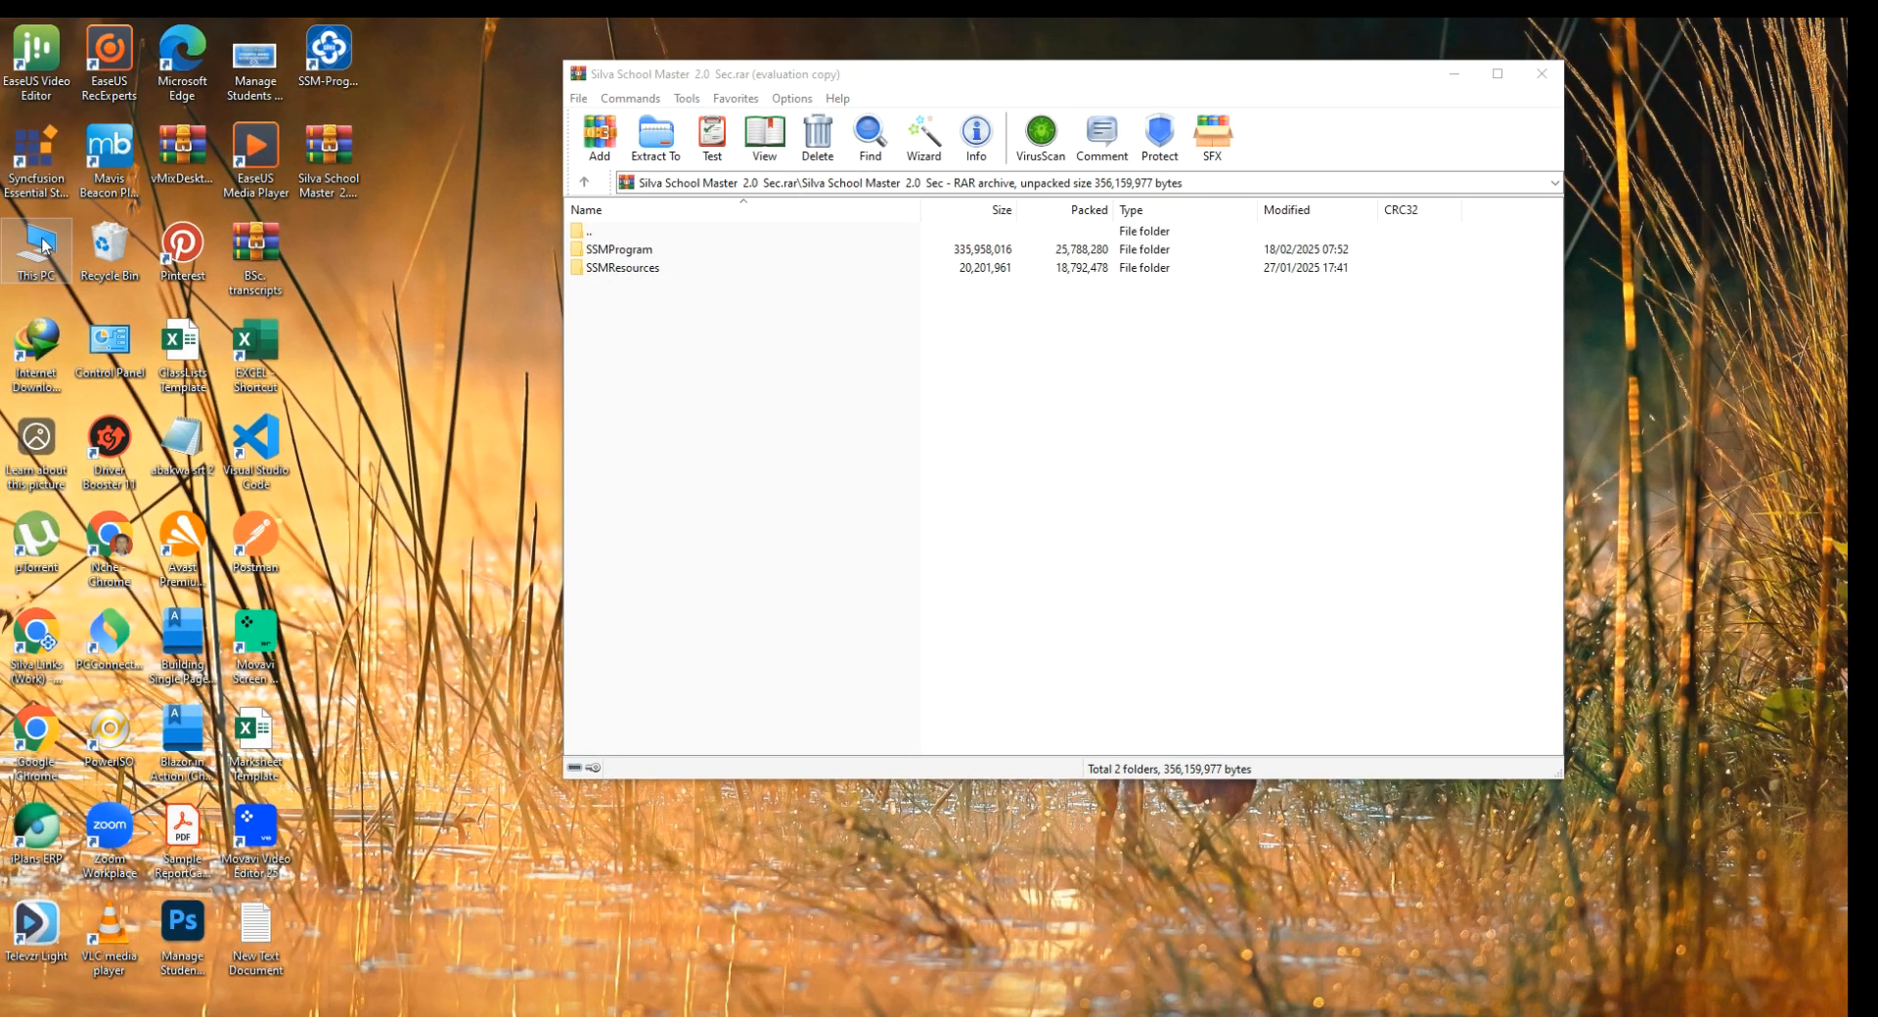
# Open the School Database folder on the WORK STATION (D:) drive in File Explorer and move its window clear of the archive
pyautogui.doubleClick(37, 246)
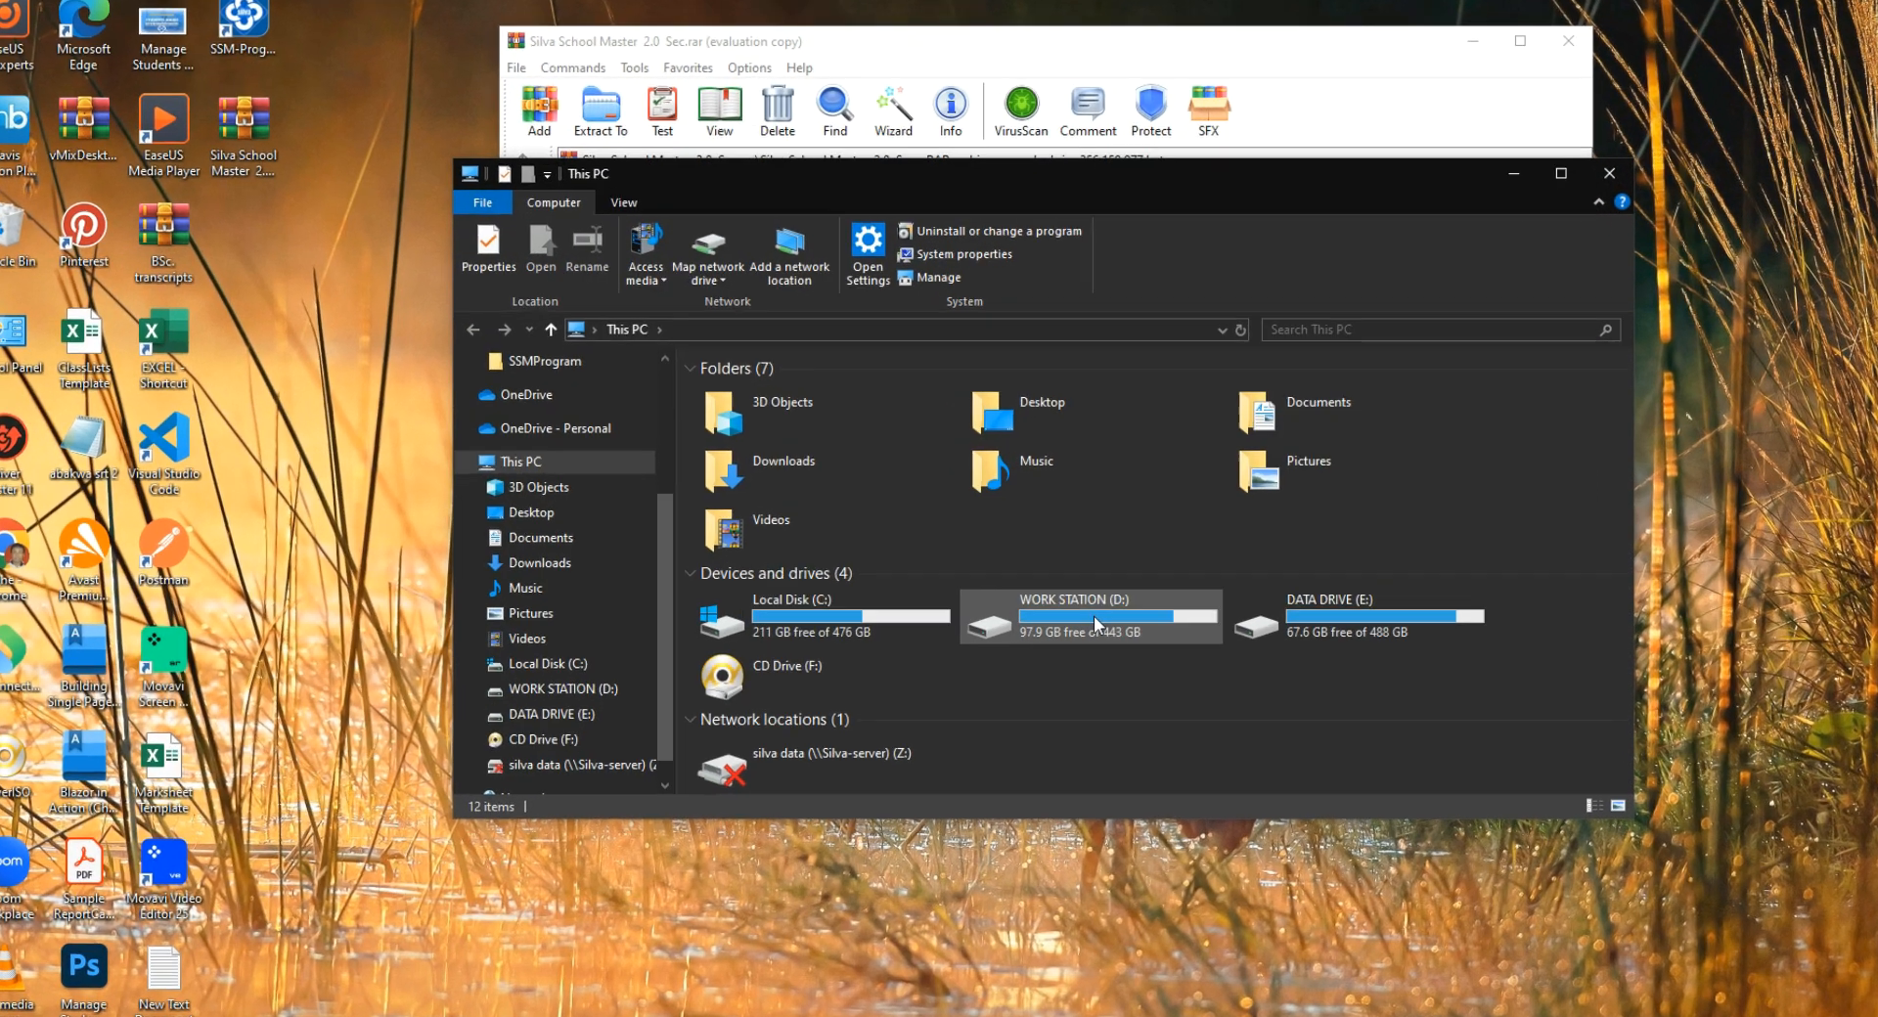
pyautogui.doubleClick(1109, 599)
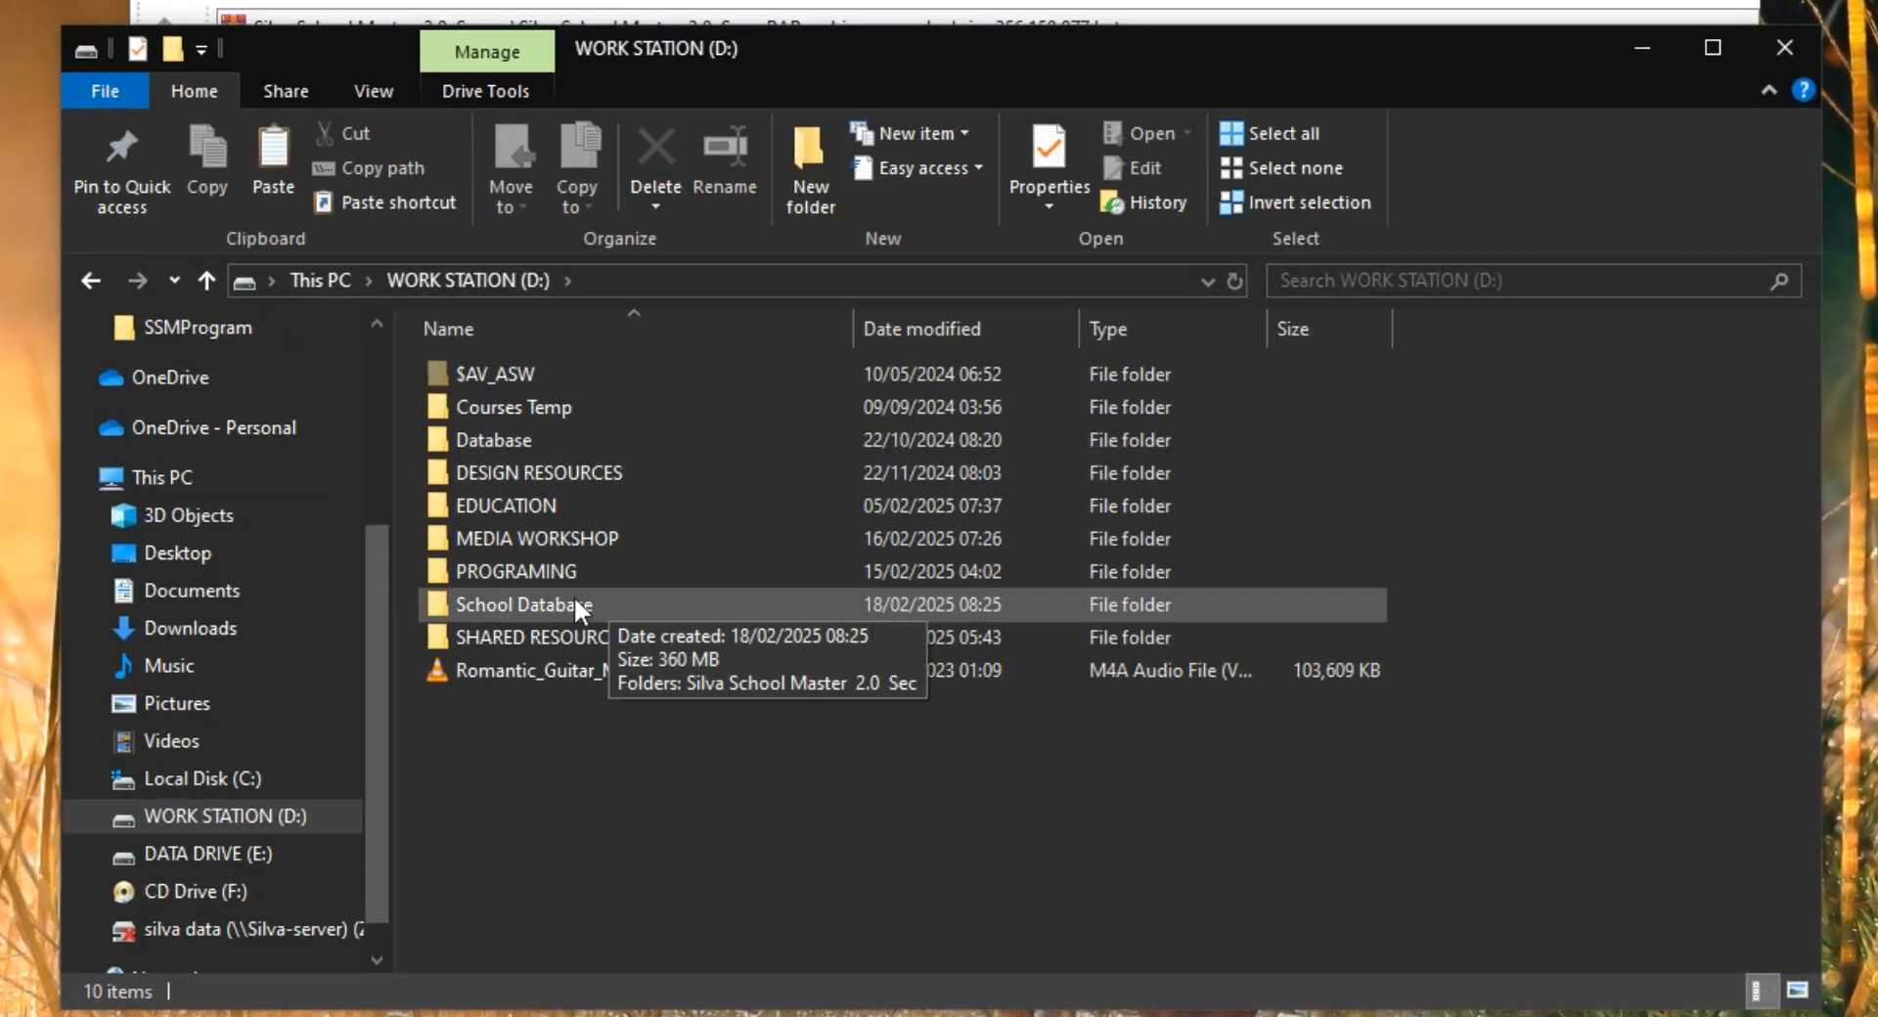
pyautogui.click(564, 601)
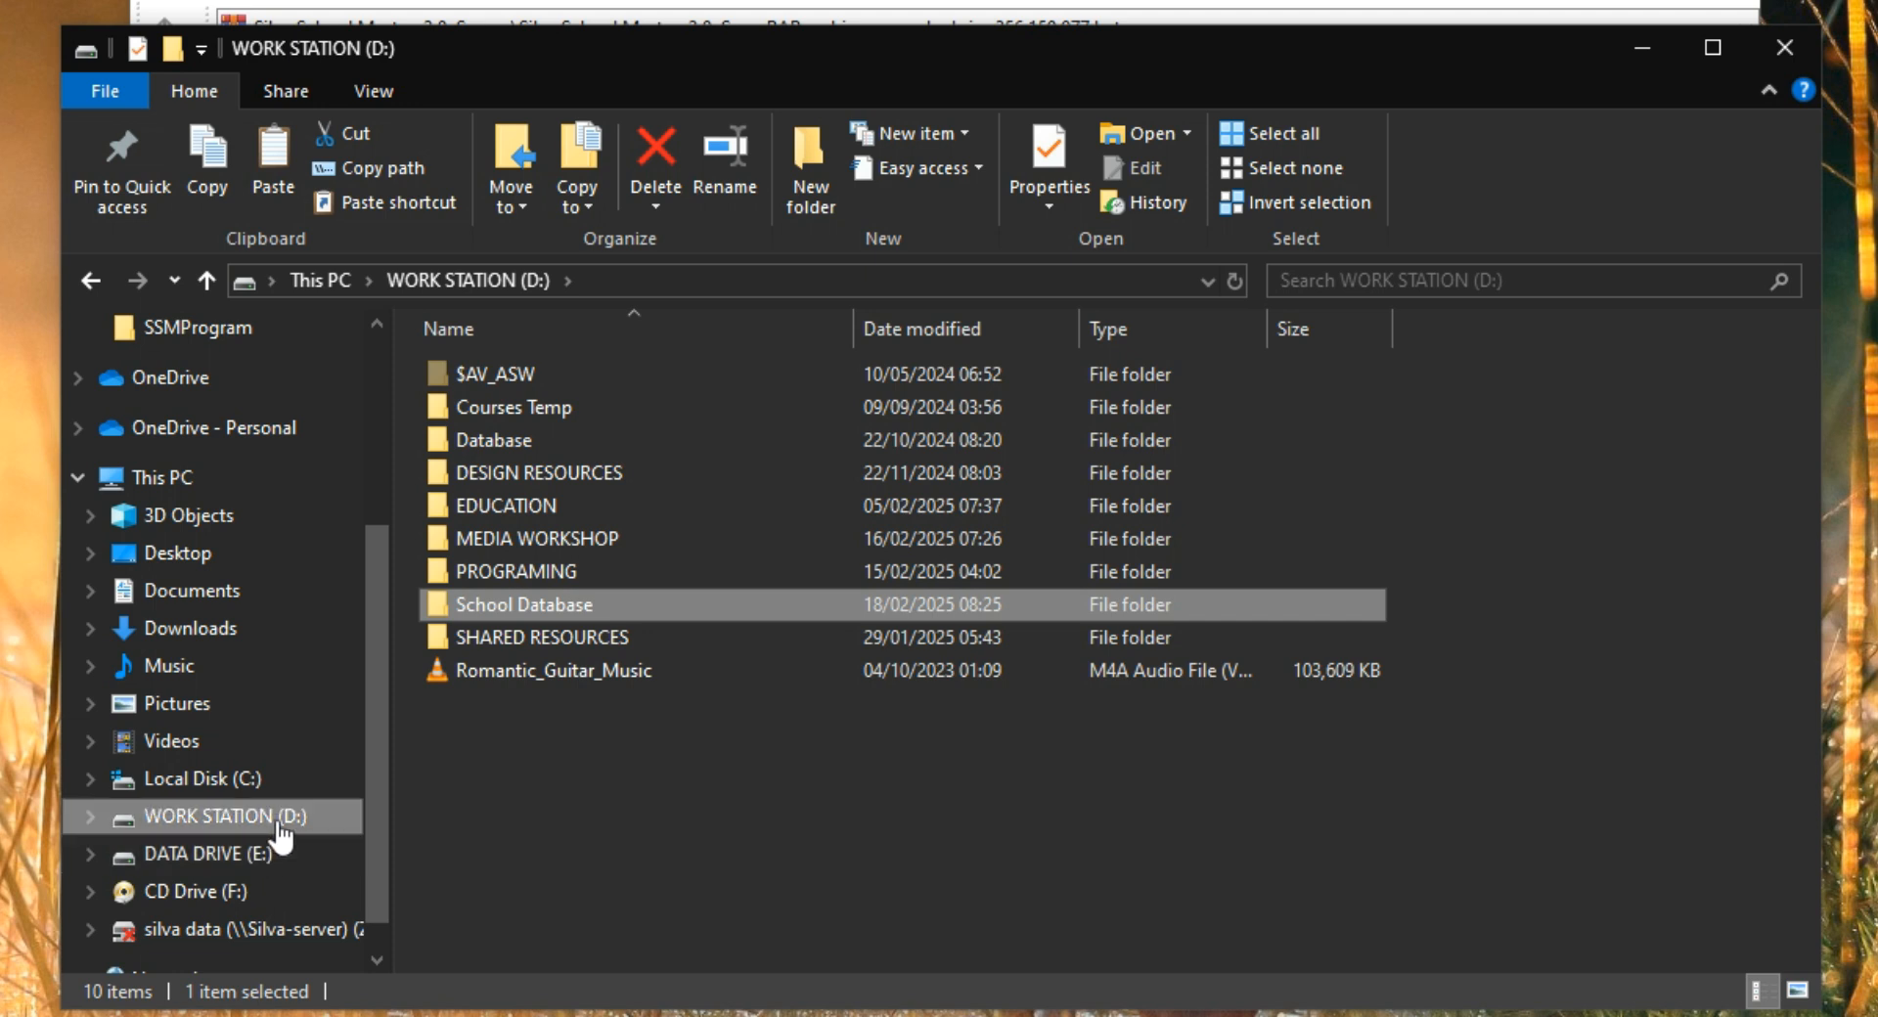
pyautogui.doubleClick(562, 604)
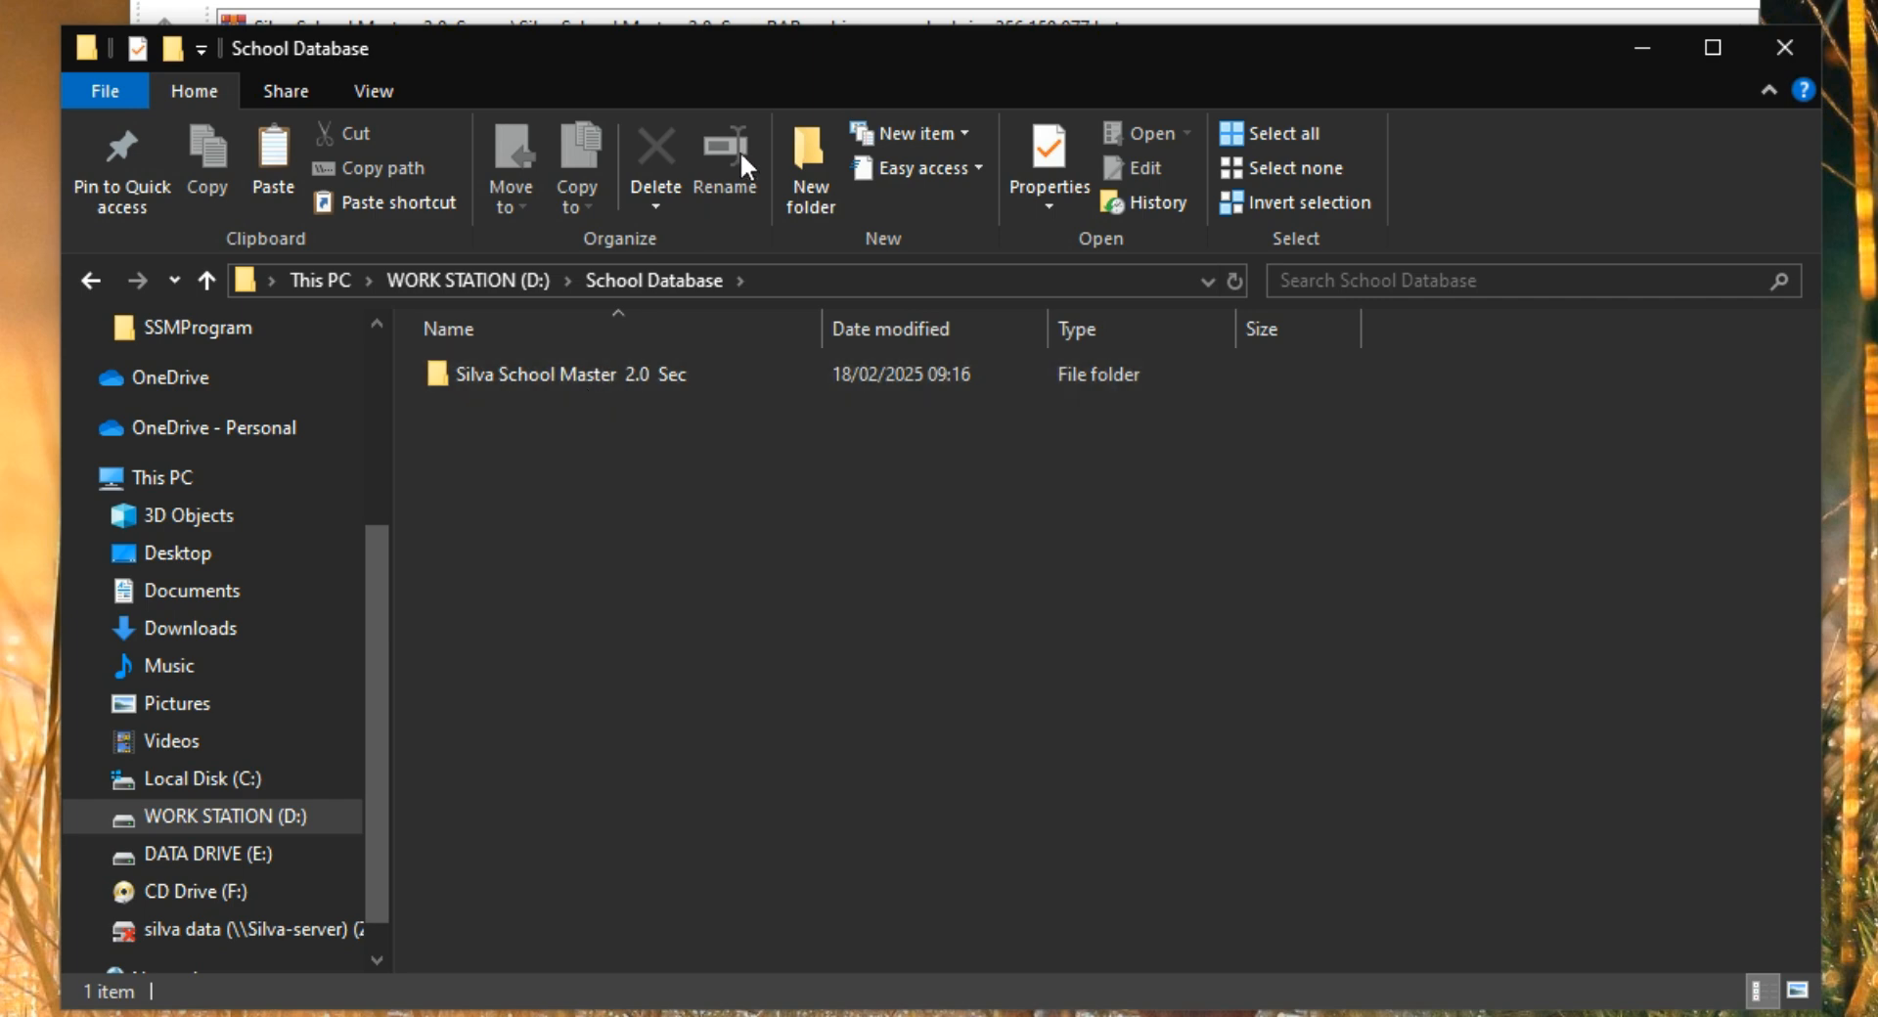
pyautogui.moveTo(785, 78); pyautogui.dragTo(732, 544)
# Open the Silva School Master 2.0 Sec folder in both the archive and School Database, and compare their SSMResources and SSMProgram subfolders
pyautogui.click(157, 27)
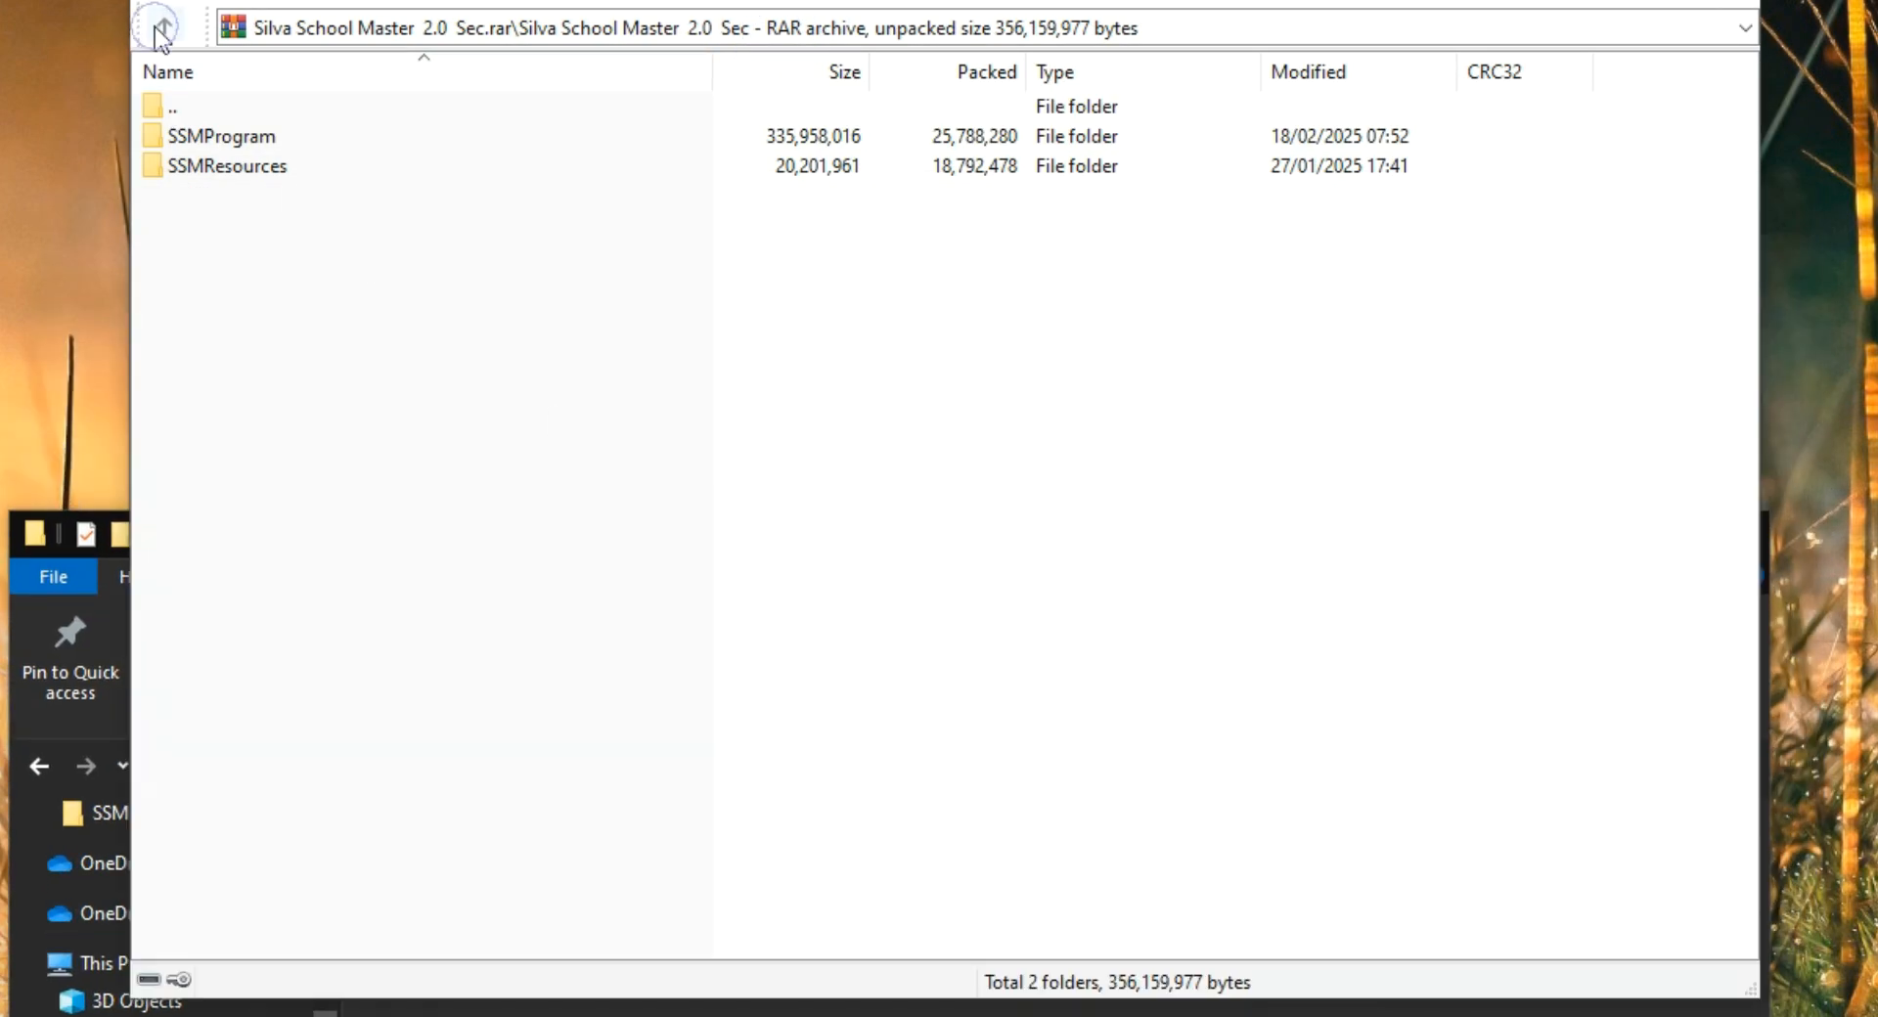
pyautogui.click(157, 27)
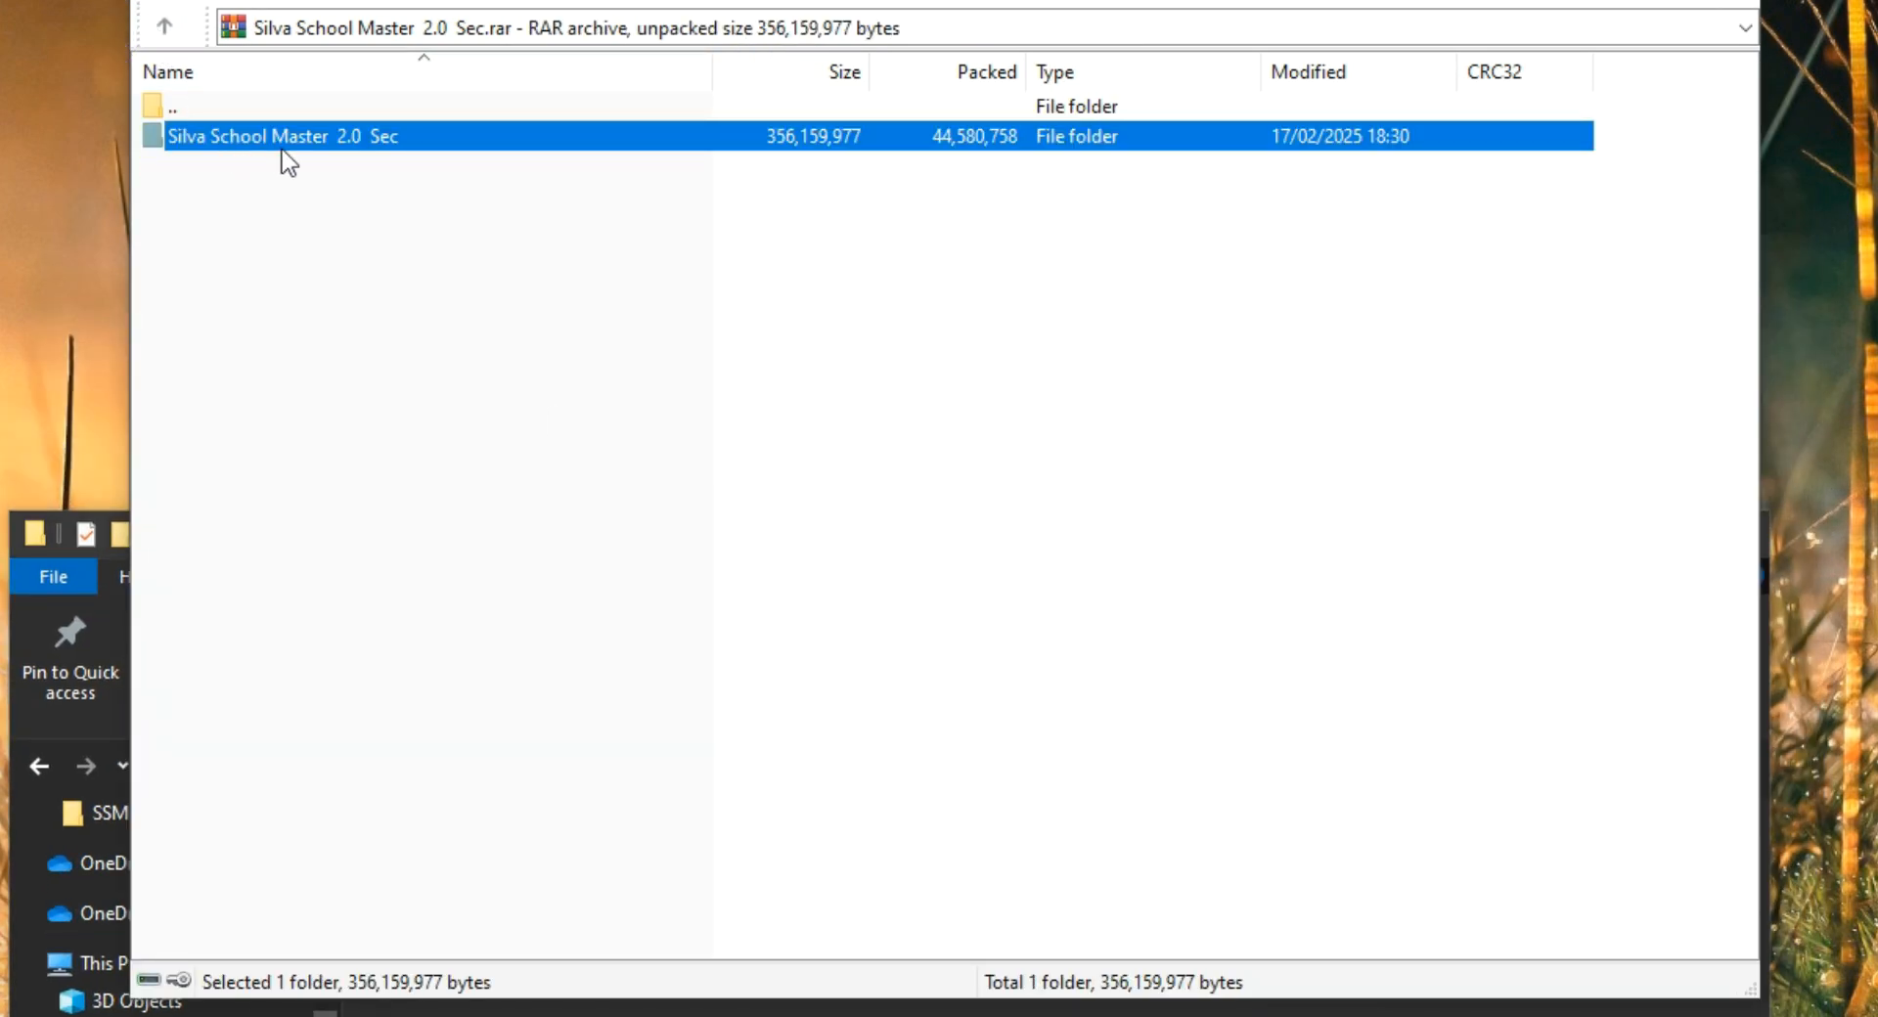
pyautogui.doubleClick(363, 140)
pyautogui.click(641, 1008)
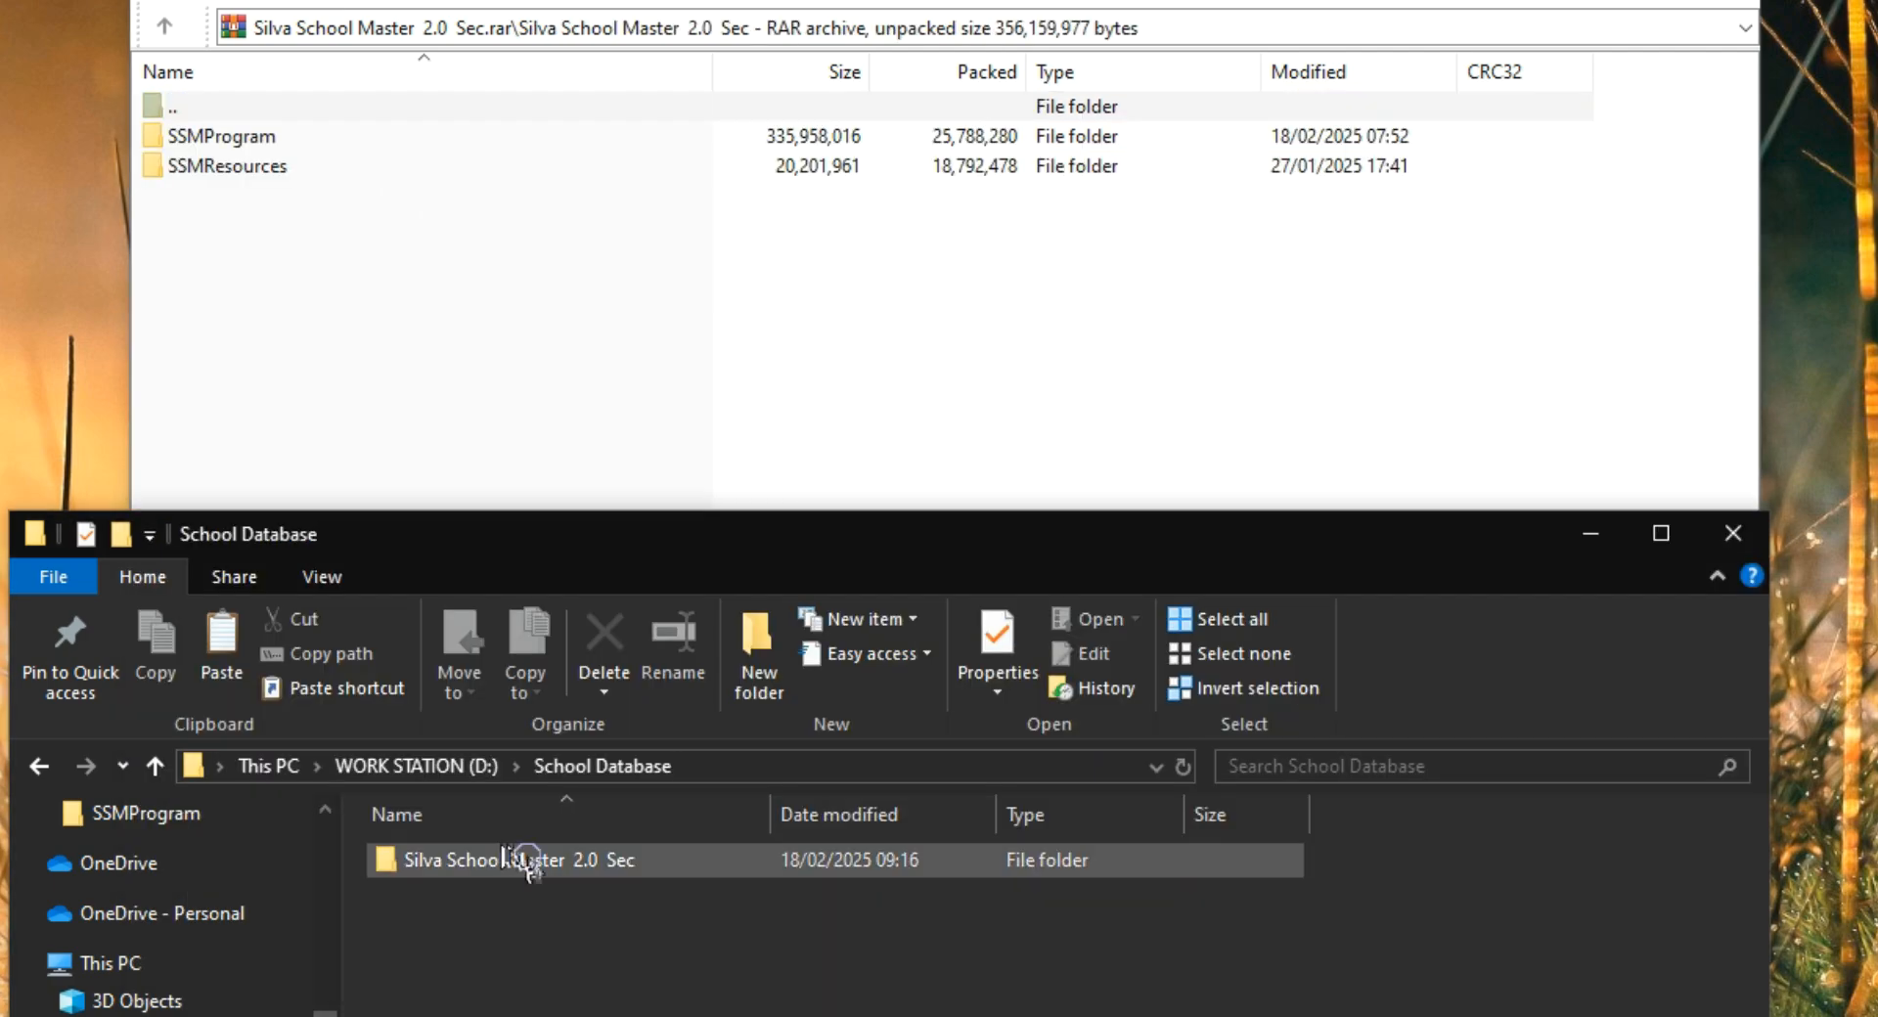
pyautogui.doubleClick(519, 861)
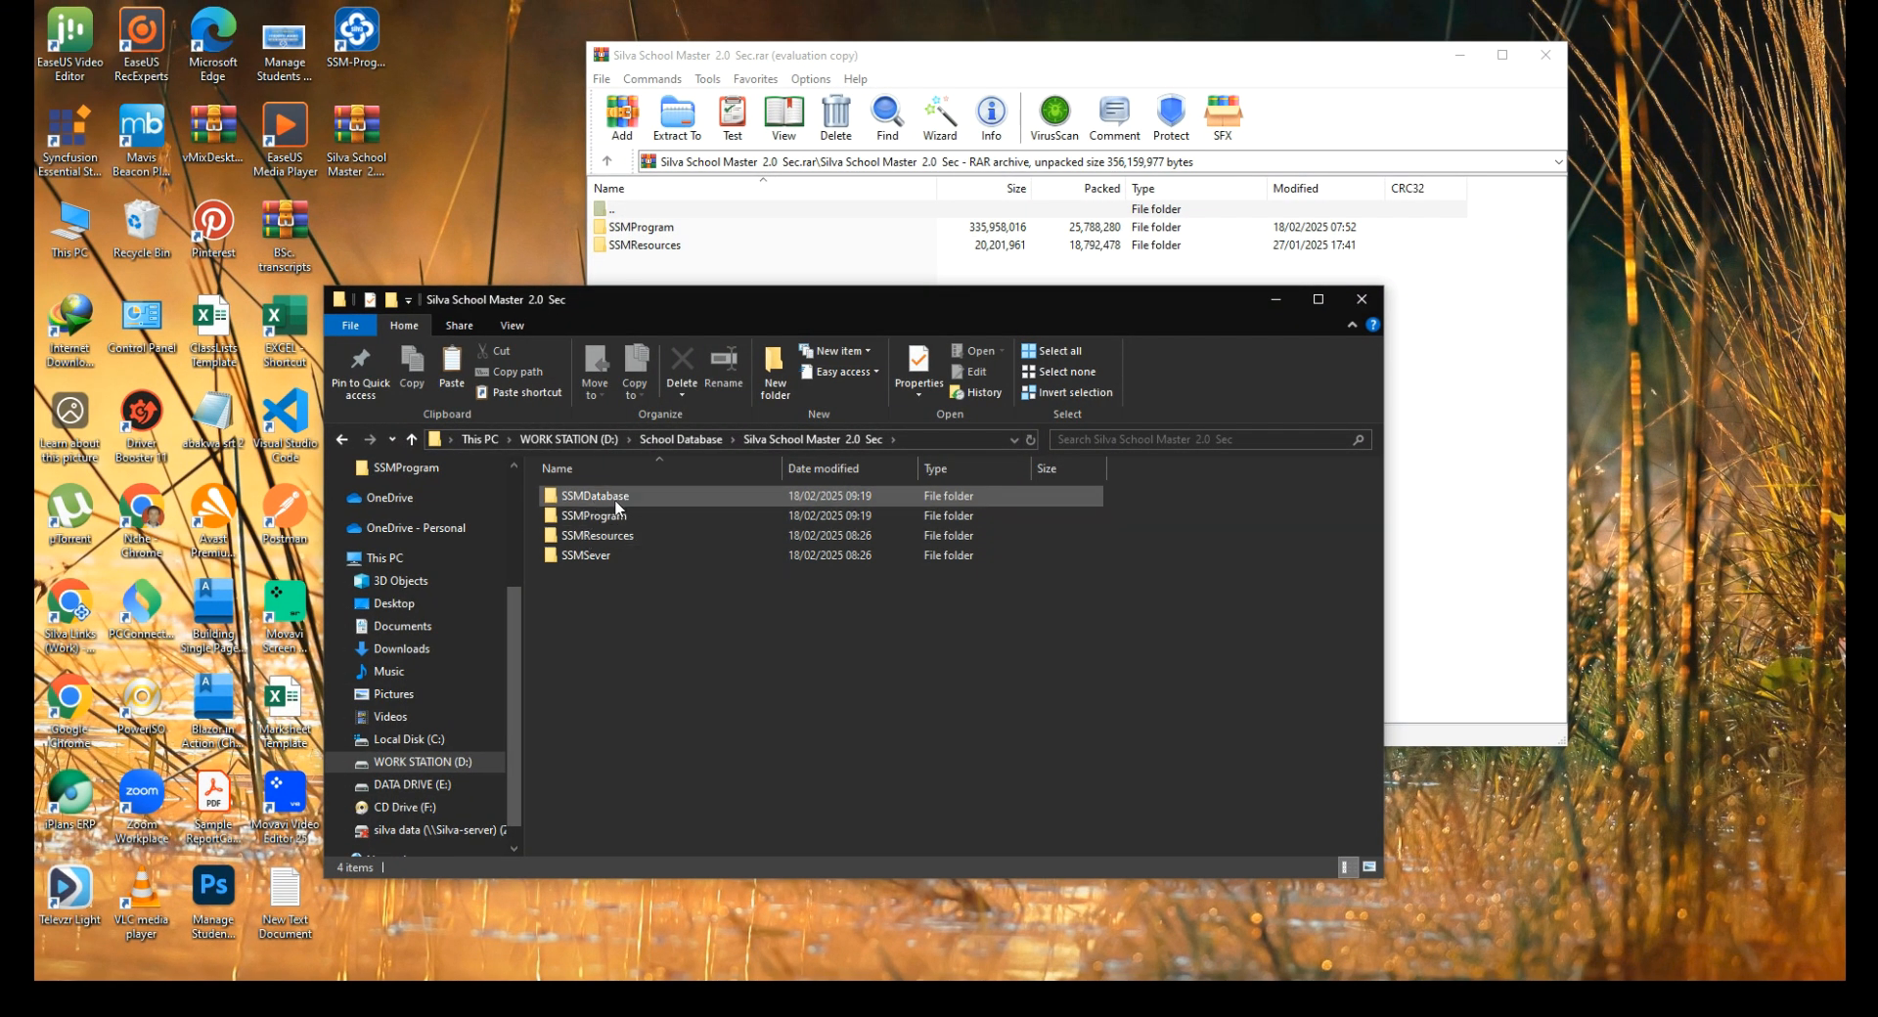
pyautogui.click(625, 539)
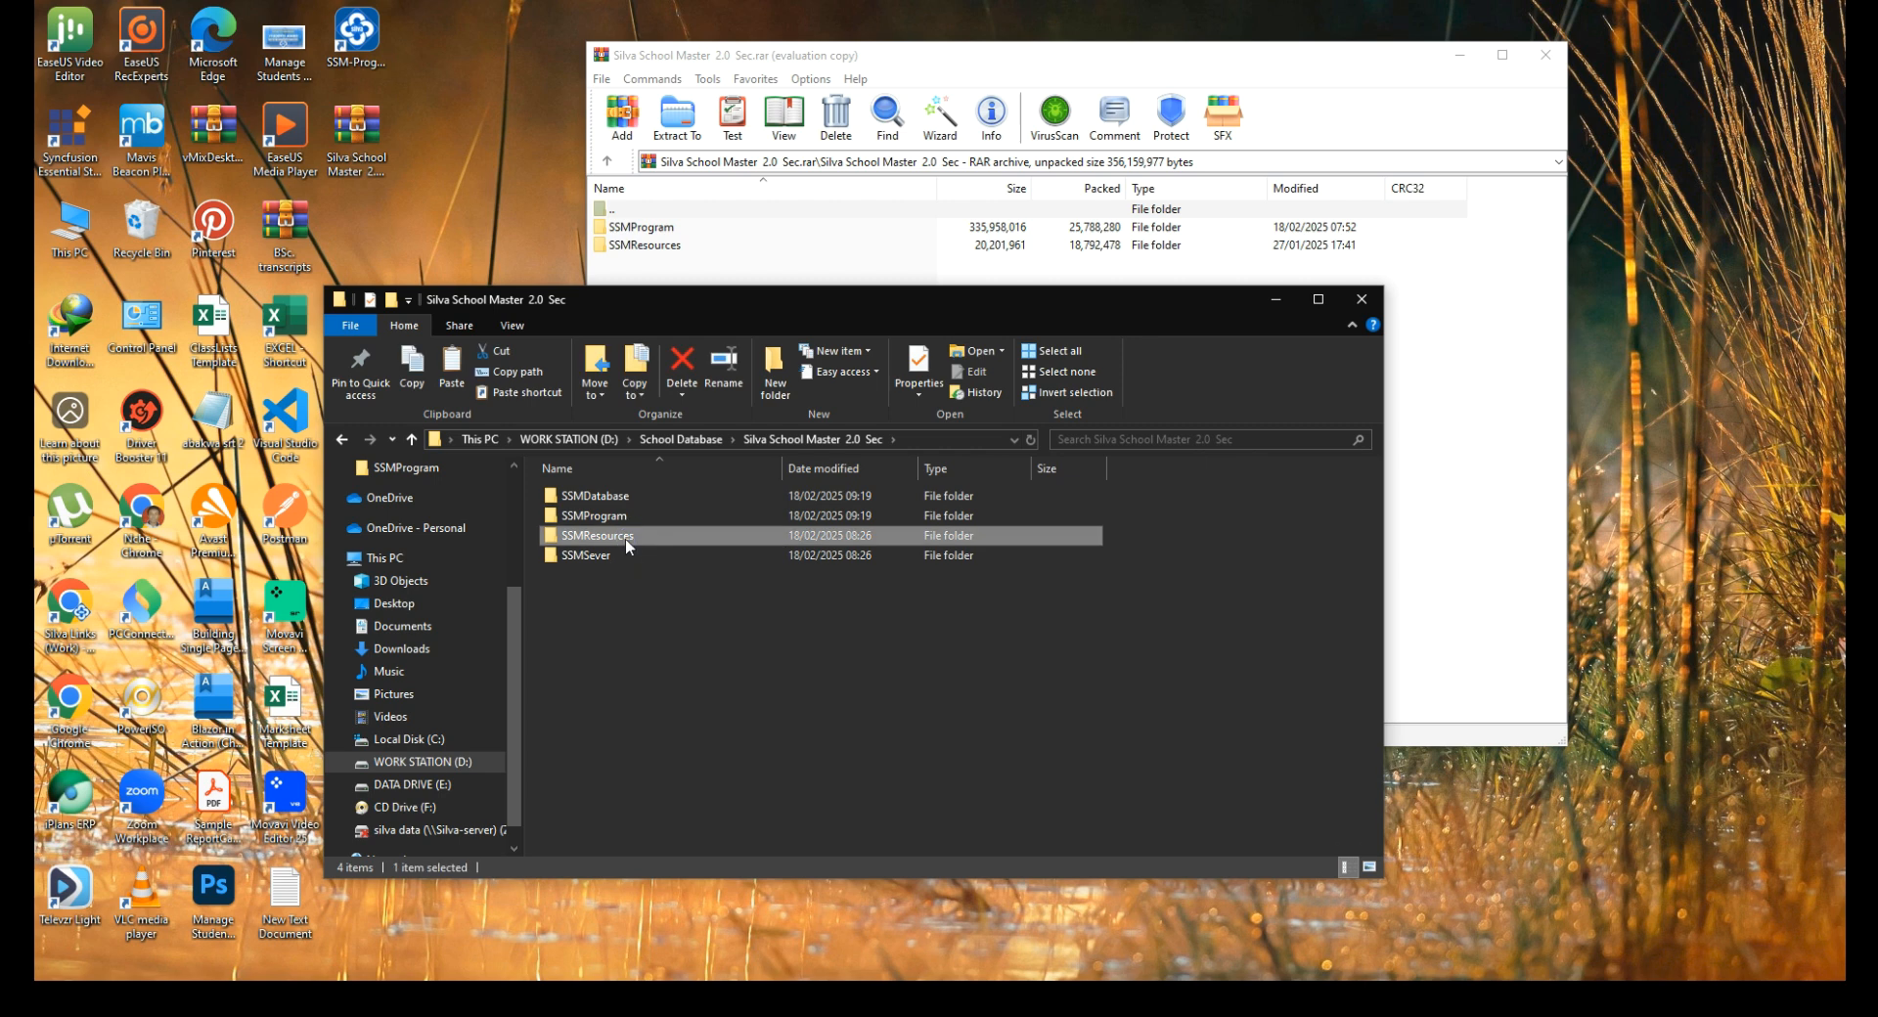
pyautogui.click(624, 518)
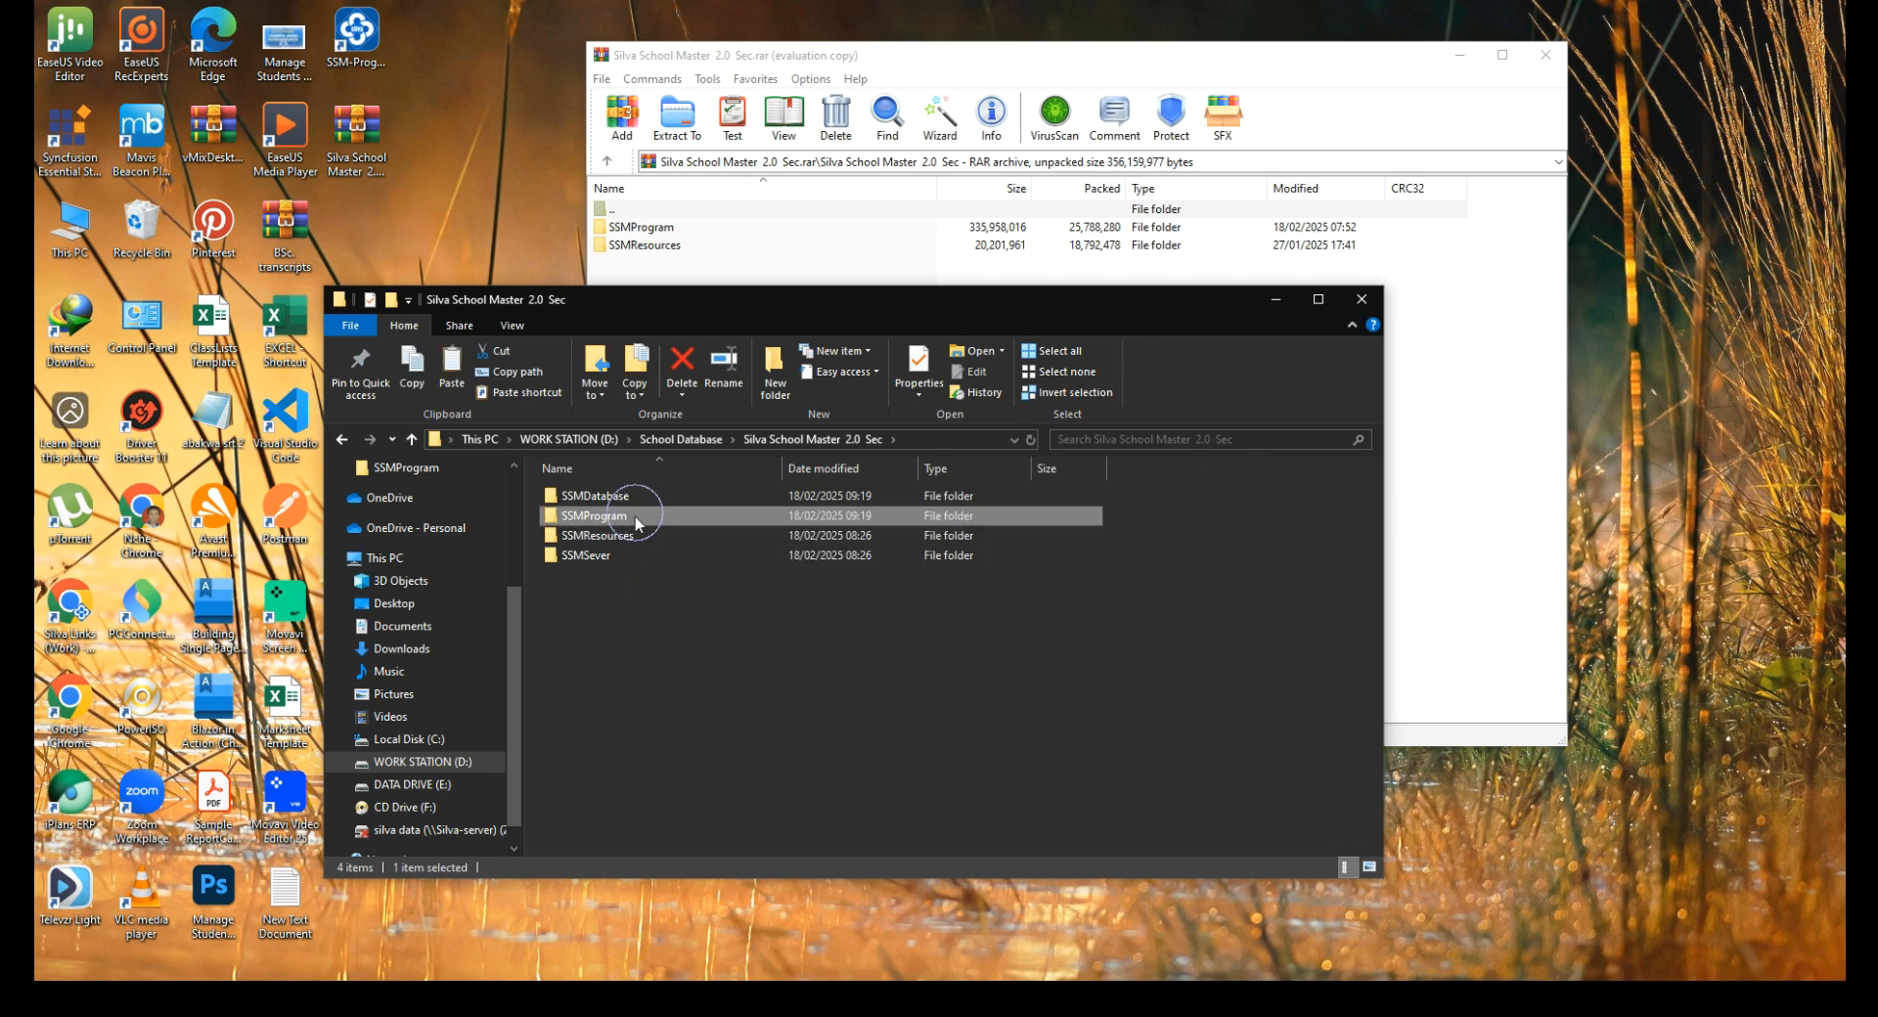
# Copy SSMProgram and SSMResources from the archive into the School Database's Silva School Master 2.0 Sec folder, replacing the files with the same names
pyautogui.click(1425, 427)
pyautogui.moveTo(1006, 44); pyautogui.dragTo(1310, 45)
pyautogui.moveTo(961, 247); pyautogui.dragTo(755, 514)
pyautogui.moveTo(612, 643); pyautogui.dragTo(610, 643)
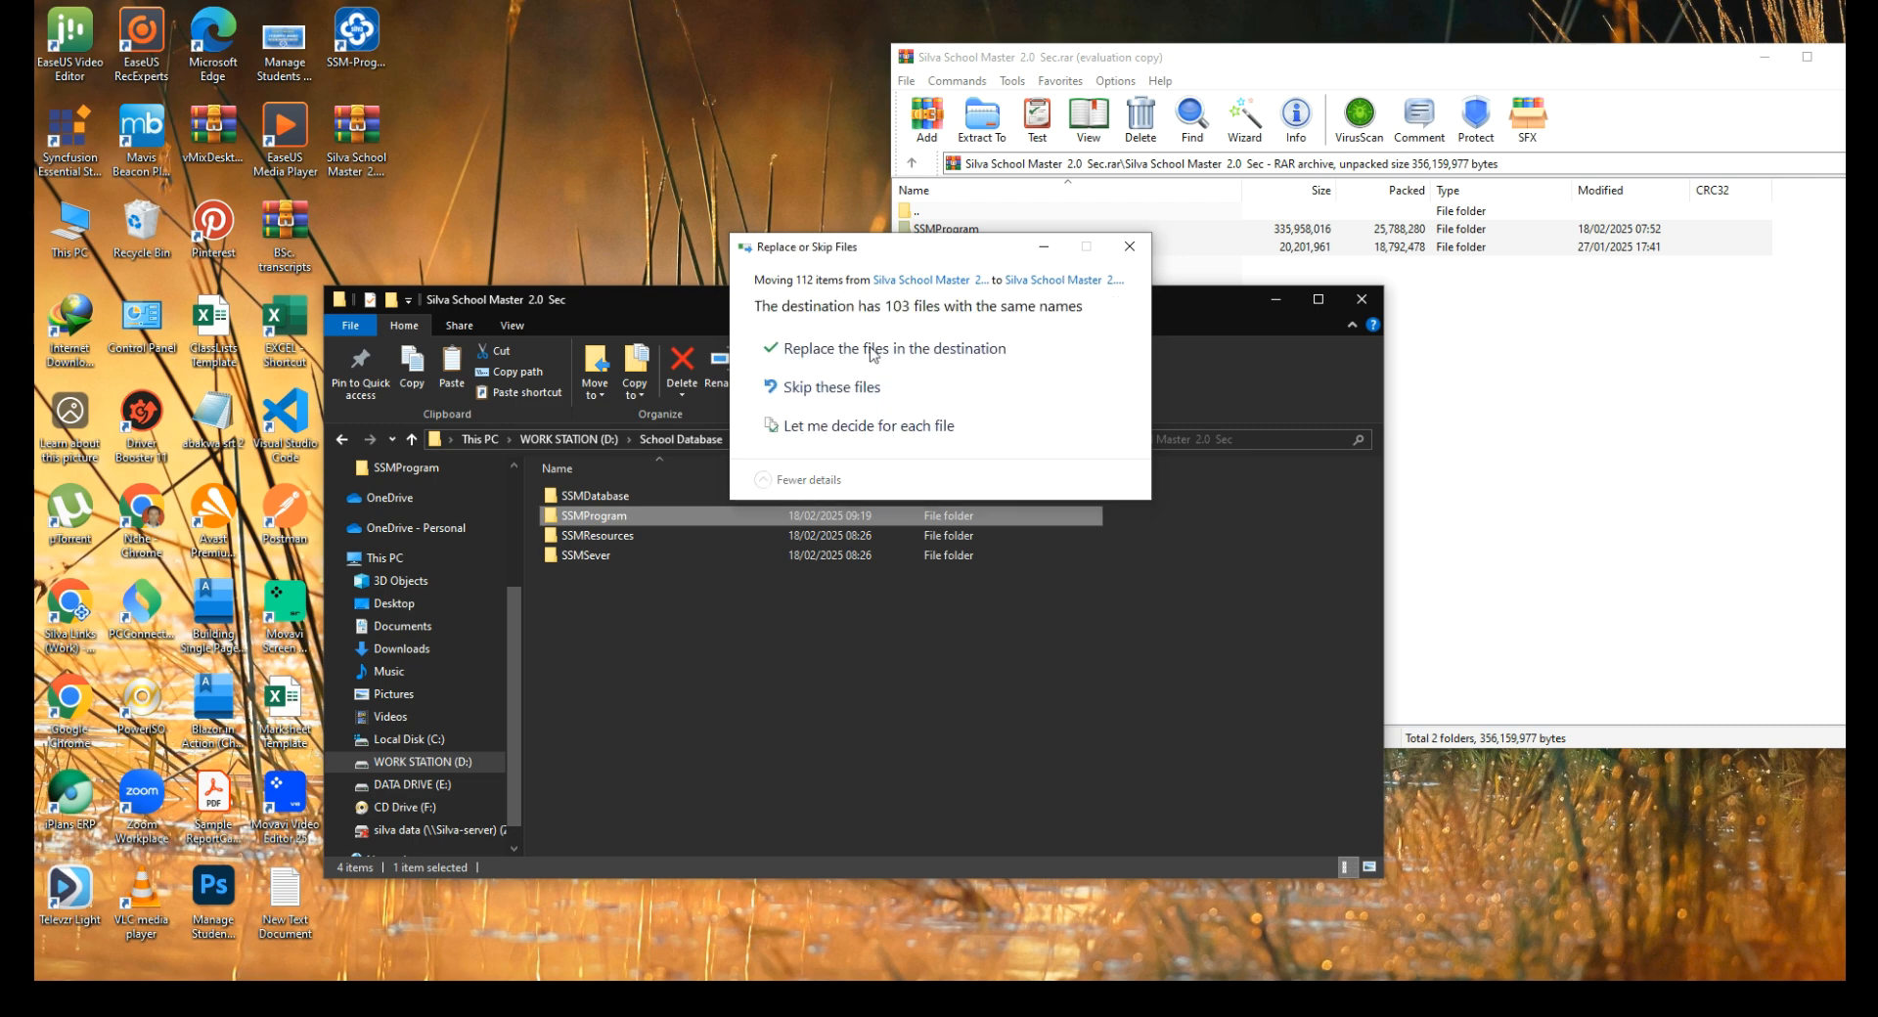
pyautogui.click(870, 349)
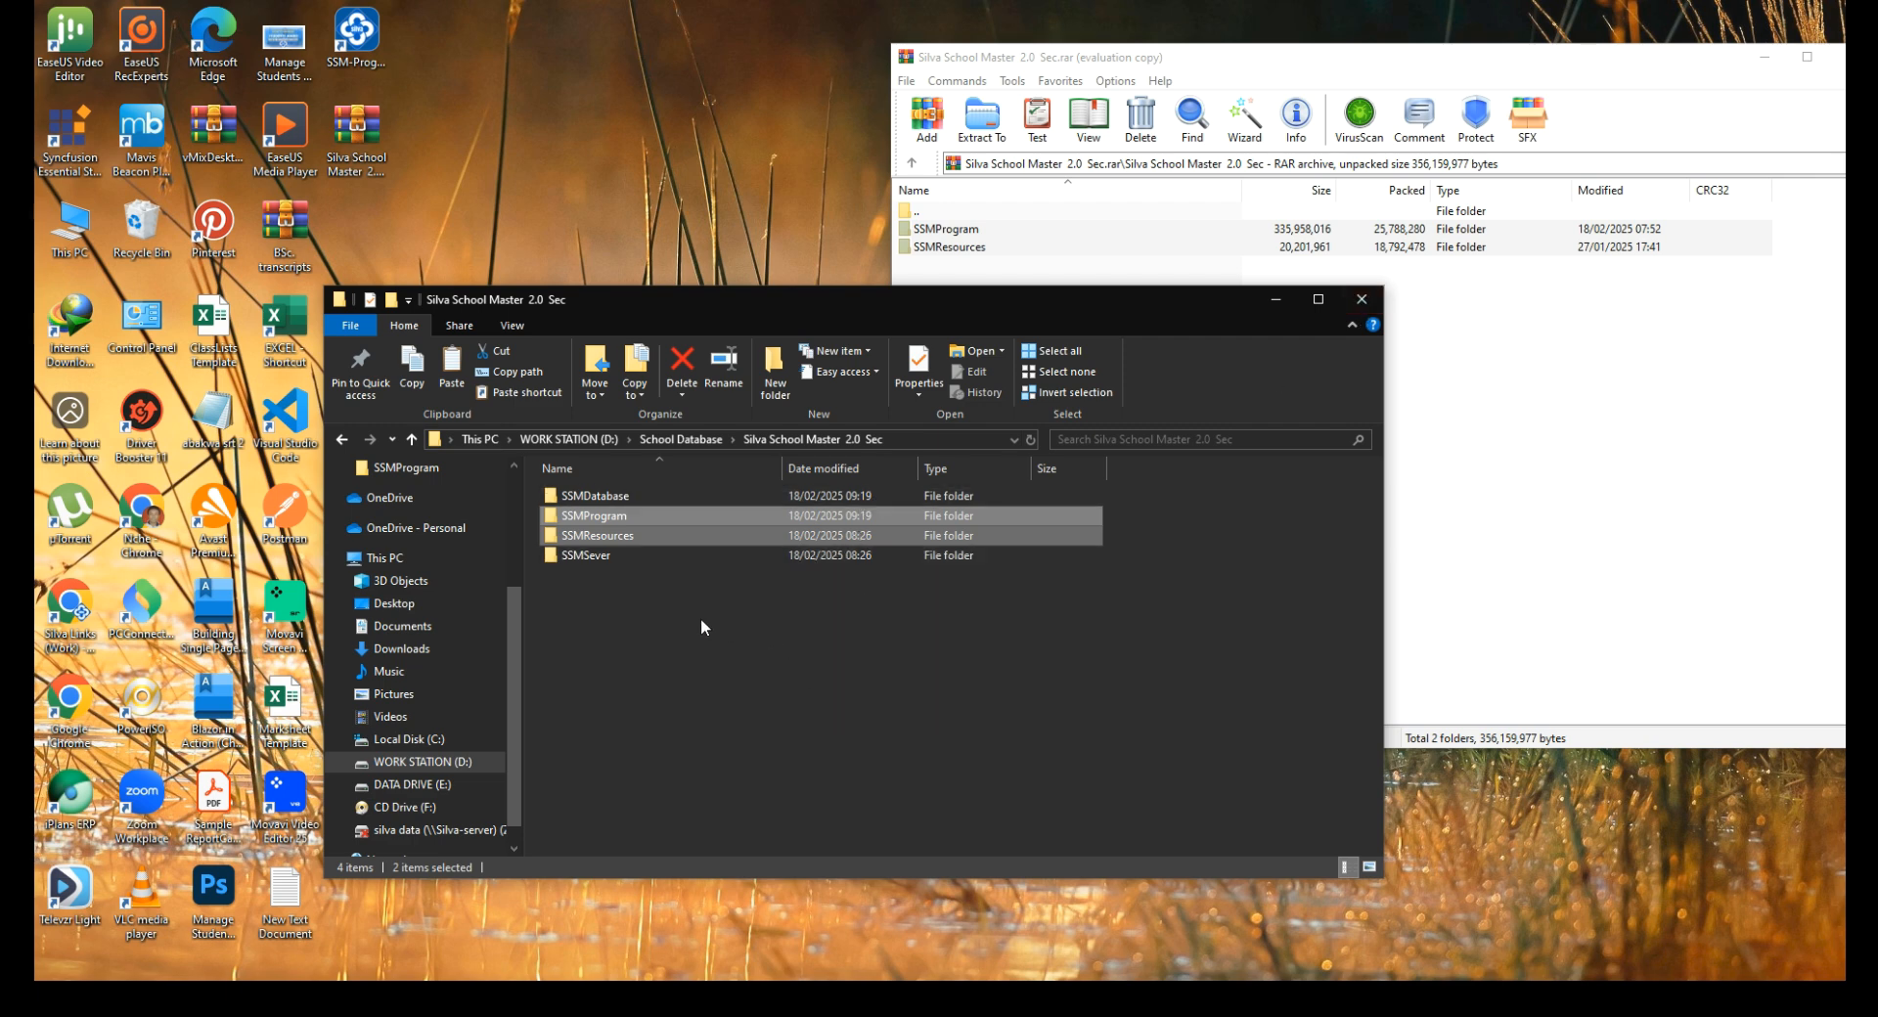
# Close the School Database folder and archive windows, and delete the Silva School Master 2.0 Sec archive from the desktop
pyautogui.click(1368, 301)
pyautogui.moveTo(1604, 61); pyautogui.dragTo(1241, 68)
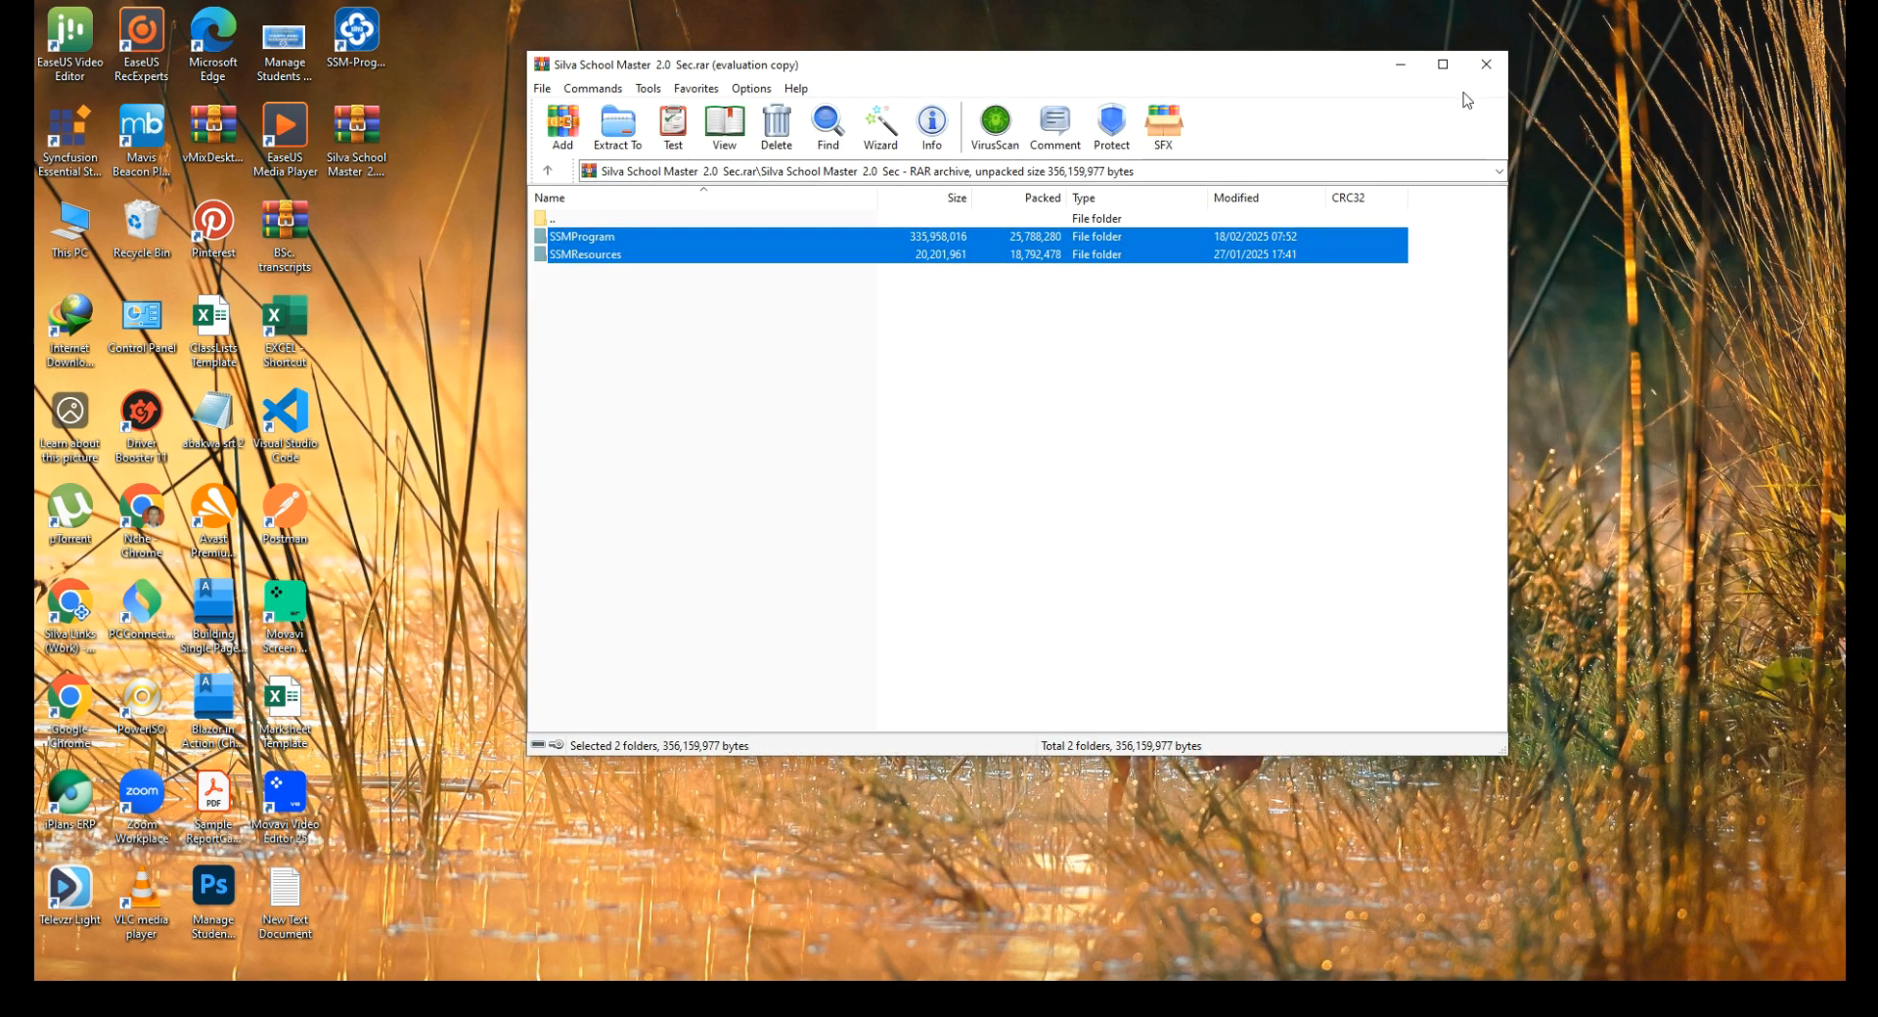
pyautogui.click(1485, 66)
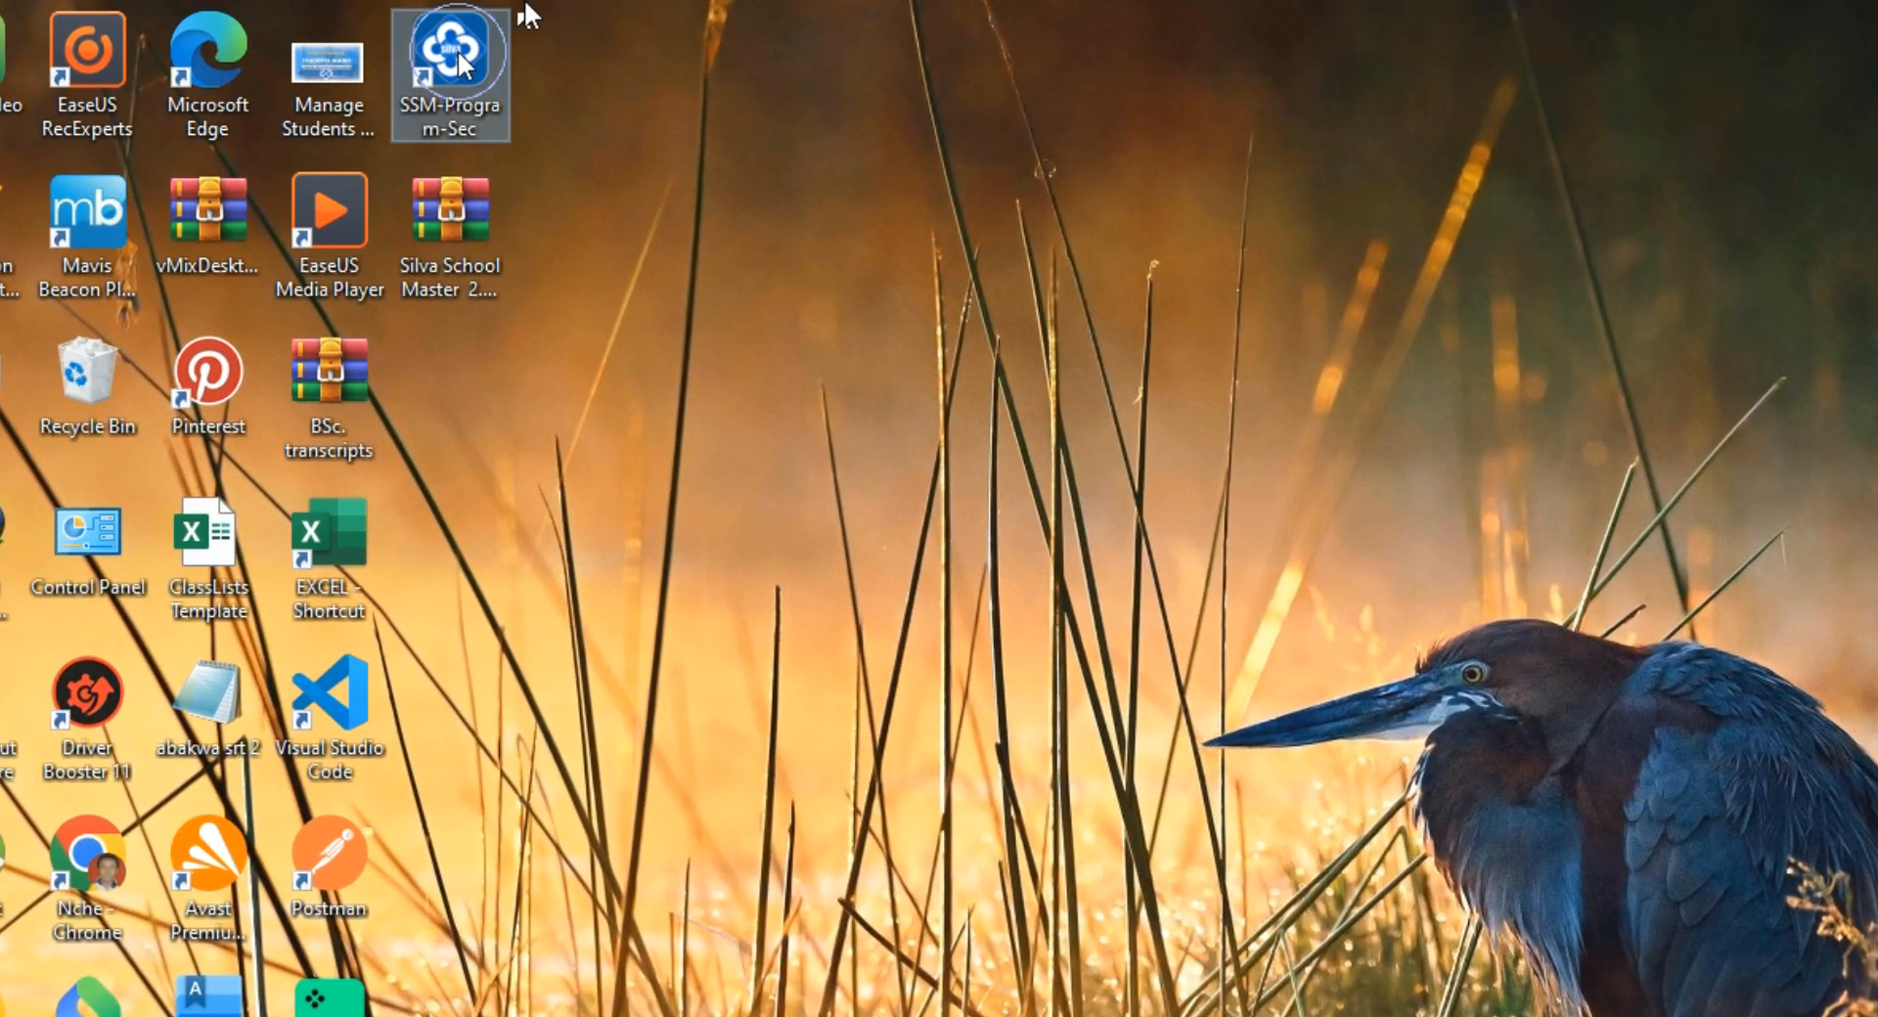
pyautogui.click(362, 37)
pyautogui.click(457, 217)
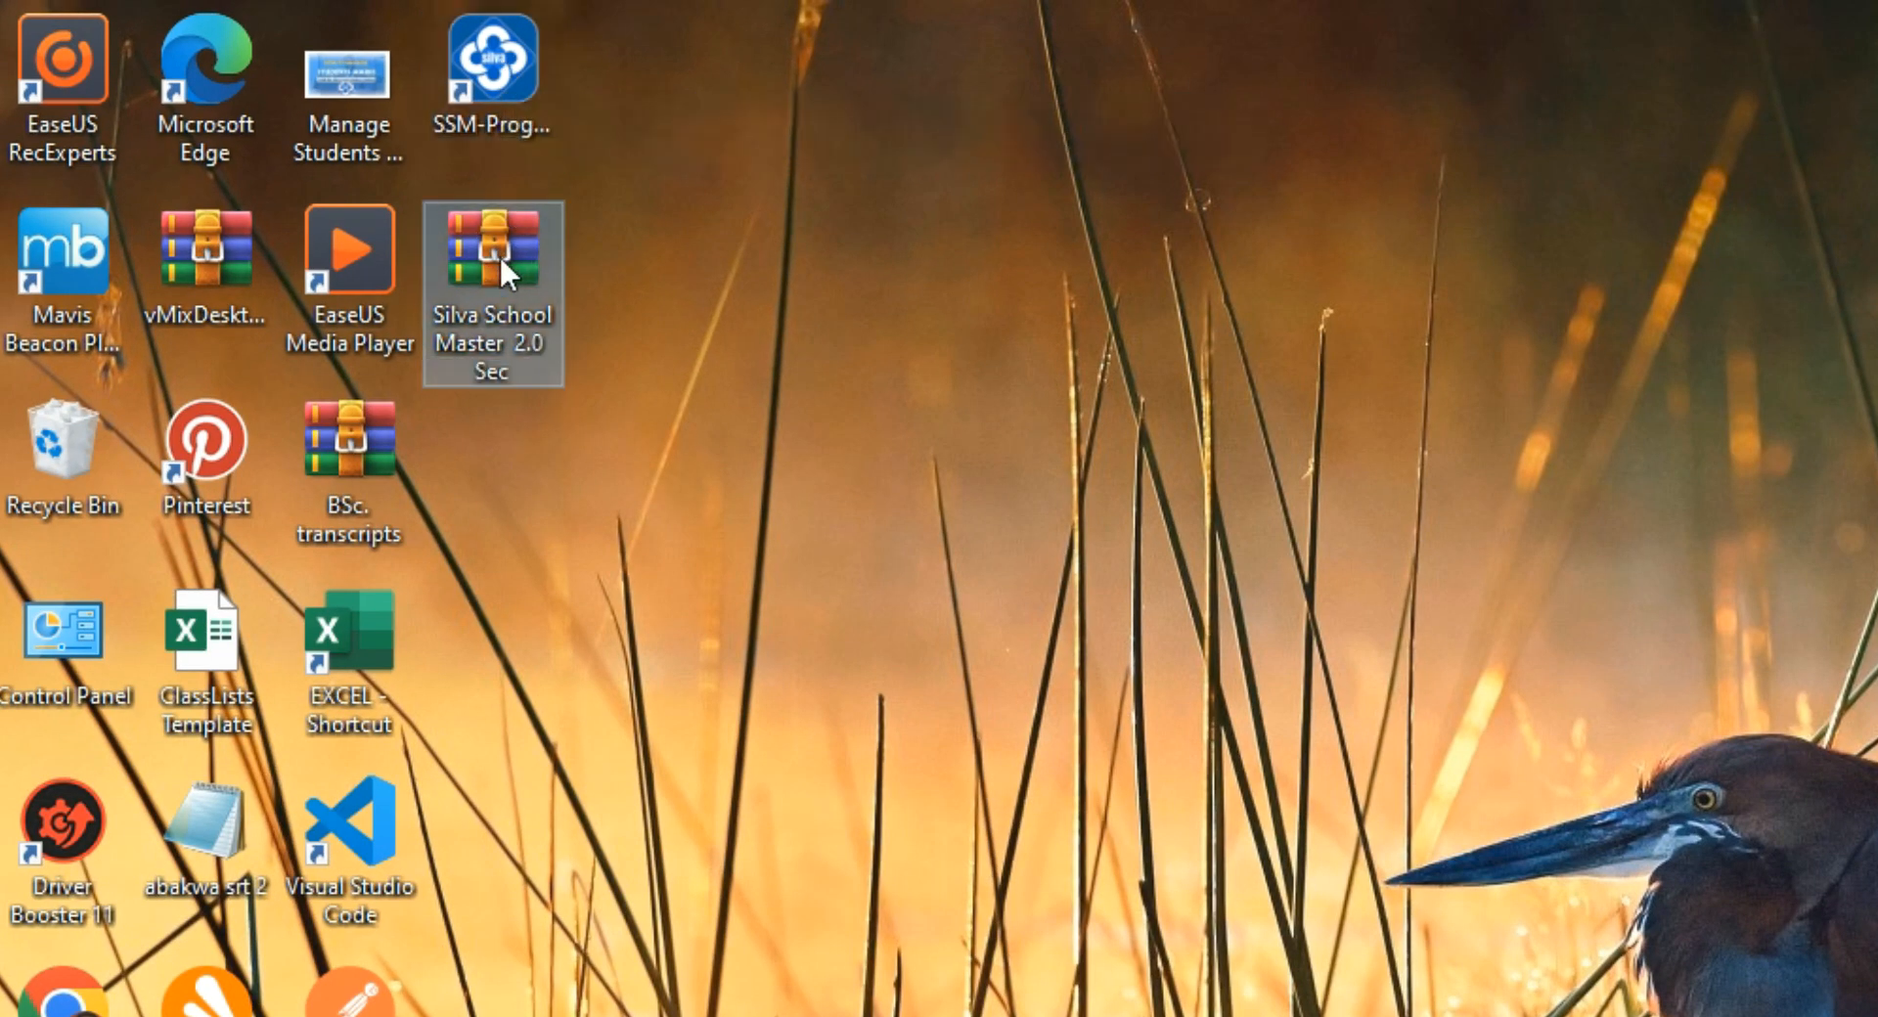
pyautogui.press('Delete')
# Launch SSM-Program-Sec from the desktop and get past the blocked-content alert by stopping all macros
pyautogui.click(508, 110)
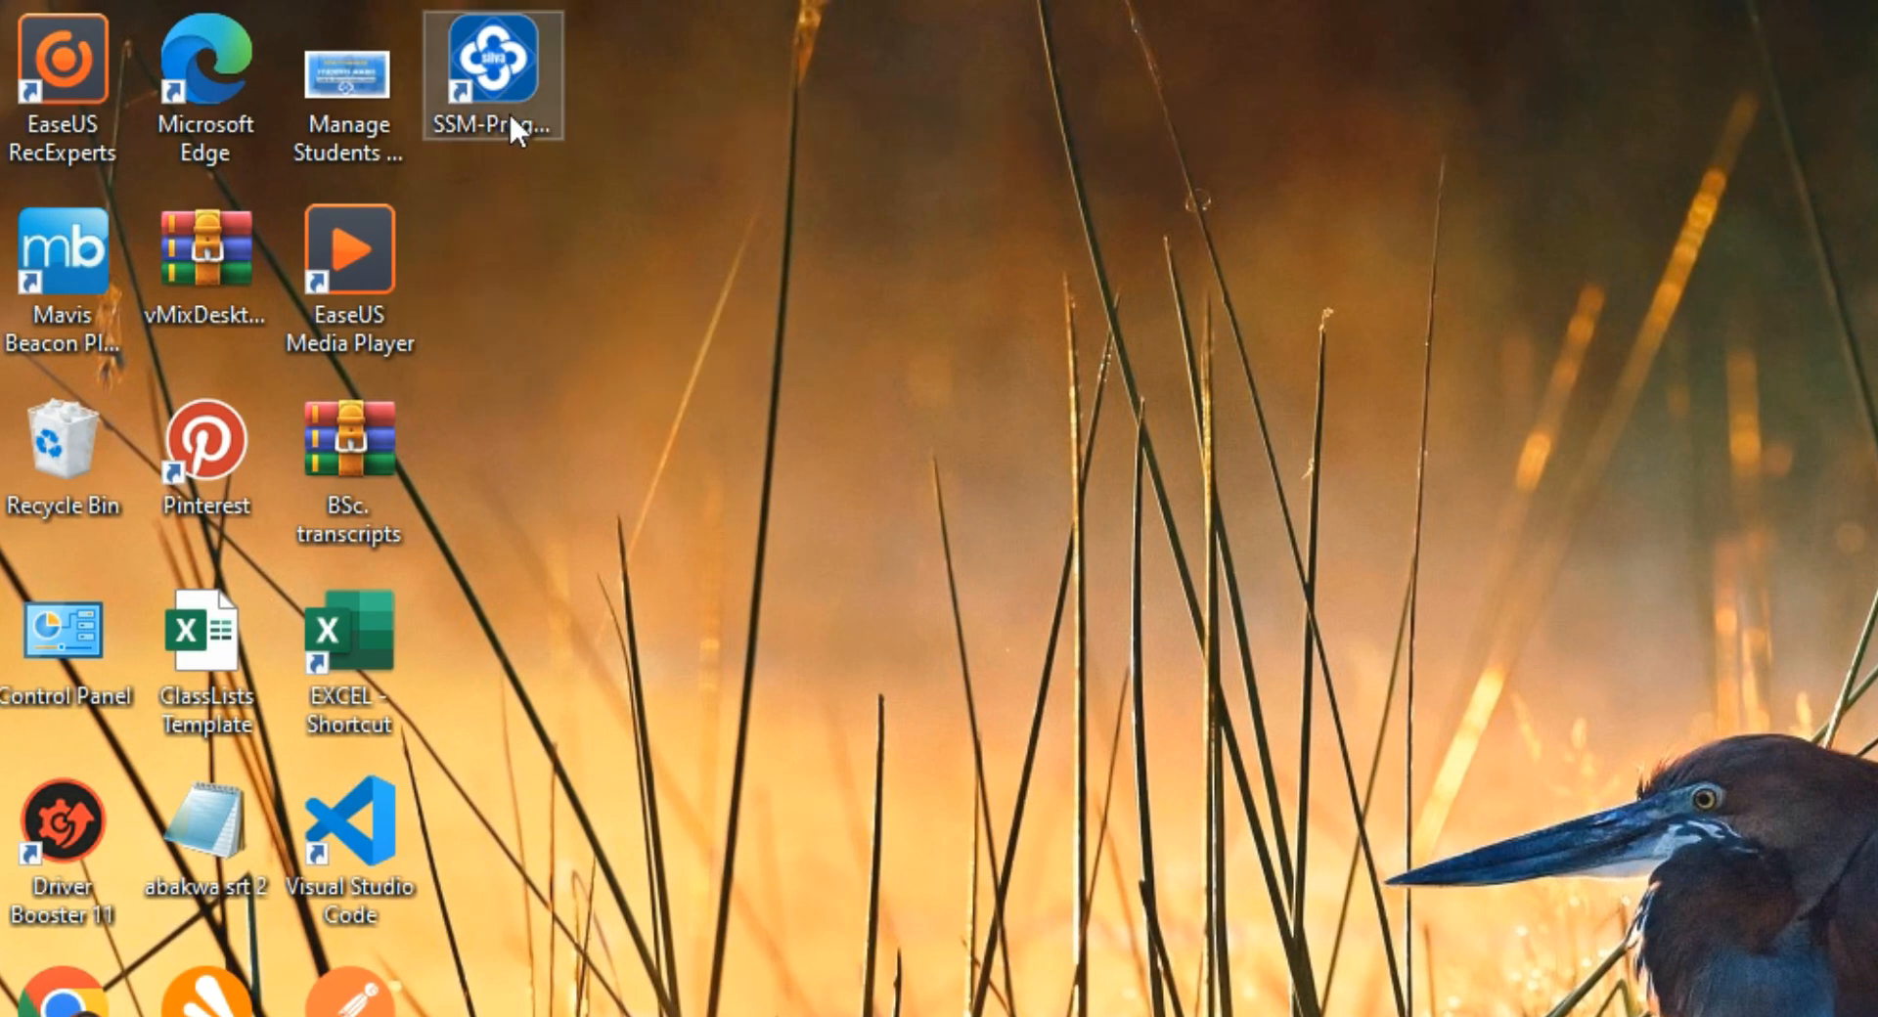
pyautogui.click(500, 62)
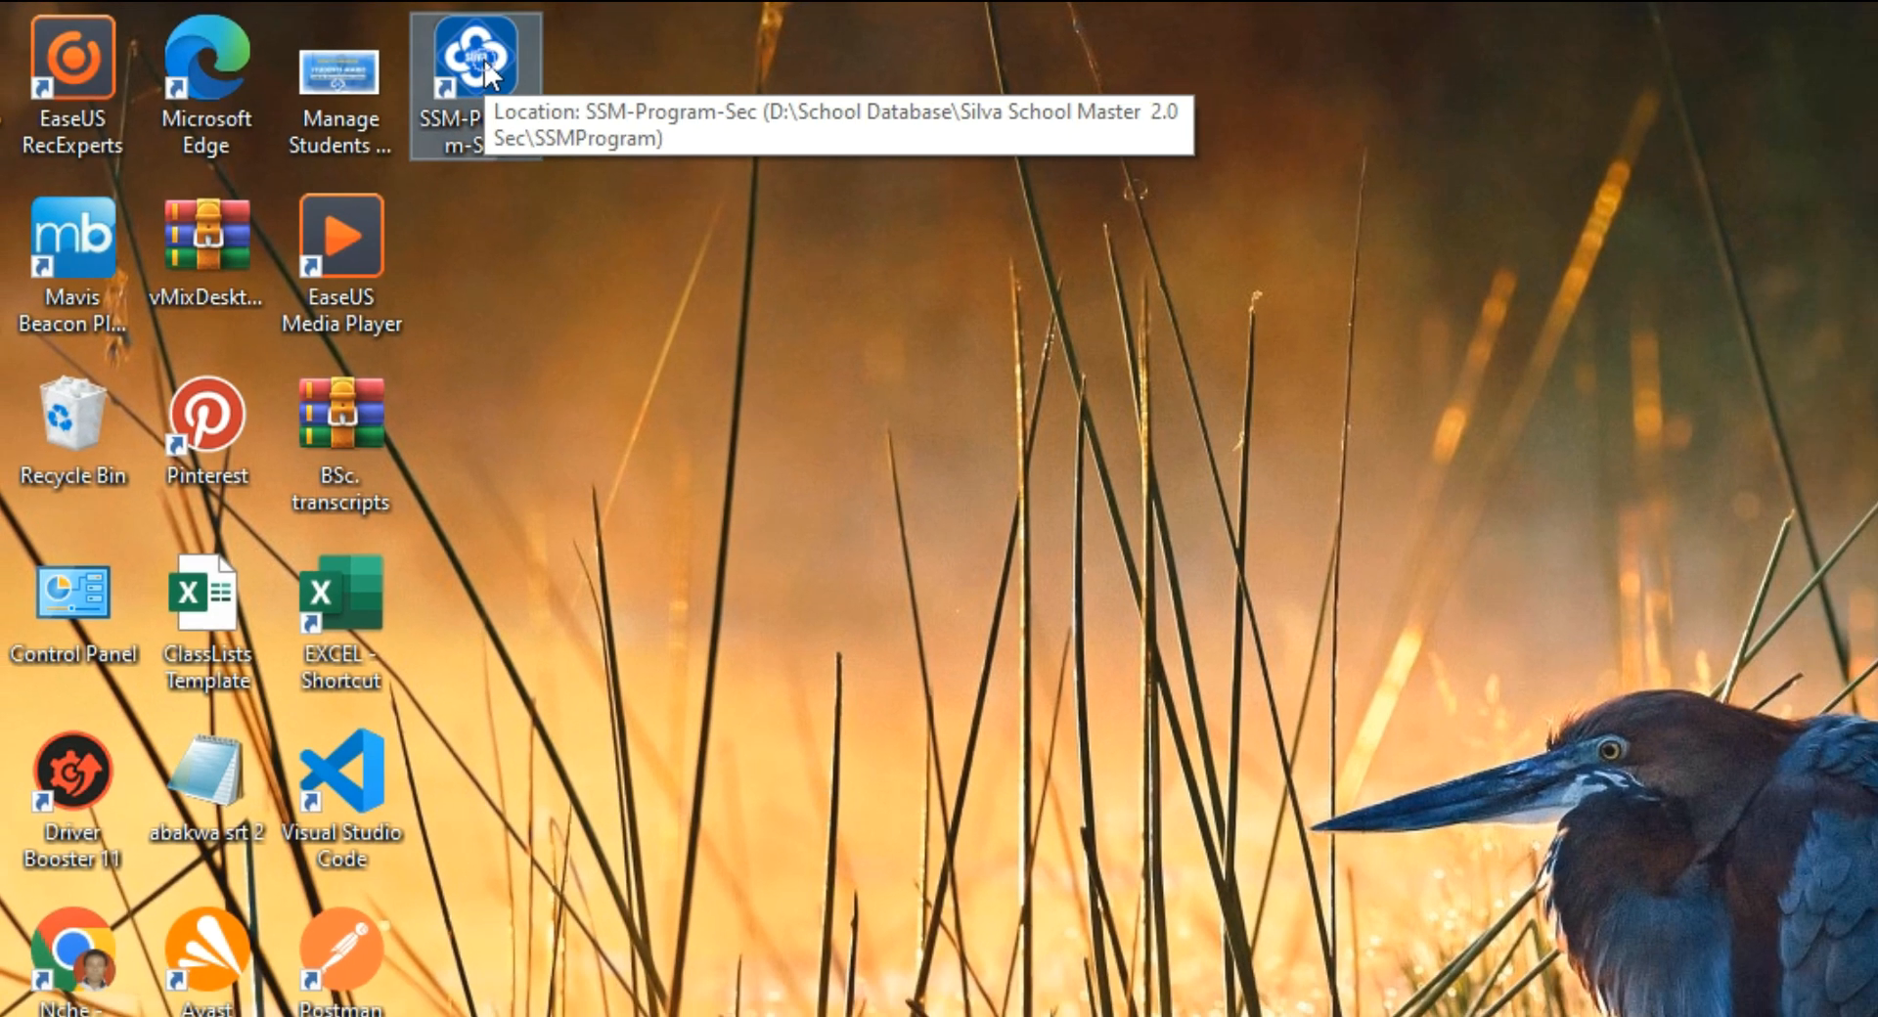
pyautogui.doubleClick(501, 62)
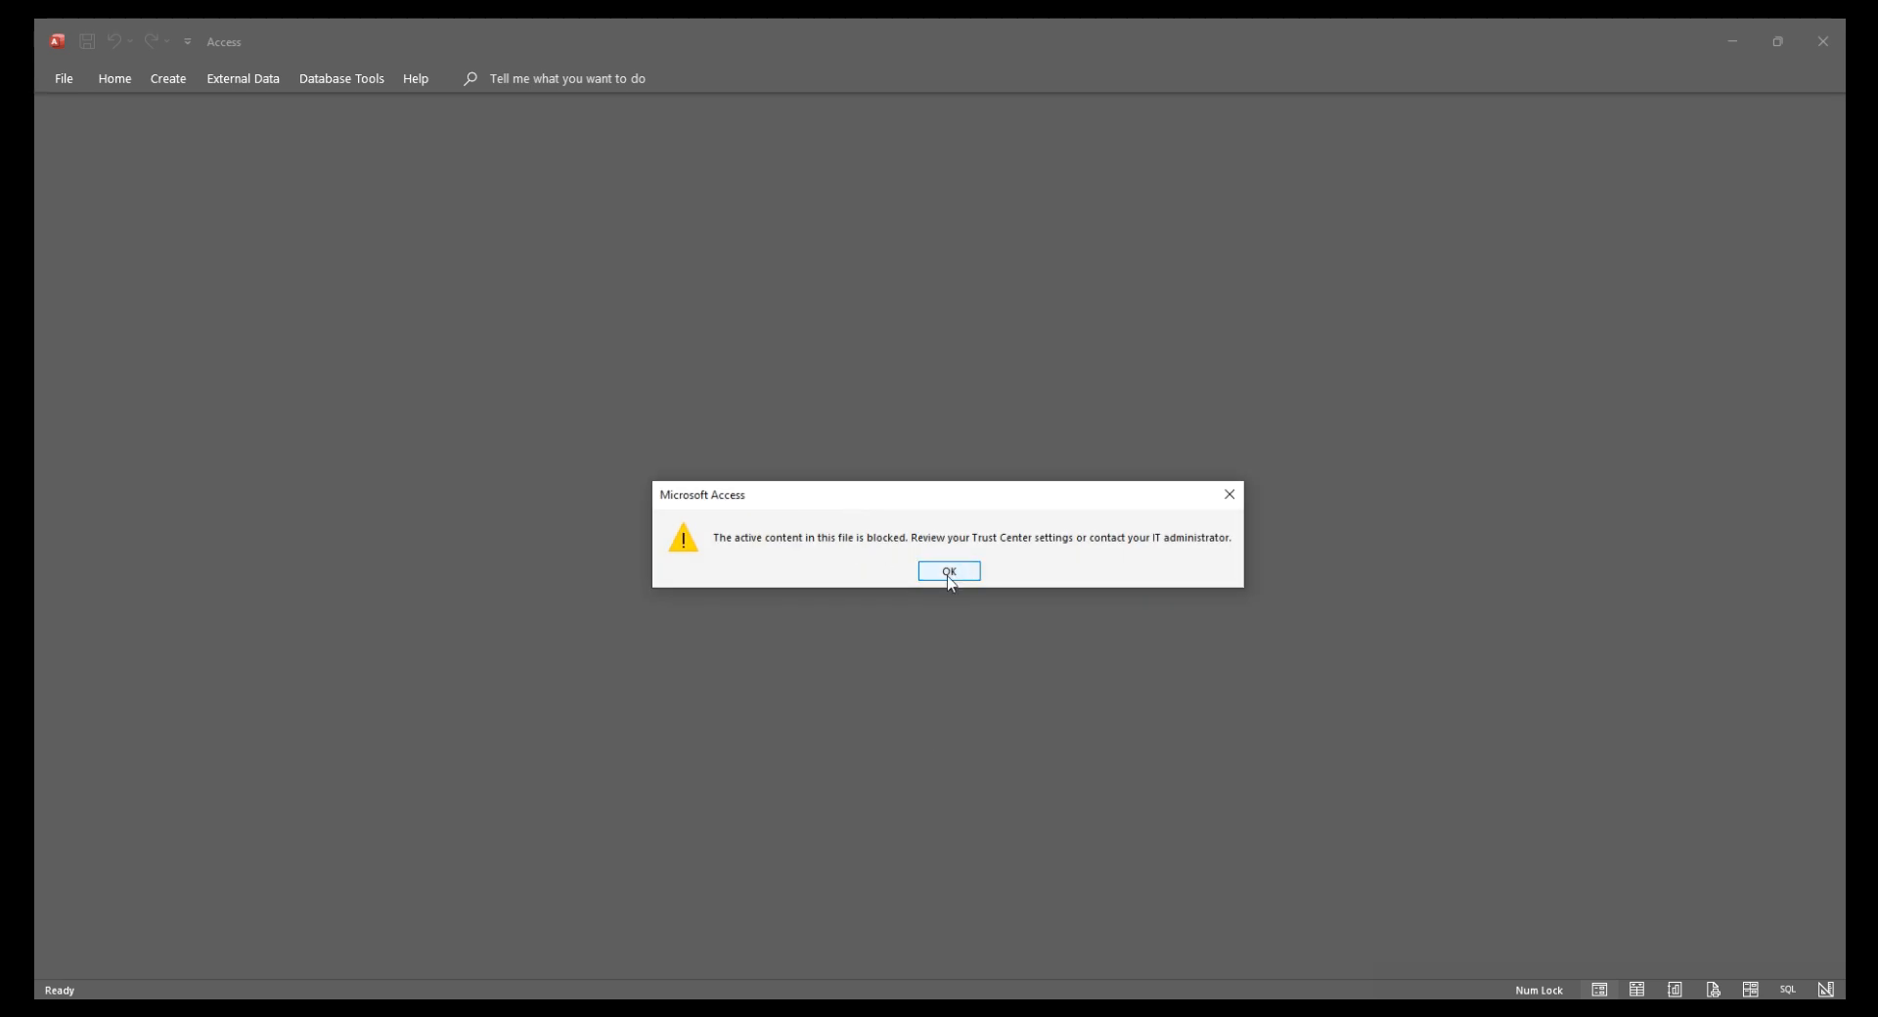
pyautogui.click(945, 571)
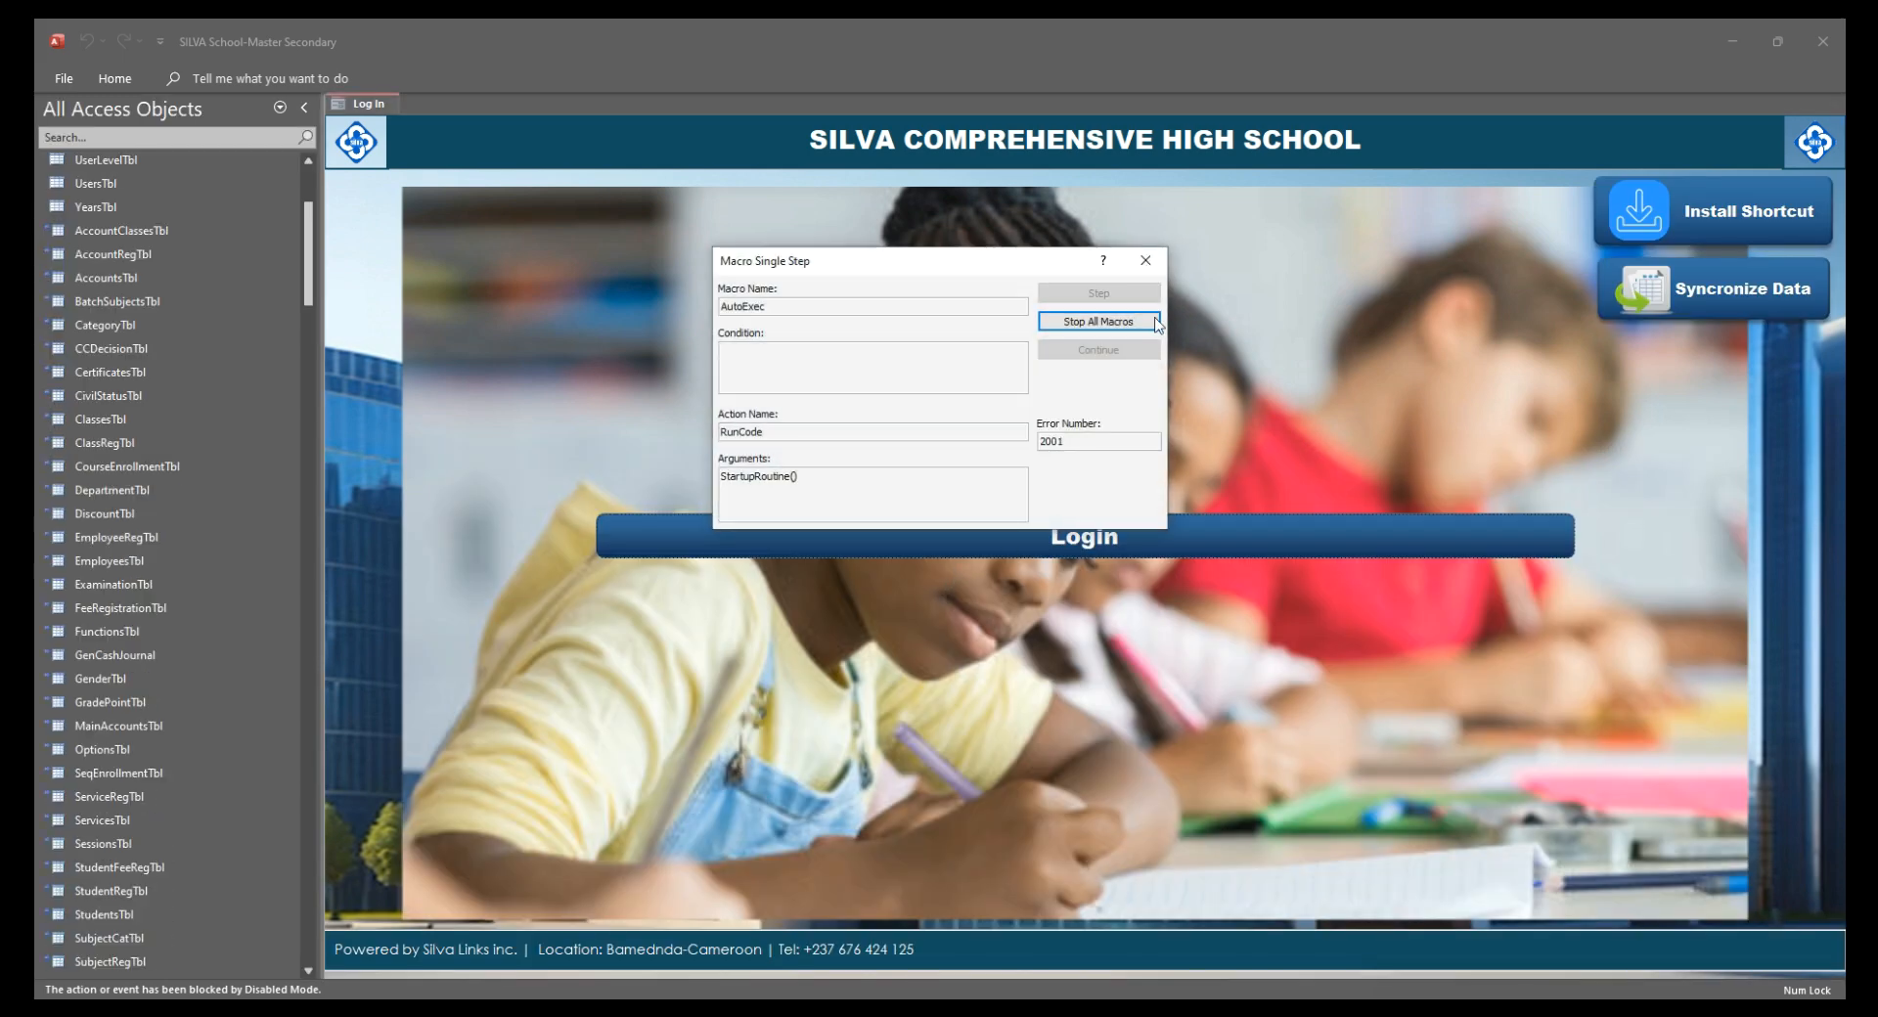
pyautogui.click(1098, 322)
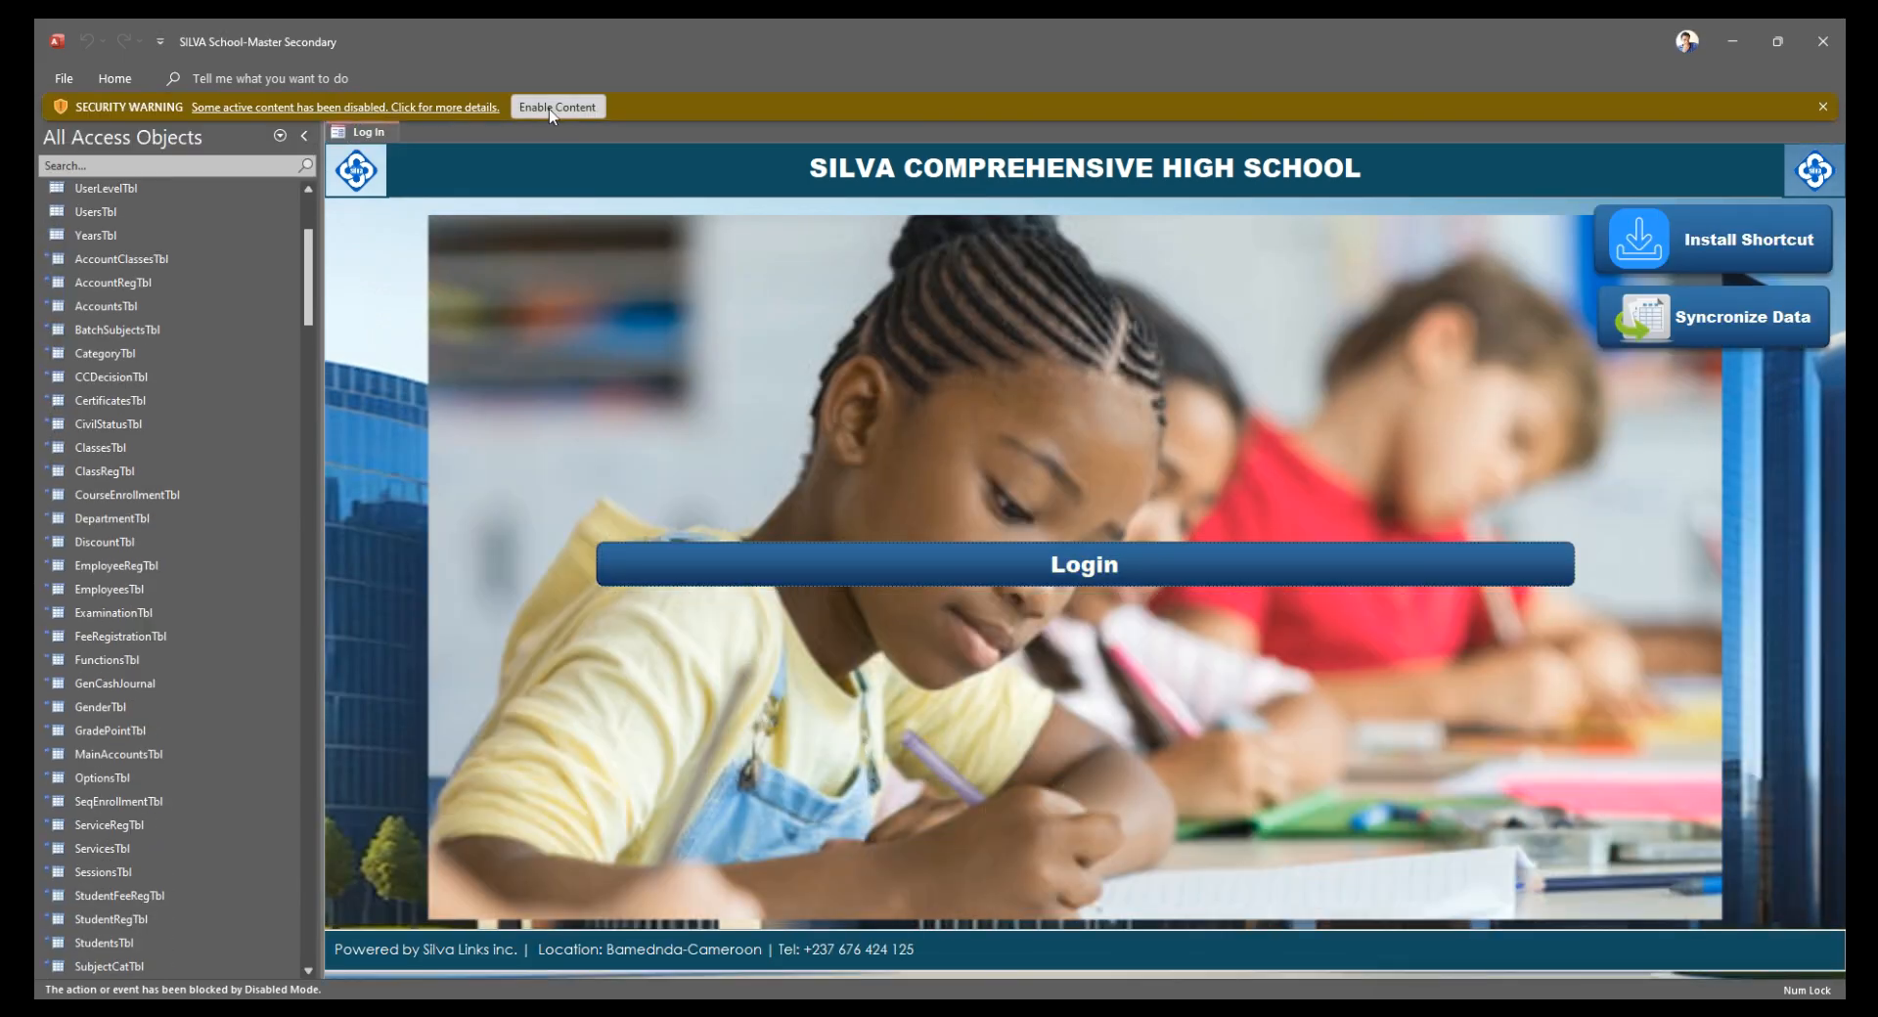
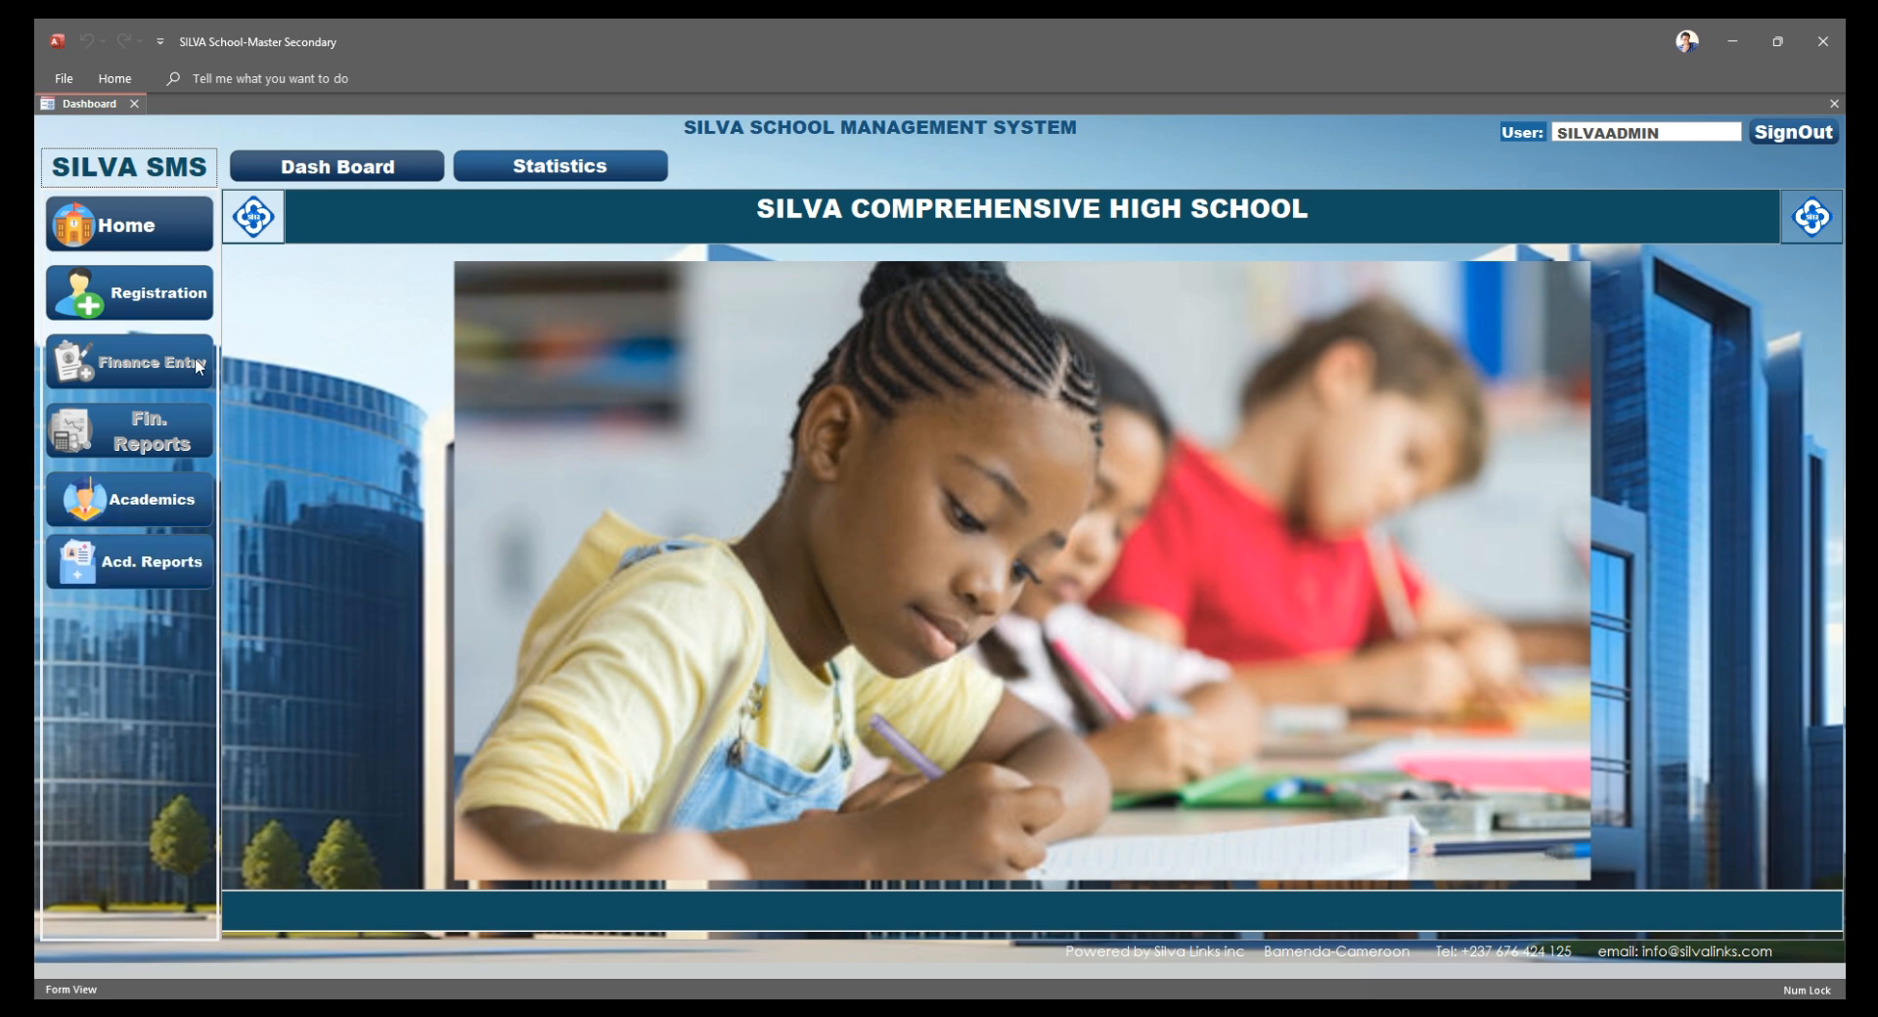
# View the student and subject registration pages and sign out of the school management system
pyautogui.click(172, 298)
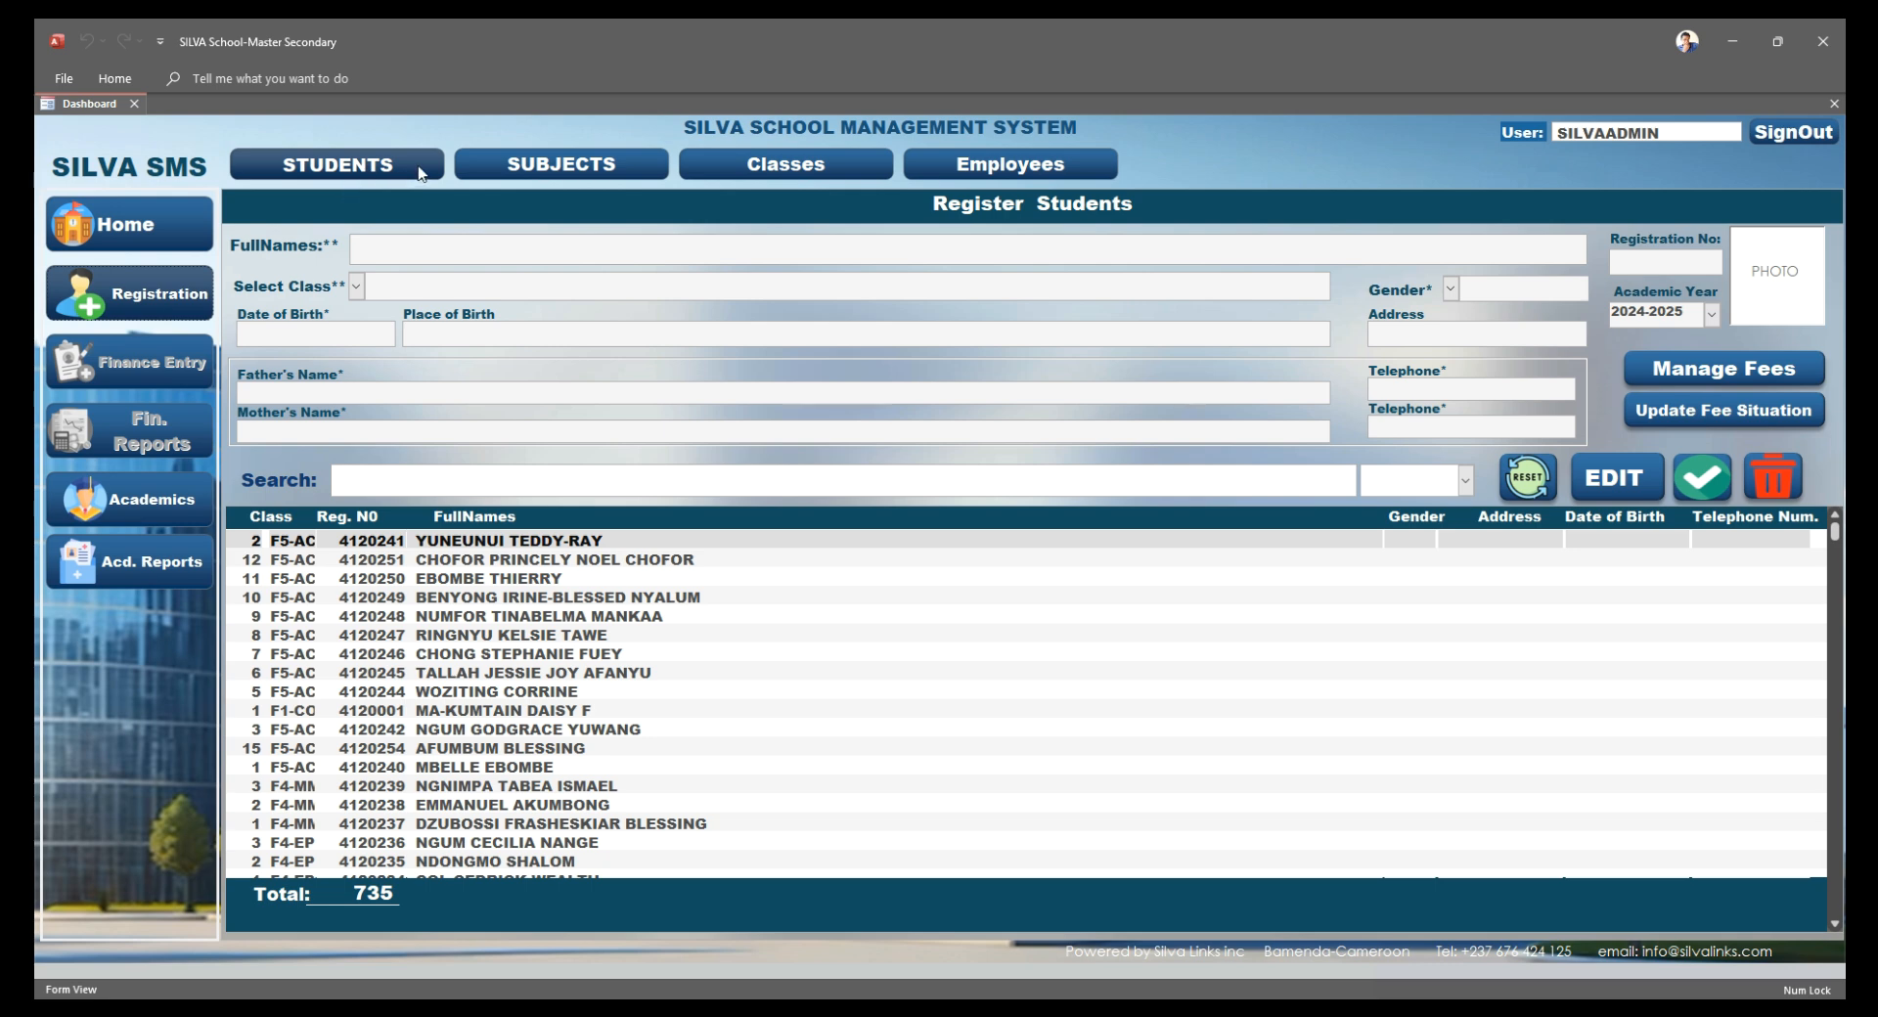
pyautogui.click(599, 168)
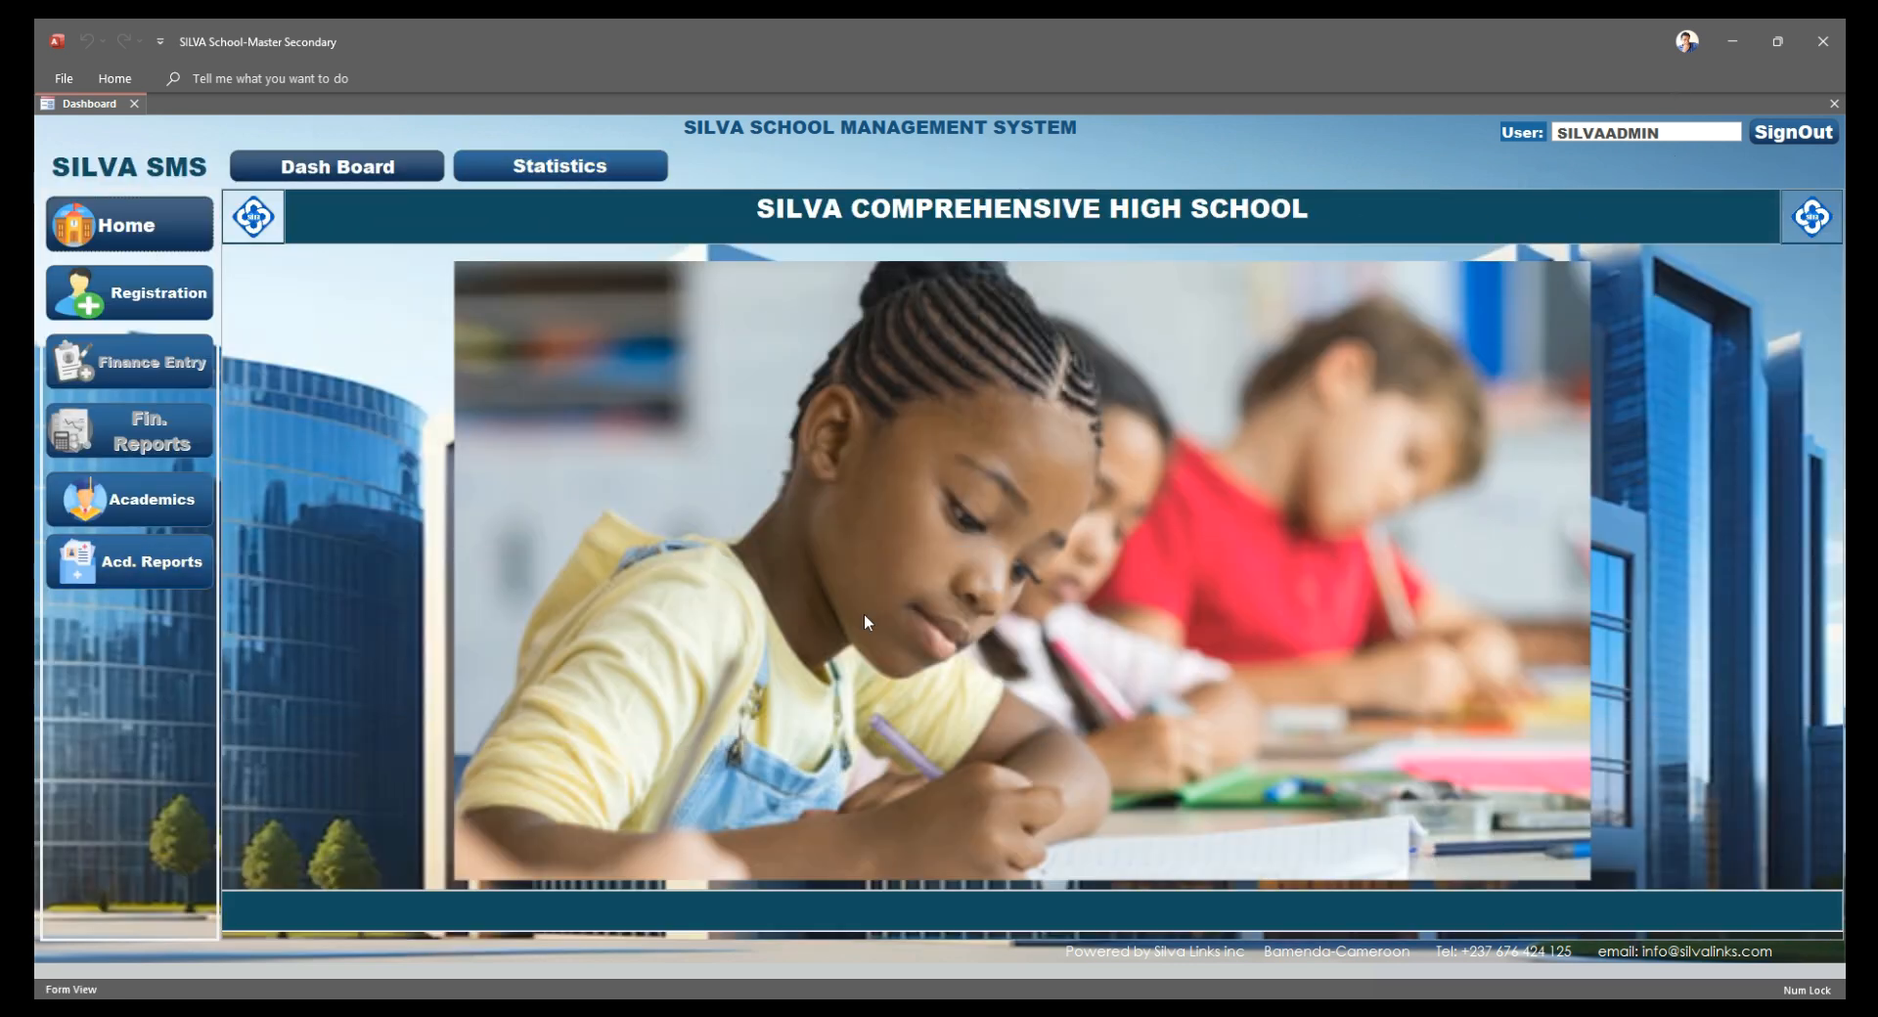
pyautogui.click(1796, 137)
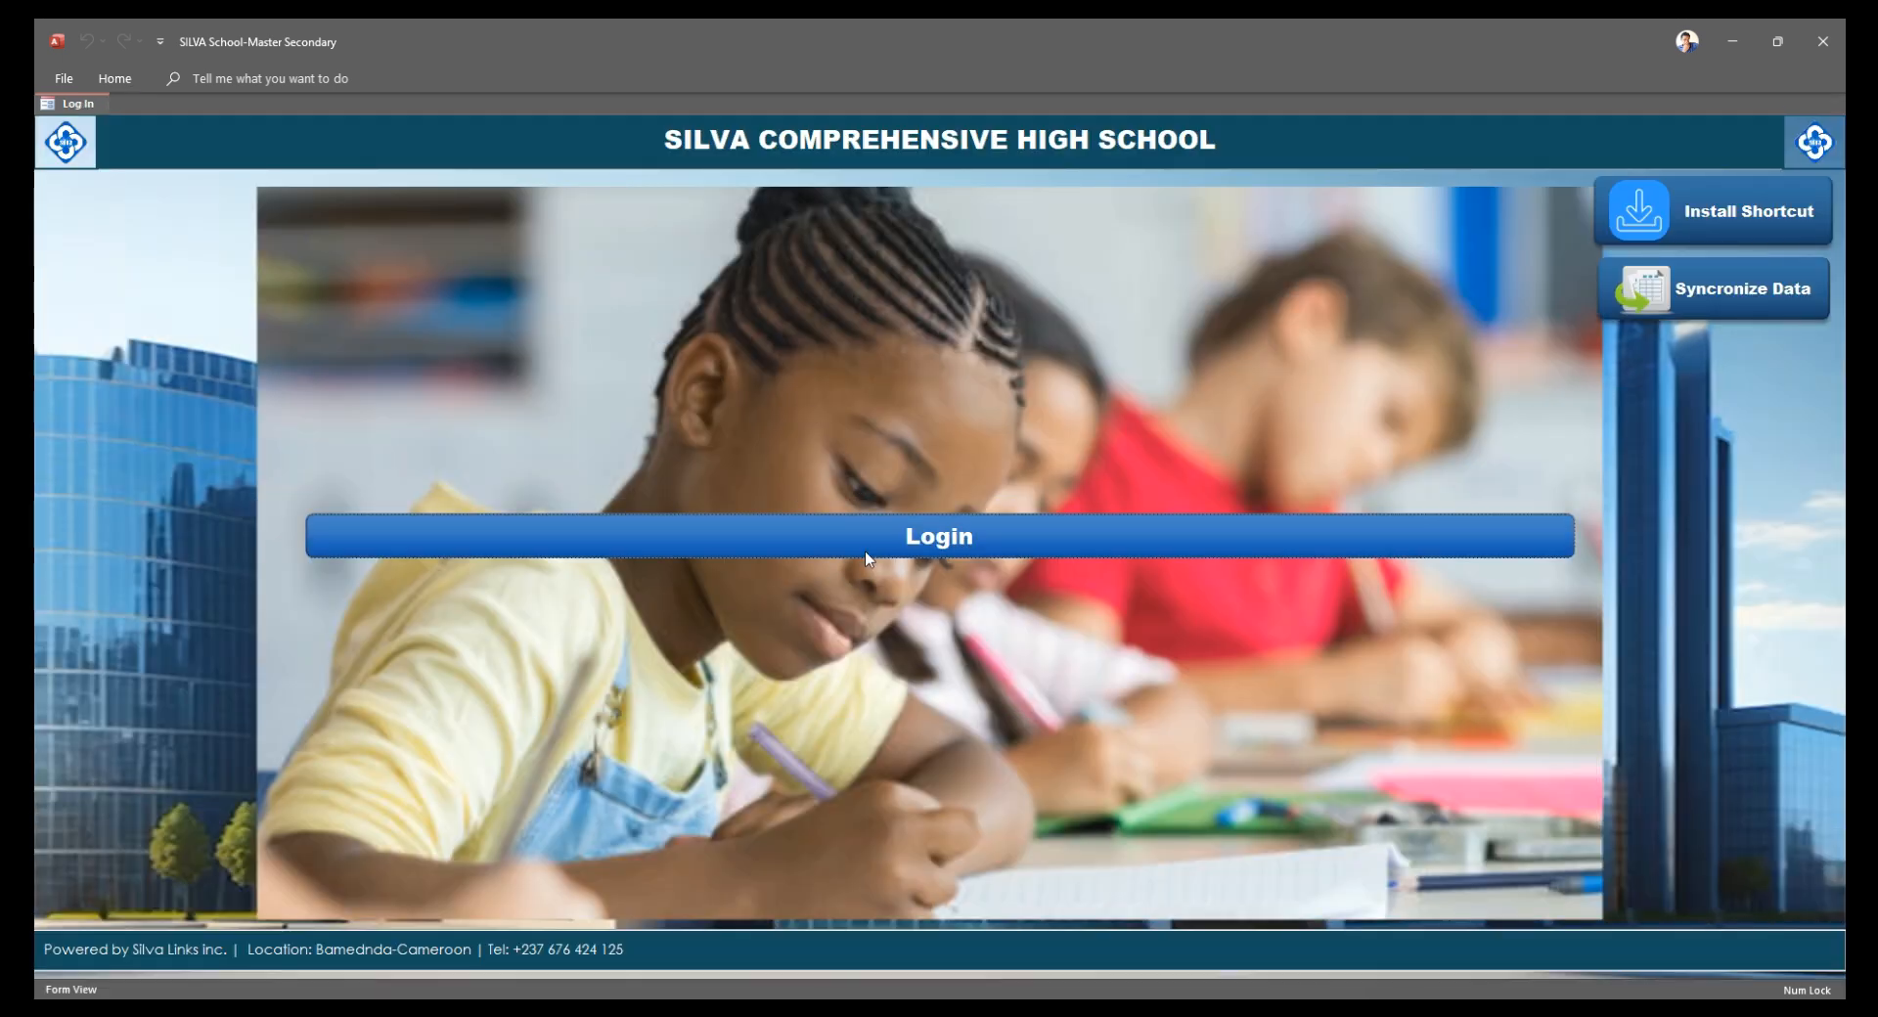
# Log in to the school management system with the administrator's username and account password, and accept the welcome message
pyautogui.click(853, 557)
pyautogui.write('silvaadmin')
pyautogui.click(971, 432)
pyautogui.write('***')
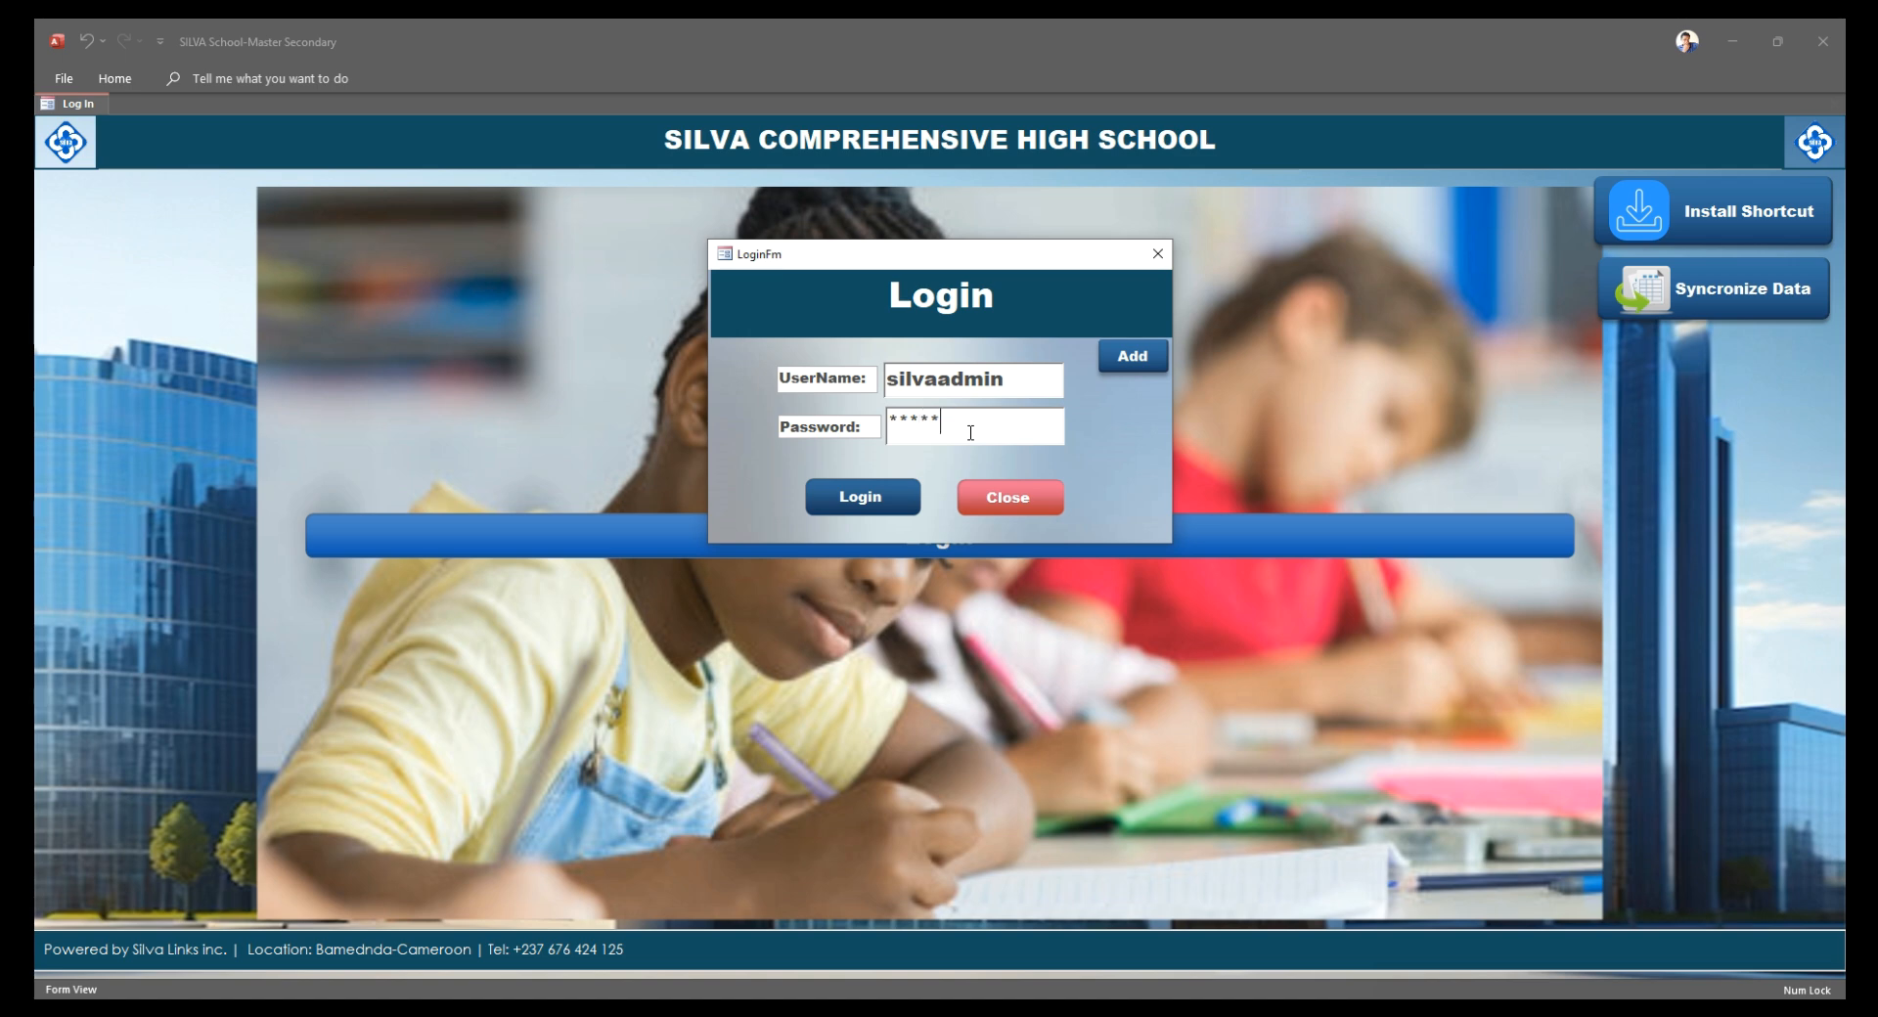
pyautogui.click(878, 497)
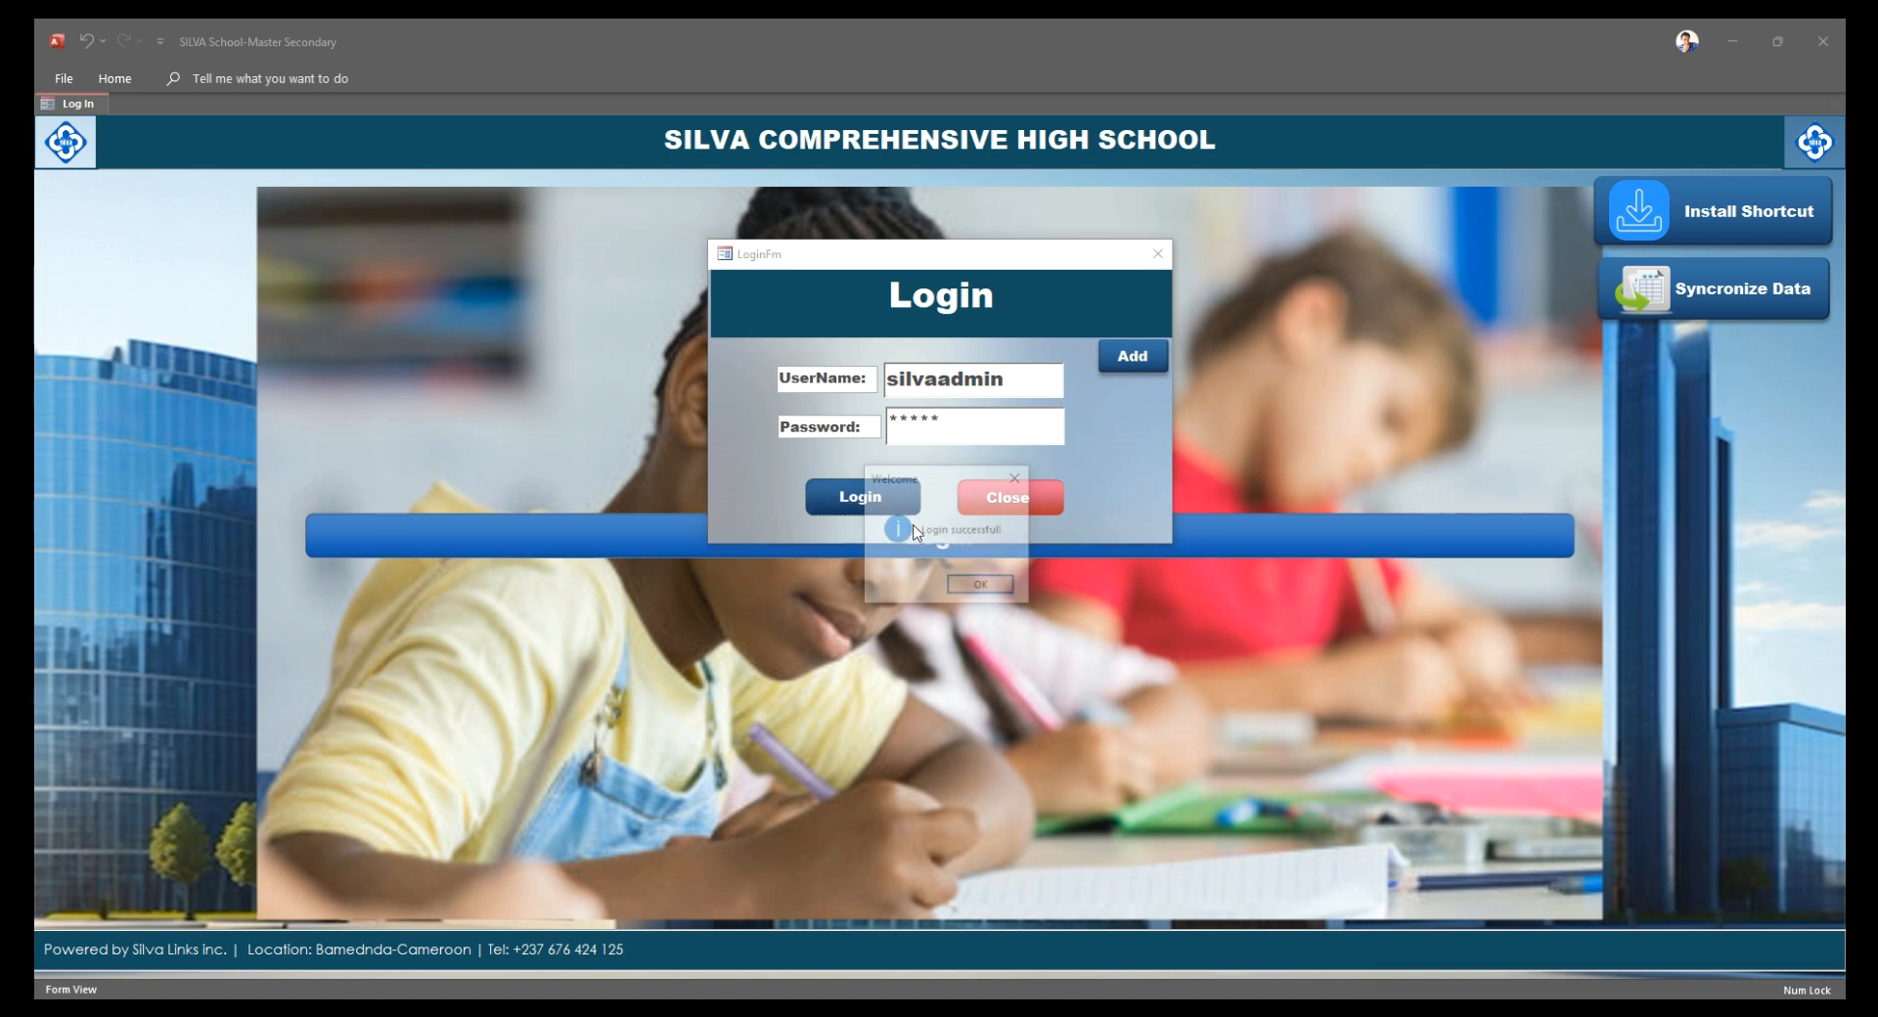
pyautogui.click(972, 584)
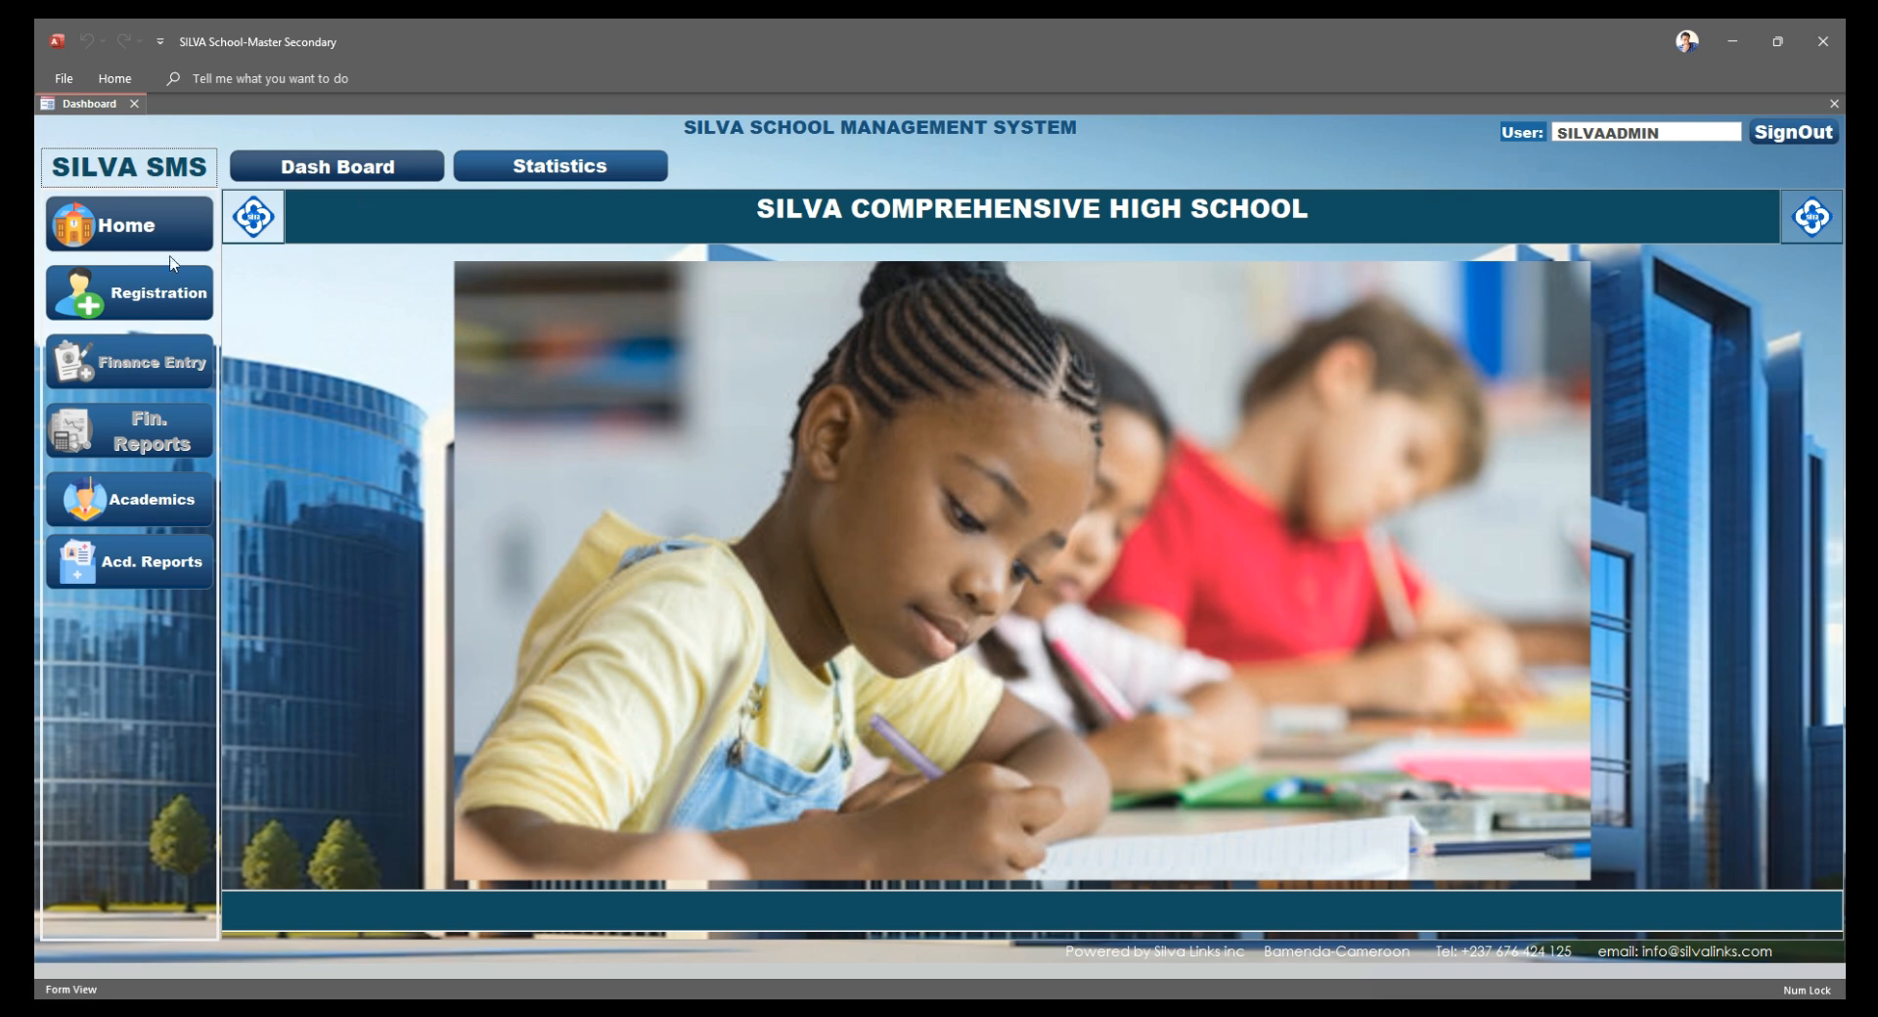
# Open the student registration page and examine the classes offered for enrolling a student
pyautogui.click(161, 288)
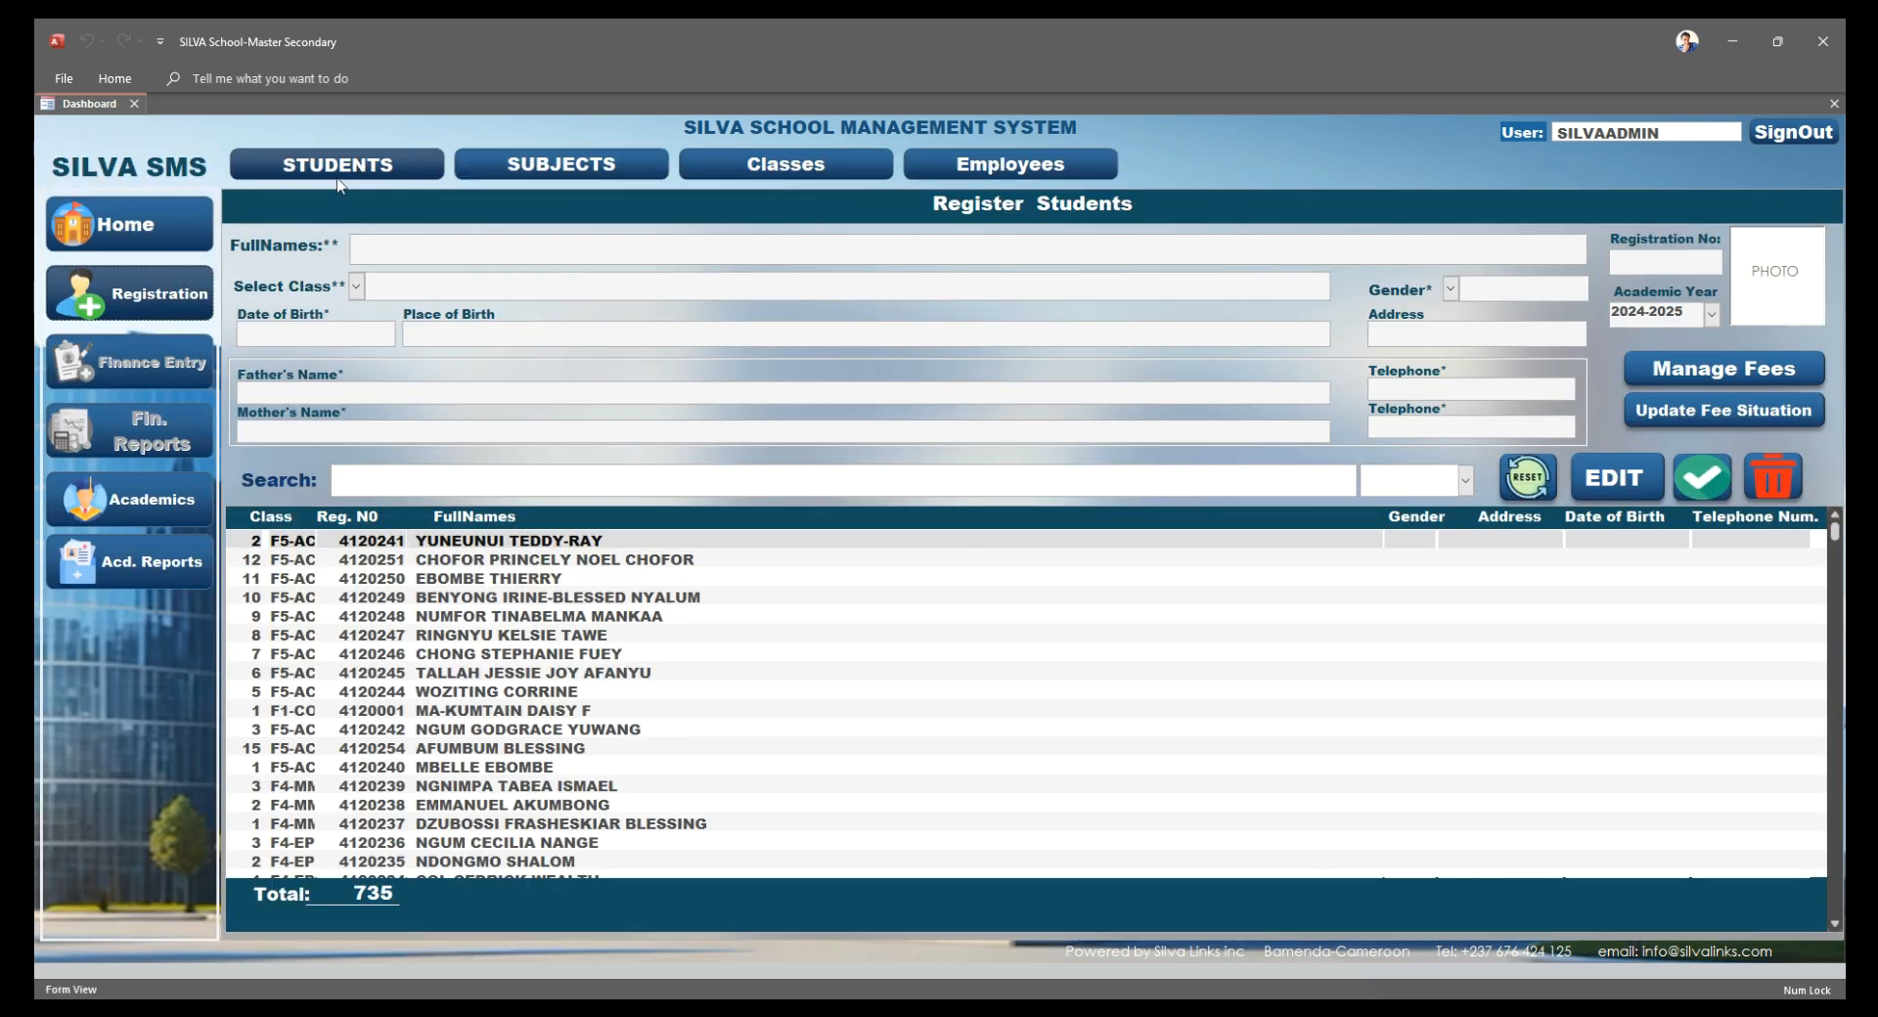
pyautogui.click(342, 168)
pyautogui.click(356, 287)
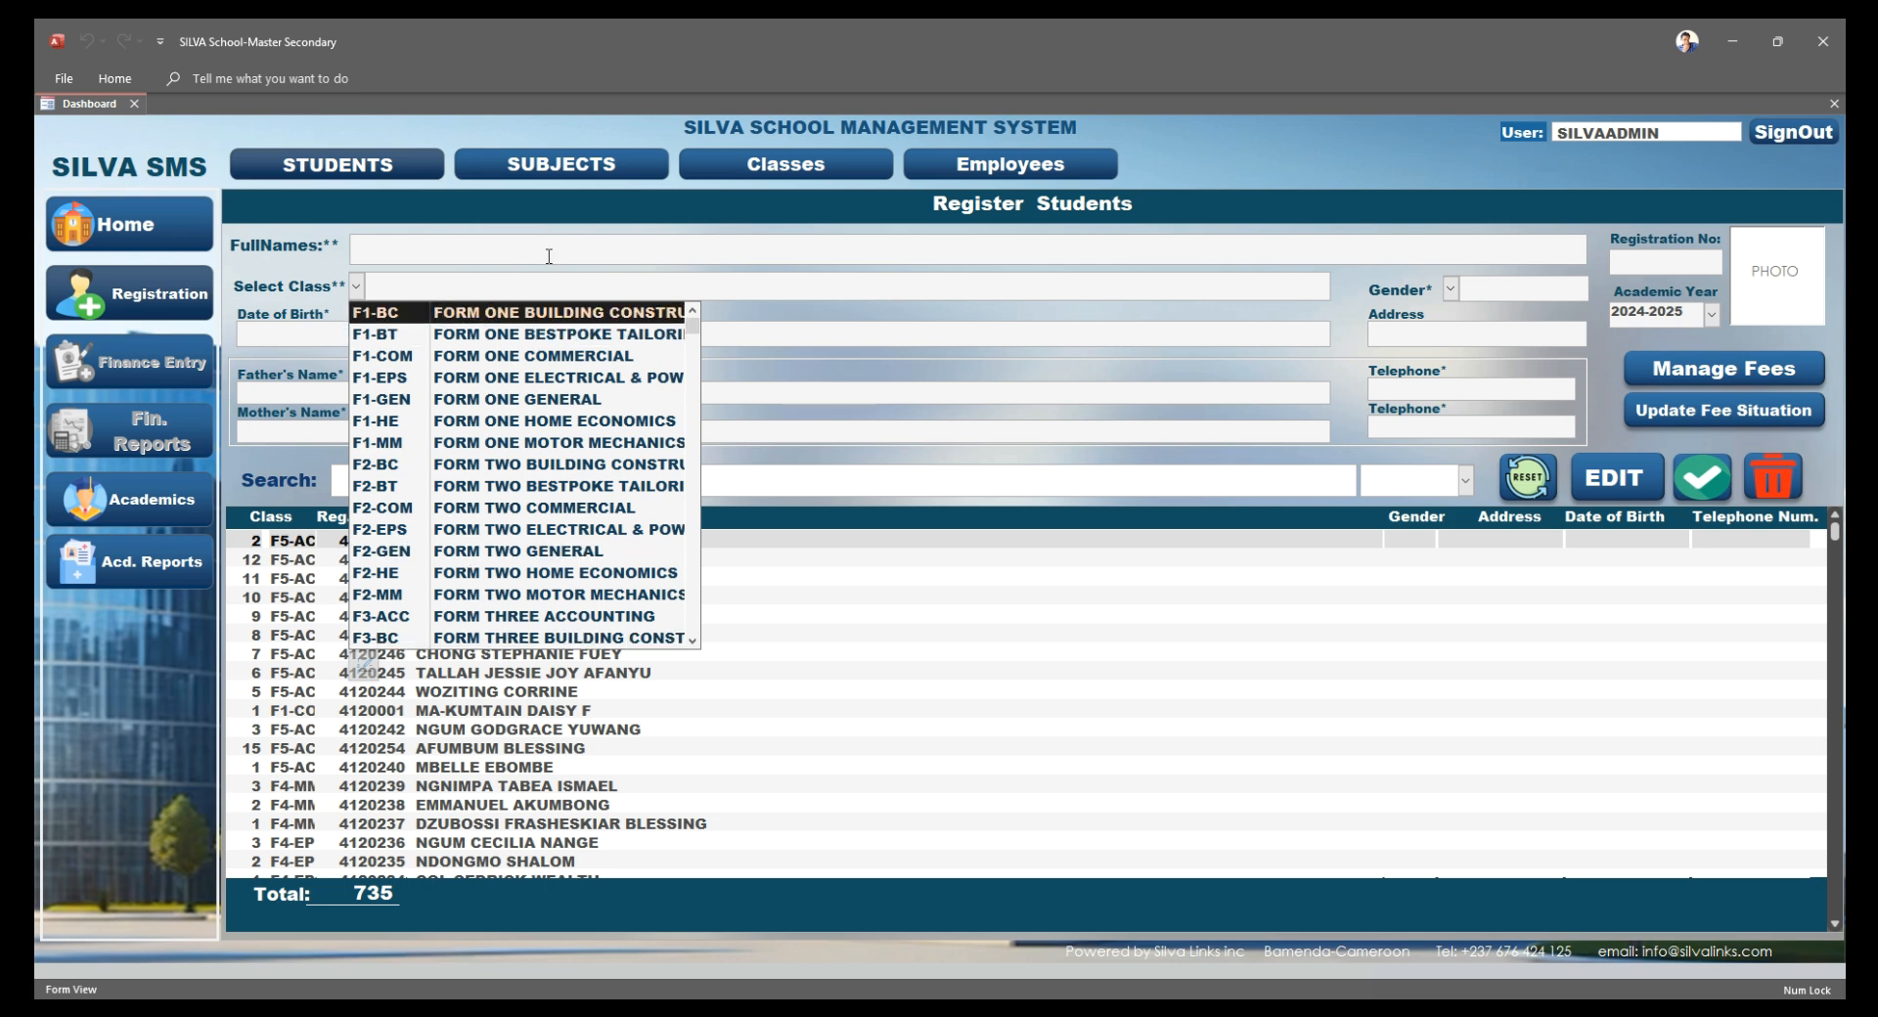
pyautogui.click(291, 597)
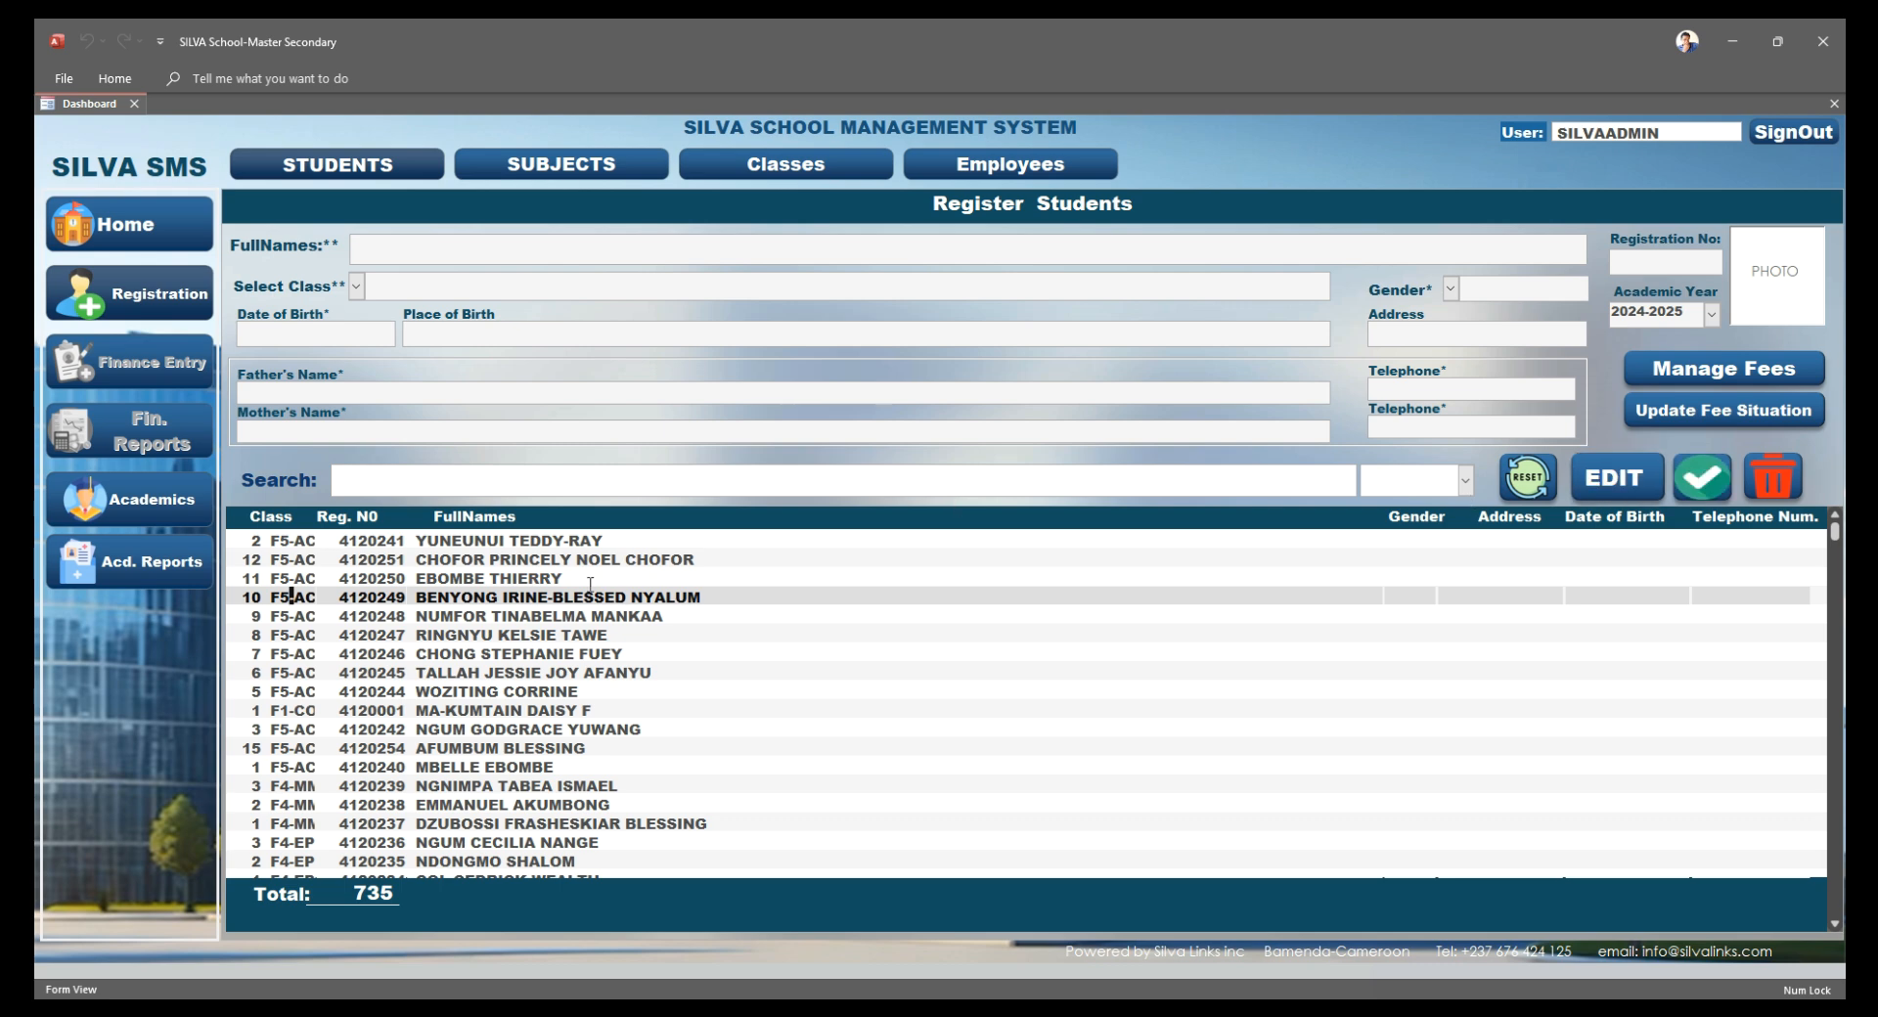
# Load the third student in the registration list, confirm updating the record, and decline fee registration for that student
pyautogui.doubleClick(474, 579)
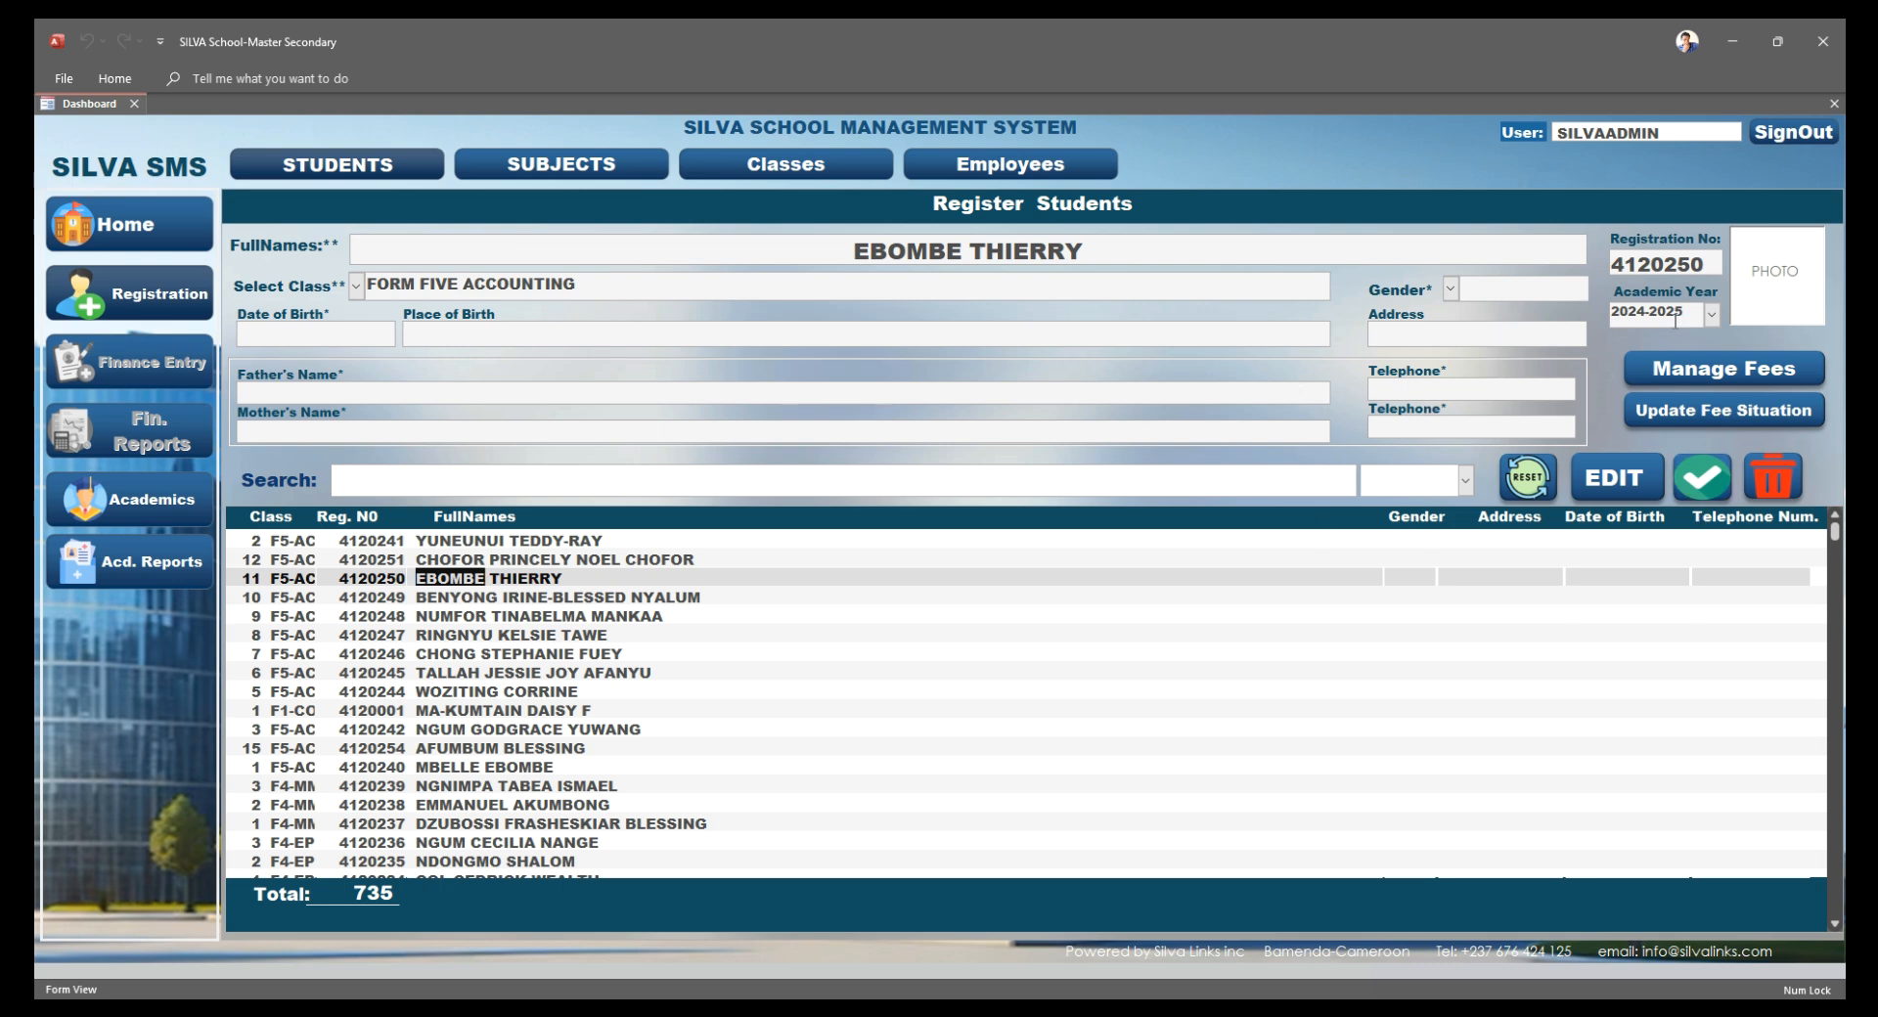
pyautogui.click(1649, 497)
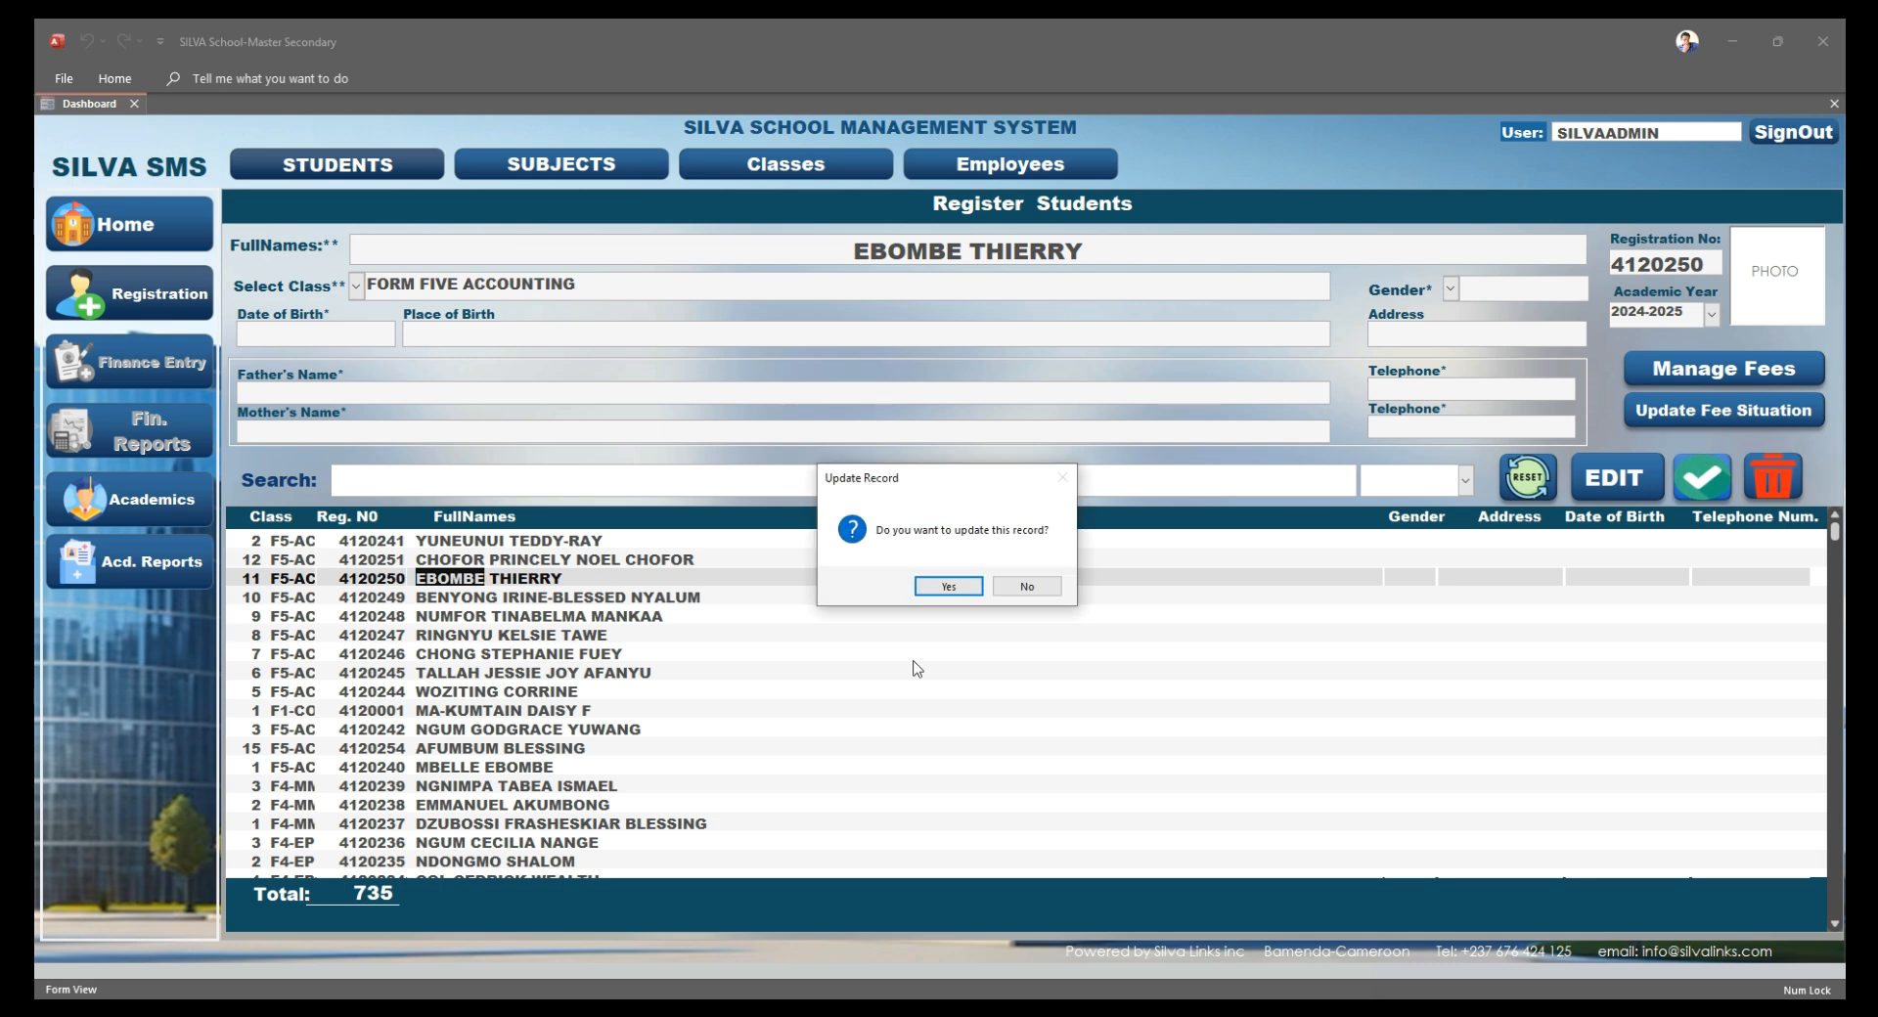
pyautogui.click(948, 587)
pyautogui.click(1014, 593)
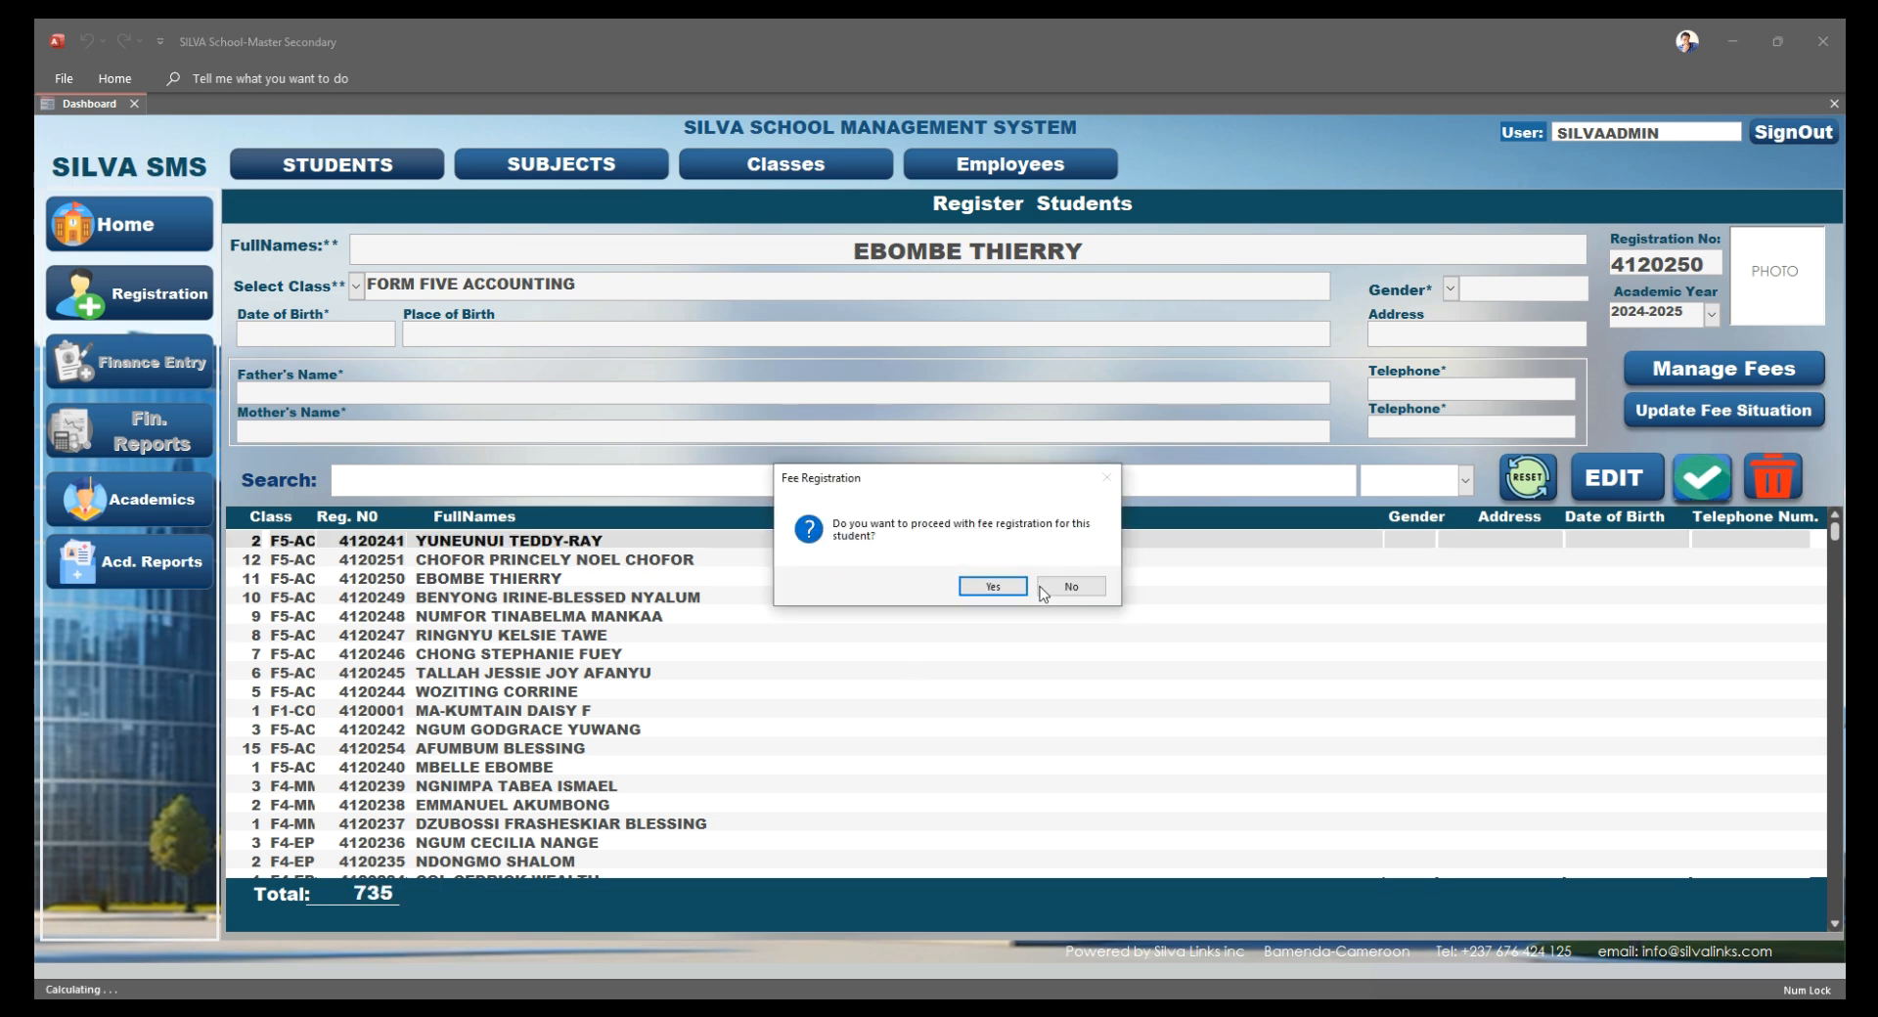
pyautogui.click(1064, 590)
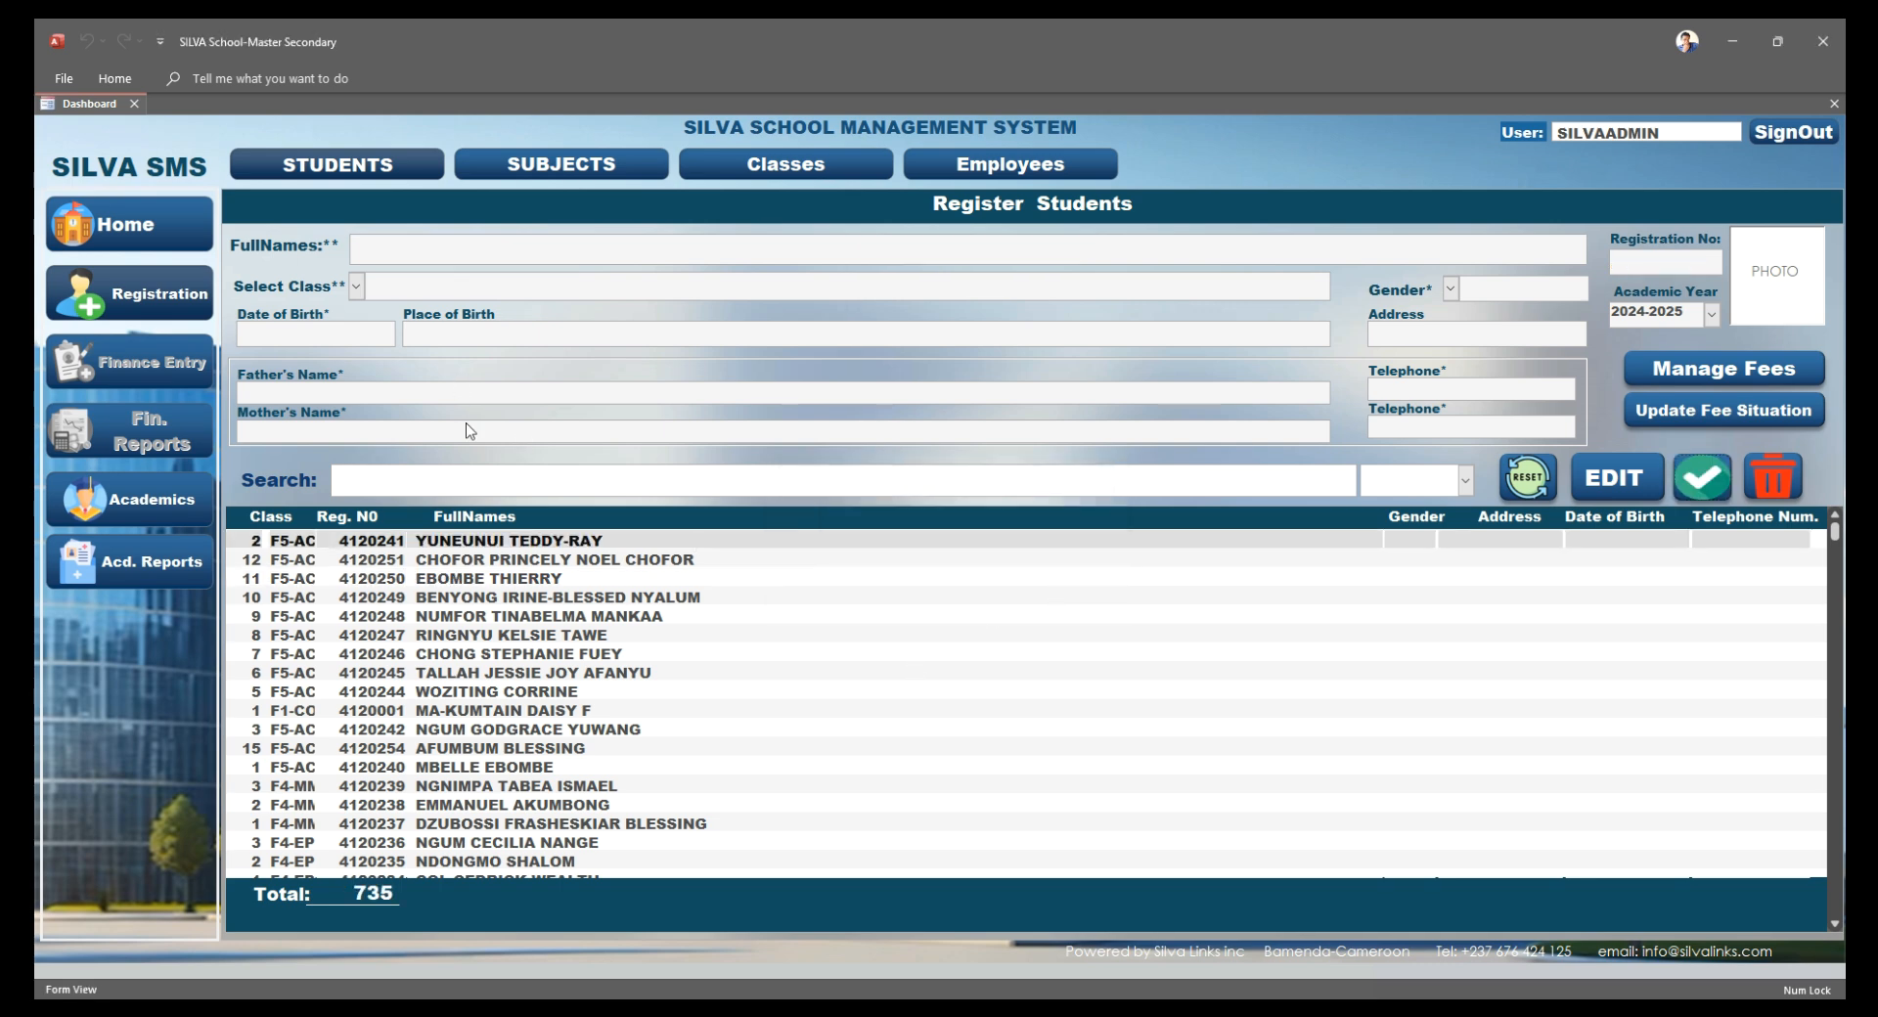
# In subject registration, open the new-subject form, update the ARTS subject Logic (code 590) without changing its details, and close the form
pyautogui.click(578, 166)
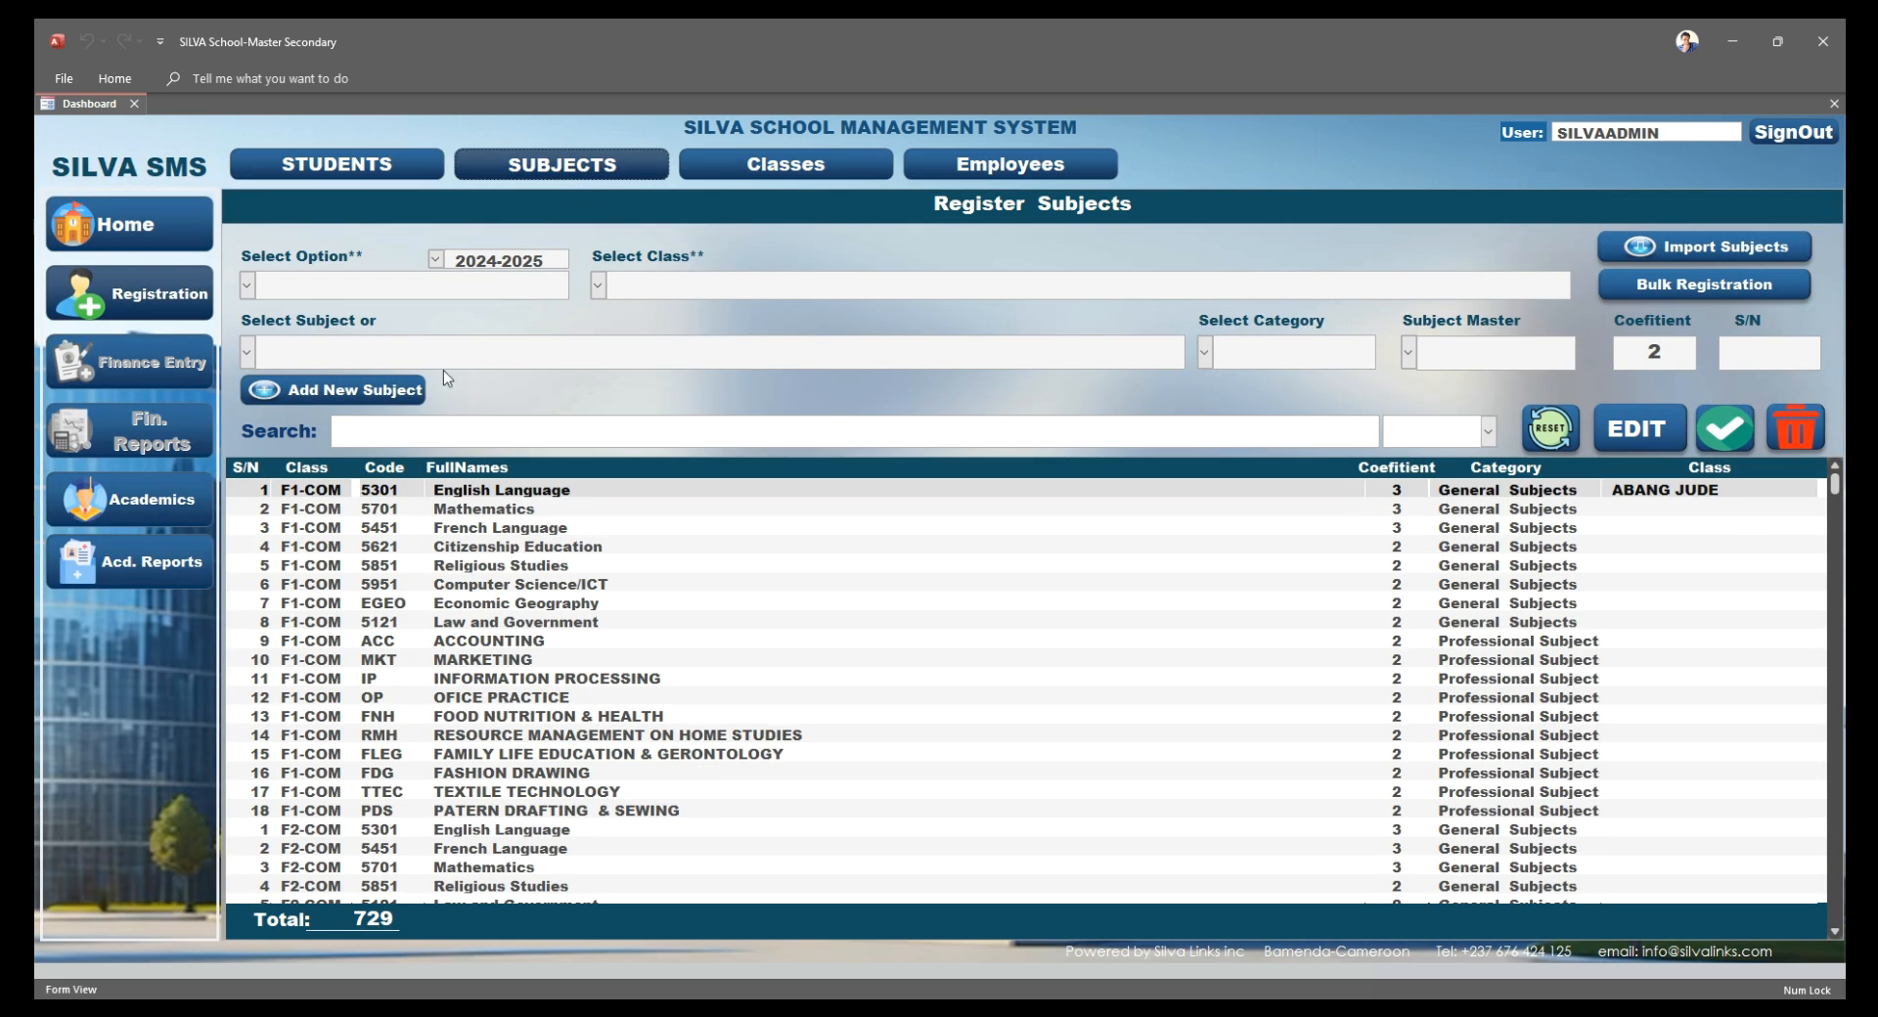
pyautogui.click(367, 392)
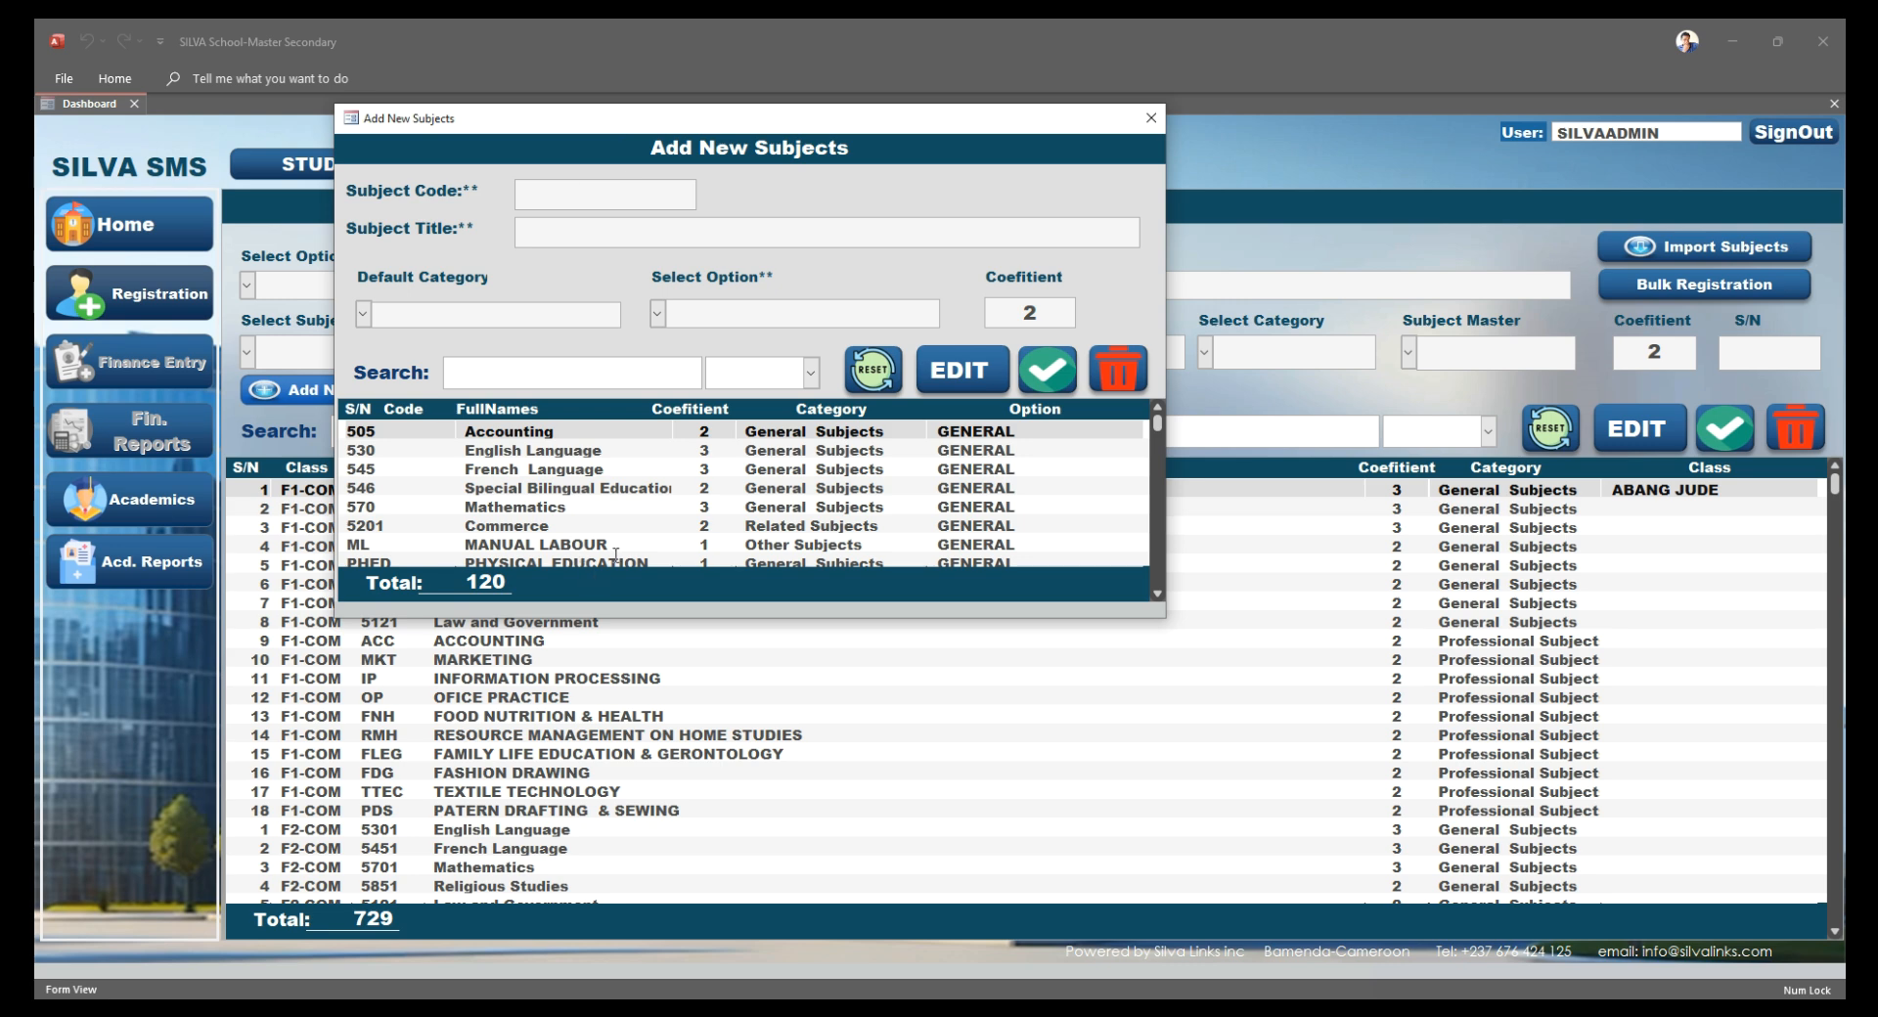
pyautogui.scroll(-5, 598, 577)
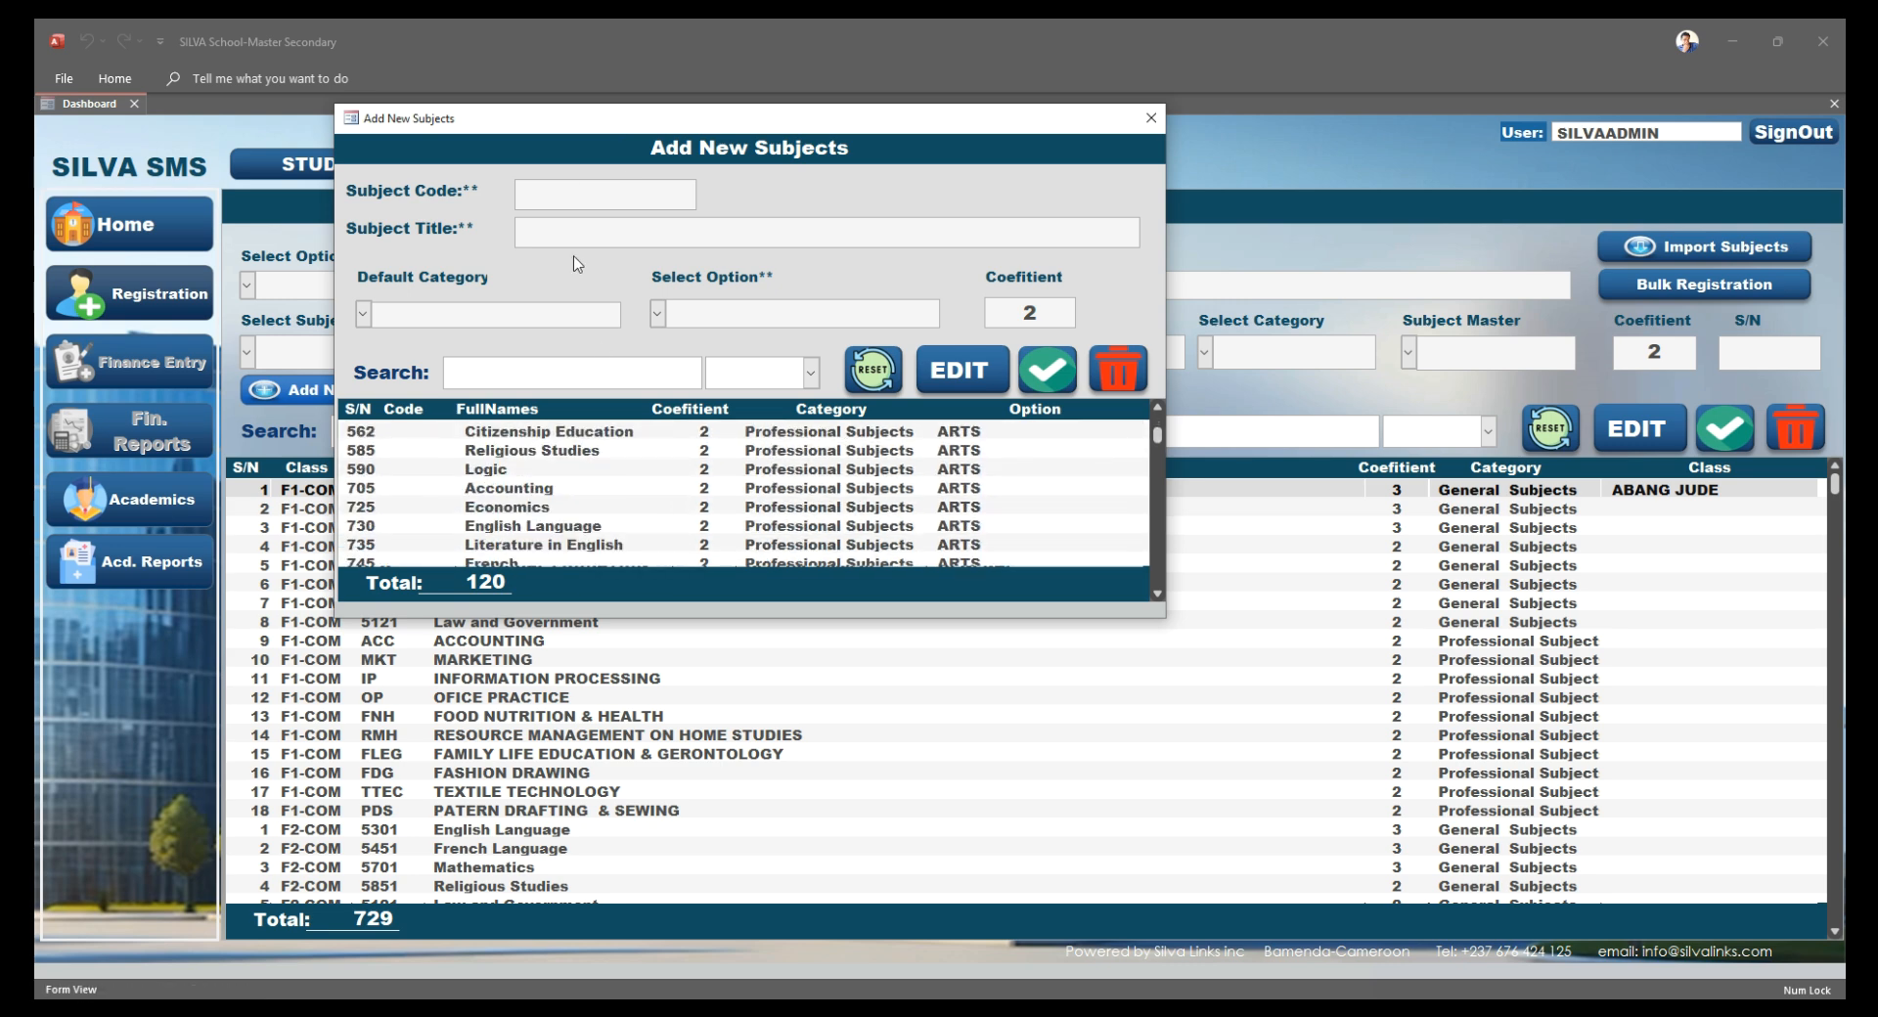
pyautogui.doubleClick(486, 470)
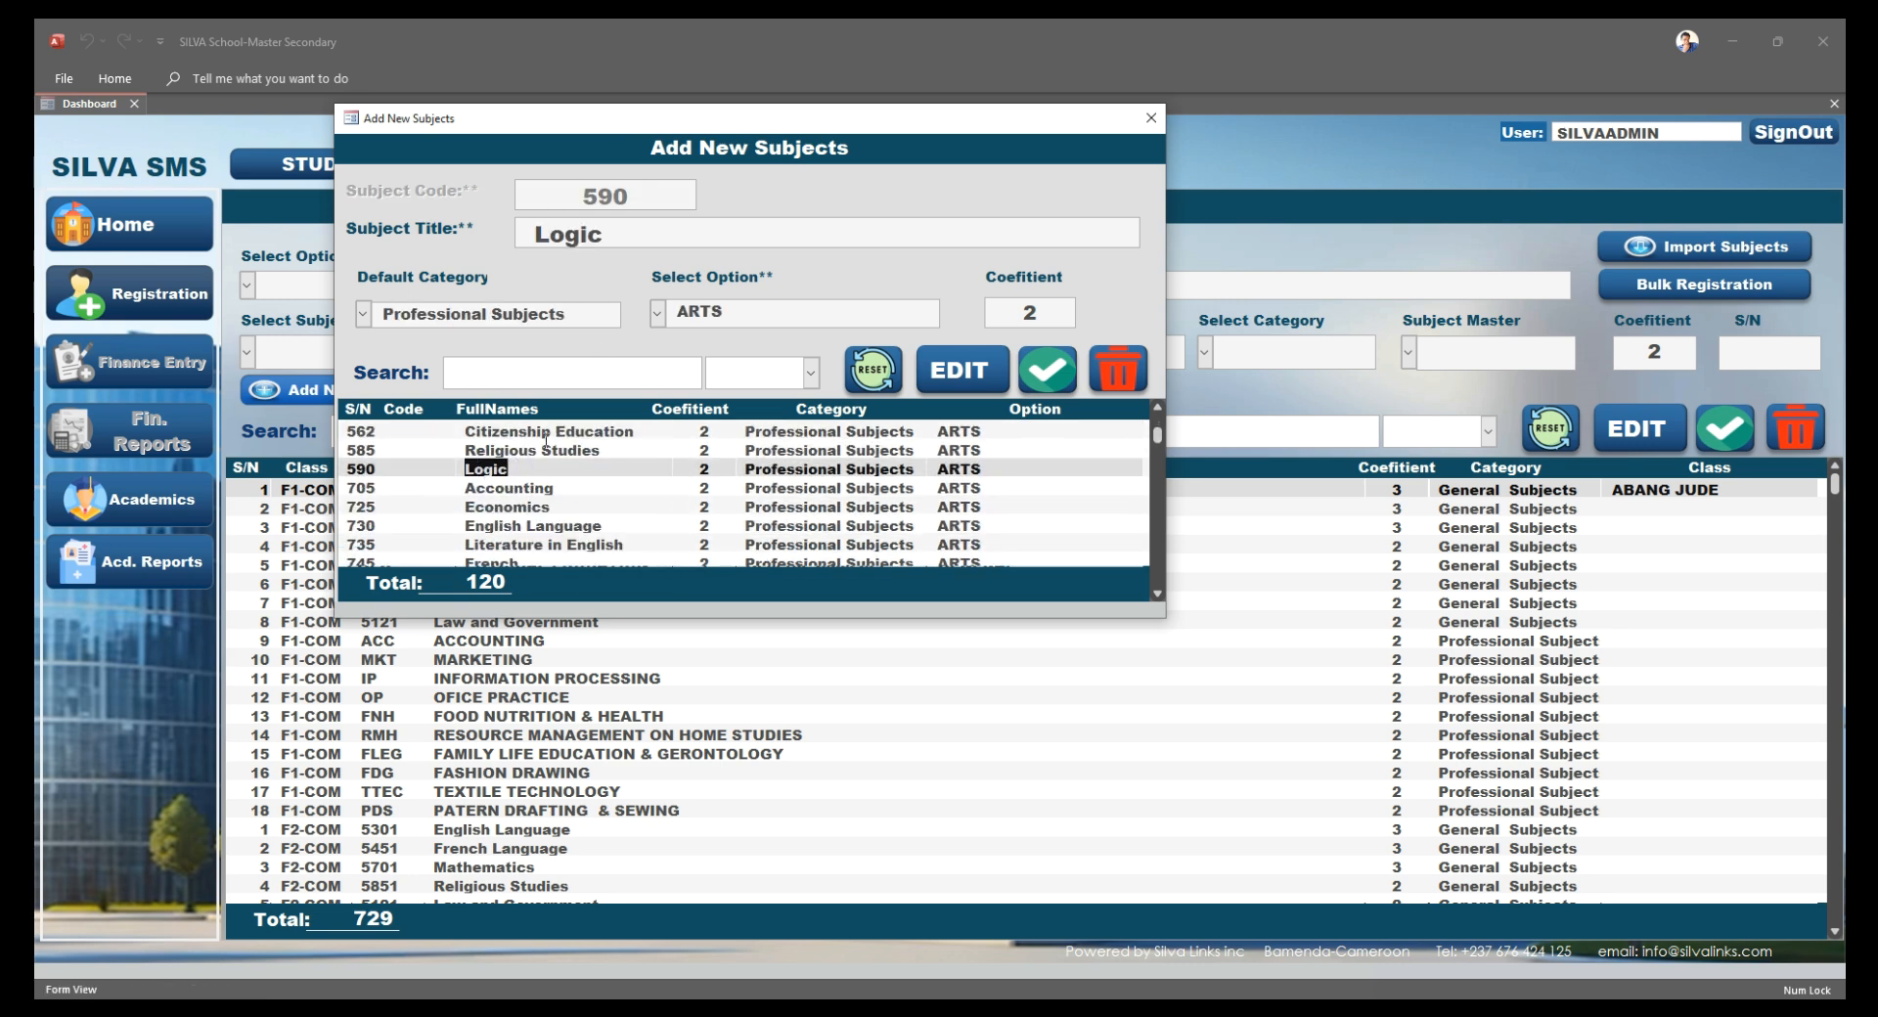
pyautogui.click(1045, 372)
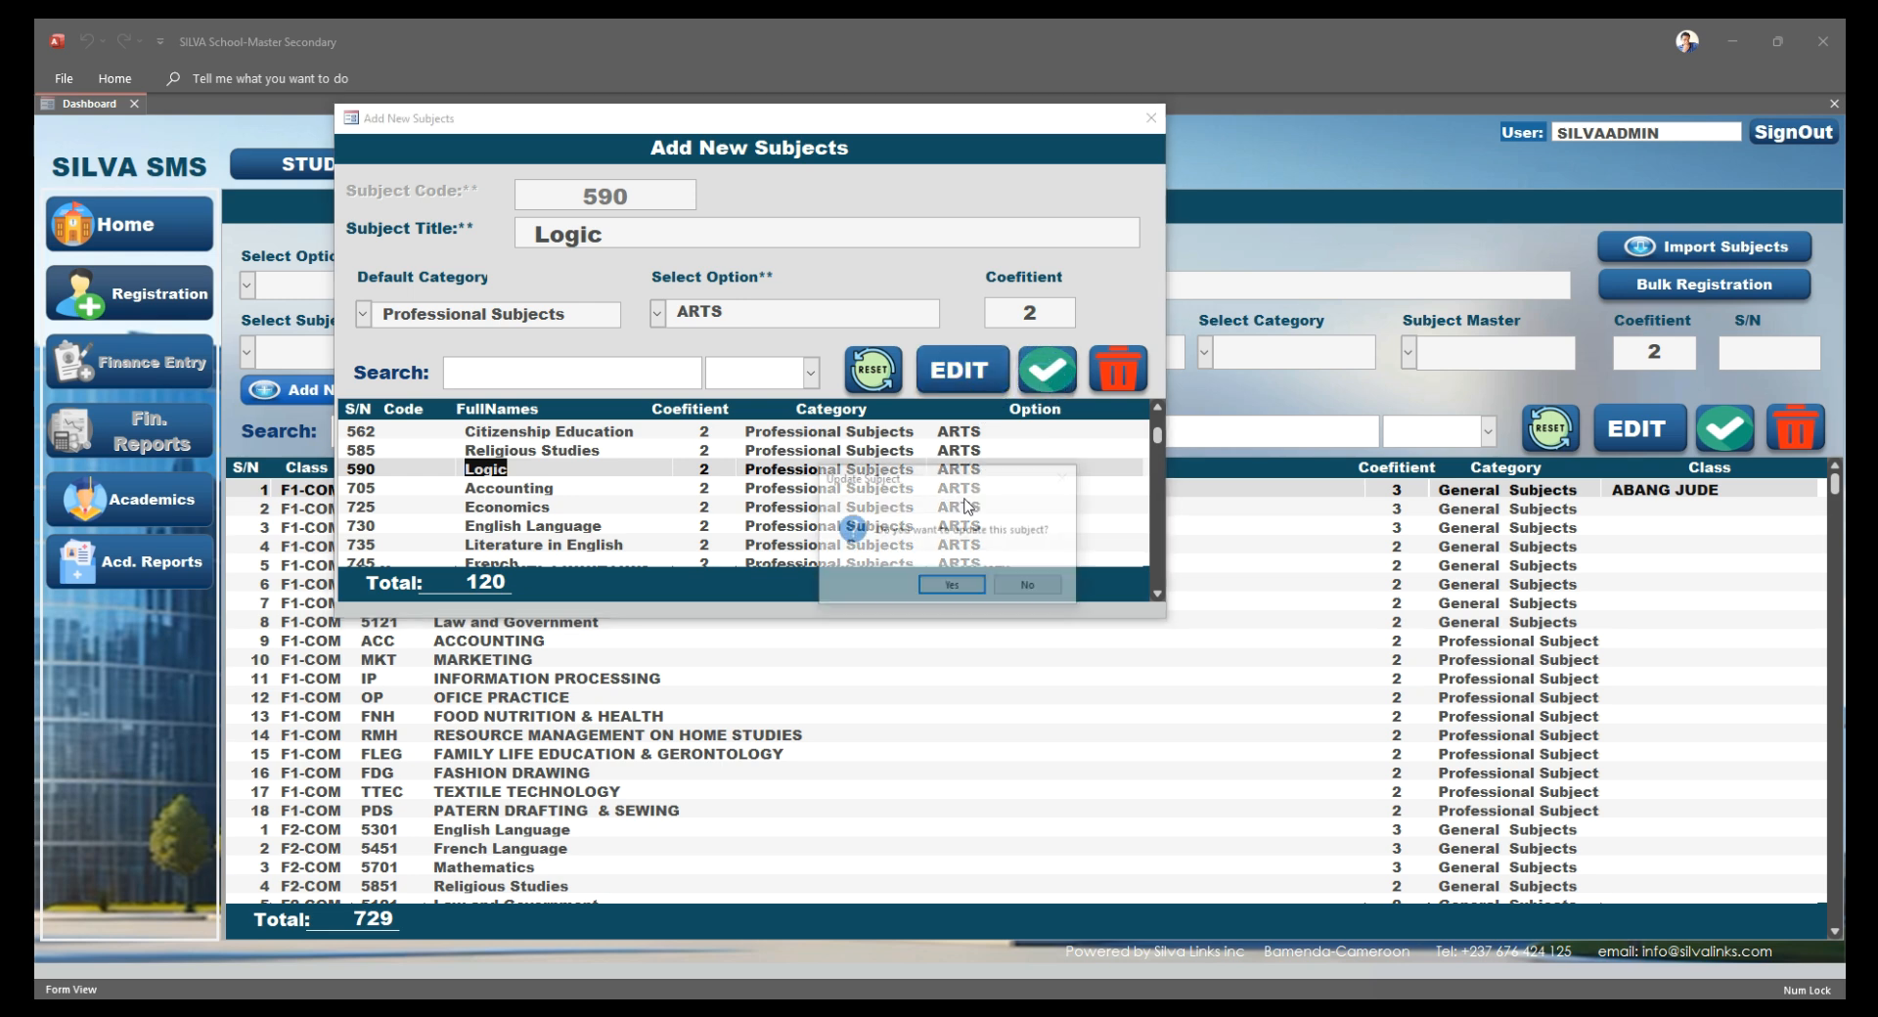
pyautogui.click(963, 584)
pyautogui.click(1130, 583)
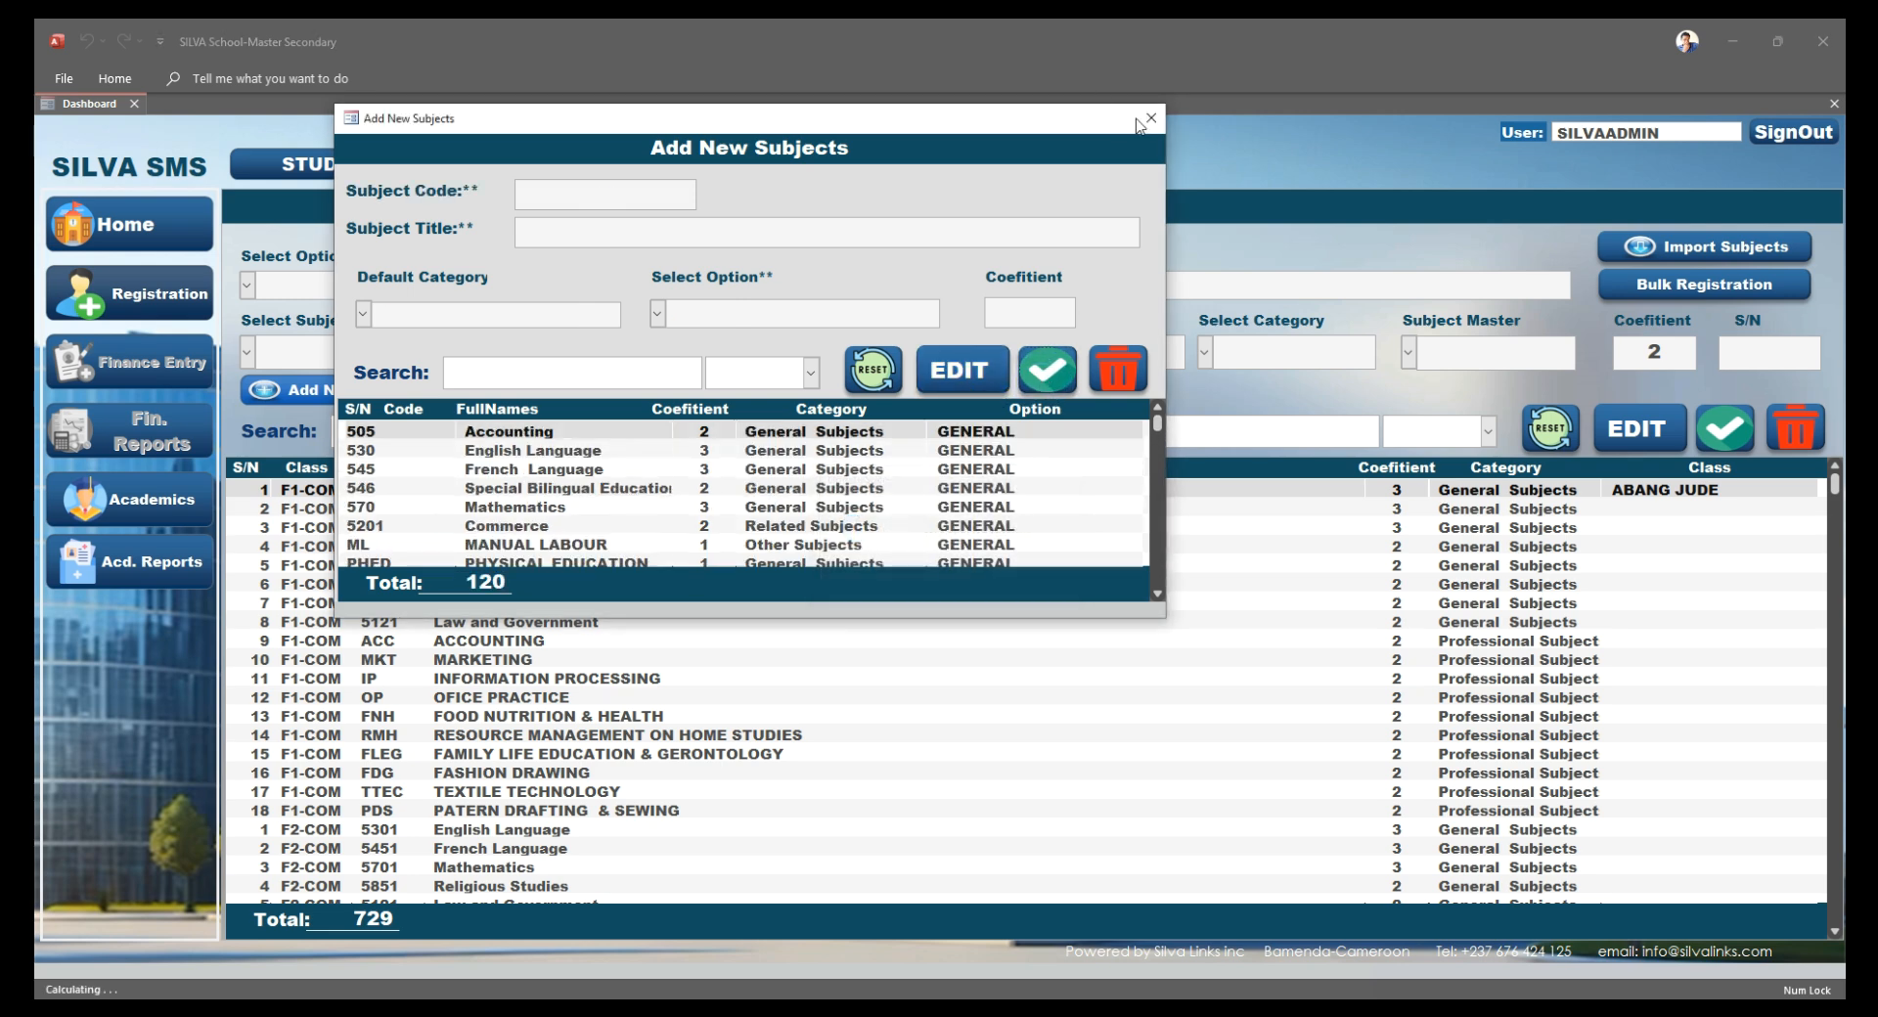
pyautogui.click(1151, 117)
# On the subject registration page, select the Accounting option and the FORM THREE ACCOUNTING class
pyautogui.click(246, 284)
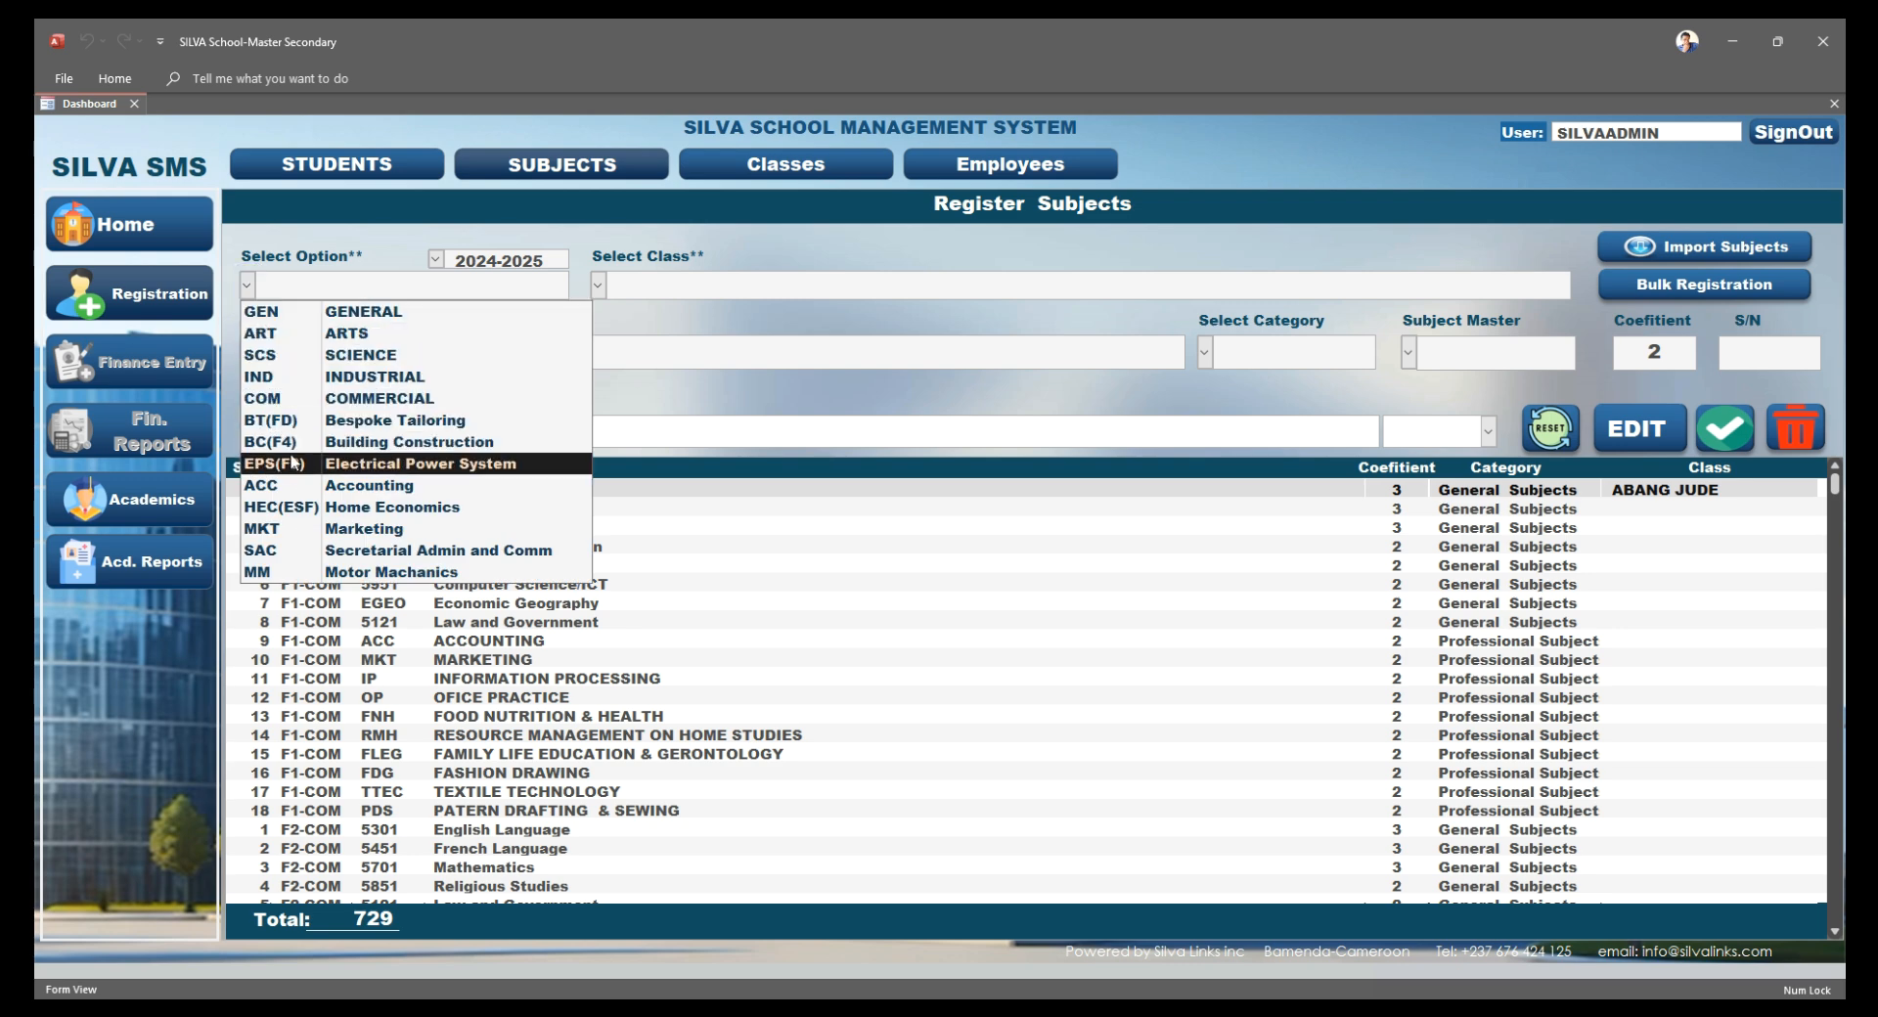
pyautogui.click(293, 485)
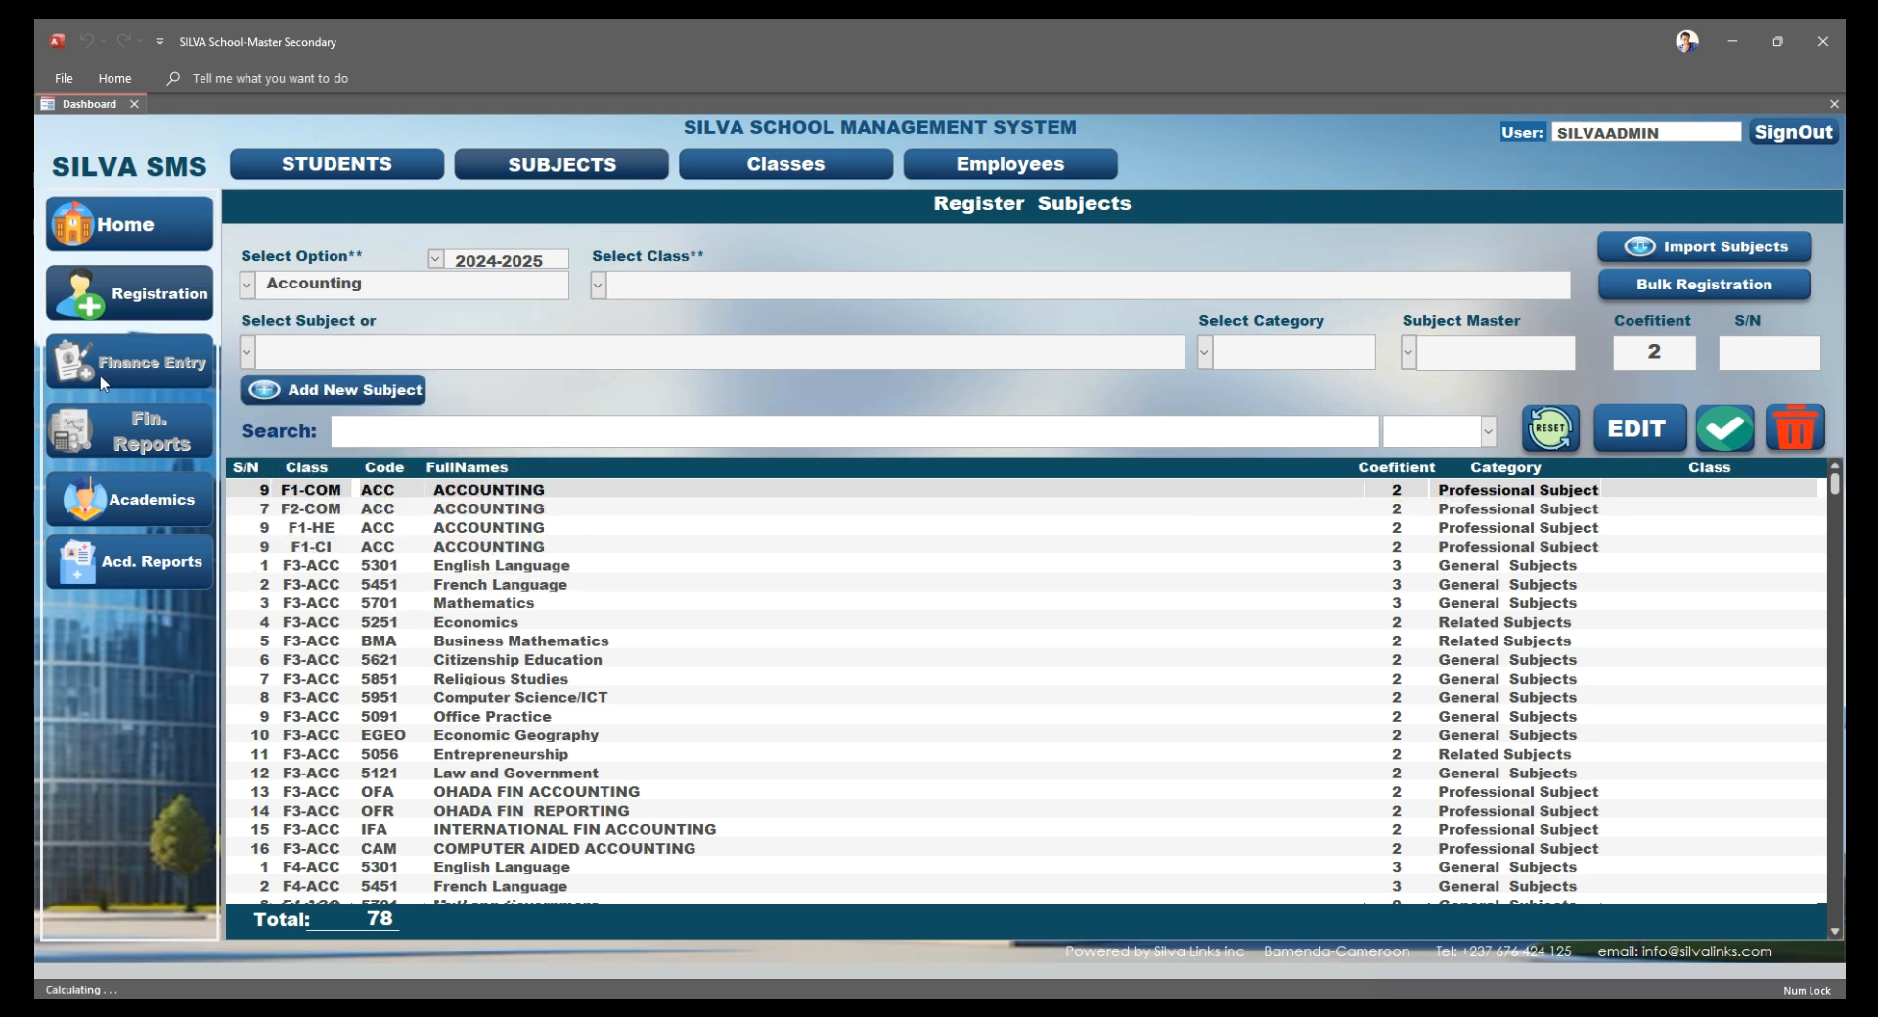
pyautogui.click(247, 350)
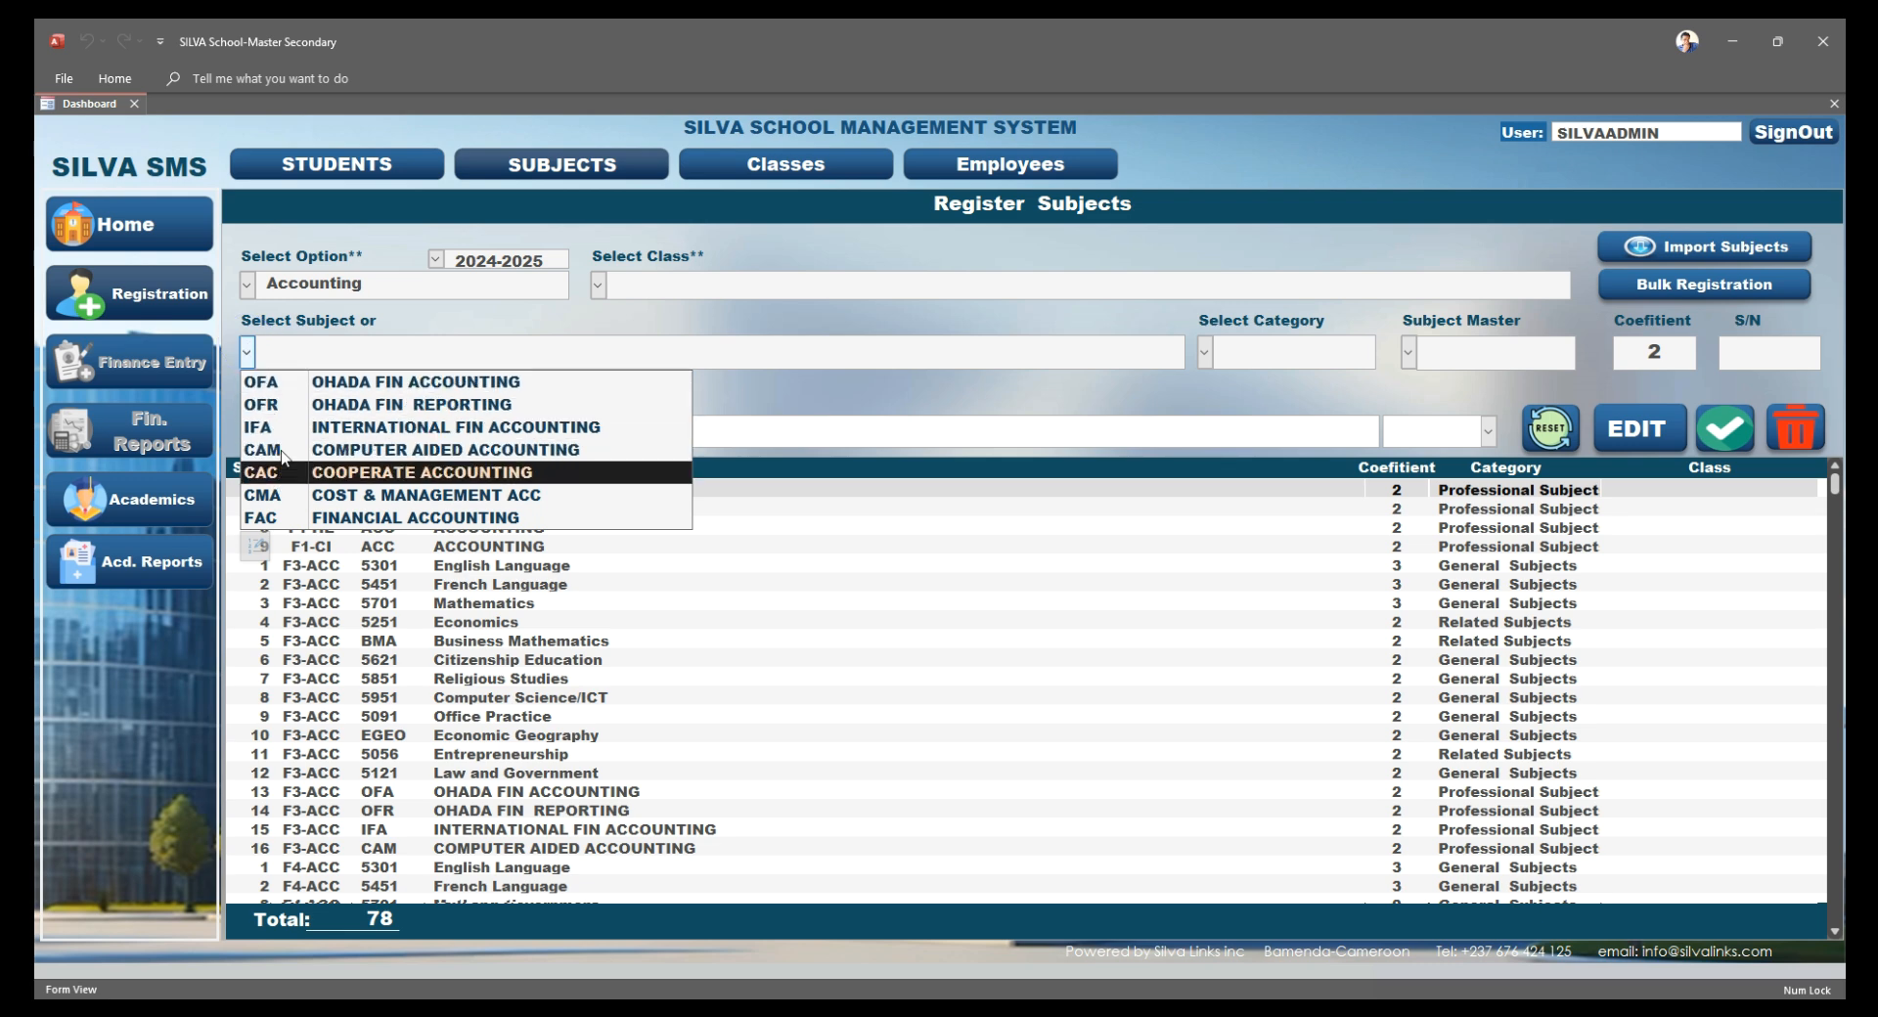
pyautogui.click(598, 285)
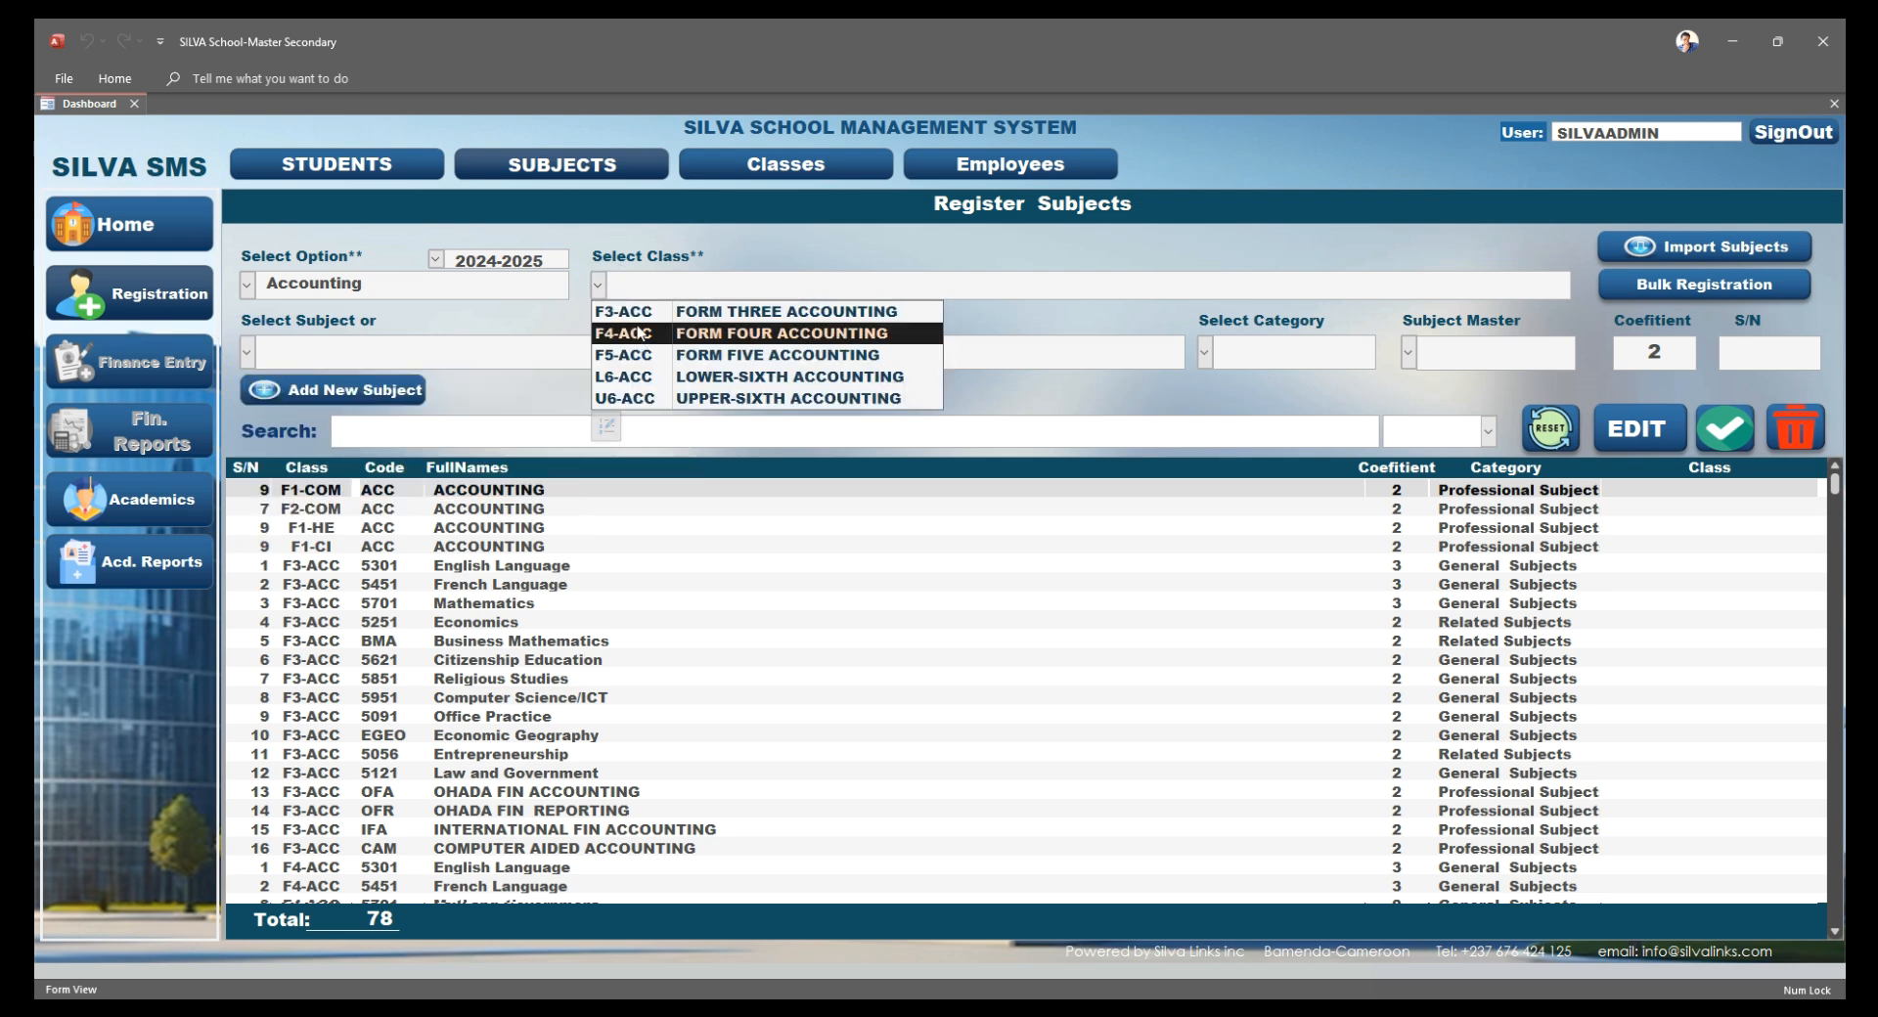
pyautogui.click(641, 312)
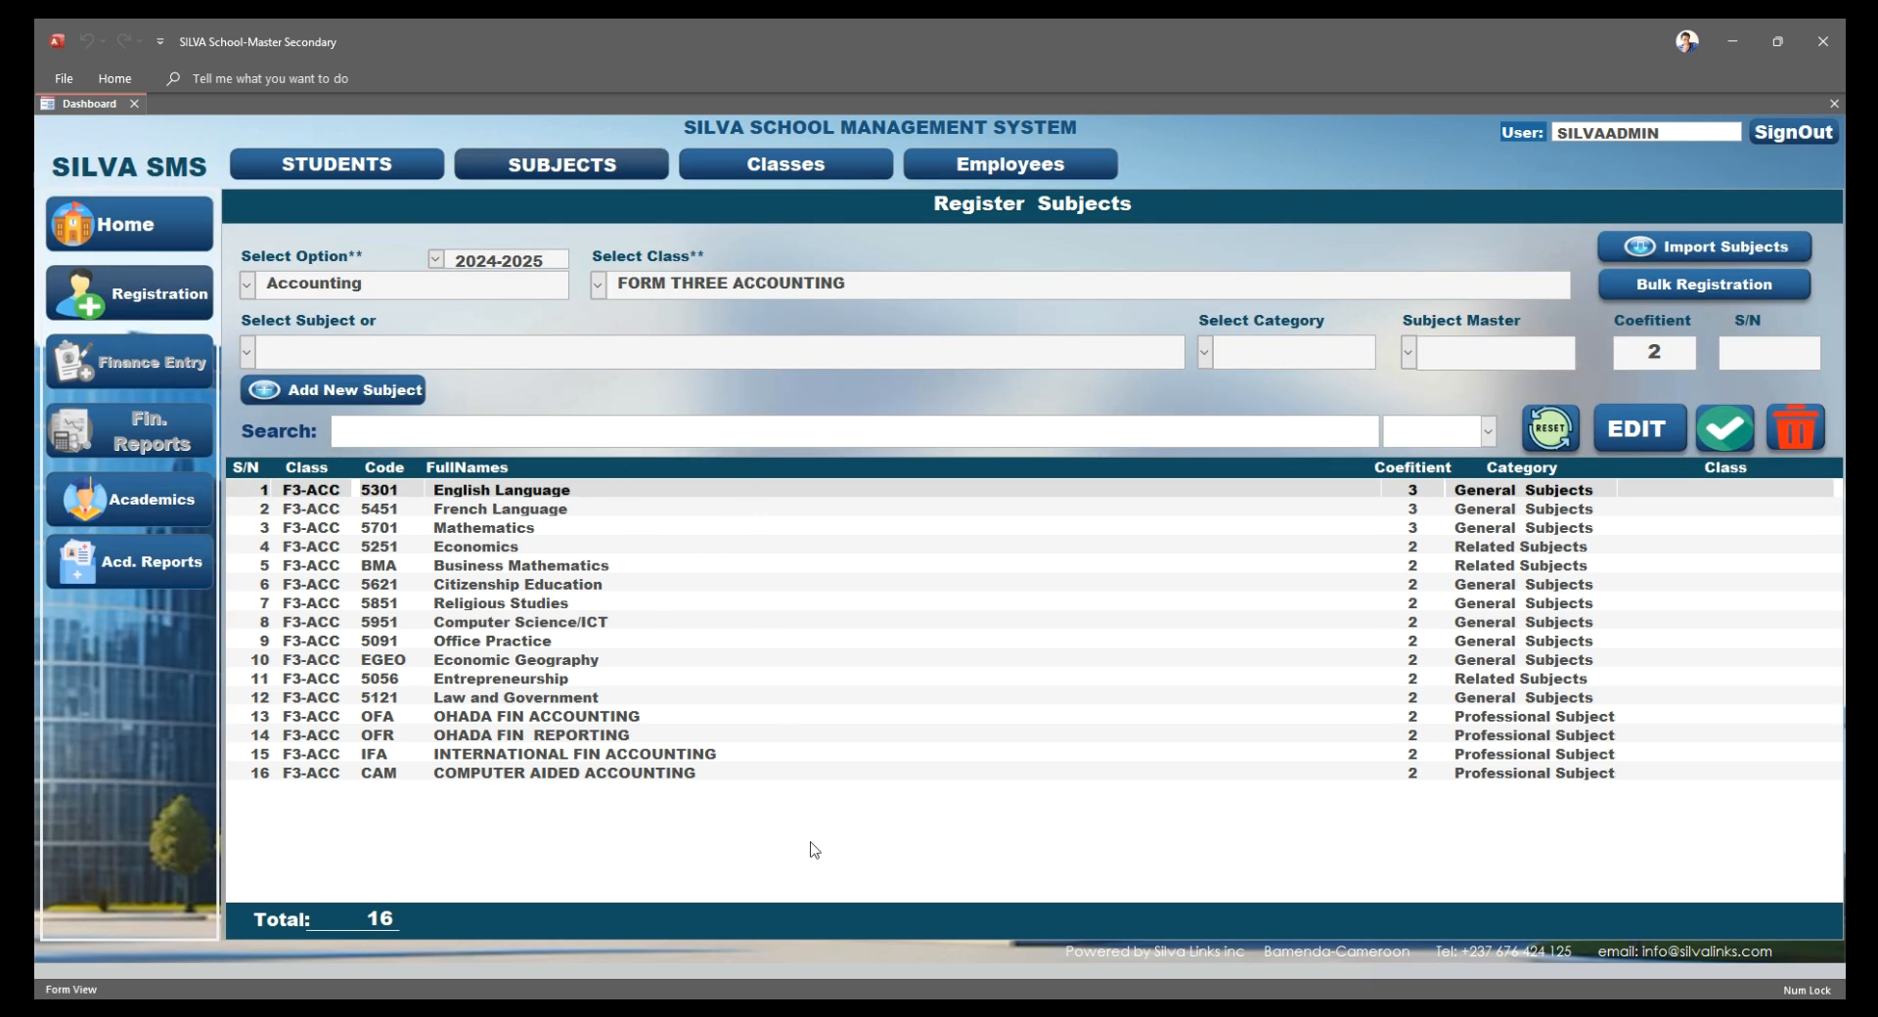
# Try to register OHADA FIN ACCOUNTING as a subject for the FORM THREE ACCOUNTING class
pyautogui.click(247, 352)
pyautogui.click(347, 377)
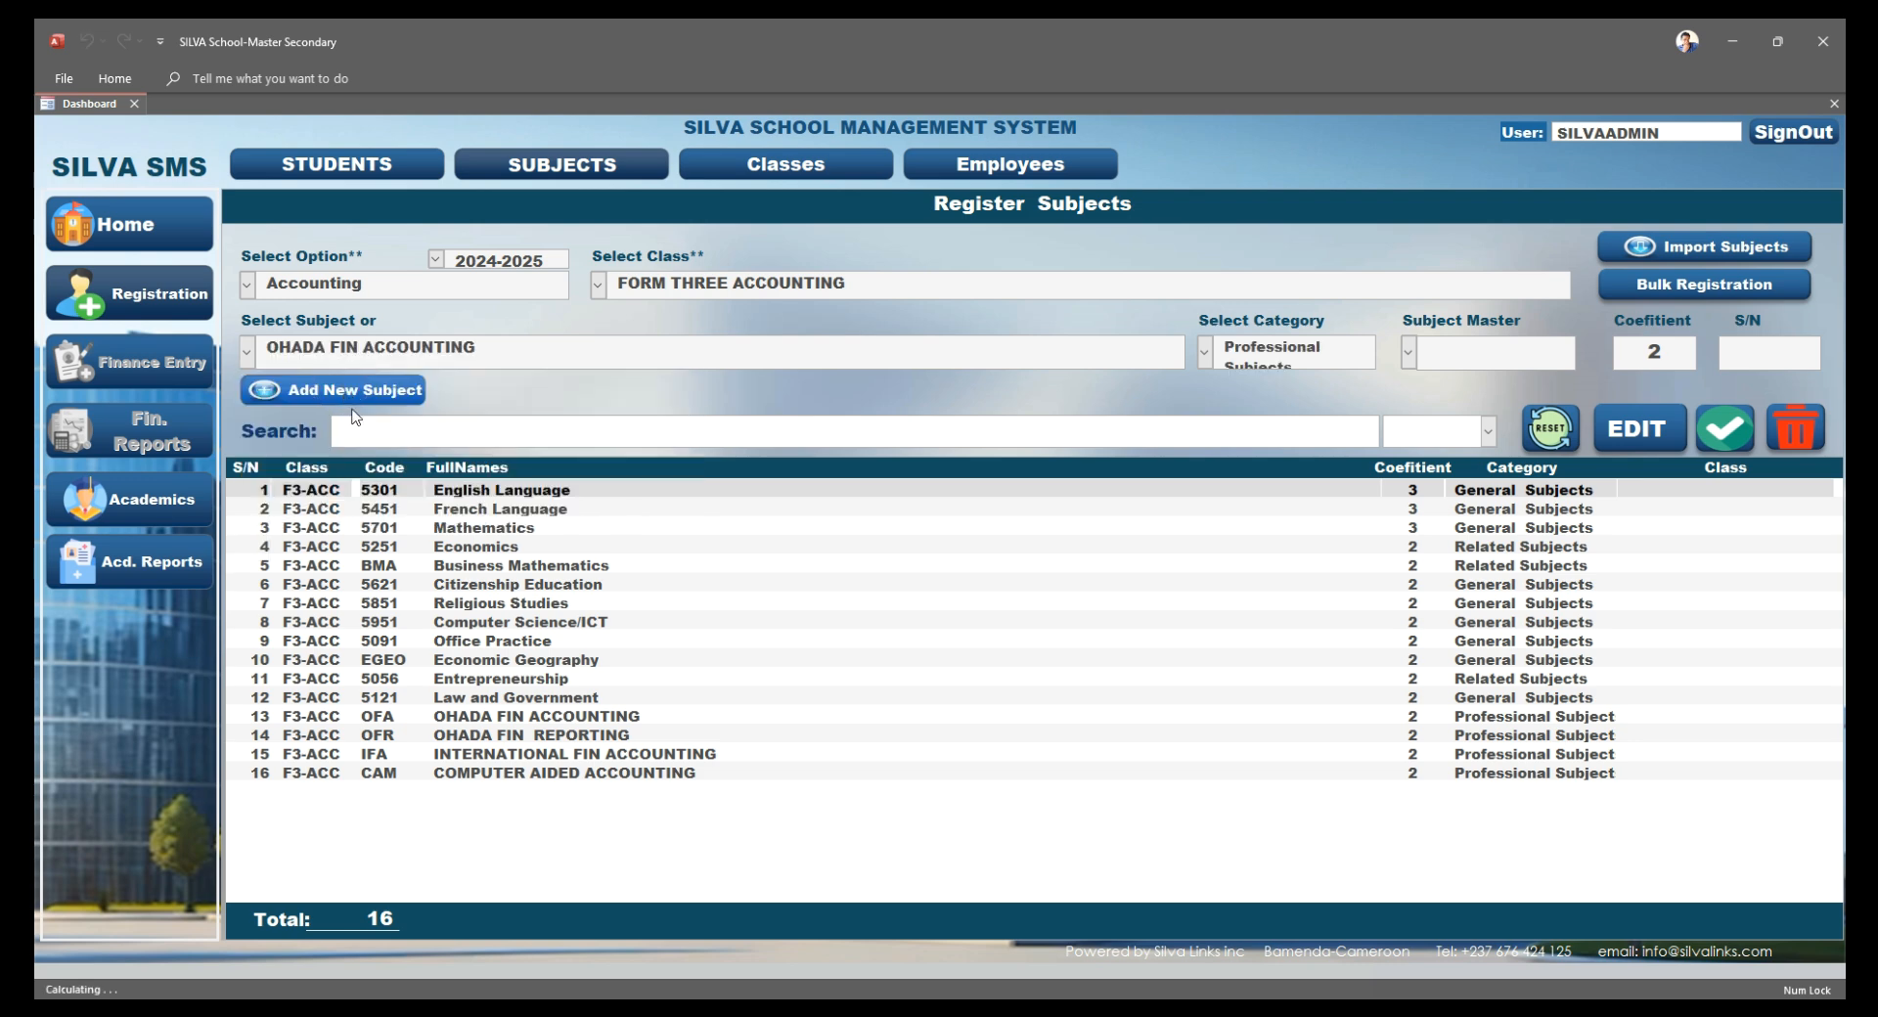
pyautogui.click(1707, 430)
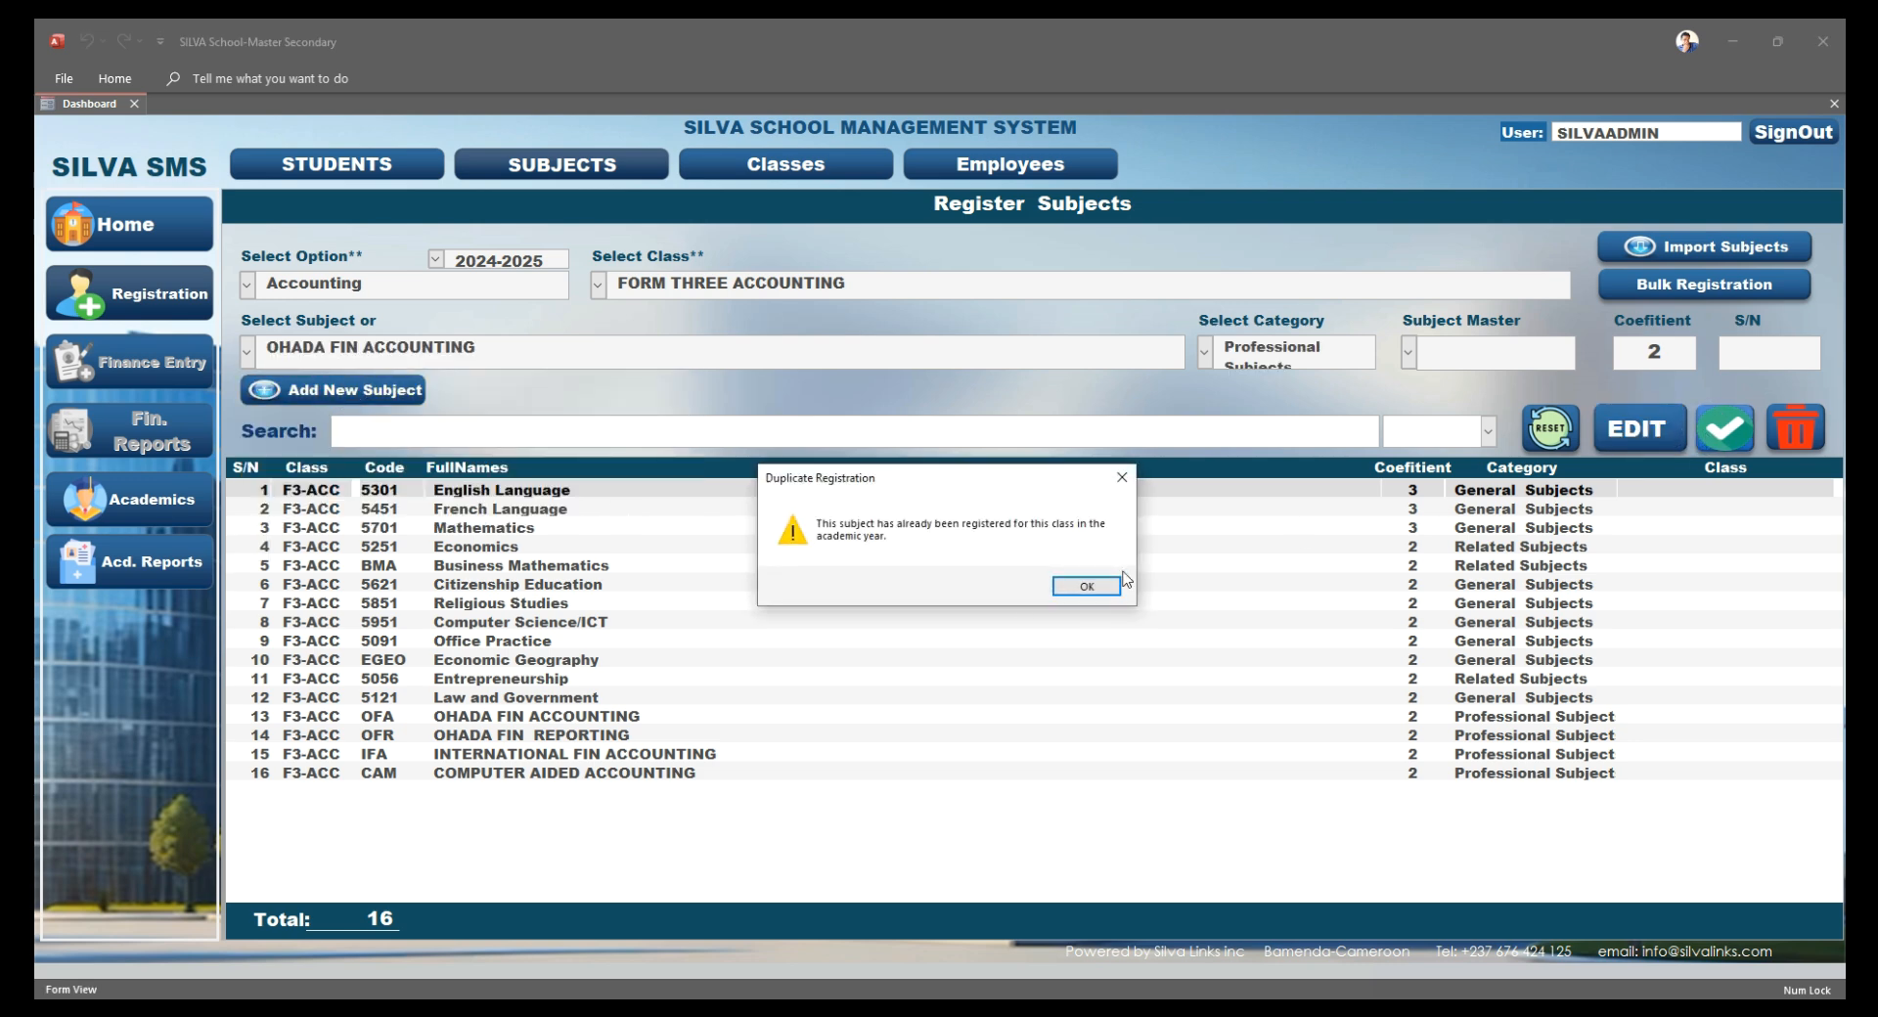
# Dismiss the duplicate registration warning, view the bulk subject registration form for FORM THREE ACCOUNTING, and close it without registering anything
pyautogui.click(1086, 587)
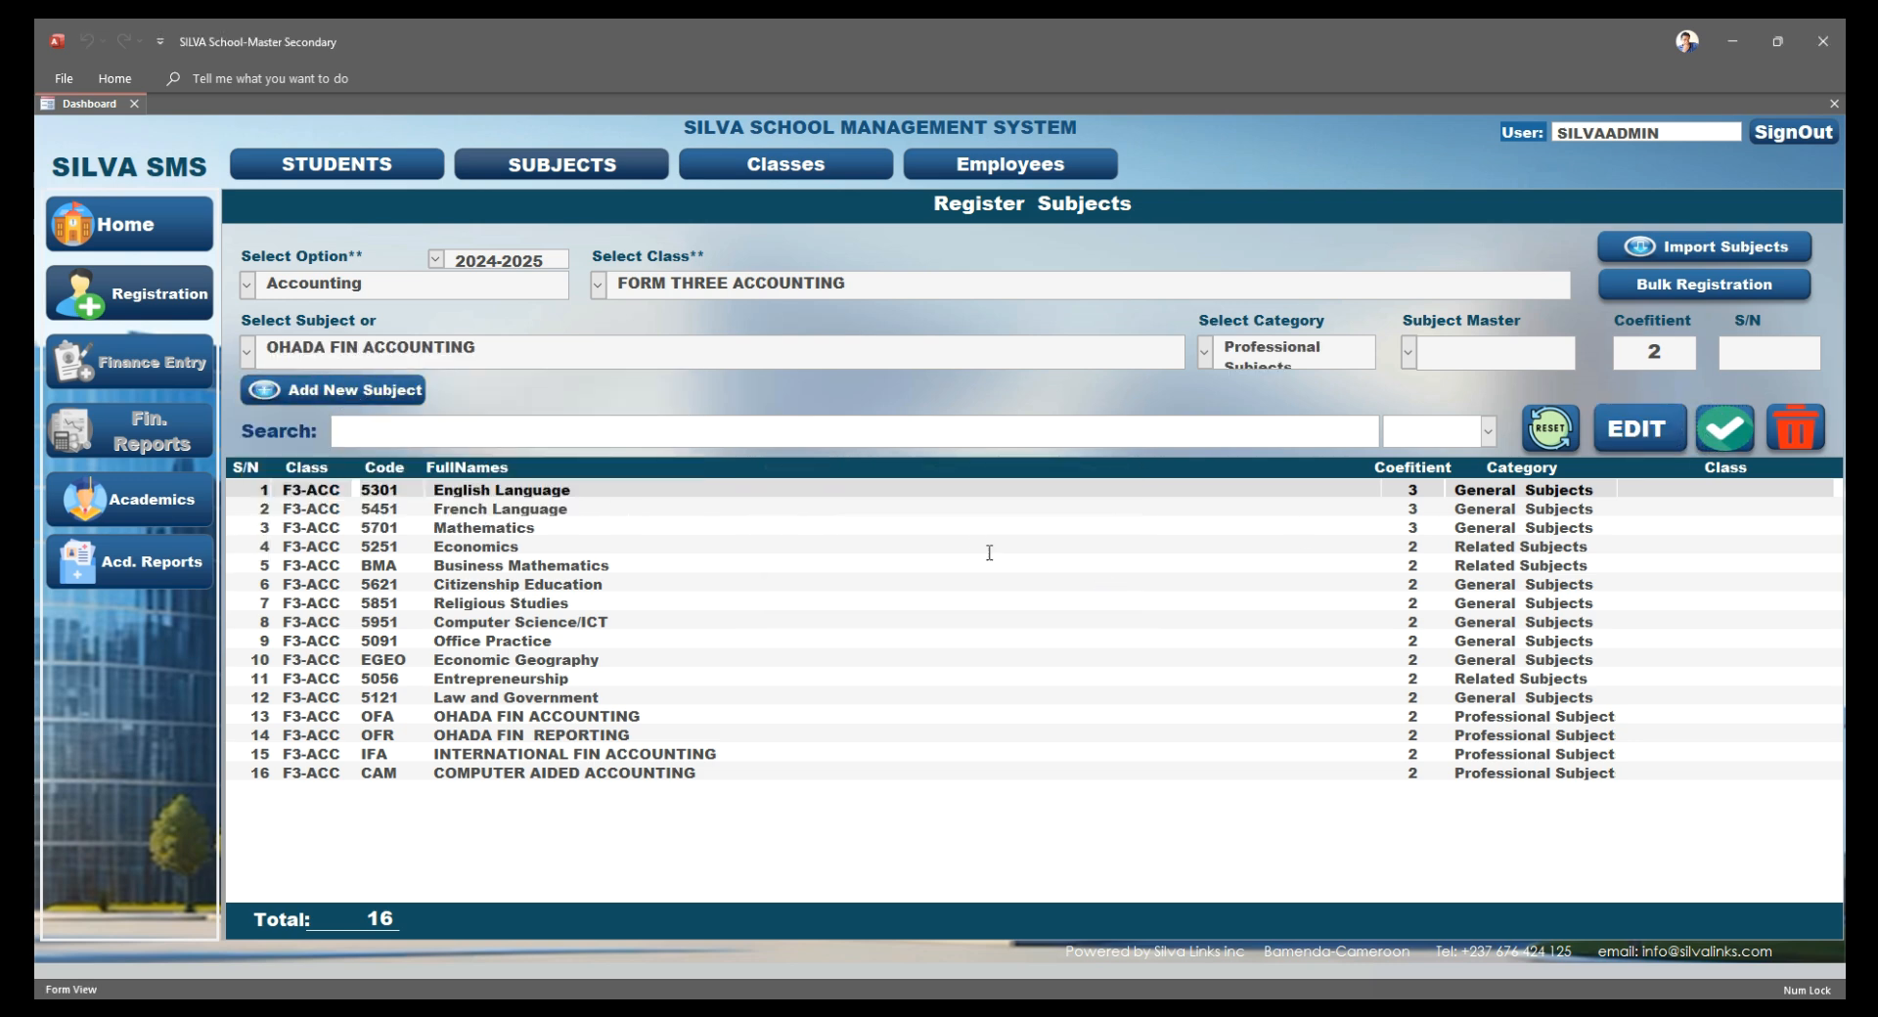
pyautogui.click(1679, 284)
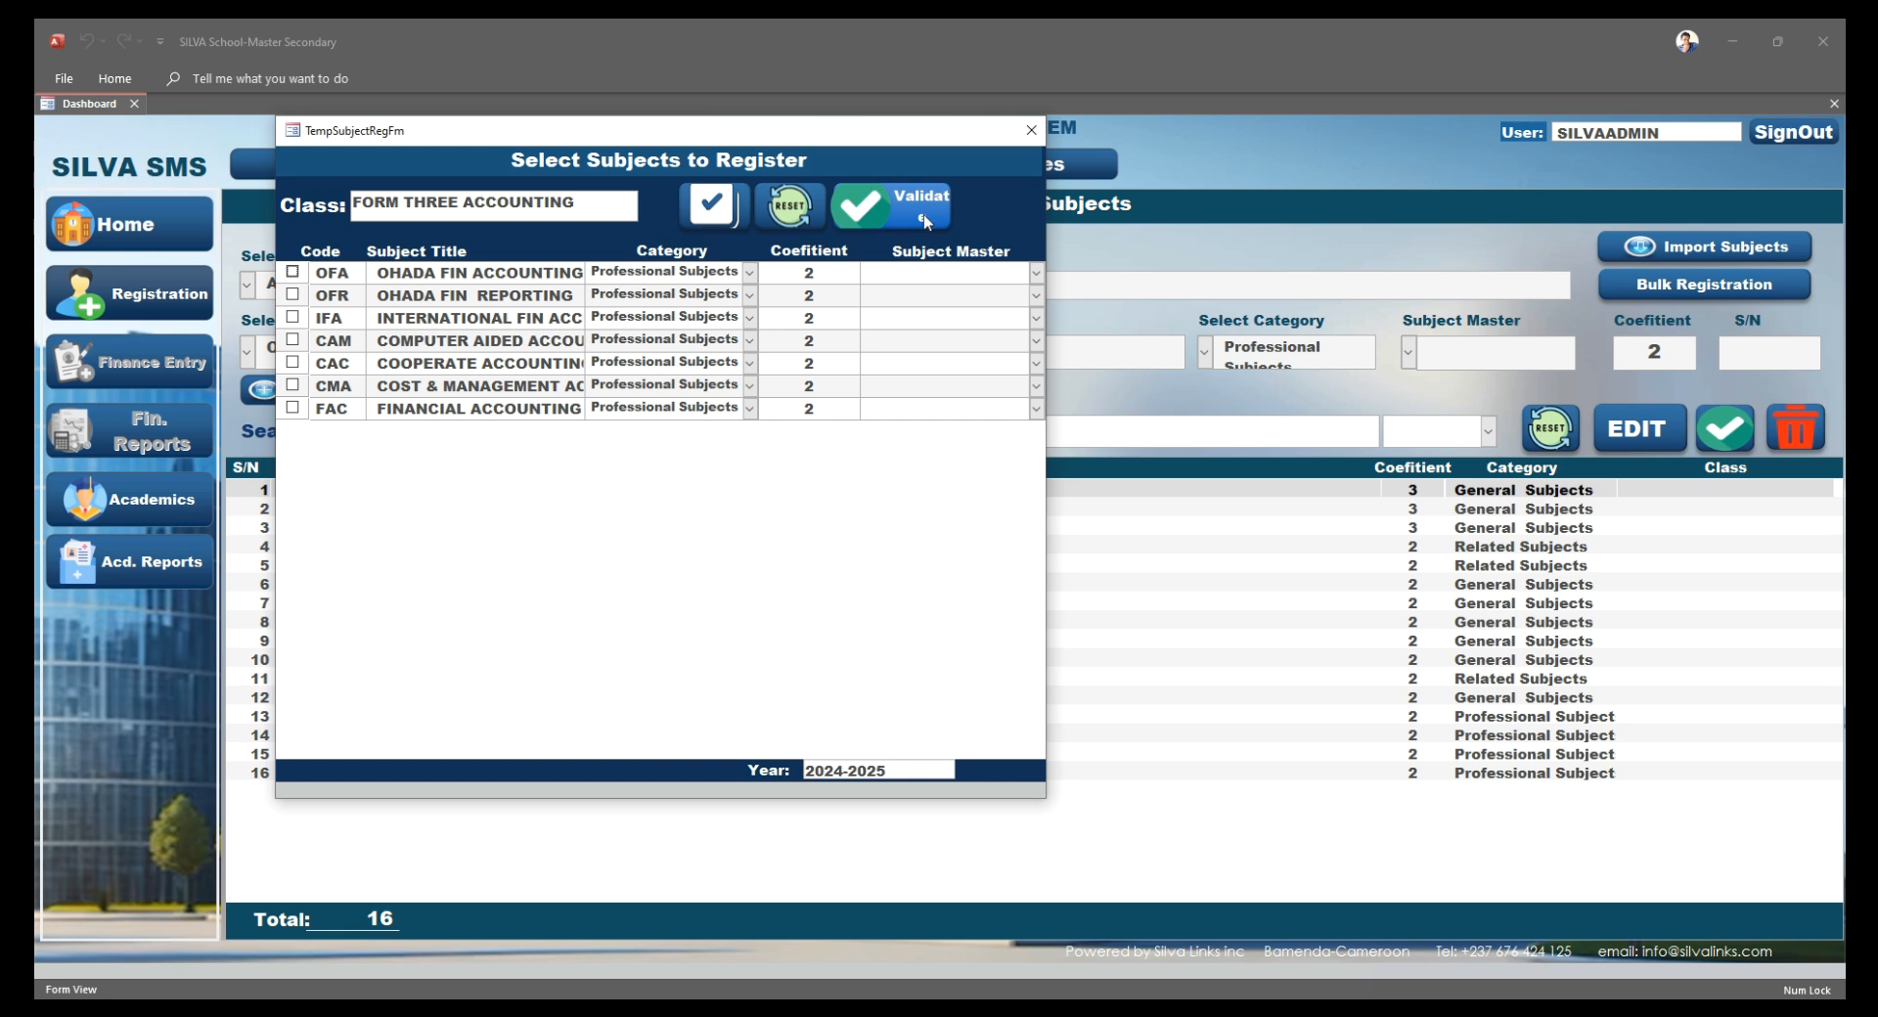
pyautogui.click(1029, 130)
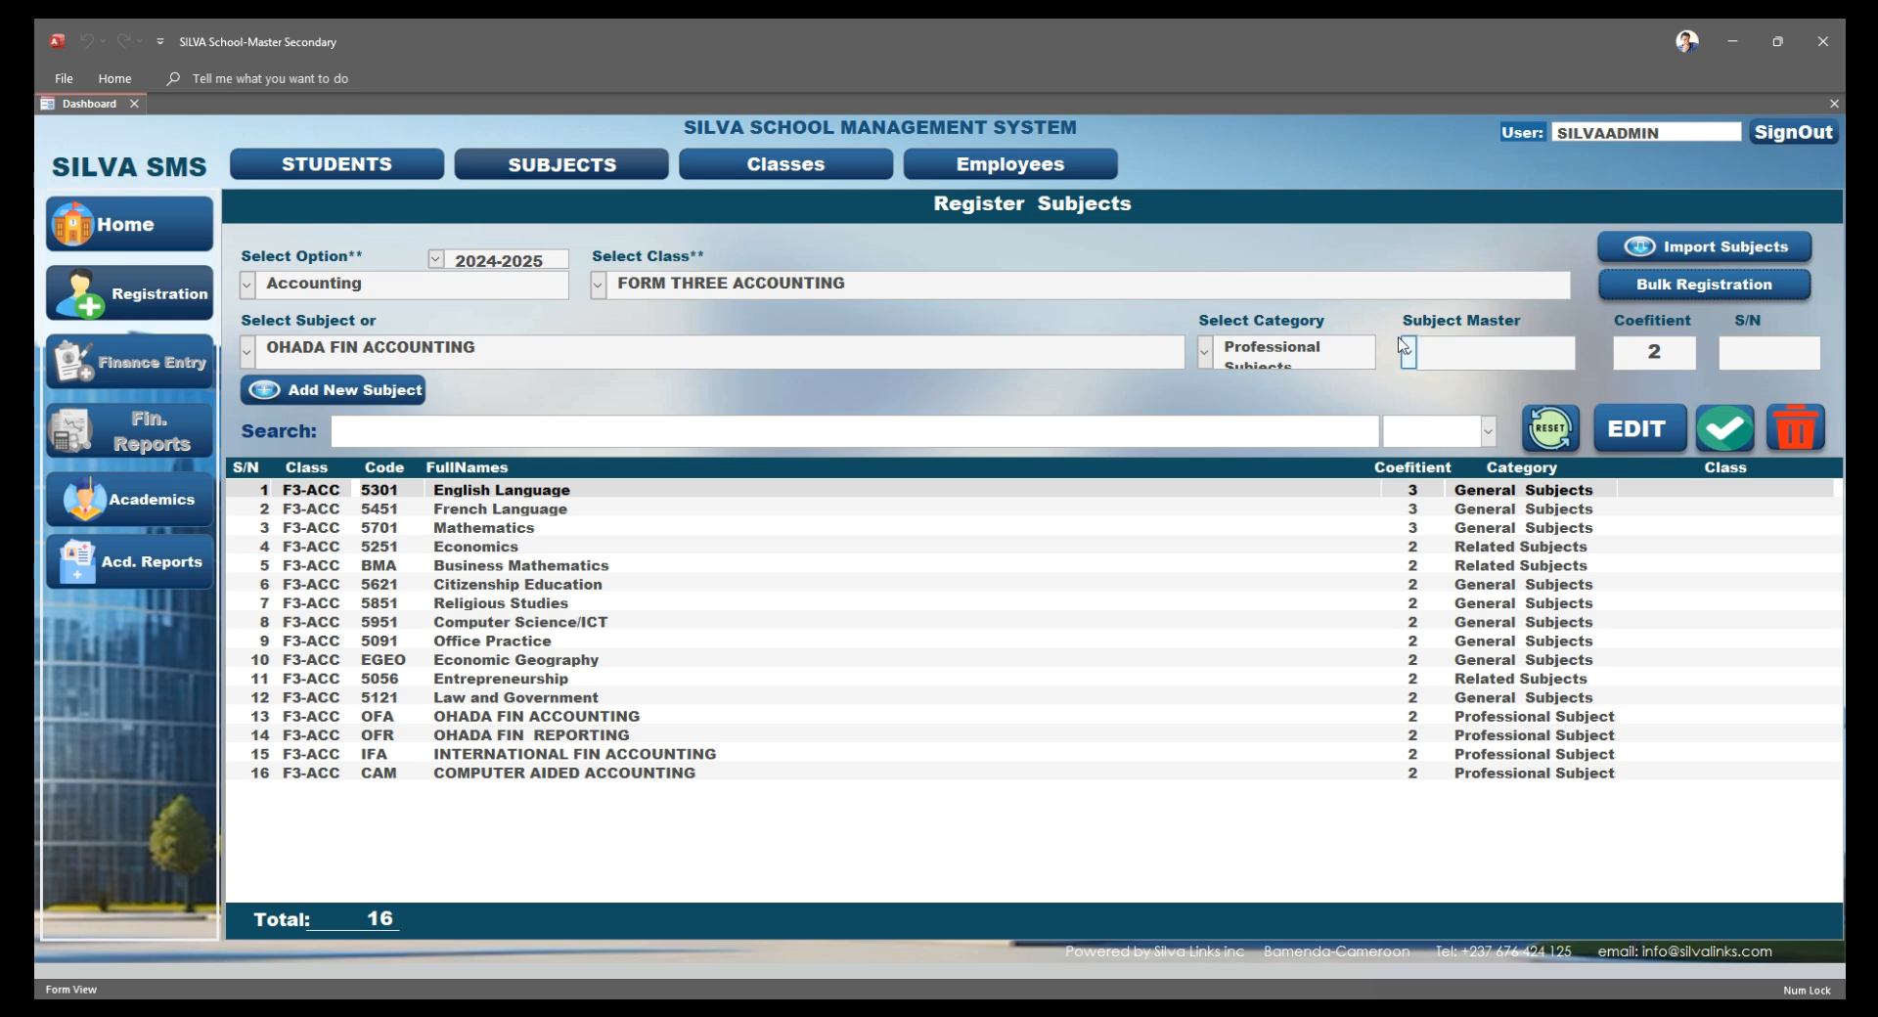
# Look over the class registration page, including its new-class form and option list, and open the employee registration page
pyautogui.click(772, 166)
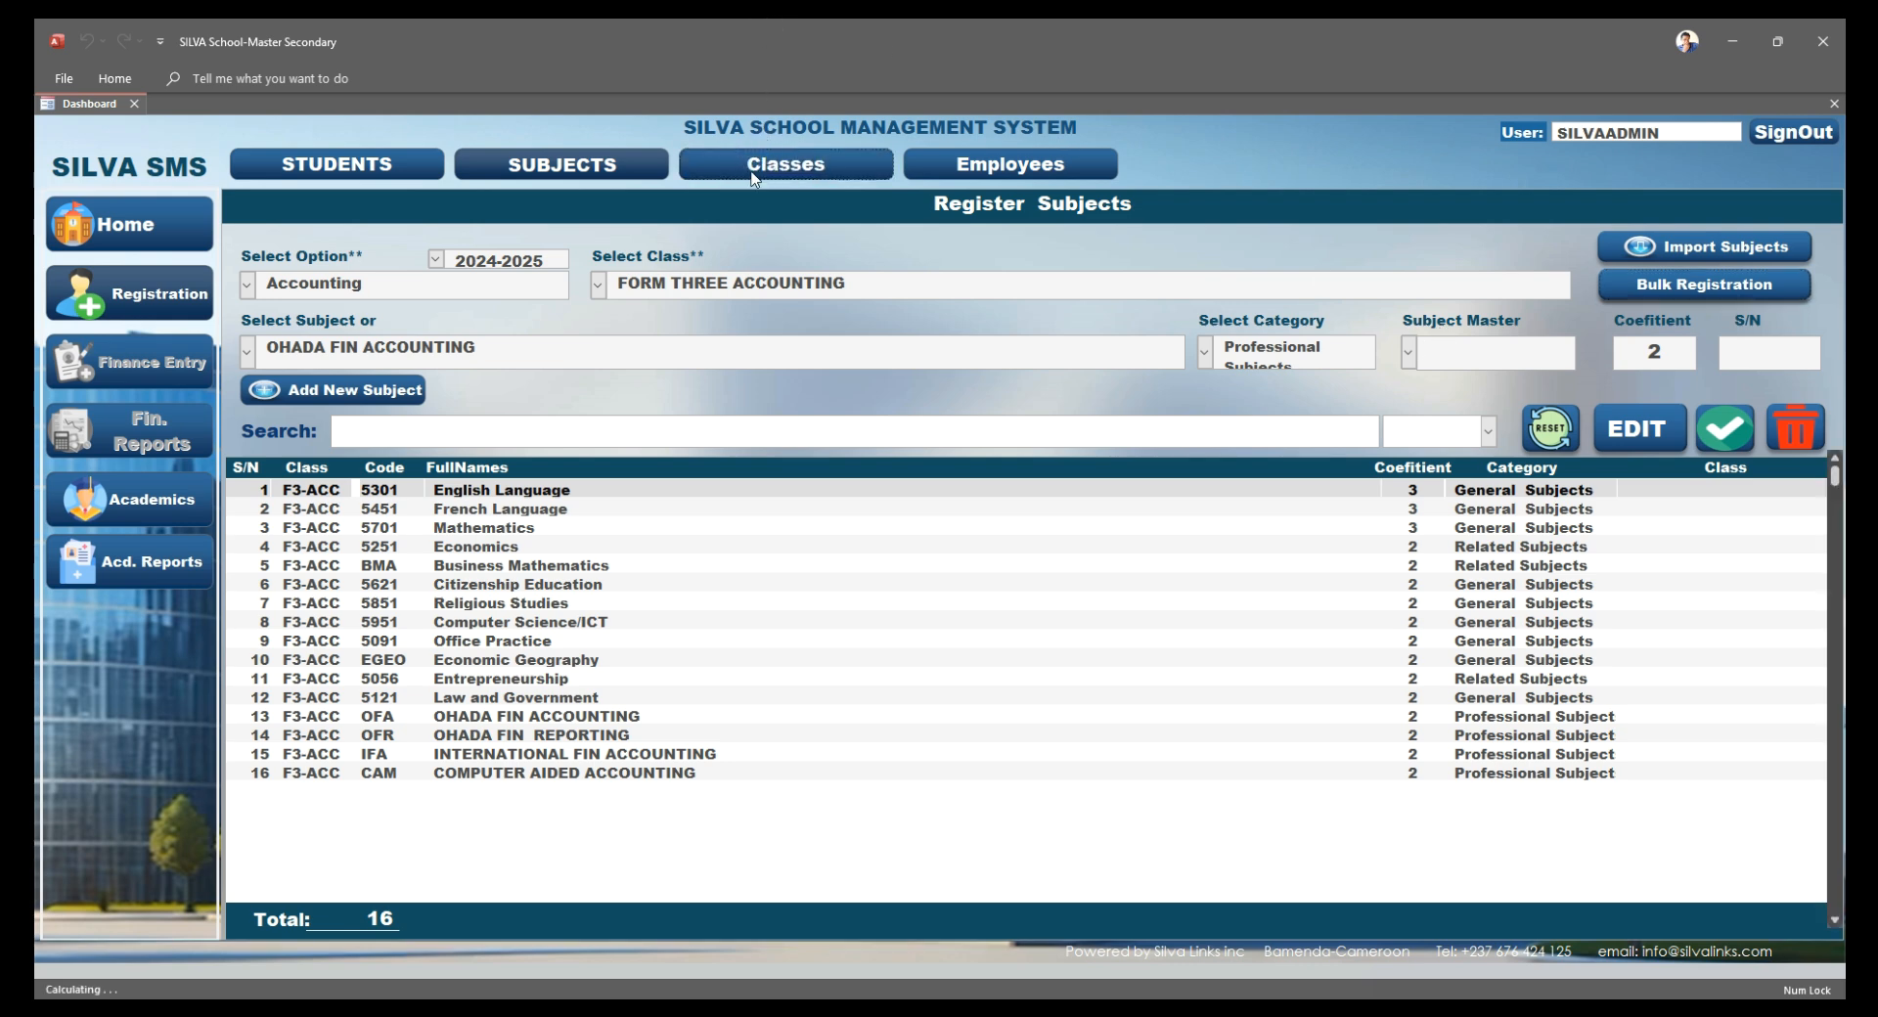
pyautogui.click(317, 382)
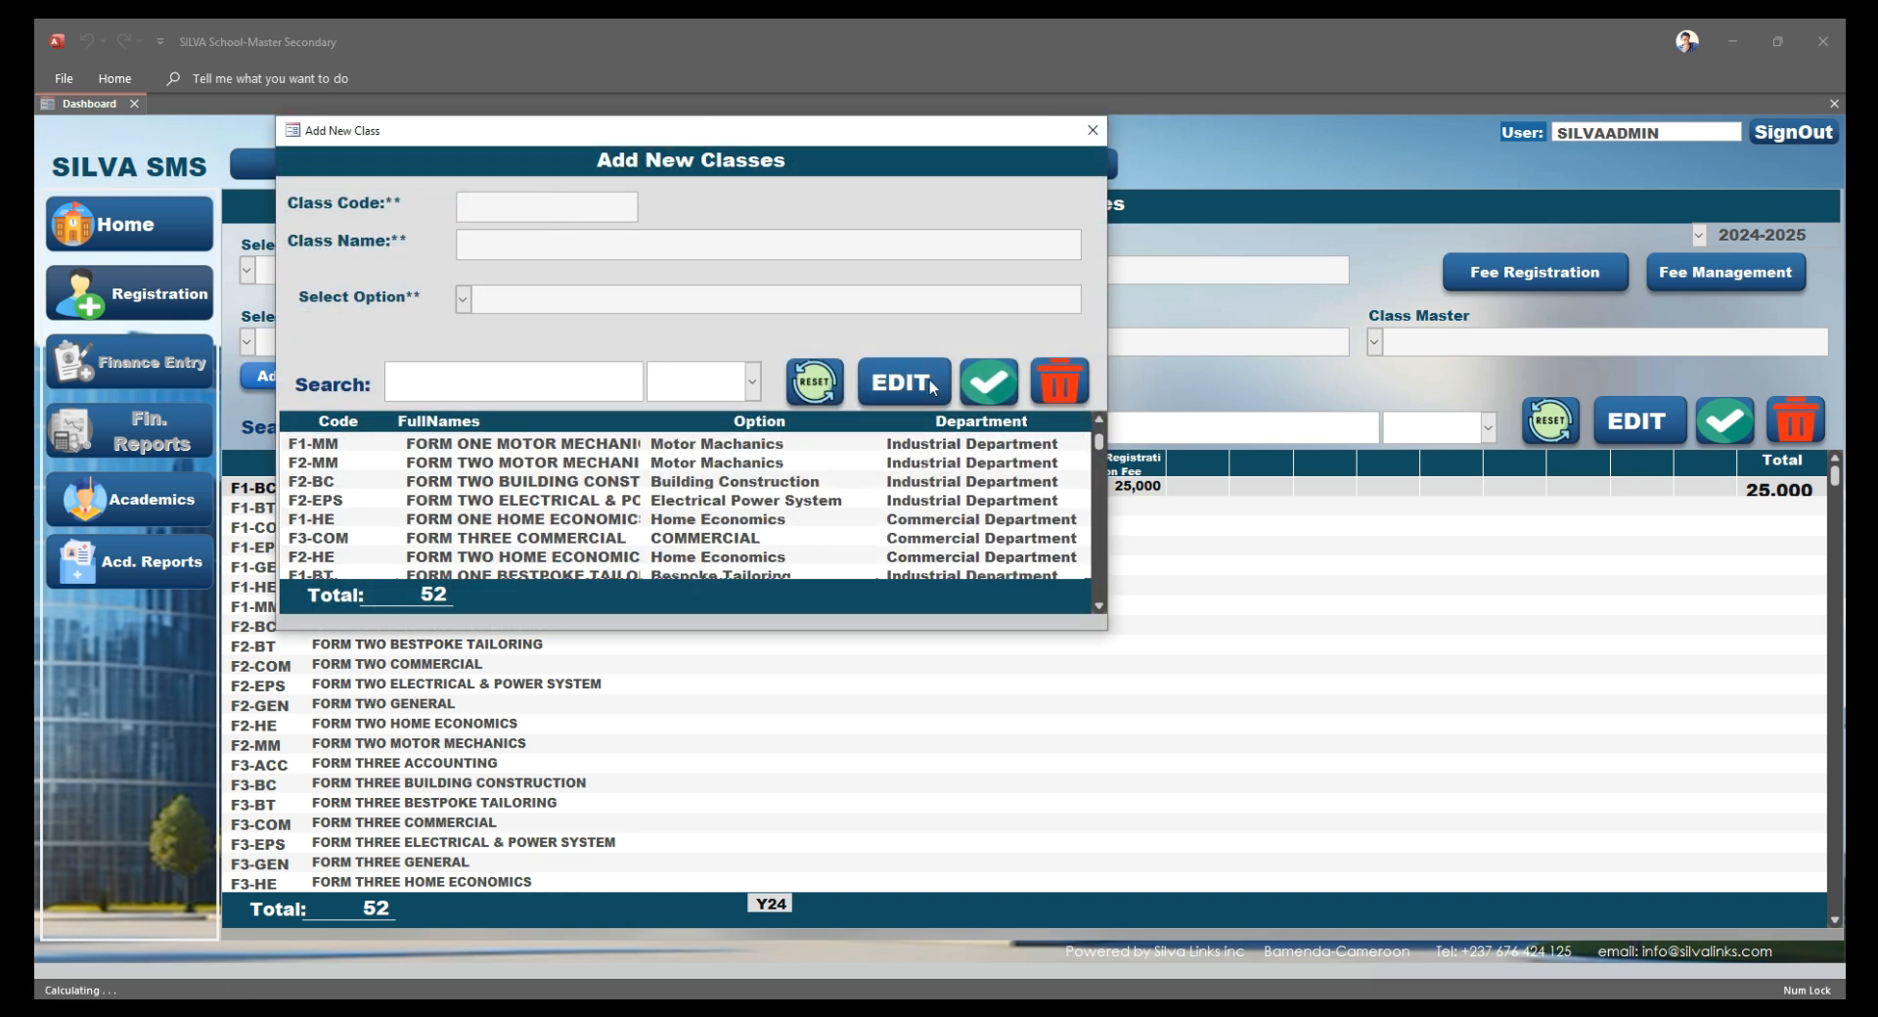
pyautogui.click(1092, 130)
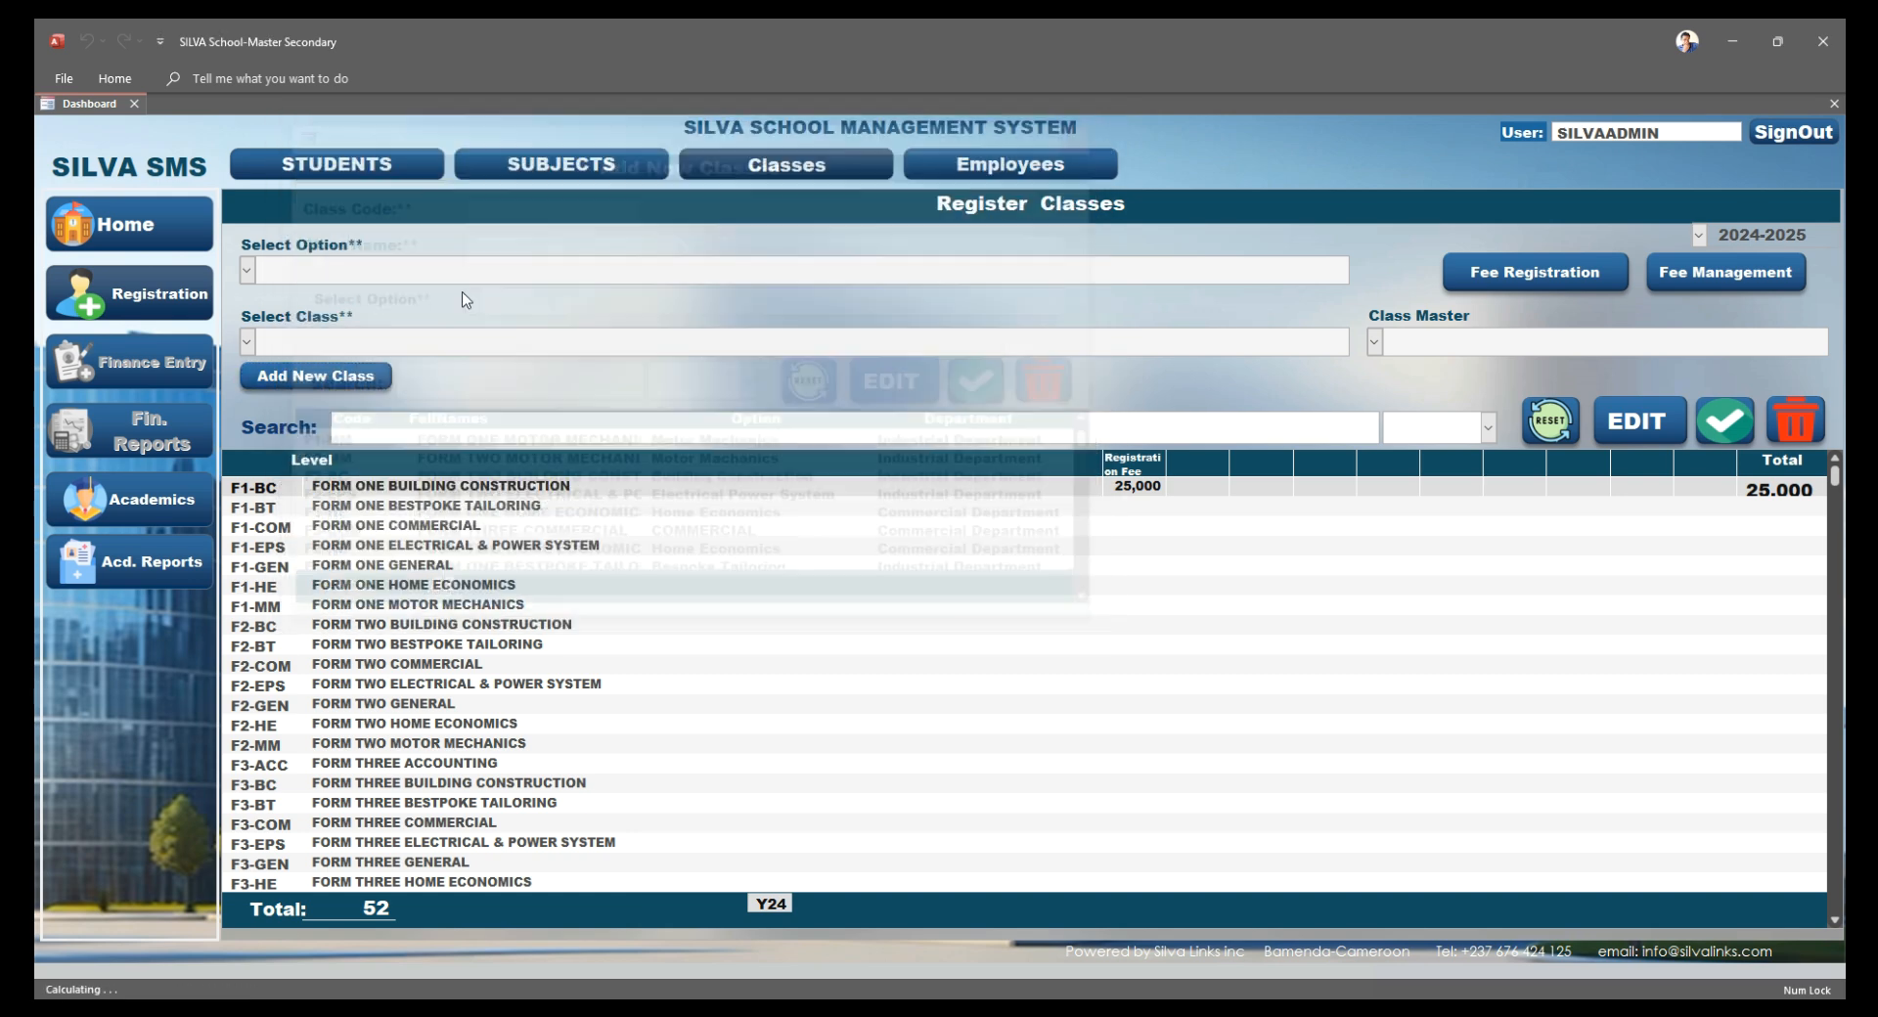
pyautogui.click(247, 271)
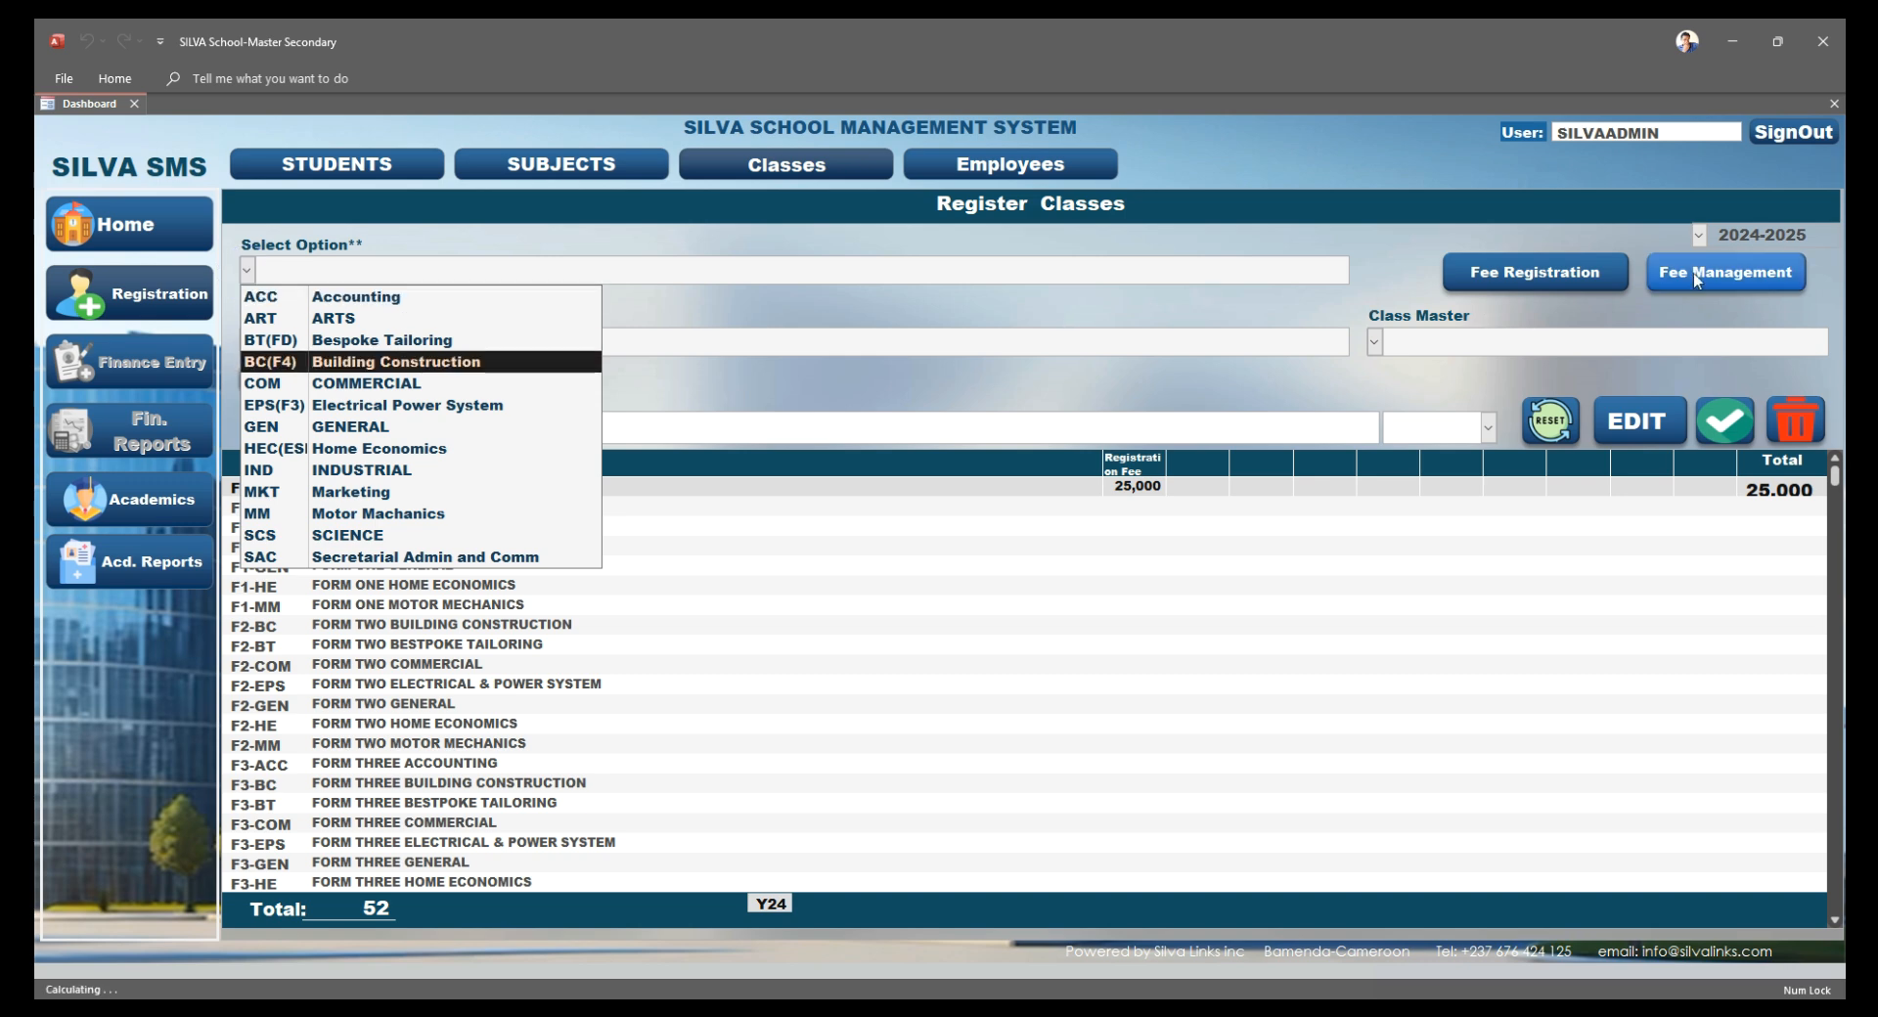
pyautogui.click(1386, 262)
pyautogui.click(1071, 174)
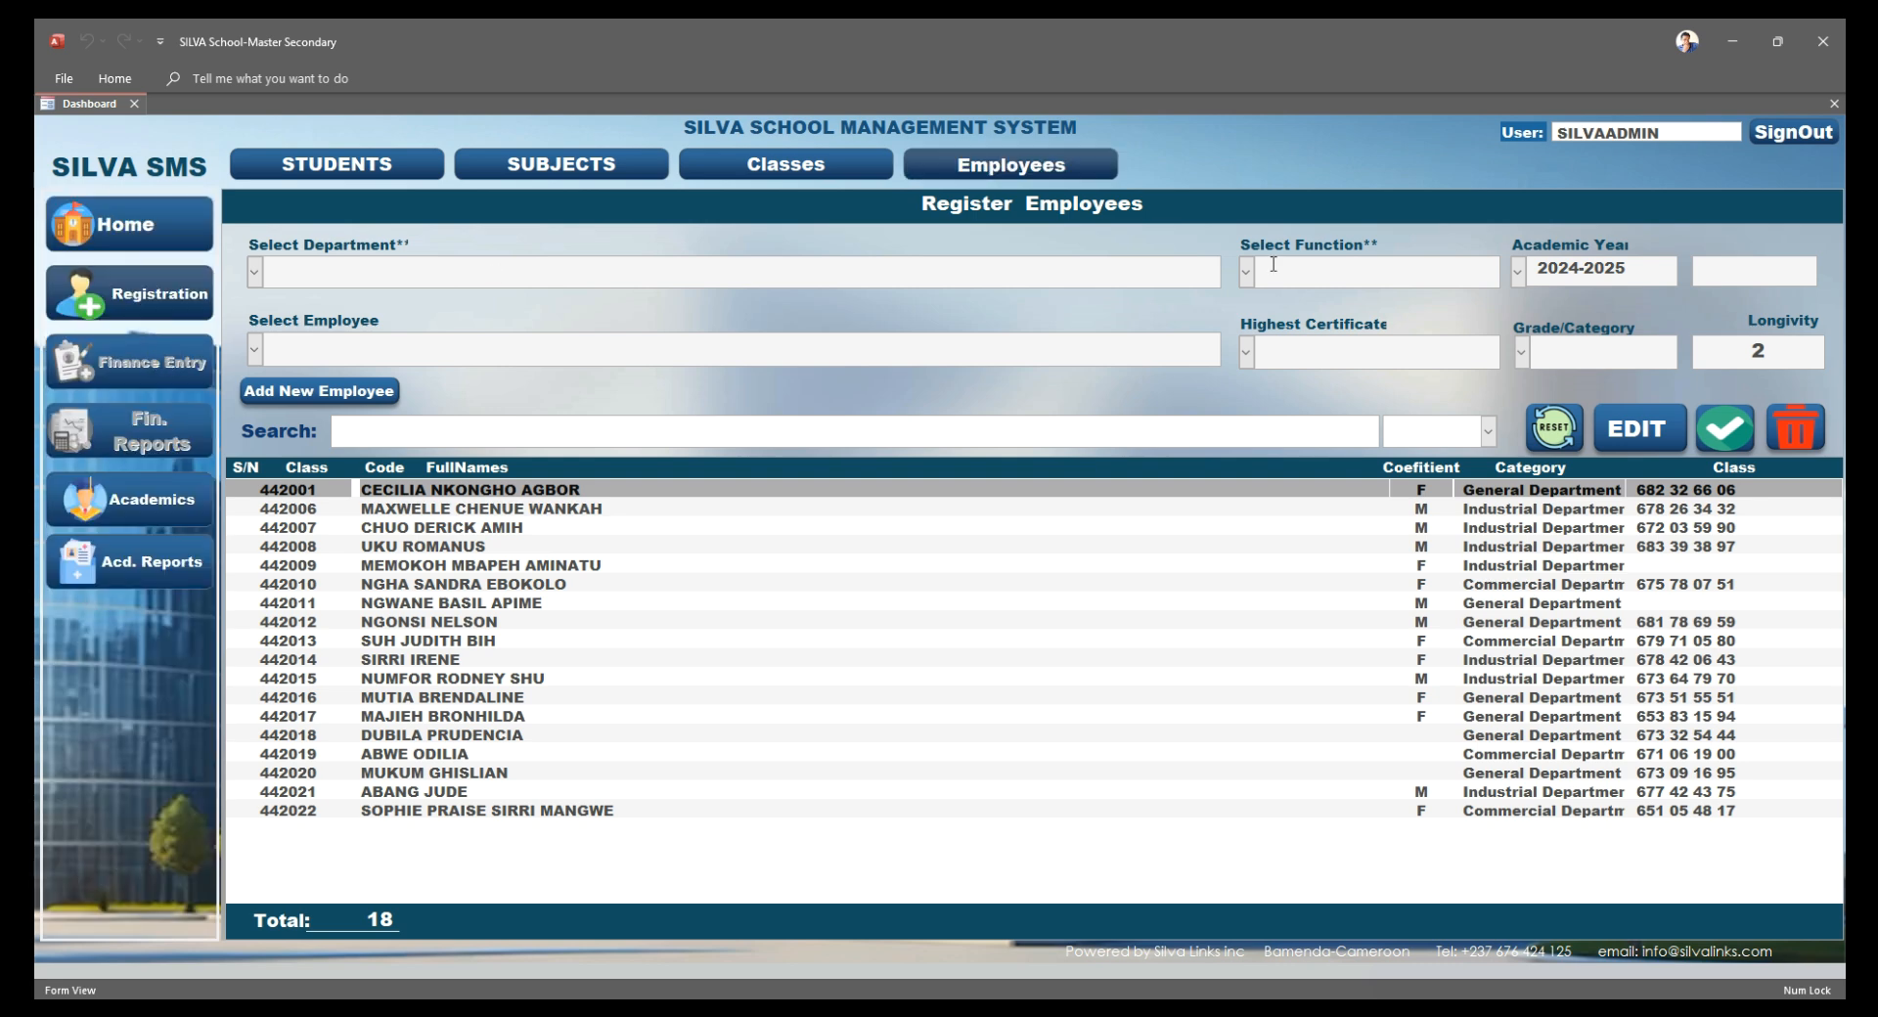
pyautogui.doubleClick(1681, 135)
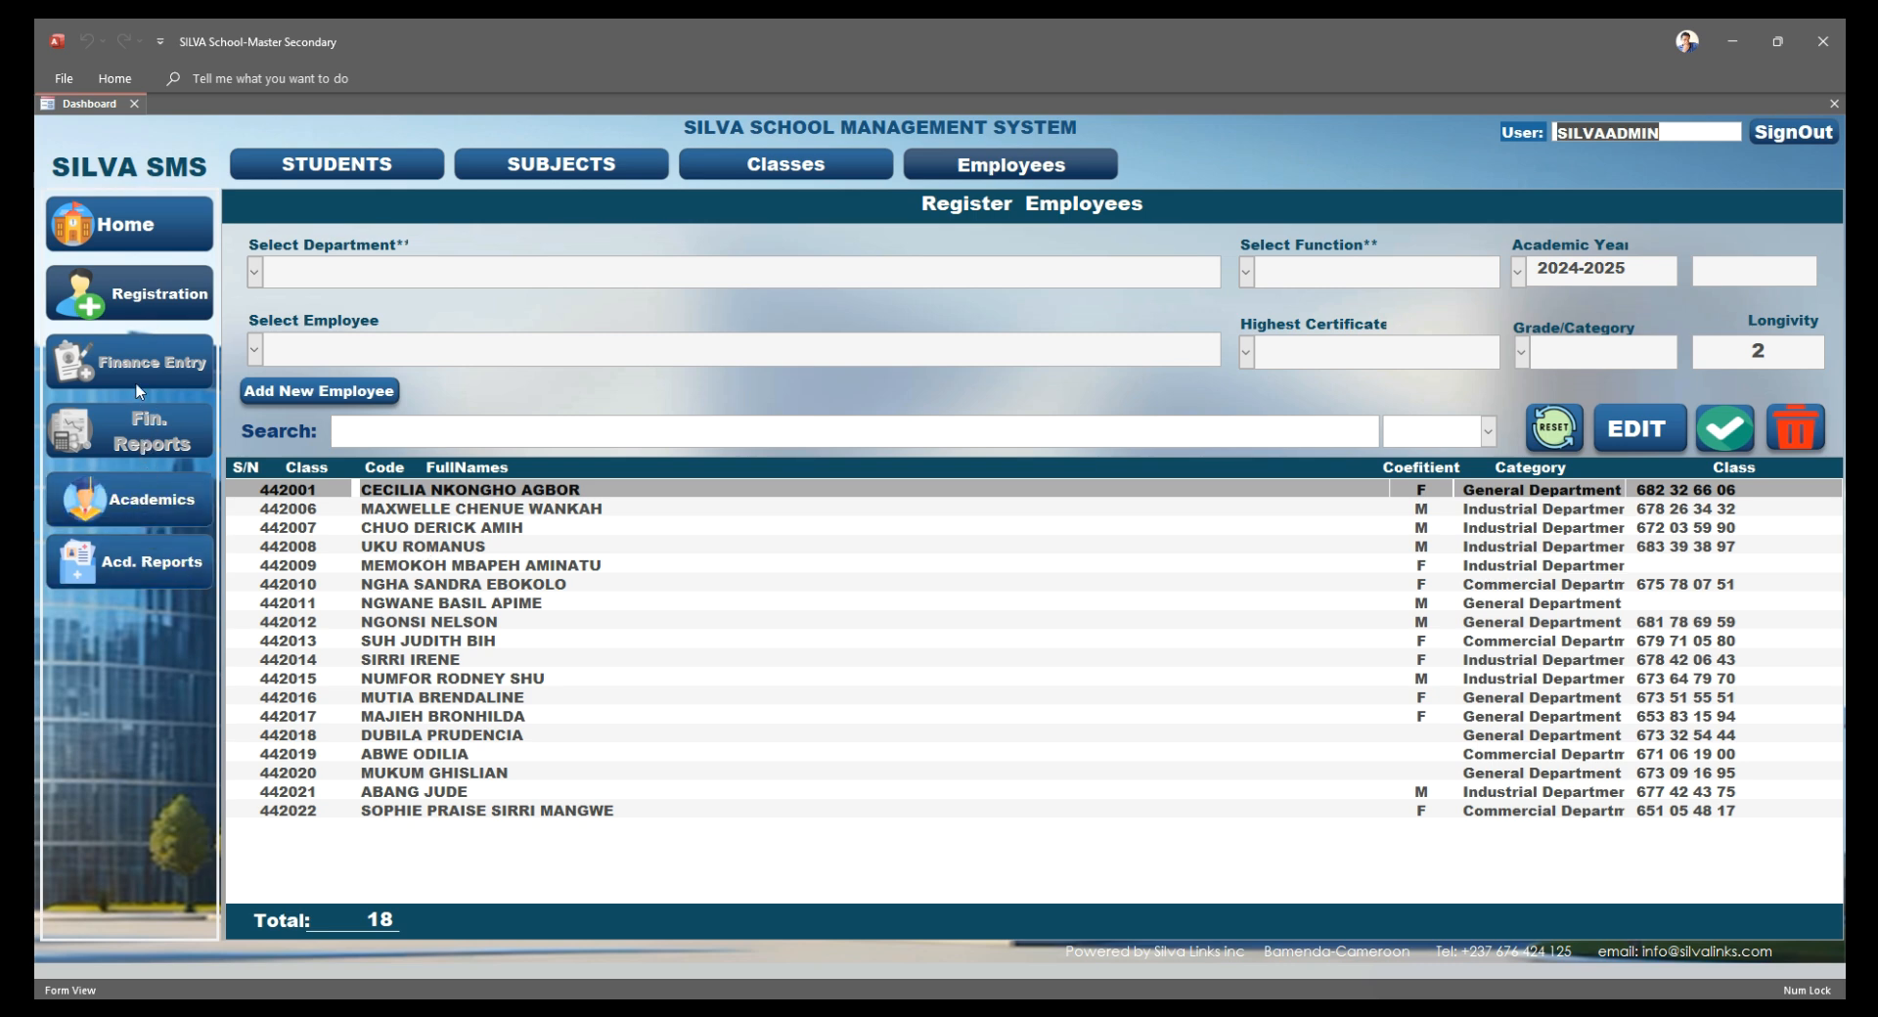
# Open the academics page for entering students' marks and select the First Term Exam session
pyautogui.click(144, 503)
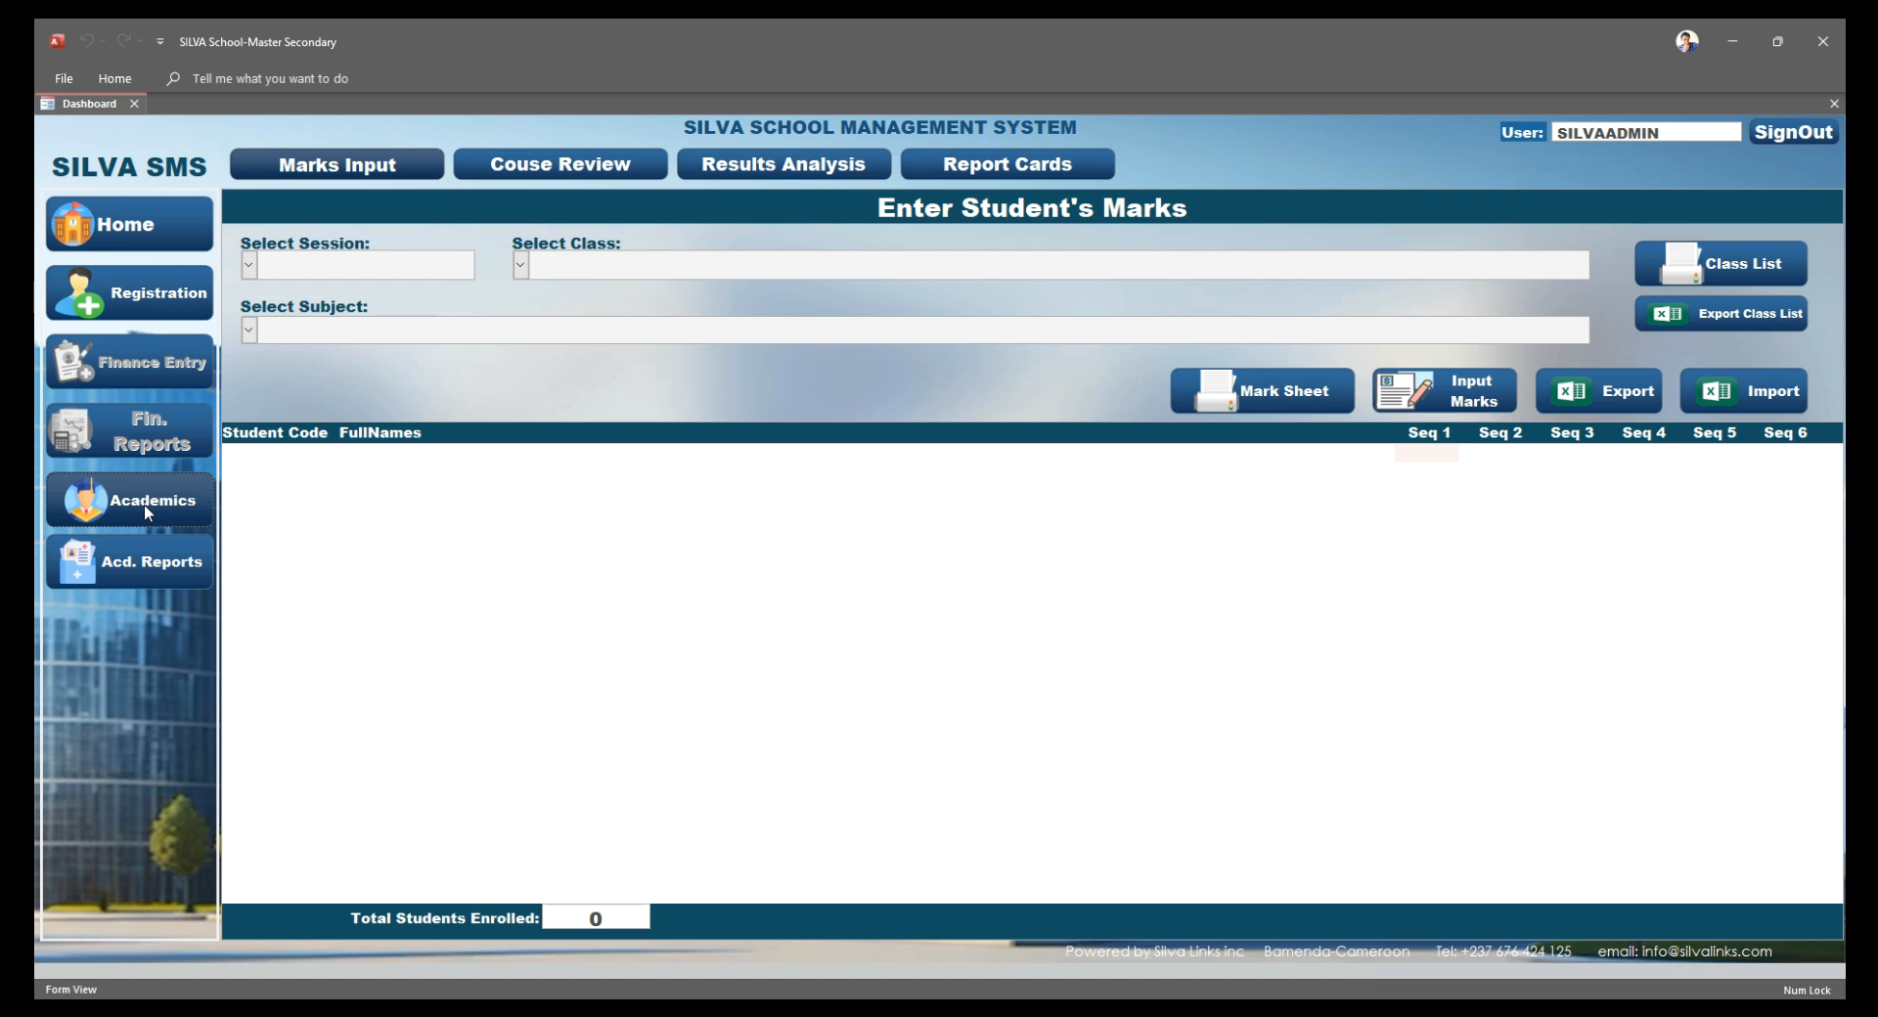
pyautogui.click(167, 513)
pyautogui.click(352, 176)
pyautogui.click(253, 270)
pyautogui.click(392, 293)
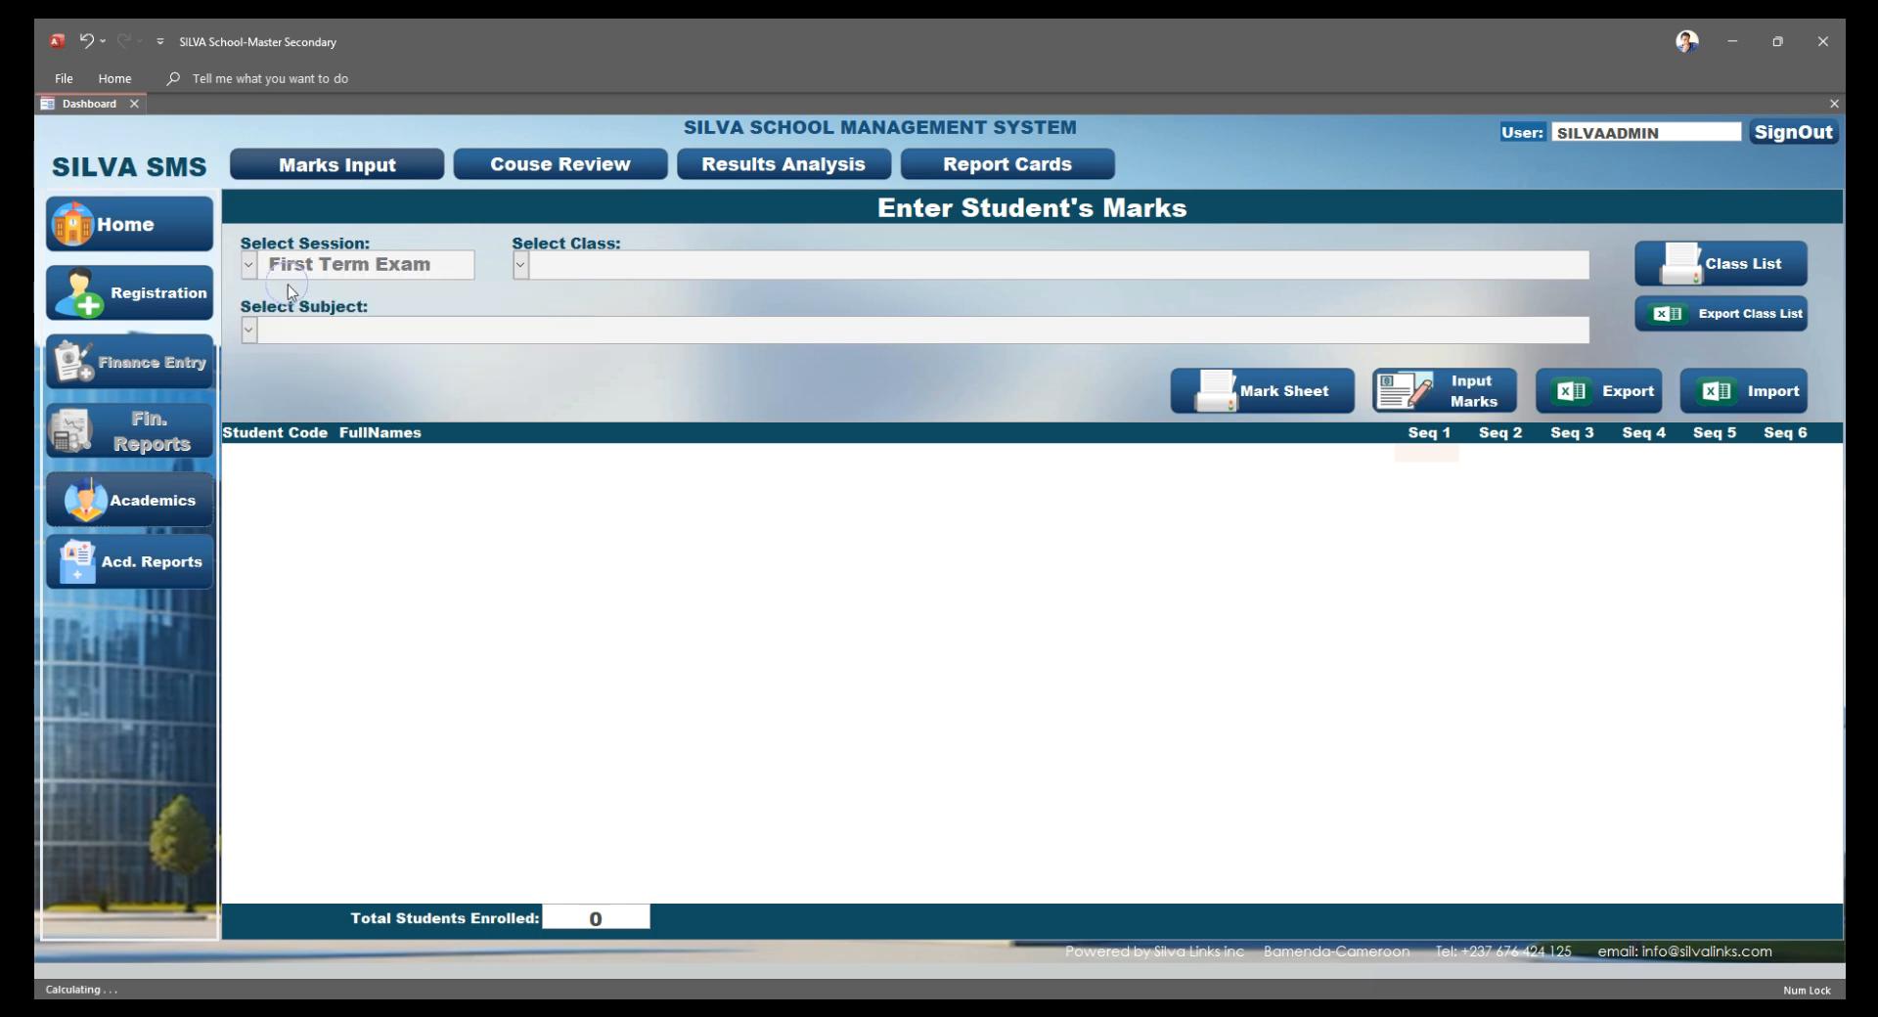
# Select the FORM ONE GENERAL class and the History subject, and look through the students' sequence marks
pyautogui.click(525, 261)
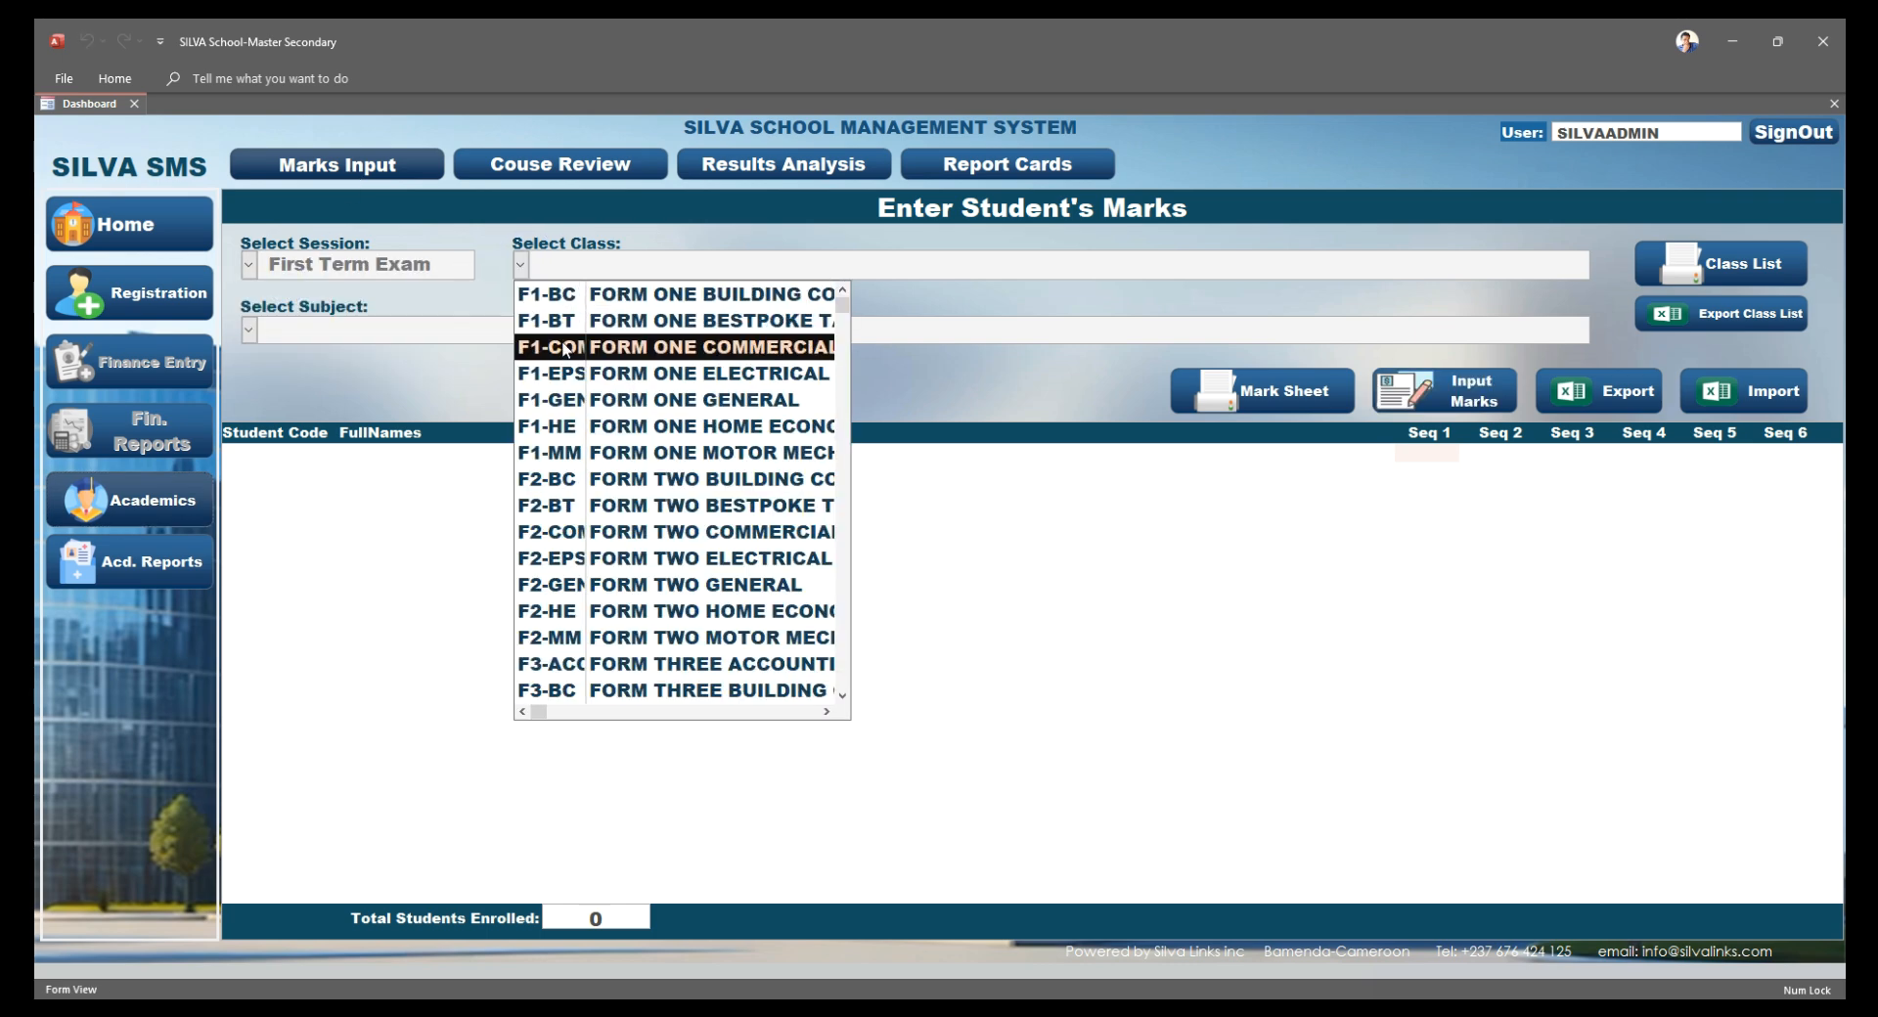
pyautogui.click(567, 401)
pyautogui.click(249, 330)
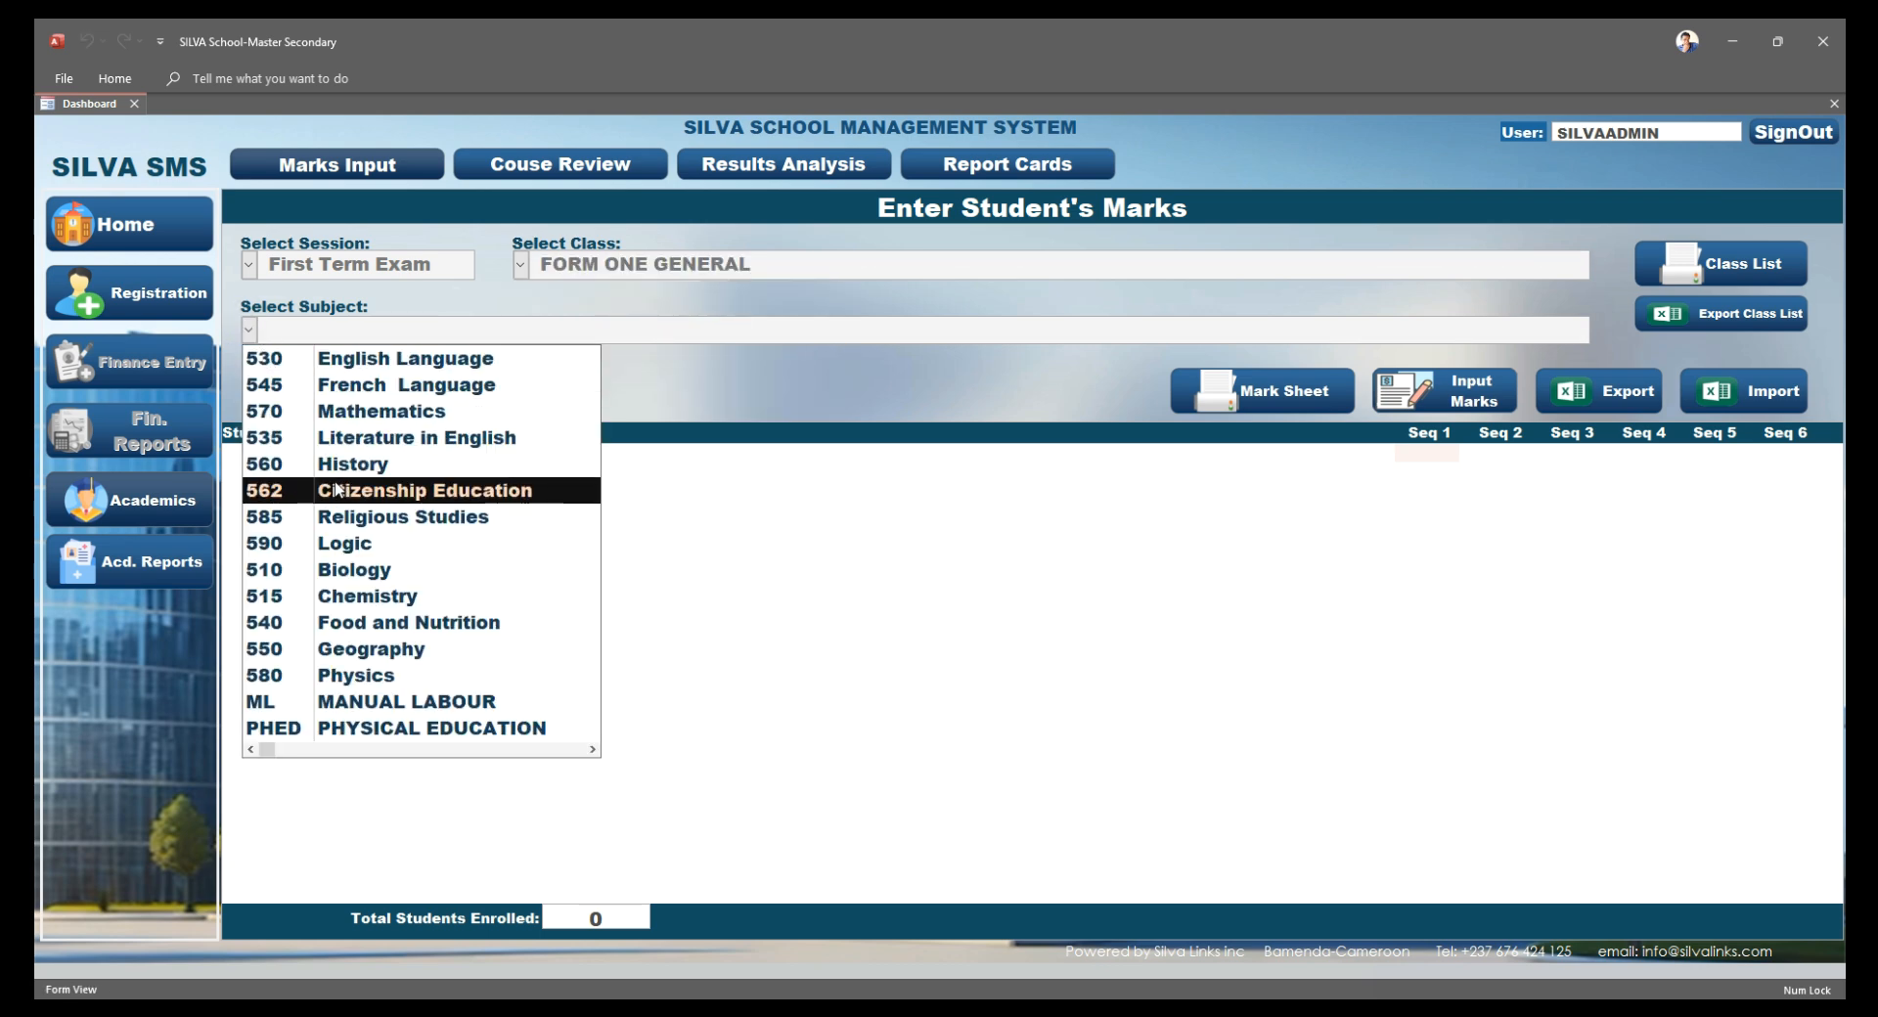
pyautogui.click(356, 459)
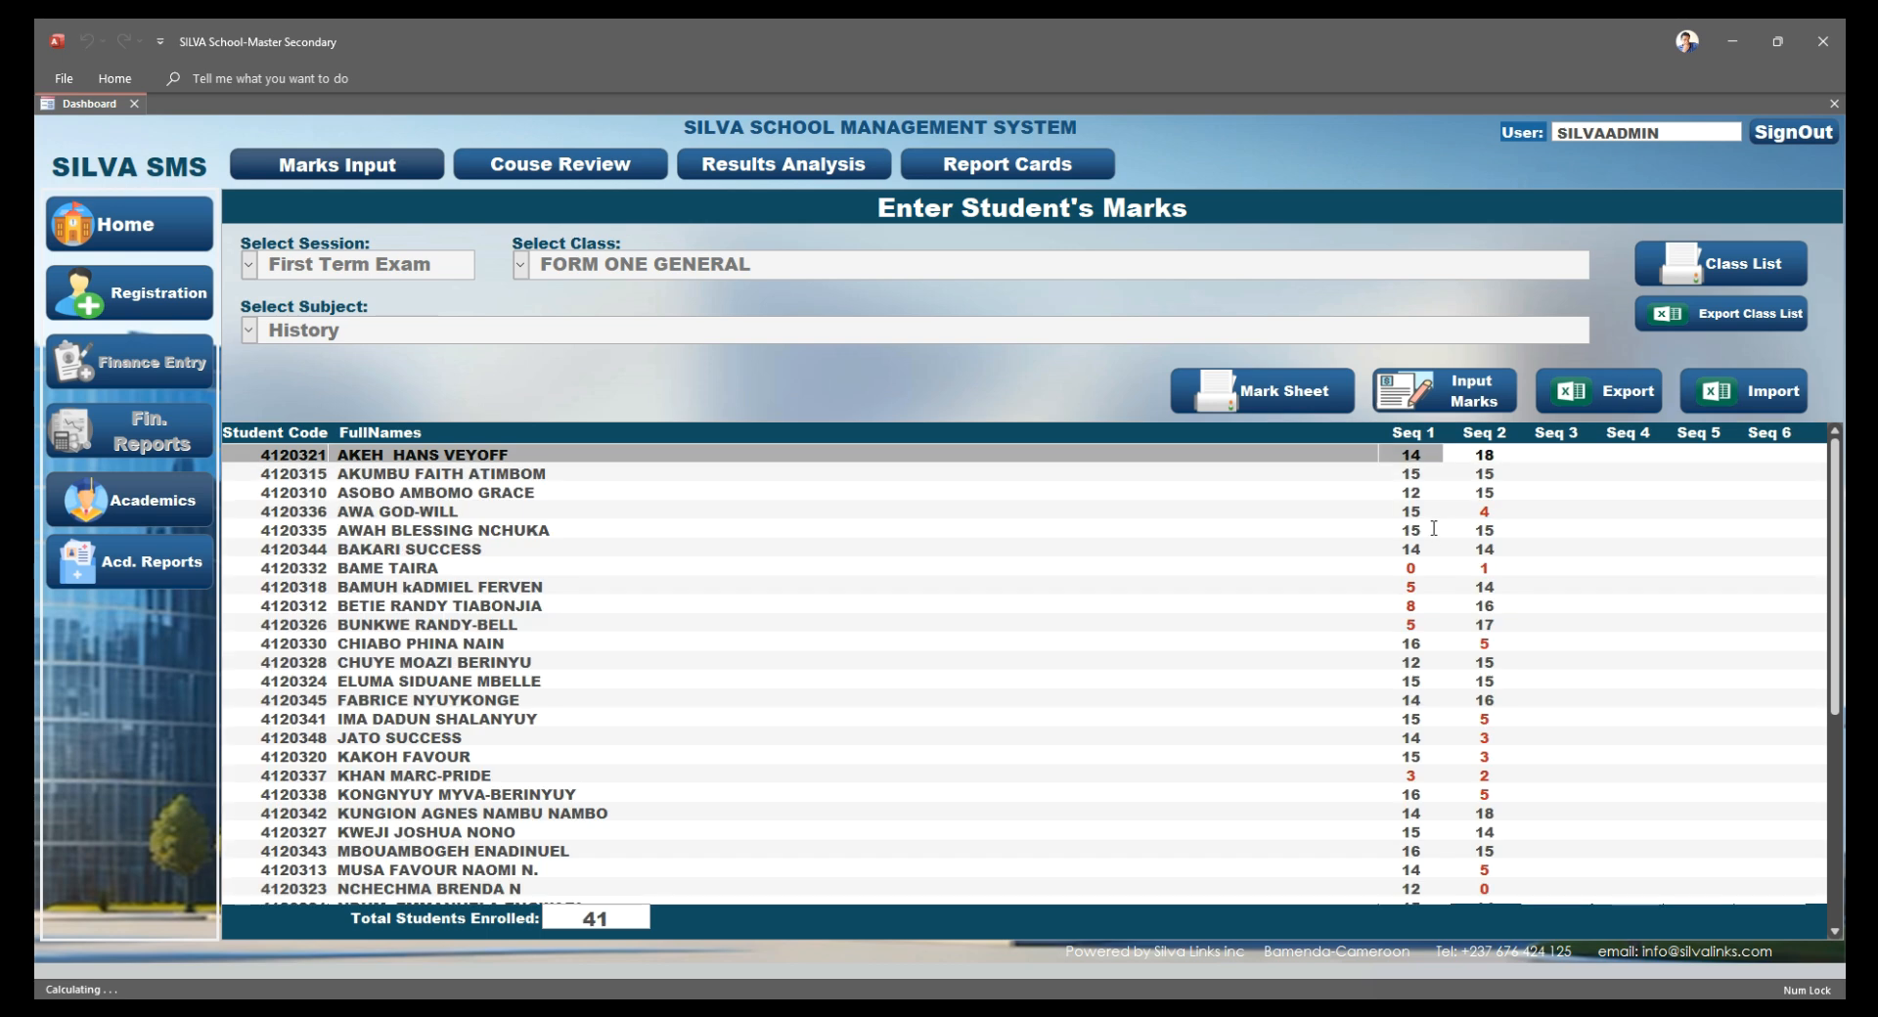
pyautogui.scroll(-3, 1541, 553)
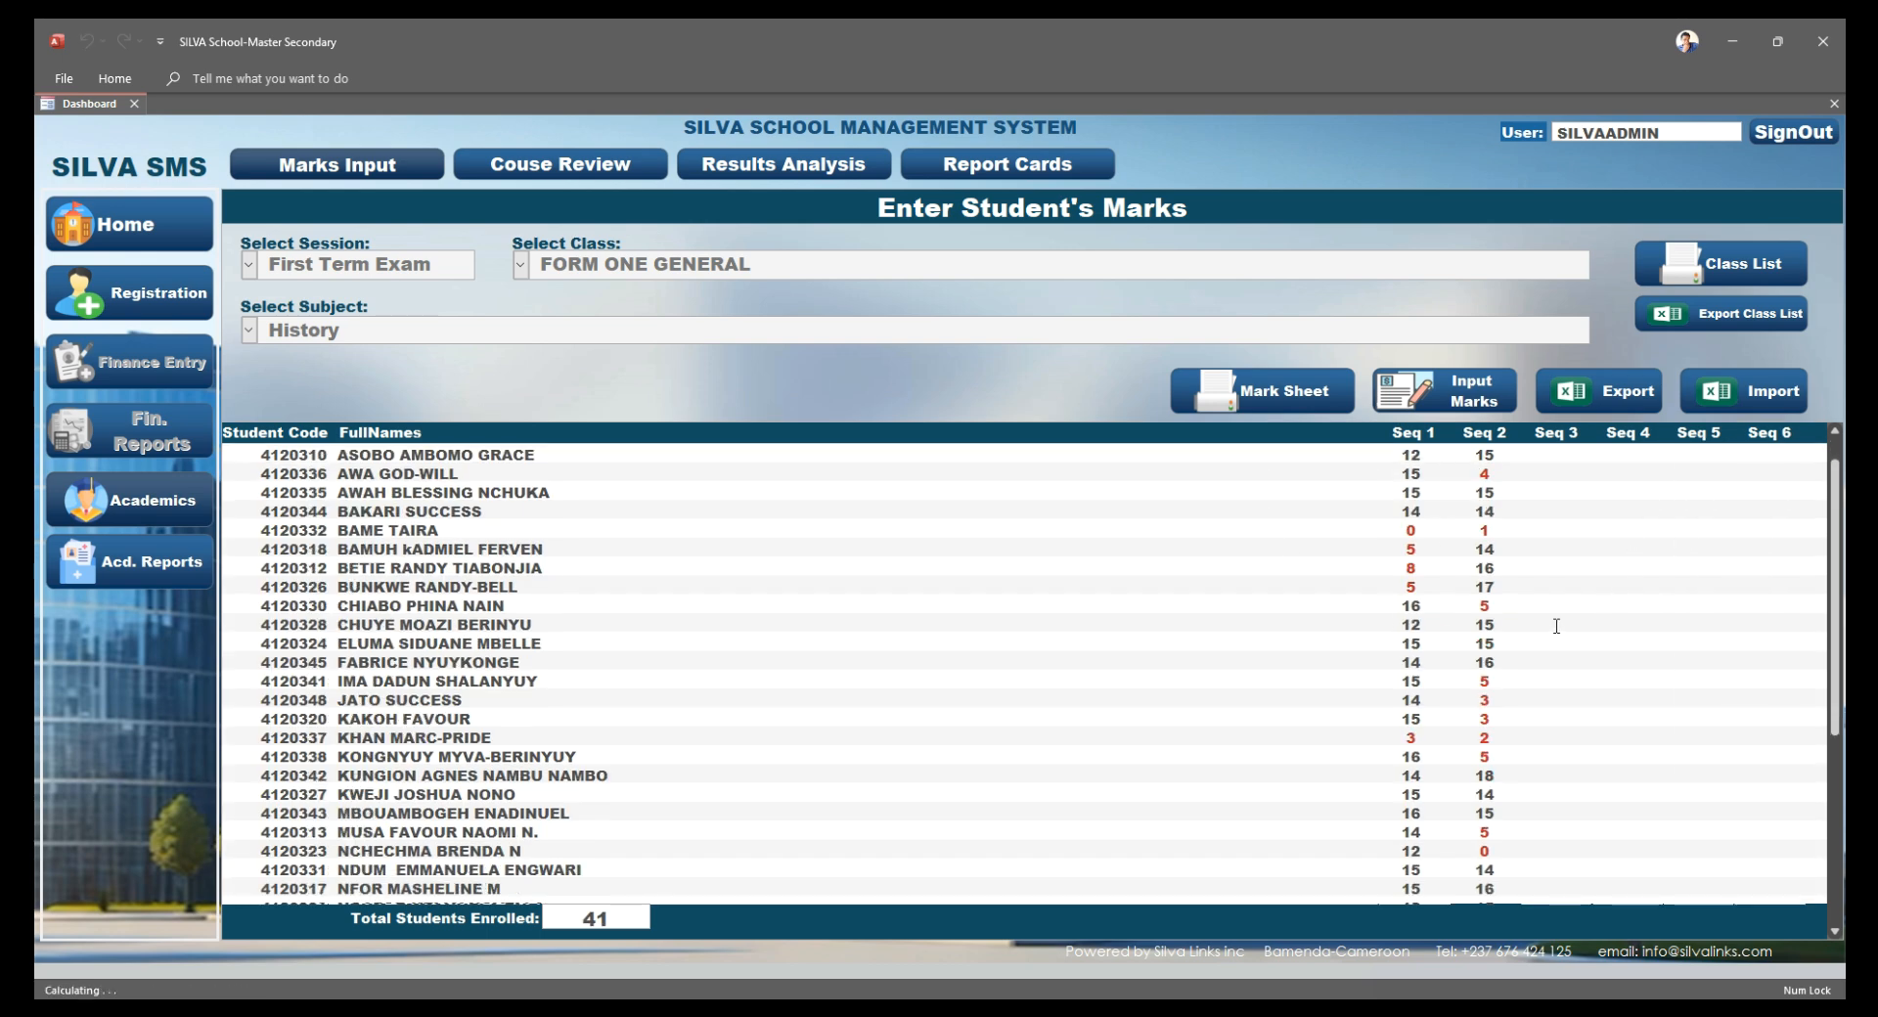
pyautogui.scroll(-2, 1532, 682)
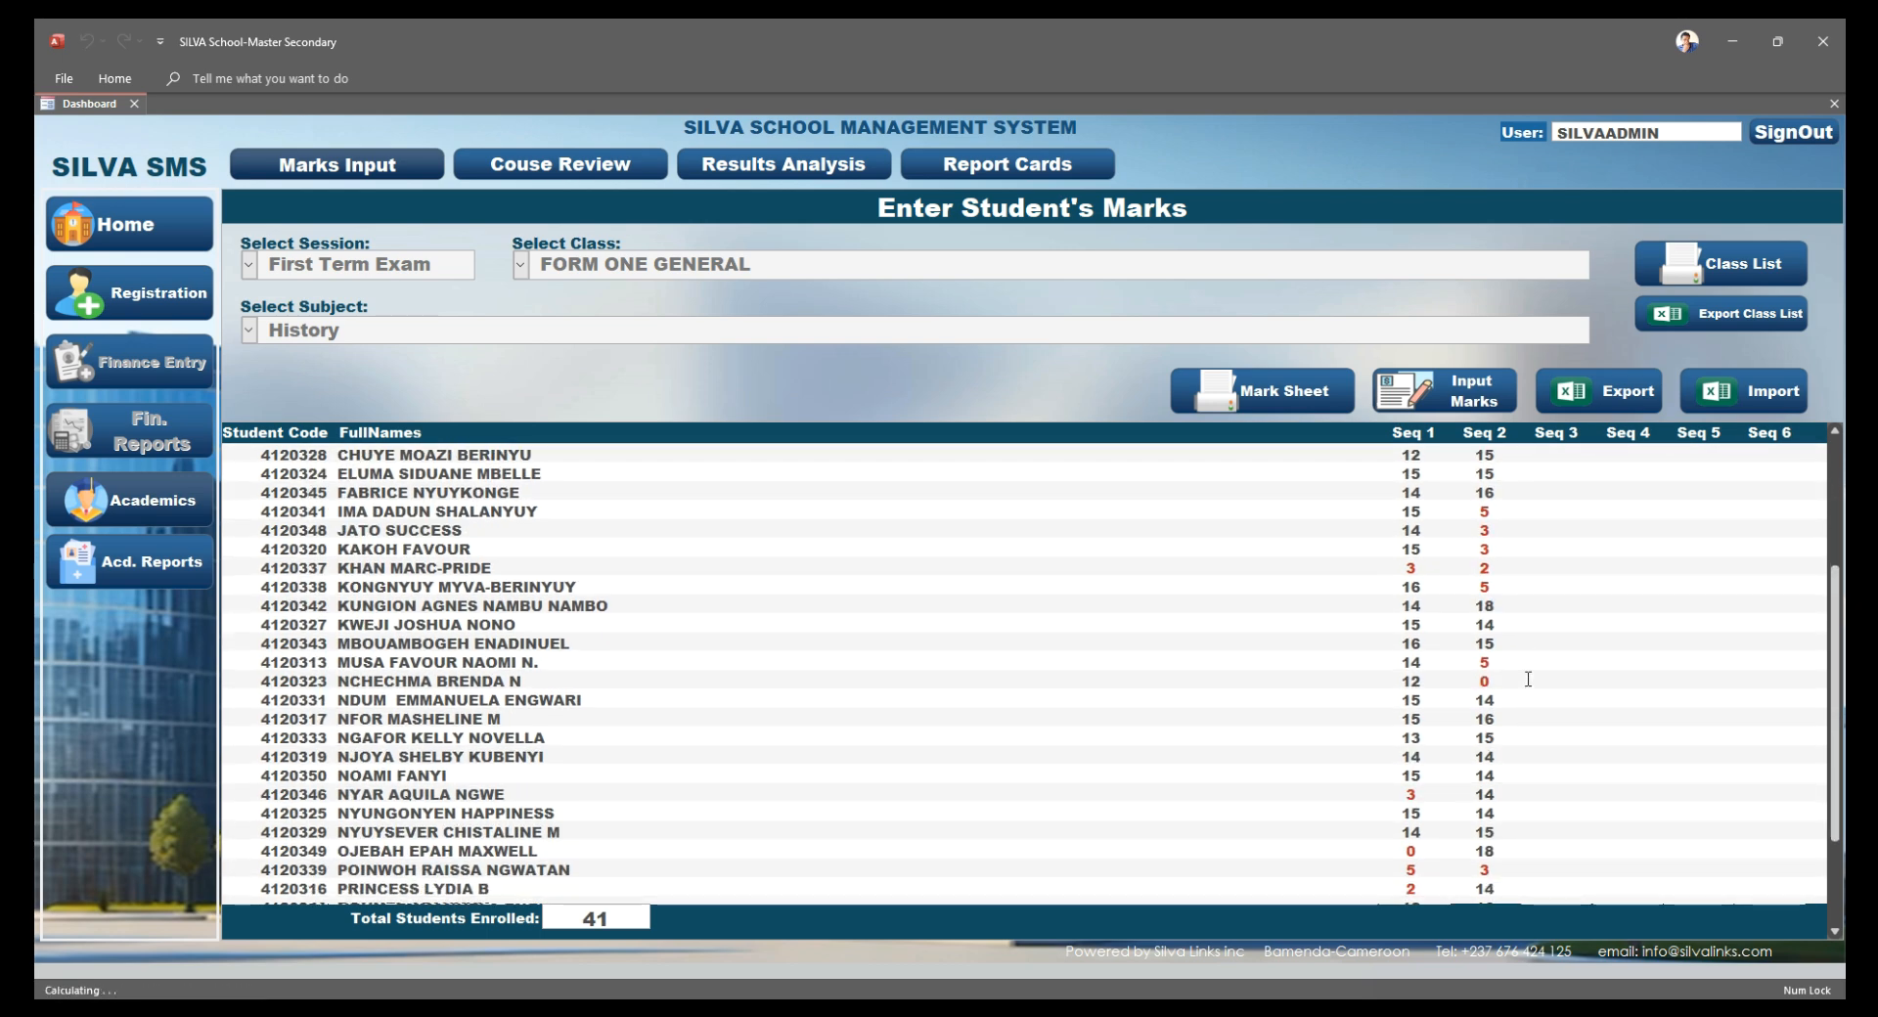
pyautogui.scroll(3, 1541, 664)
pyautogui.scroll(2, 1546, 616)
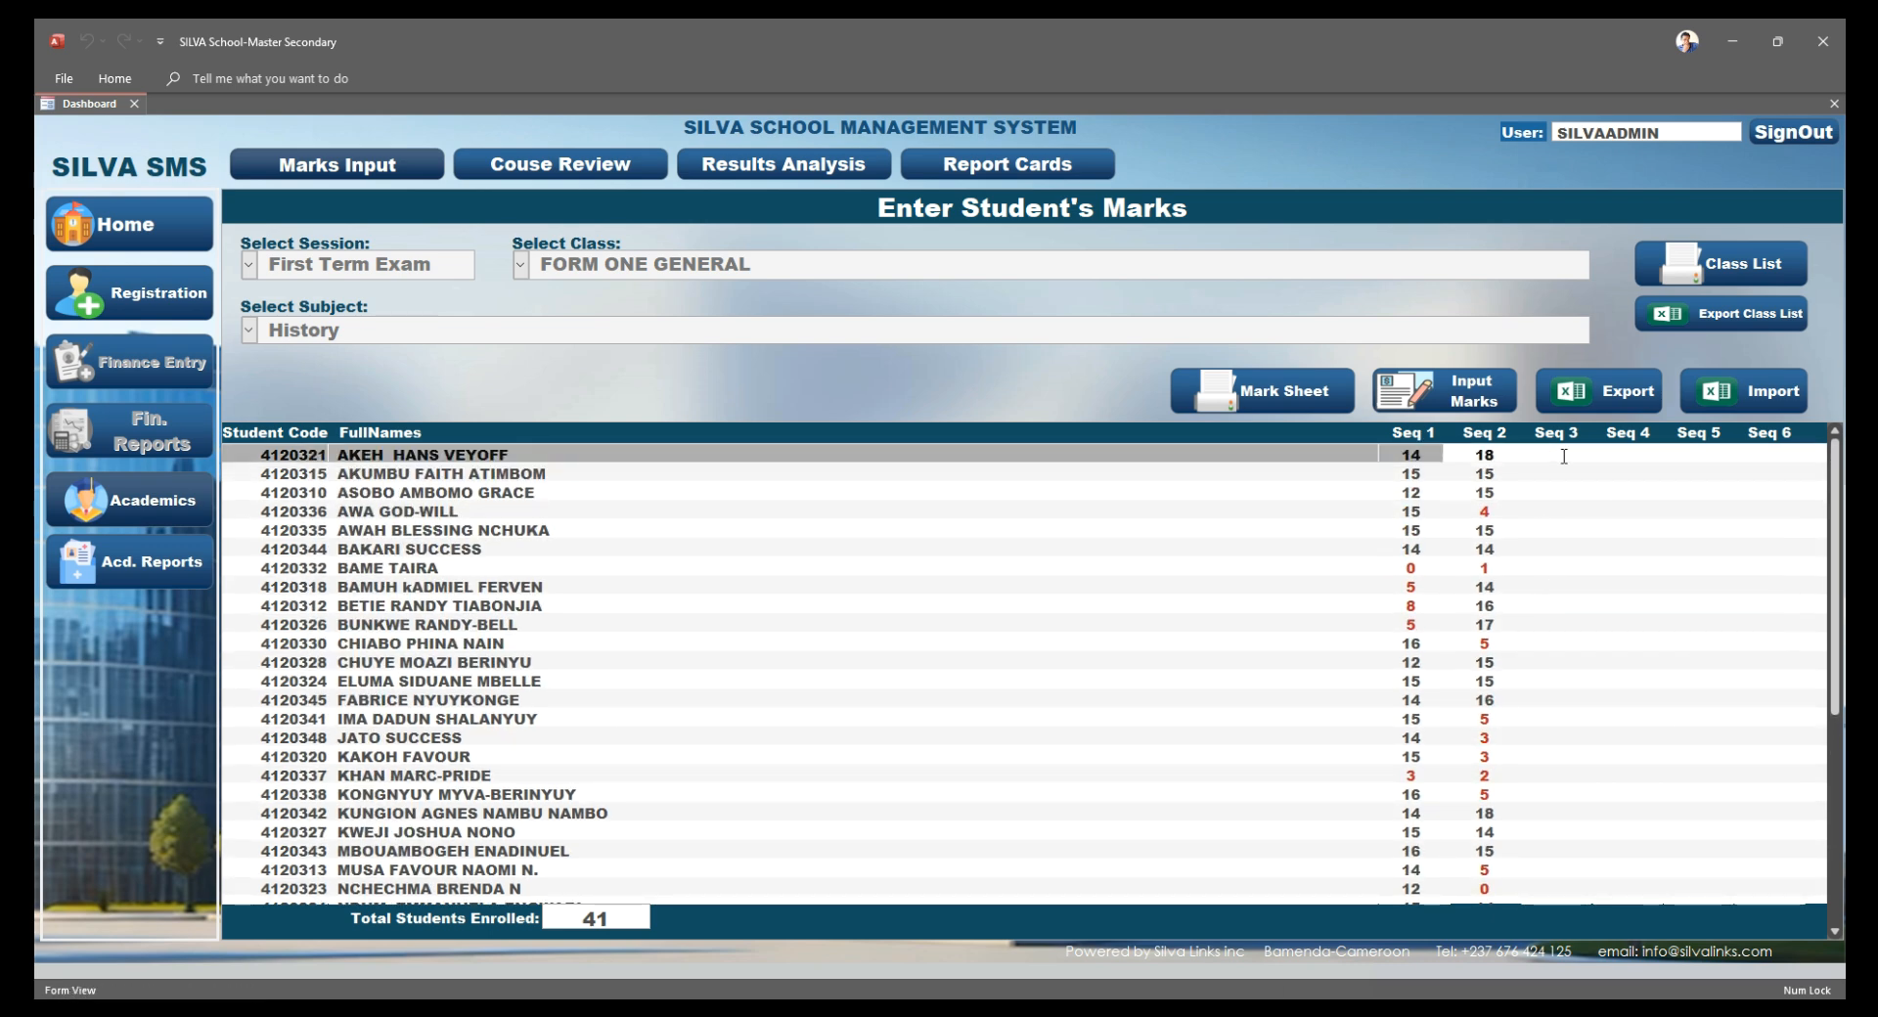
# Switch the session to Second Term Exam and preview the blank History mark sheet for FORM ONE GENERAL
pyautogui.click(250, 265)
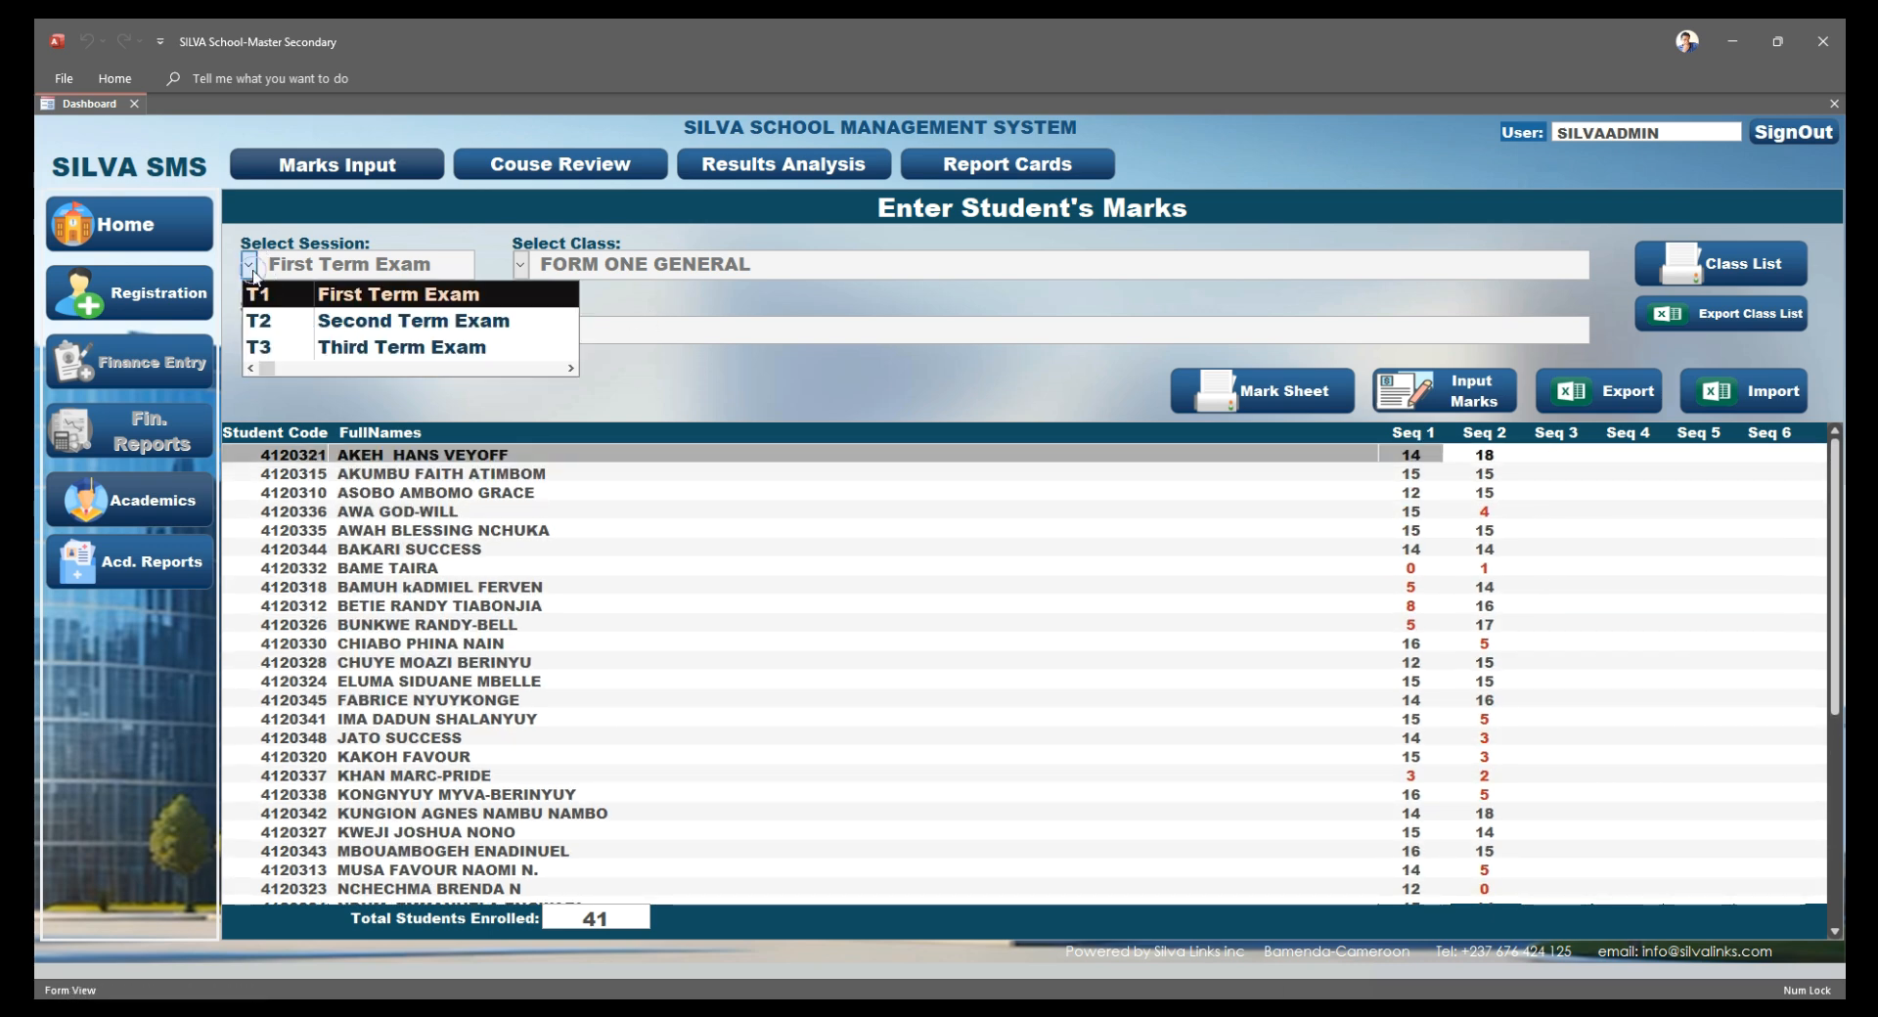
pyautogui.click(272, 315)
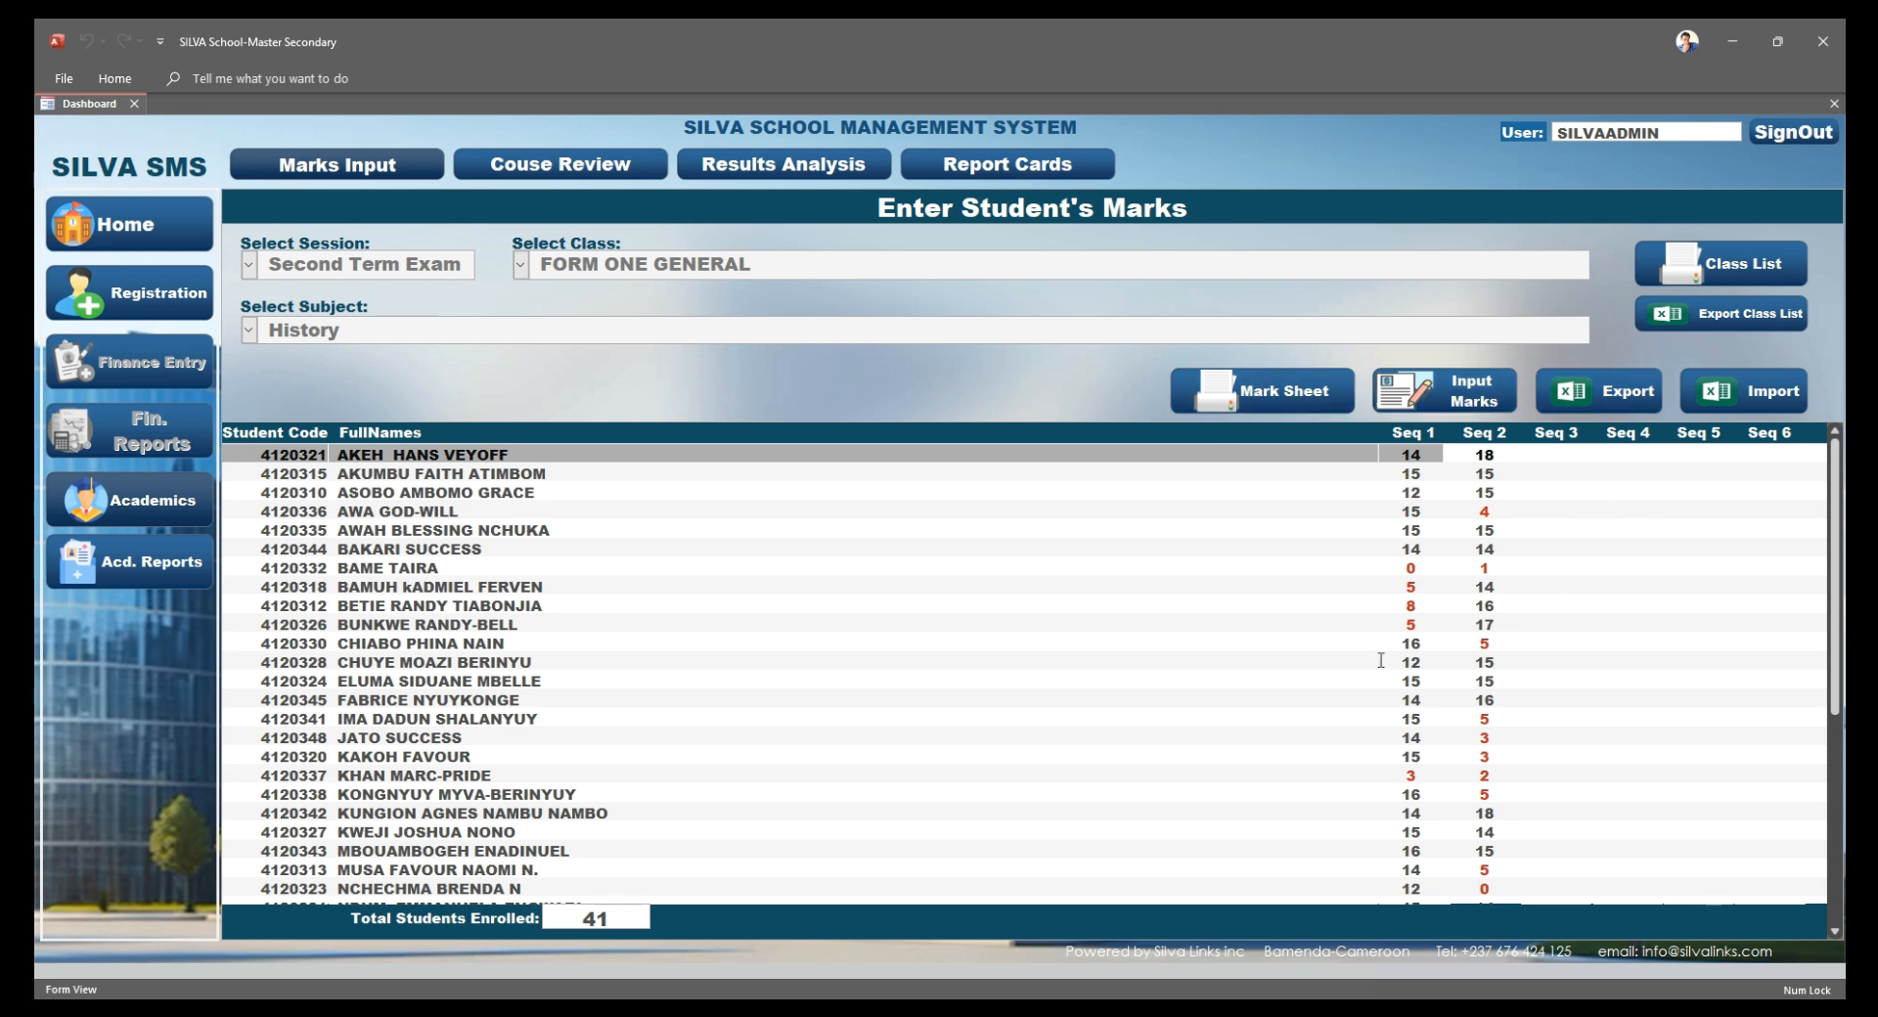
pyautogui.click(1291, 392)
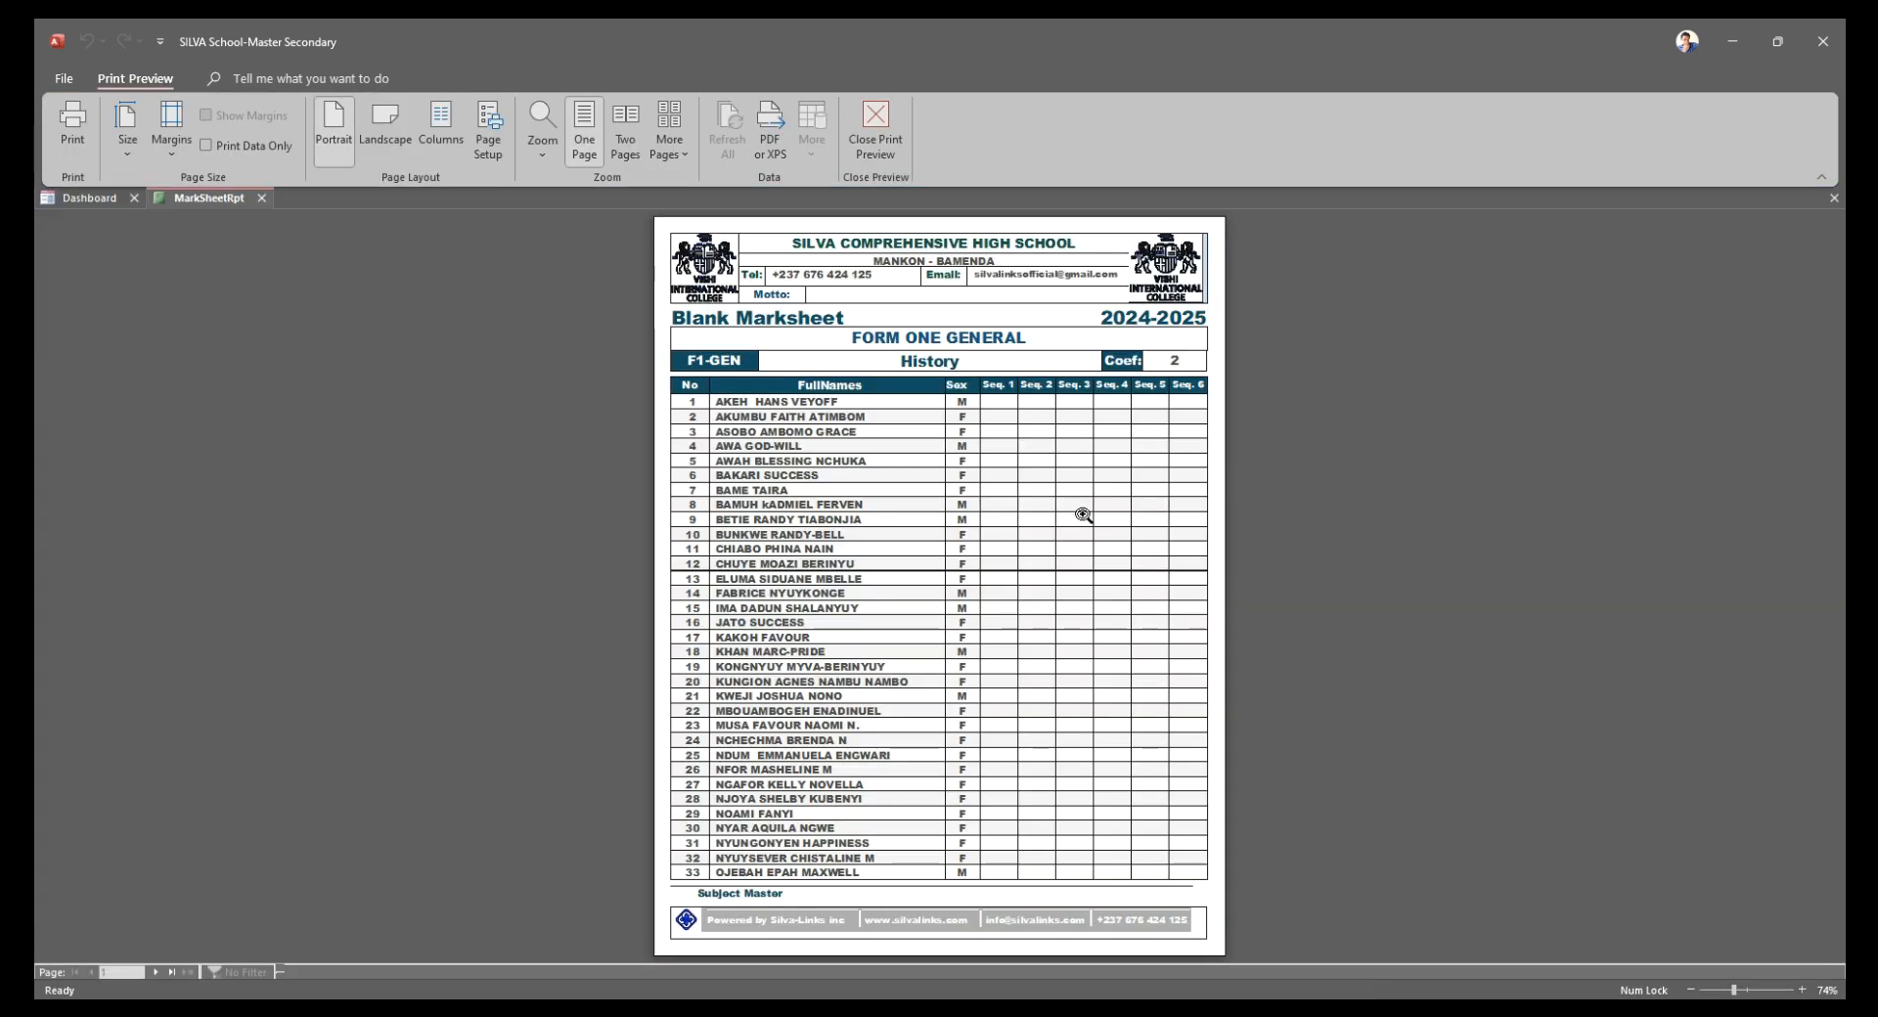
pyautogui.click(1082, 515)
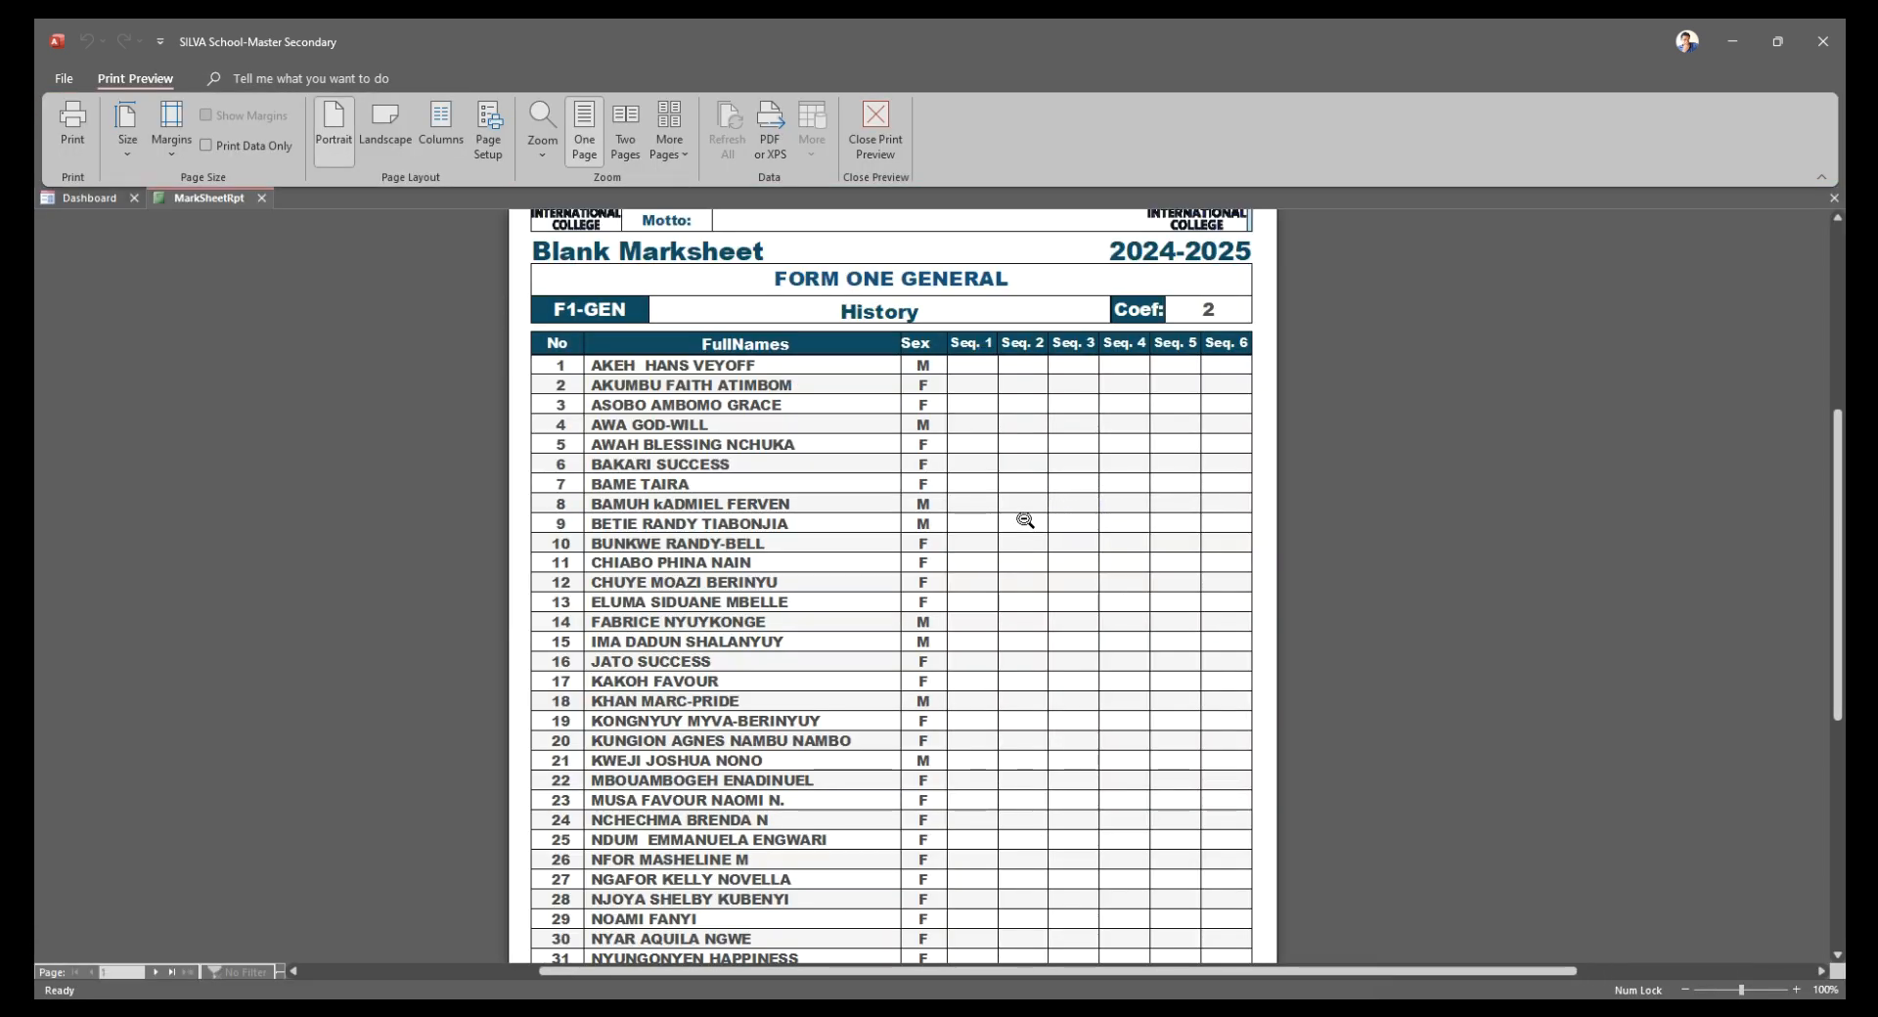
pyautogui.click(1024, 520)
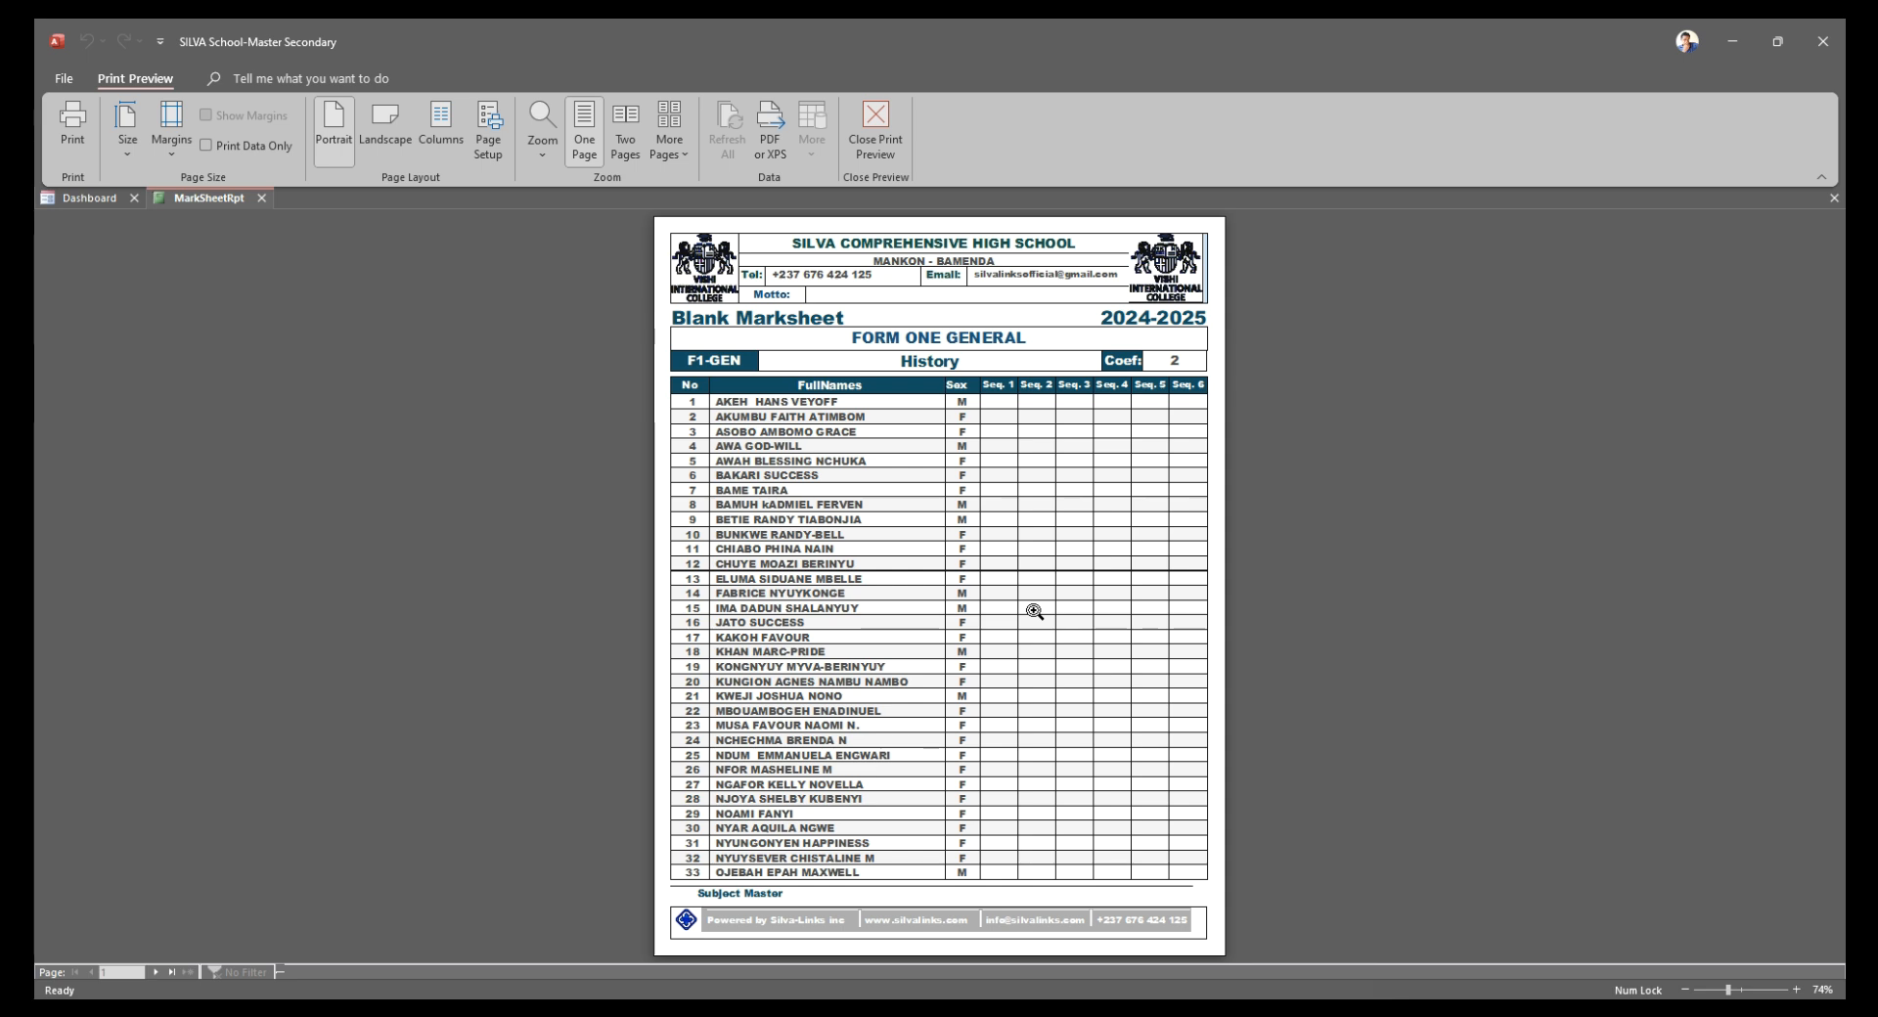
# View the mark sheet's print options without printing, and check its second page before returning to the first
pyautogui.click(72, 127)
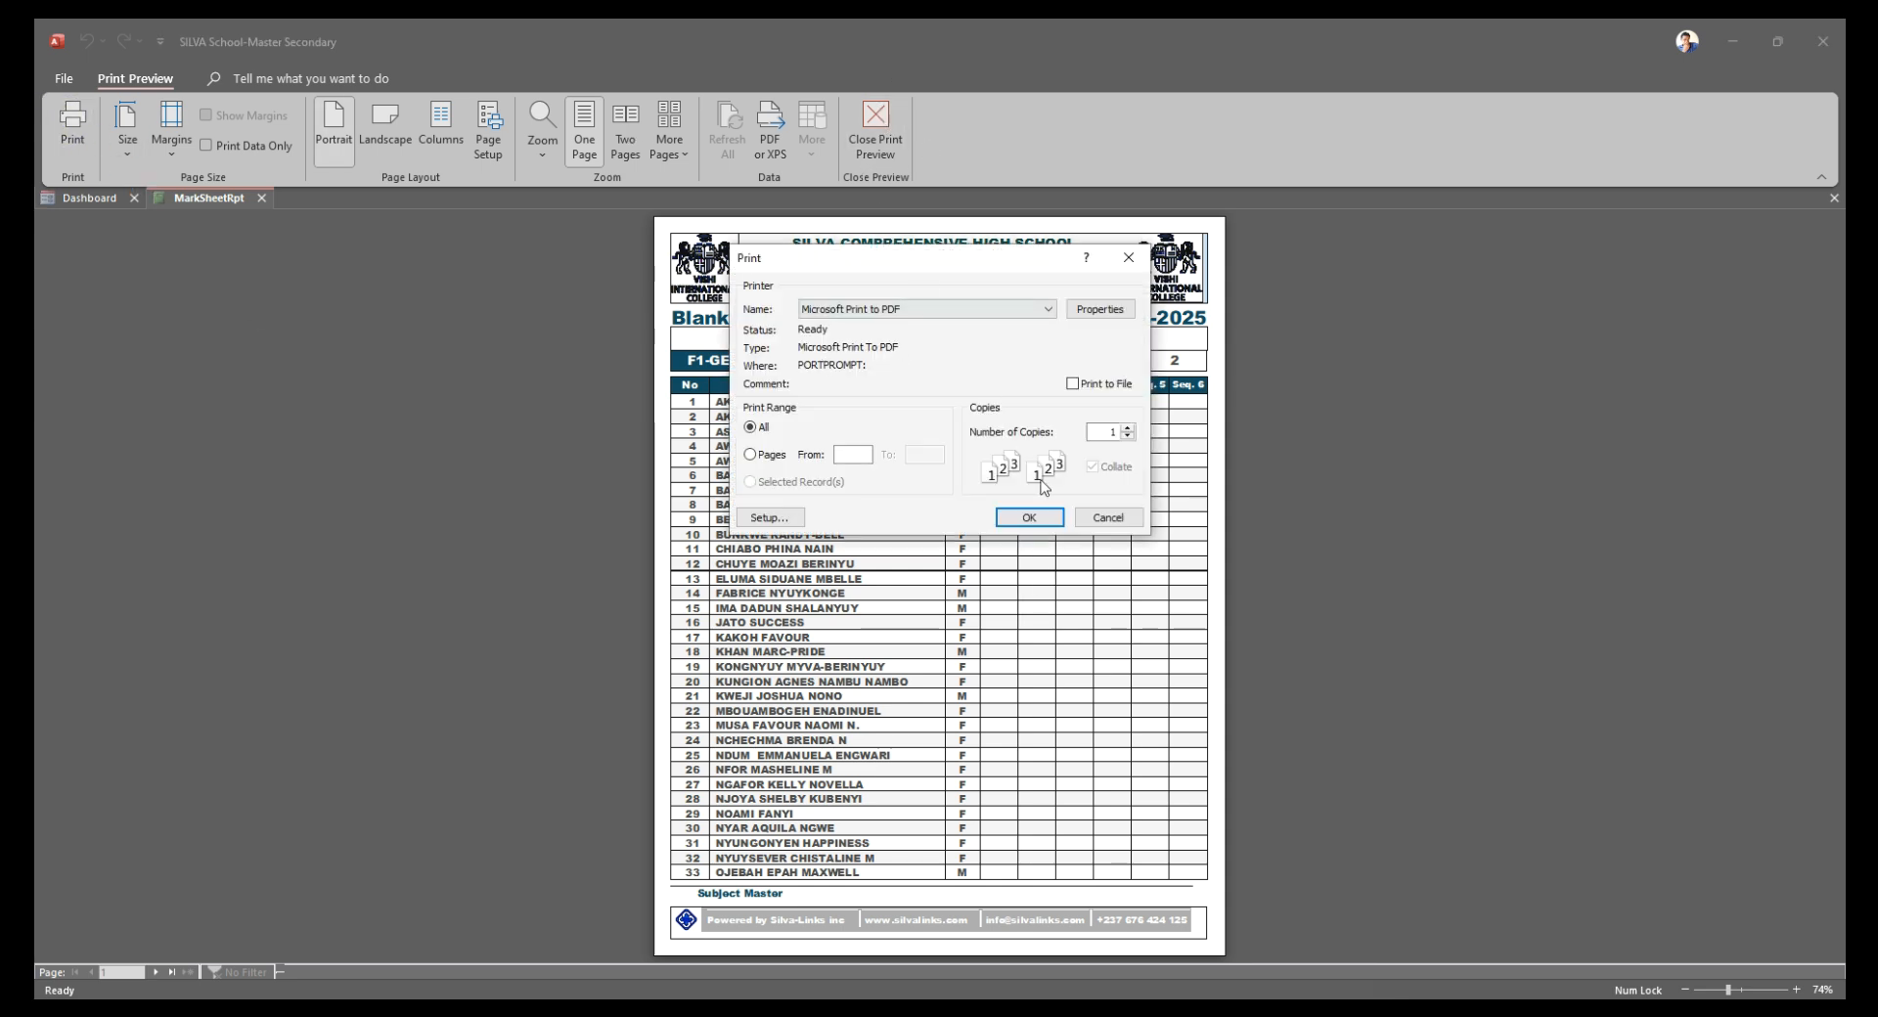
pyautogui.click(1108, 518)
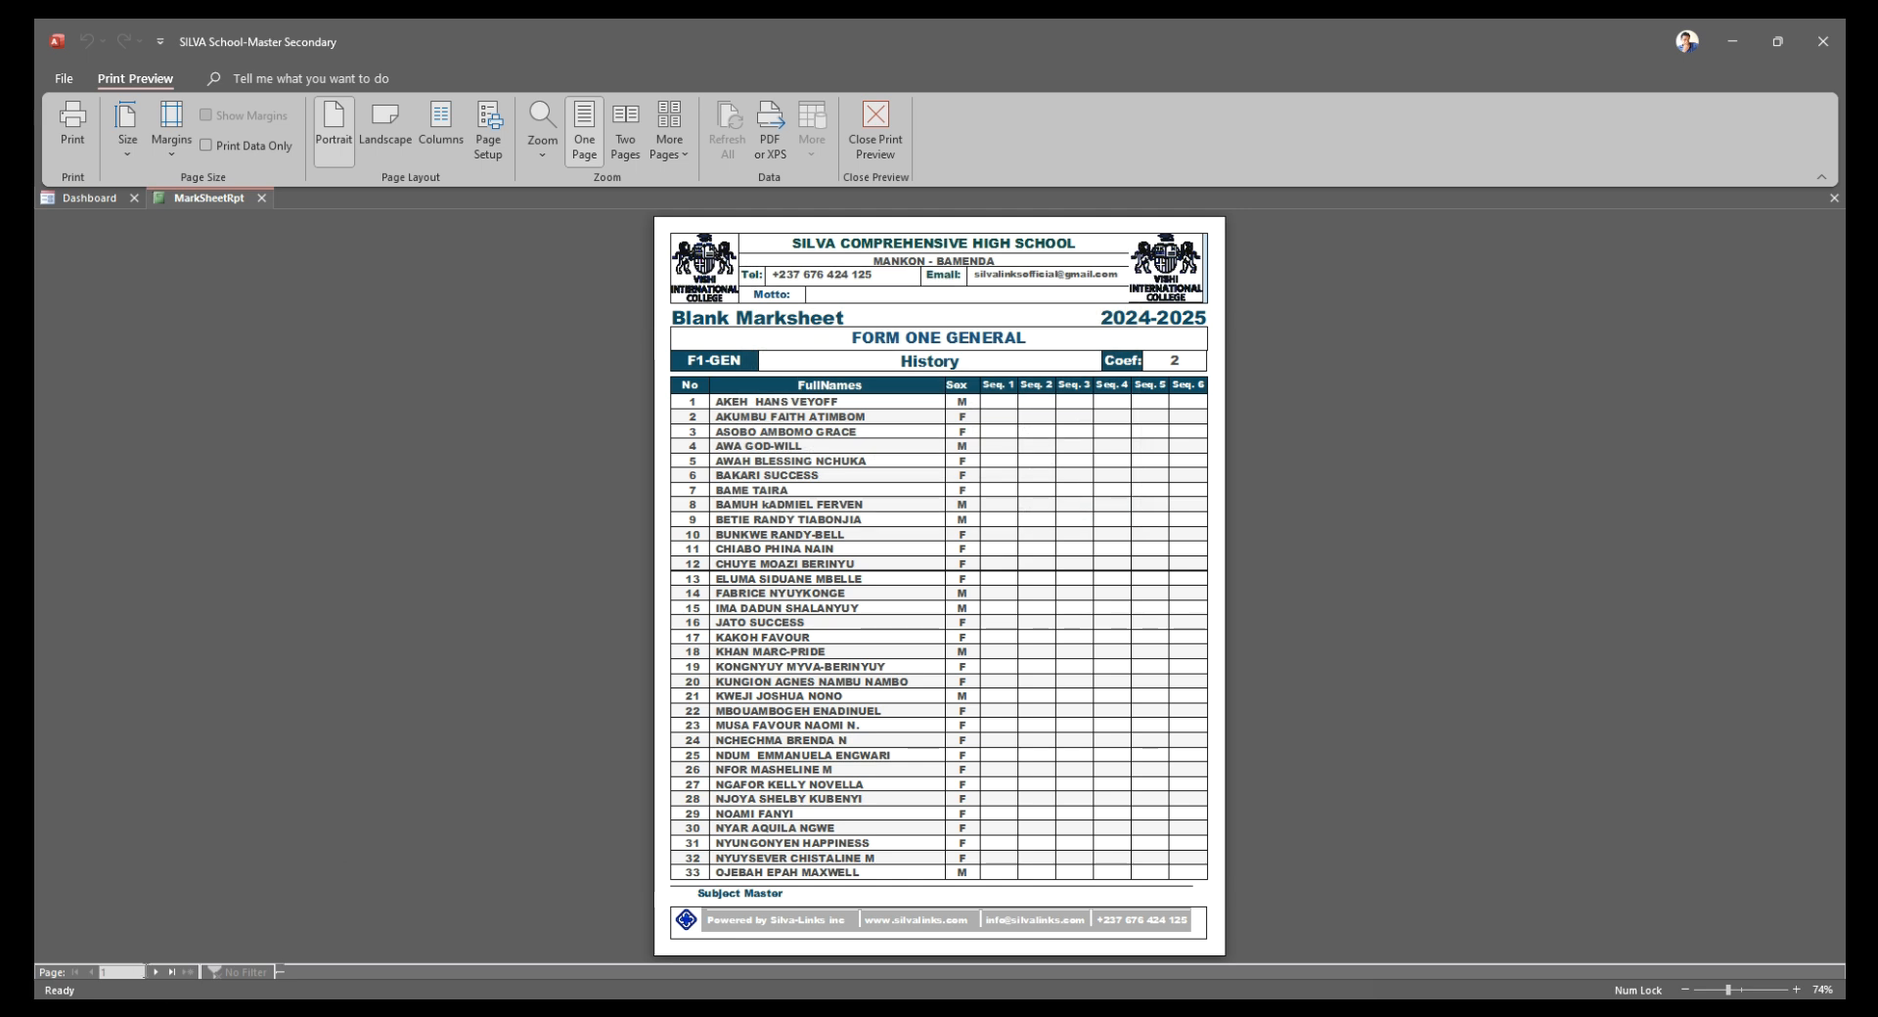
pyautogui.click(154, 972)
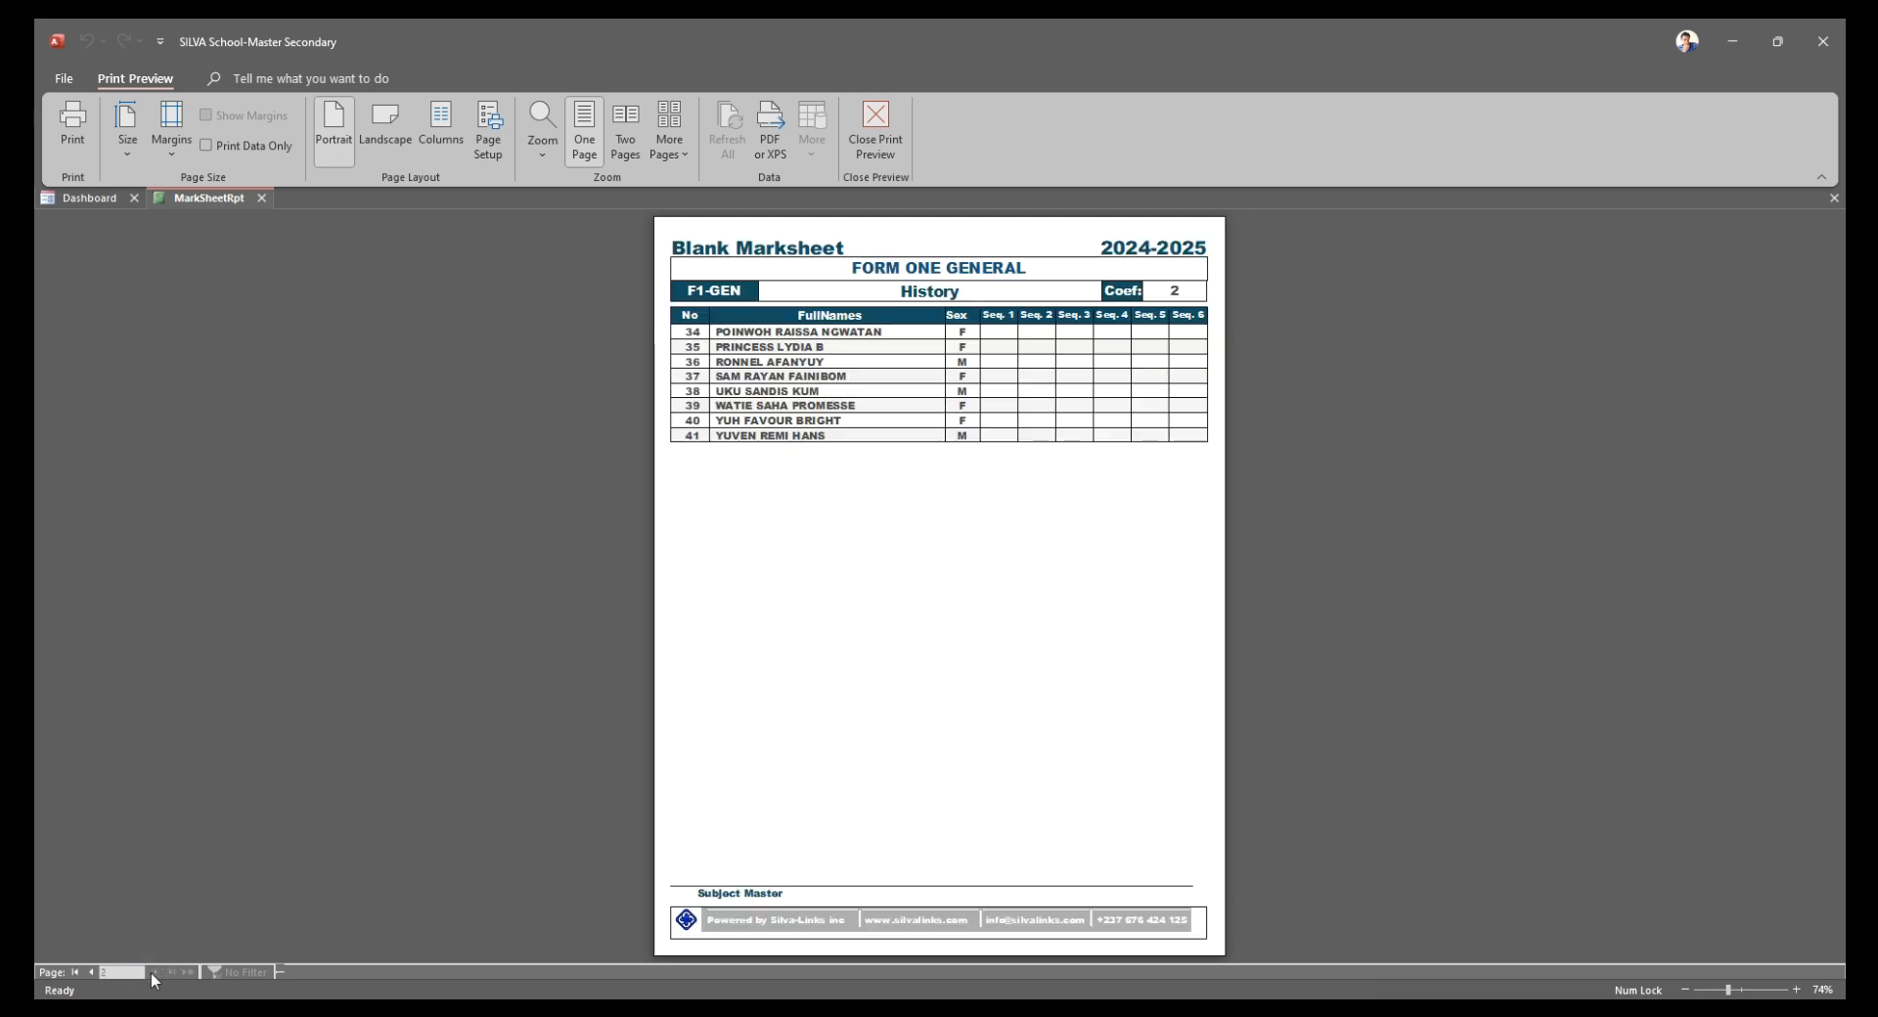
pyautogui.click(90, 972)
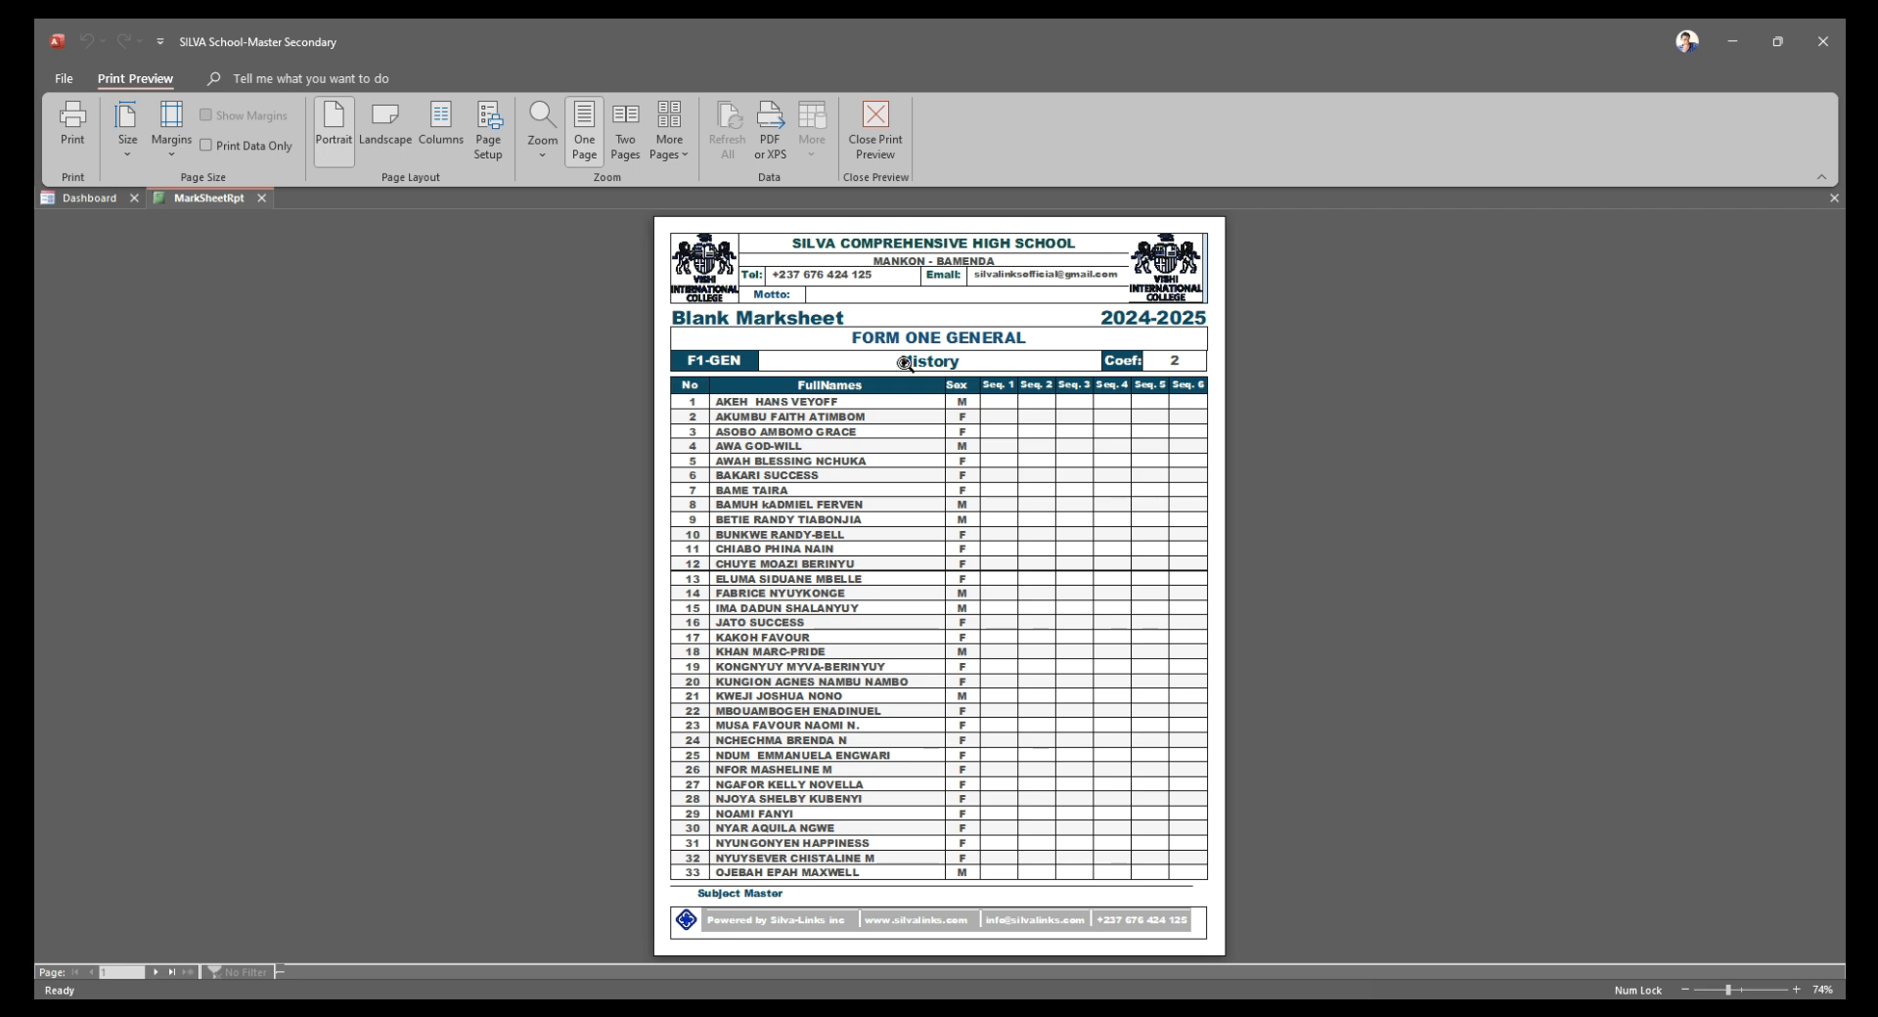
# View the PDF export options for the mark sheet without publishing, and close the print preview
pyautogui.click(772, 127)
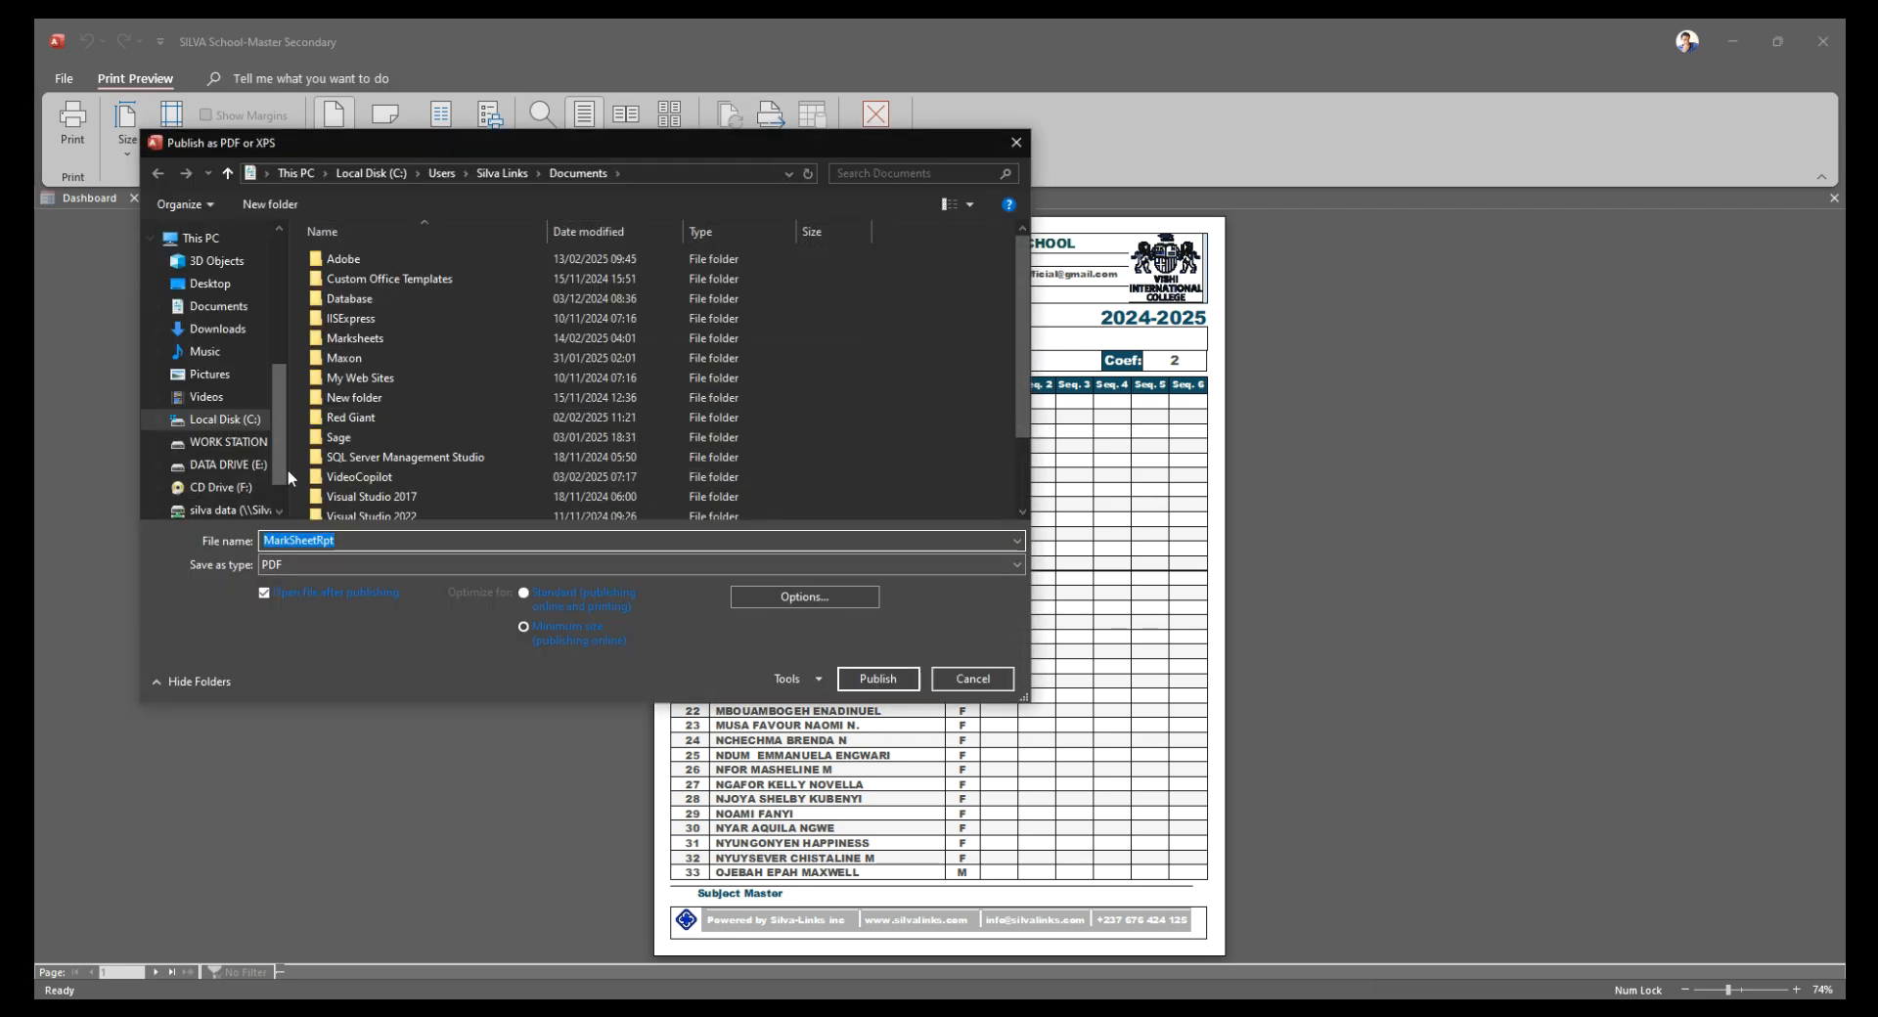
pyautogui.click(1001, 686)
pyautogui.click(873, 117)
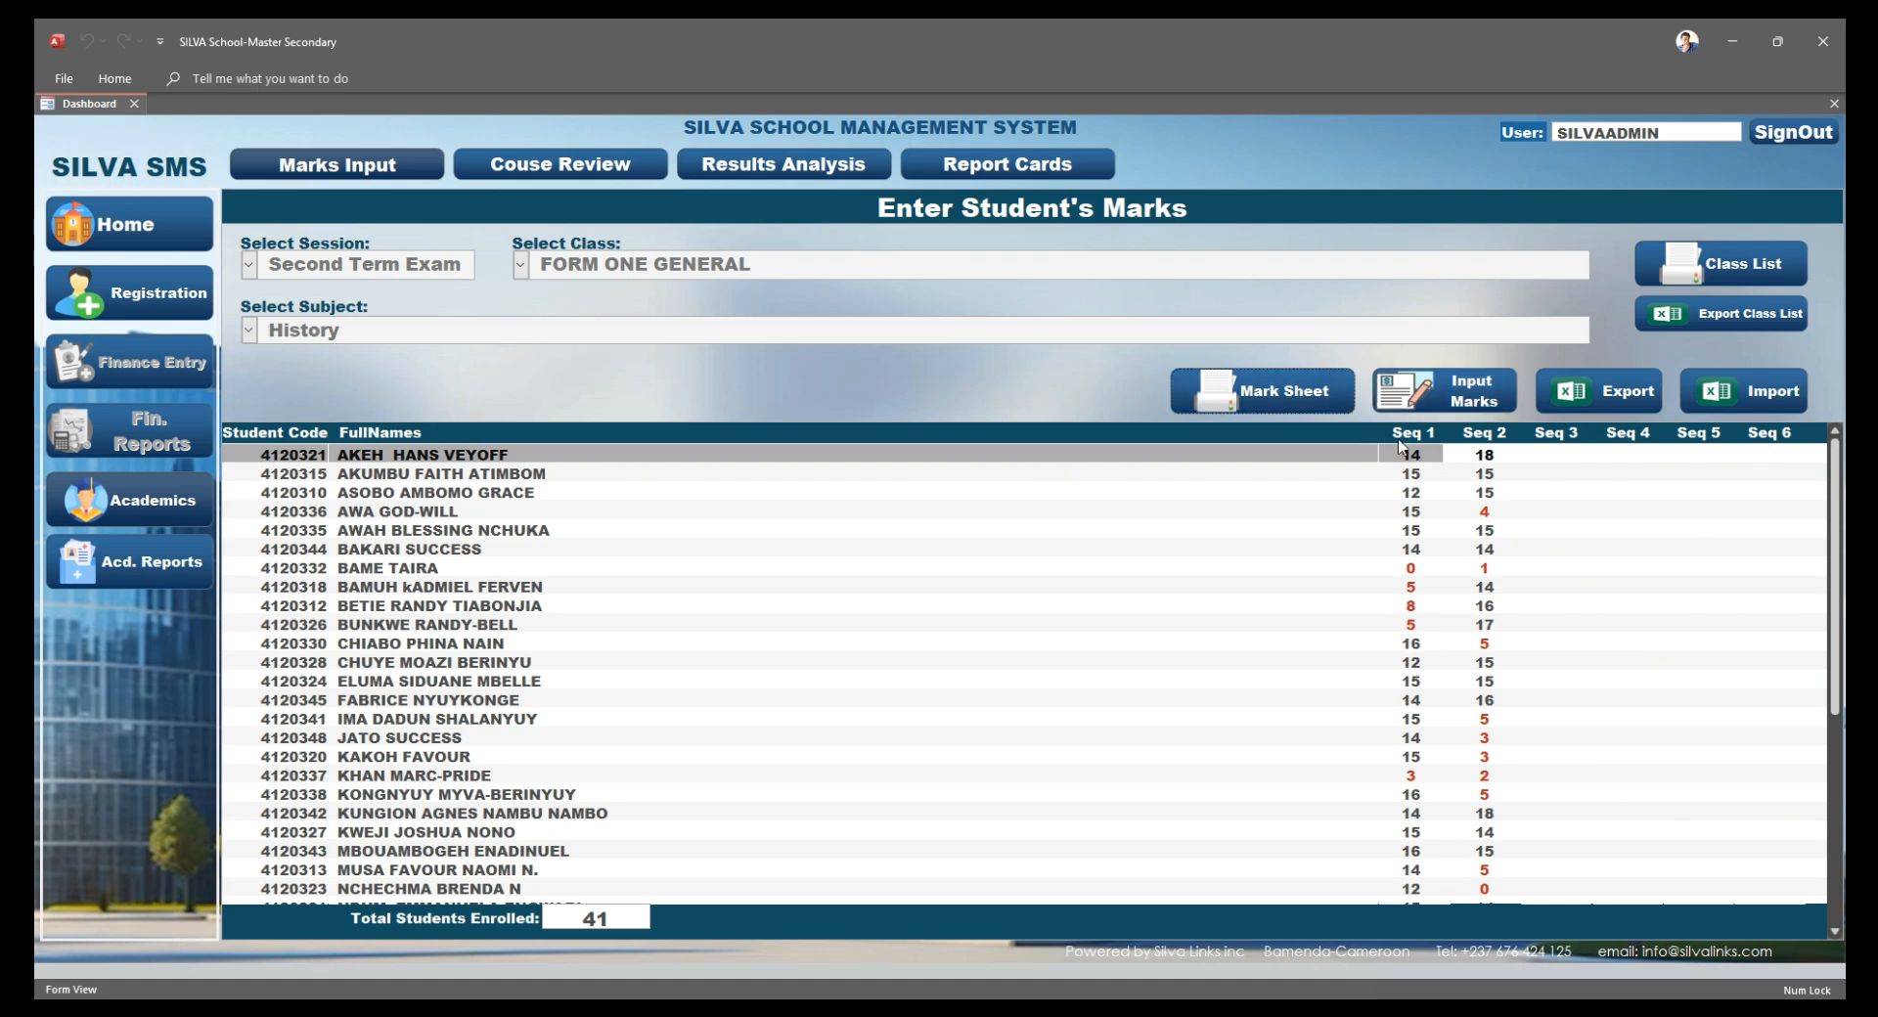
# Open the second-term History marks input form and enter 14 for Seq.3 and 15 for Seq.4 for the first two students
pyautogui.click(1444, 390)
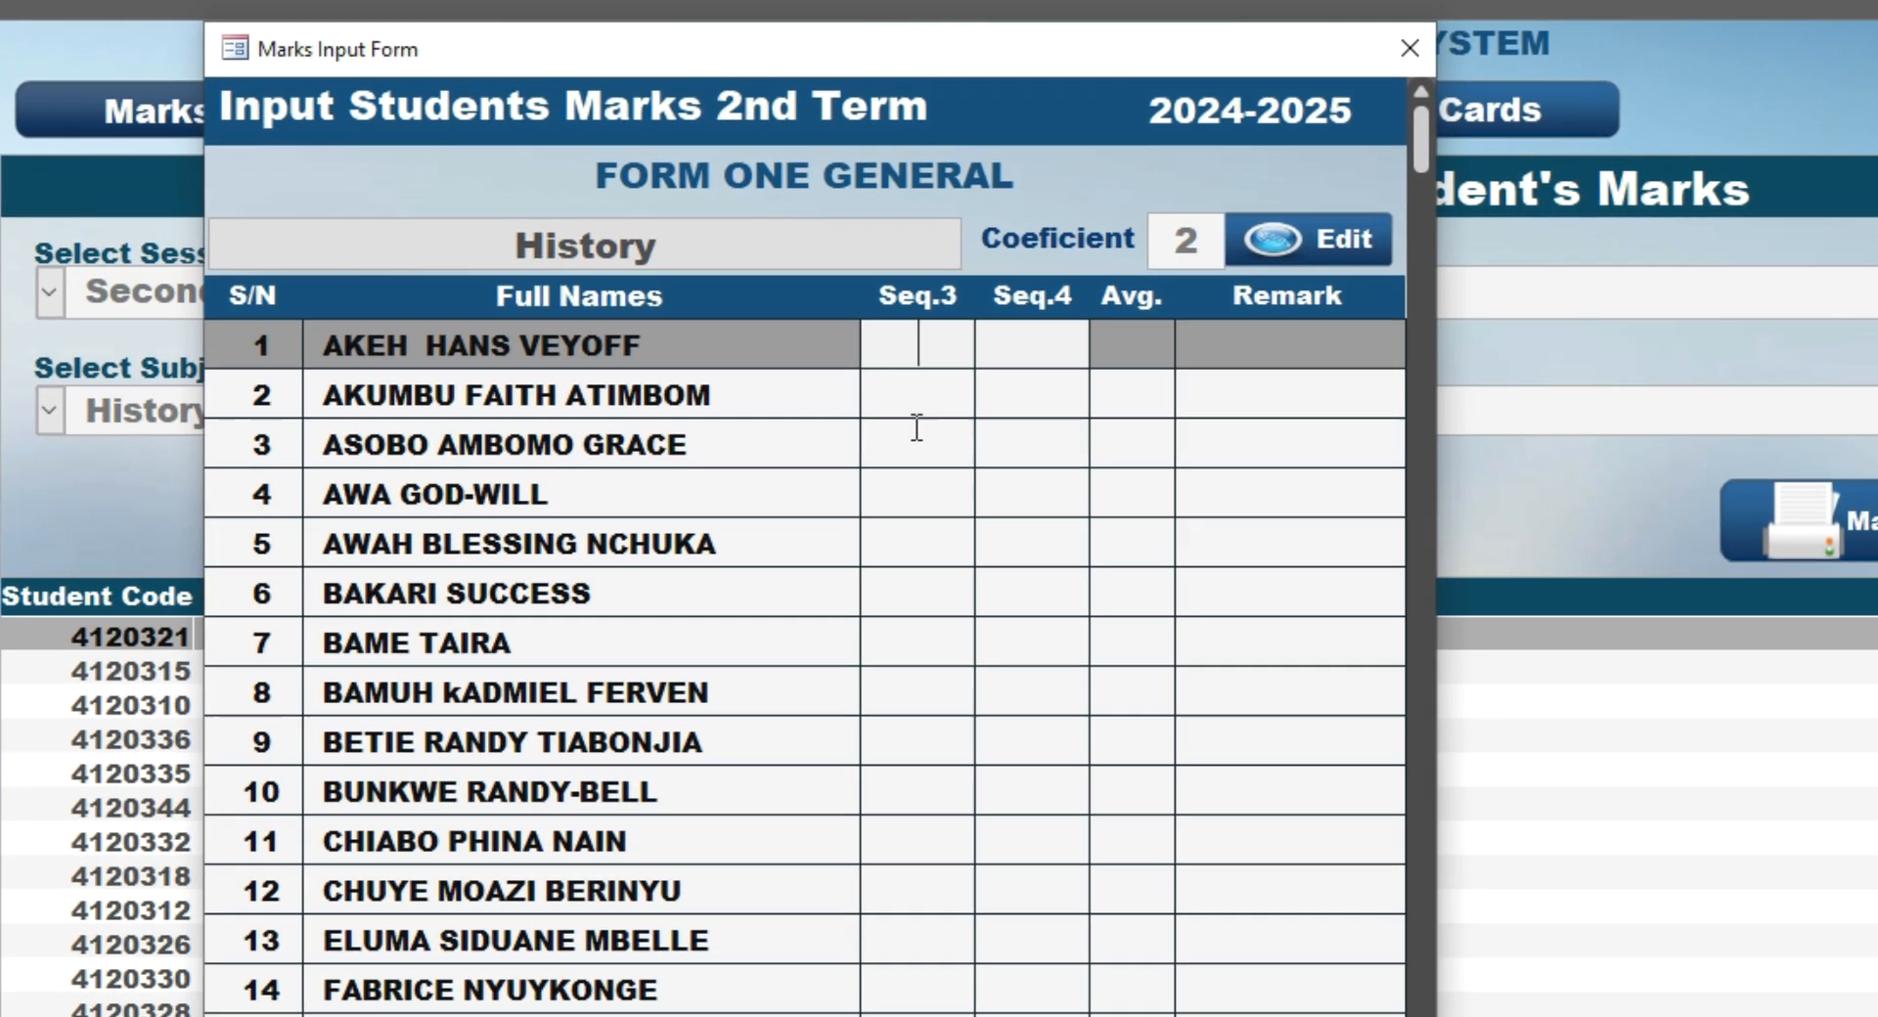
pyautogui.write('14')
pyautogui.press('Tab')
pyautogui.write('15')
pyautogui.press('Tab')
pyautogui.write('14')
pyautogui.press('Tab')
pyautogui.write('15')
pyautogui.press('Tab')
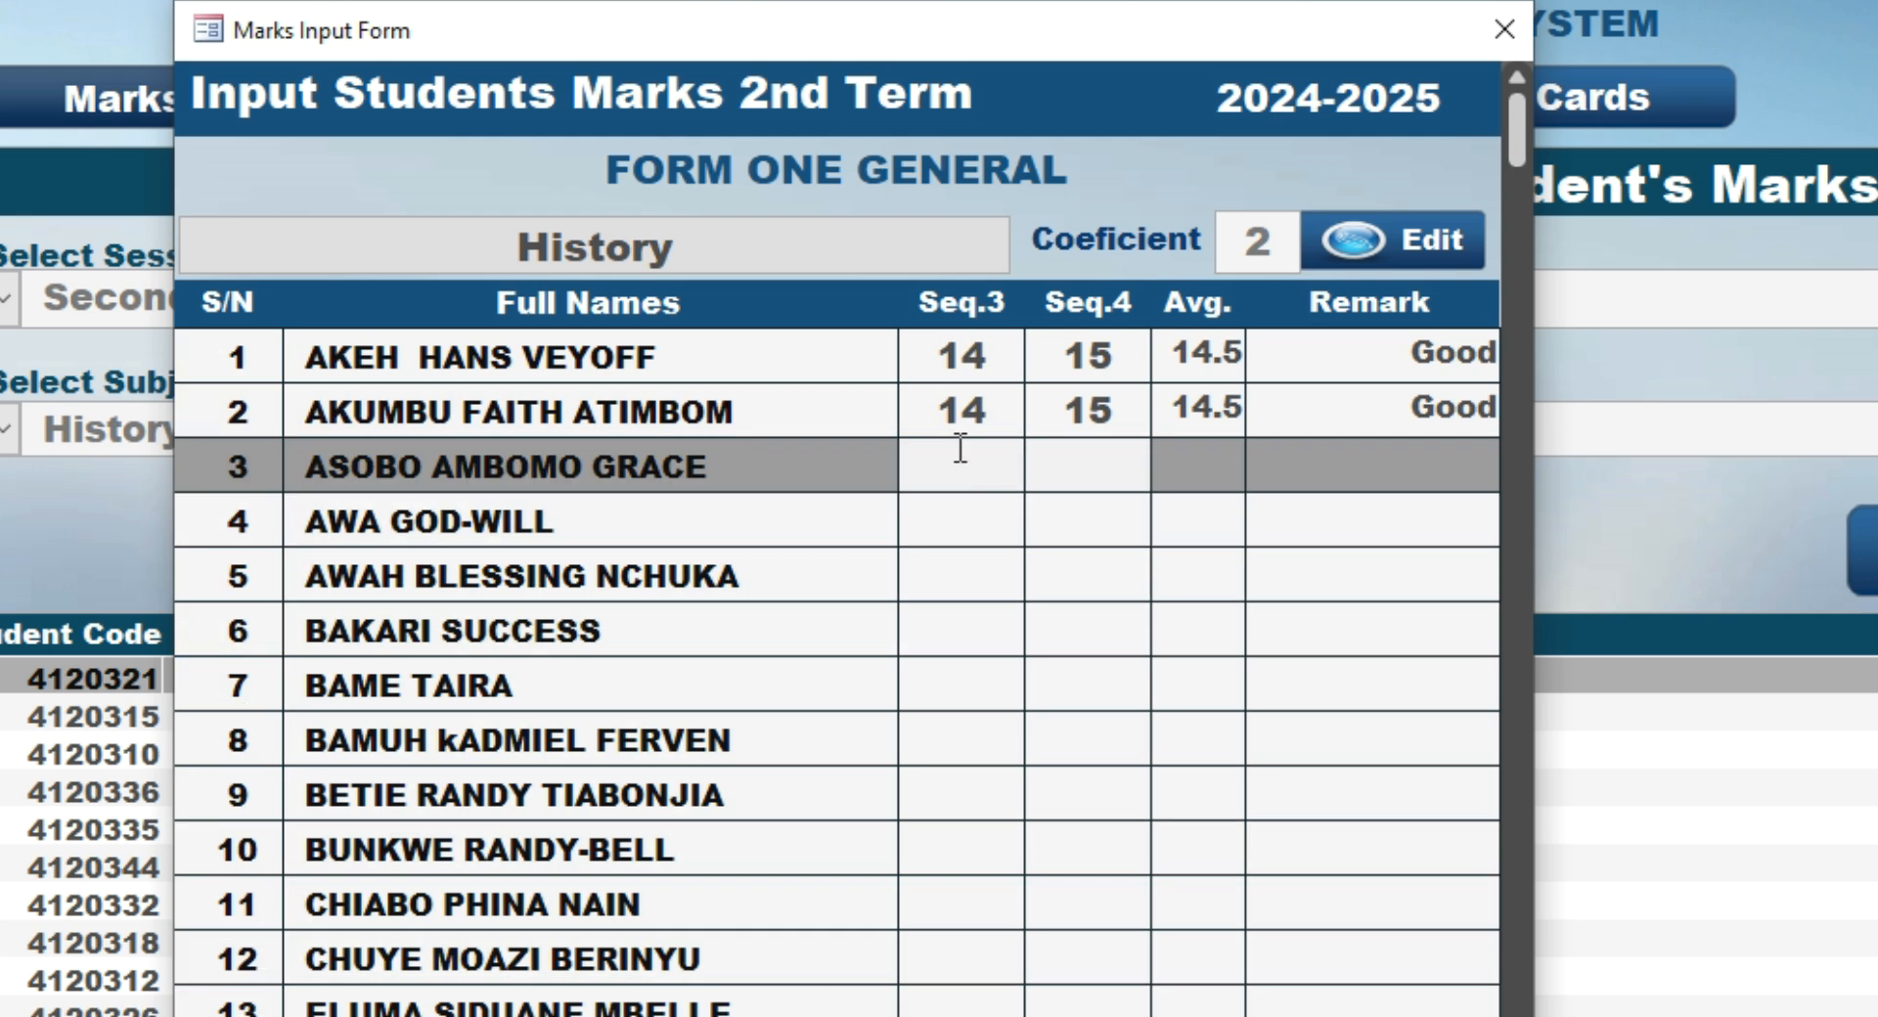
# Enter Seq.3 and Seq.4 marks of 12 and 12 for the third student, 12 and 4 for the fourth, and Seq.3 mark 5 for the fifth
pyautogui.write('12')
pyautogui.press('Tab')
pyautogui.write('12')
pyautogui.press('Tab')
pyautogui.write('12')
pyautogui.press('Tab')
pyautogui.write('4')
pyautogui.press('Tab')
pyautogui.write('5')
pyautogui.press('Tab')
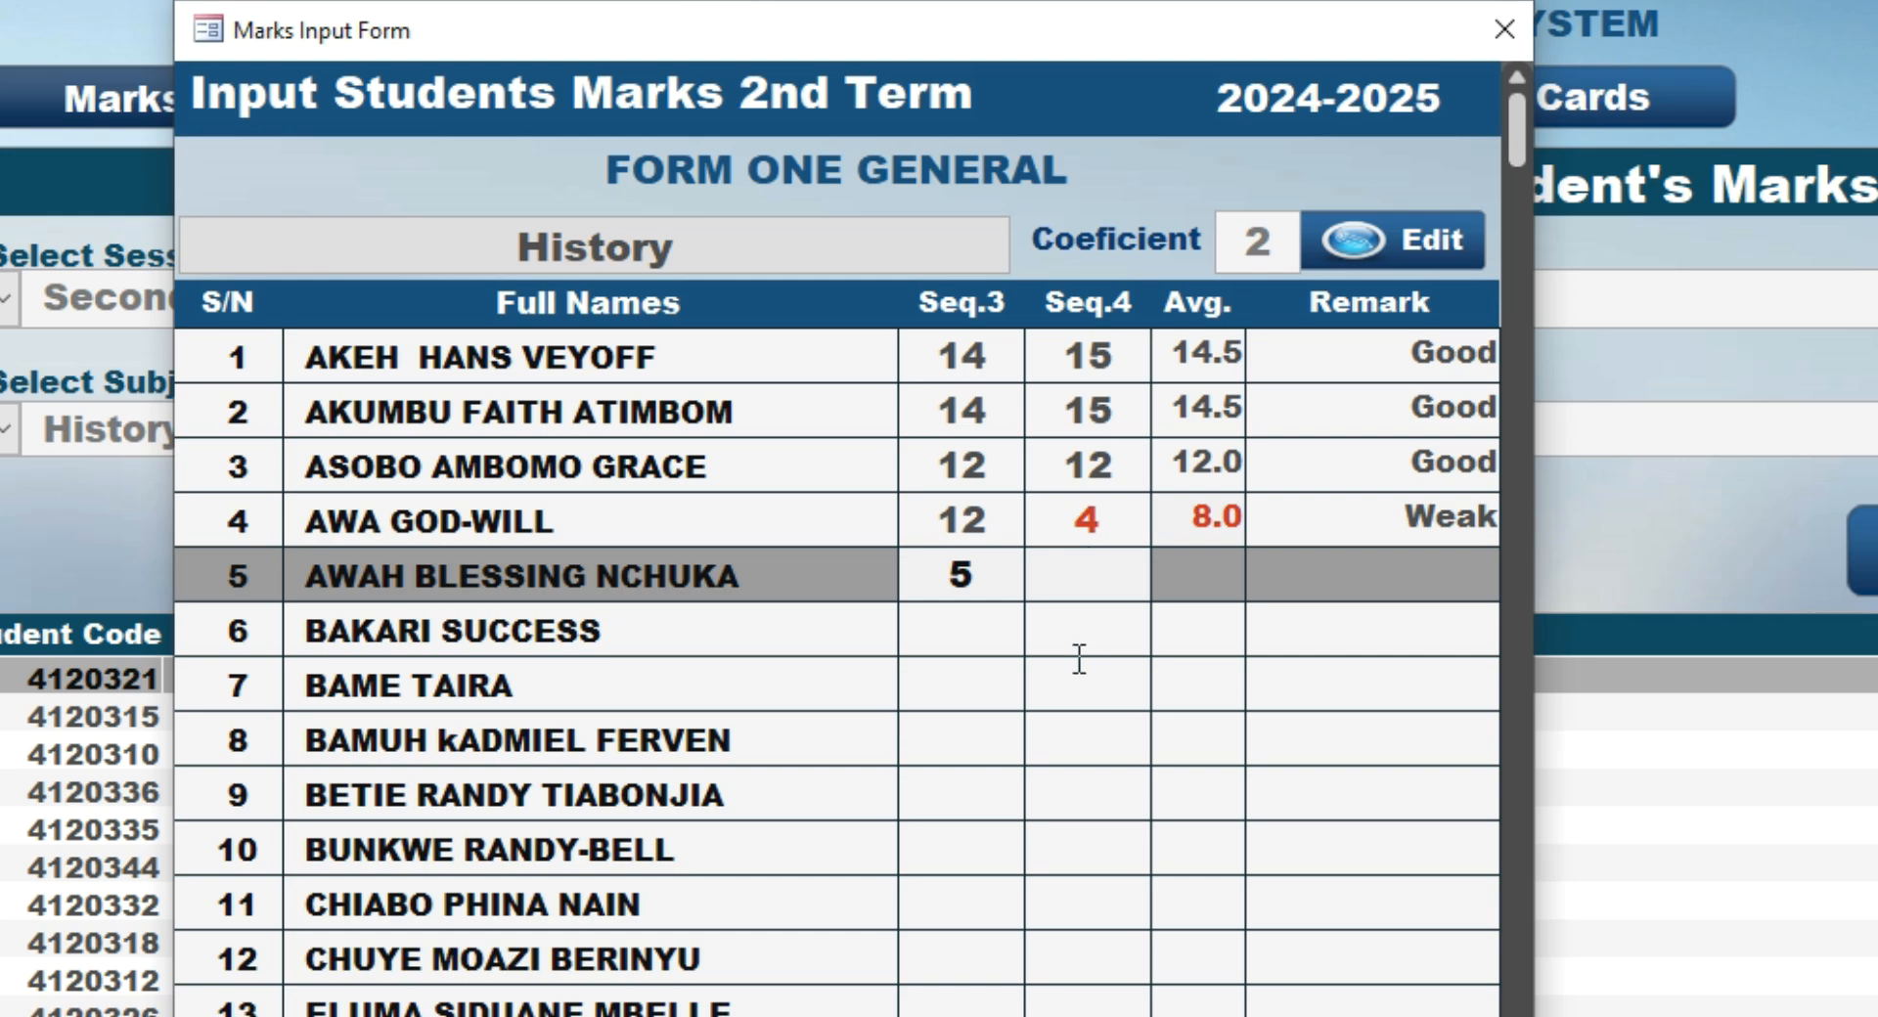
pyautogui.press('Tab')
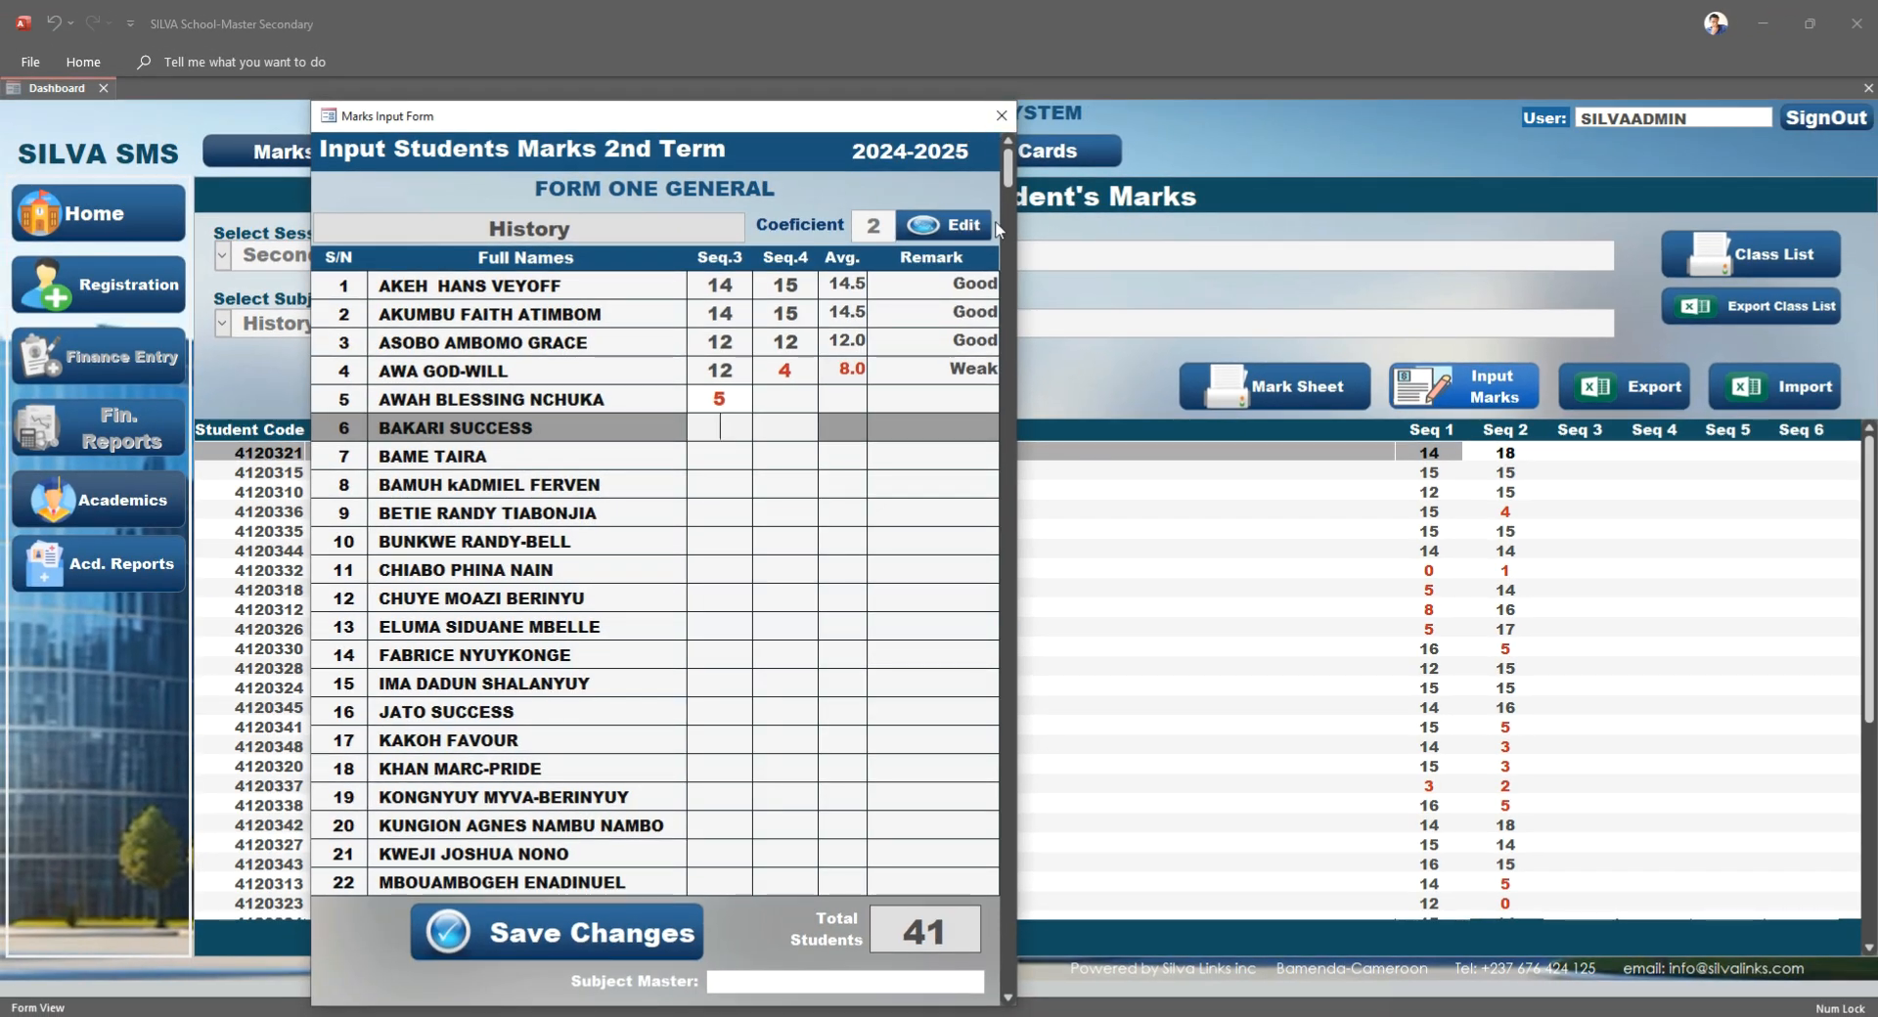
# Close the marks input form without saving the entered marks, and reopen it for the same class and subject
pyautogui.click(1001, 115)
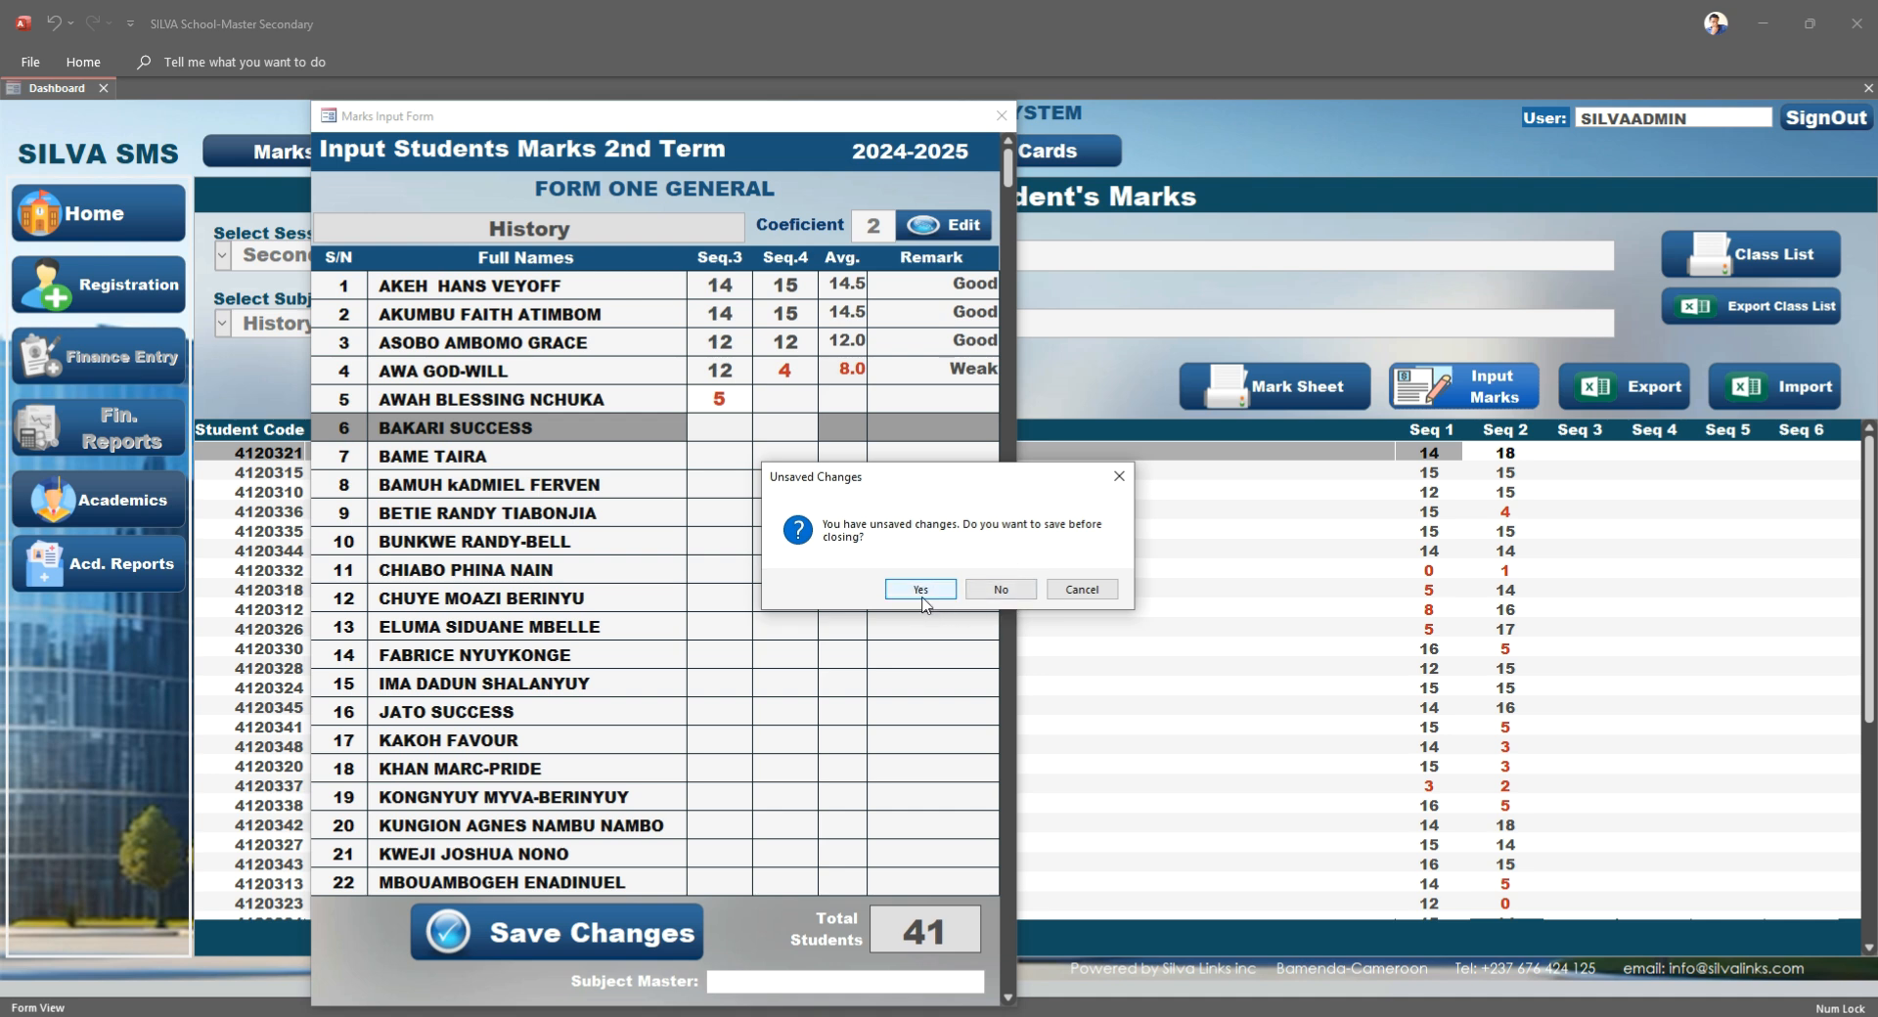
pyautogui.click(1002, 591)
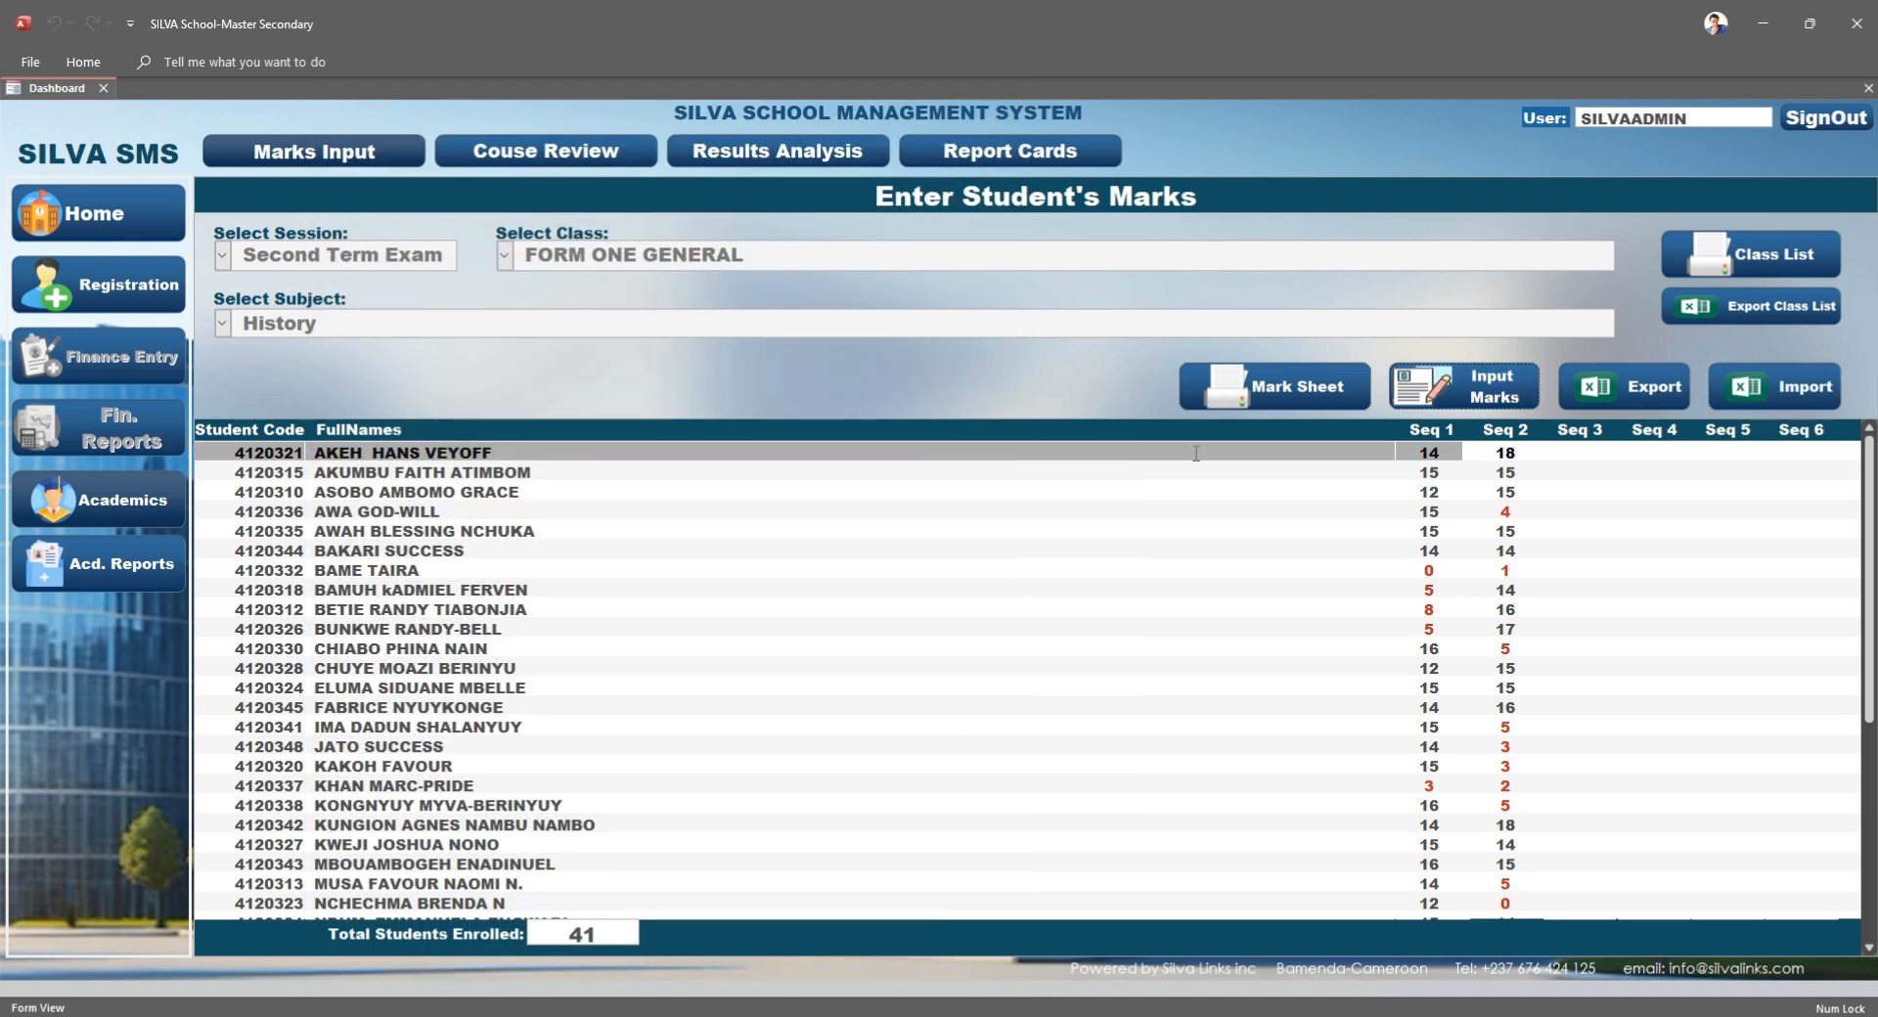
pyautogui.click(1463, 386)
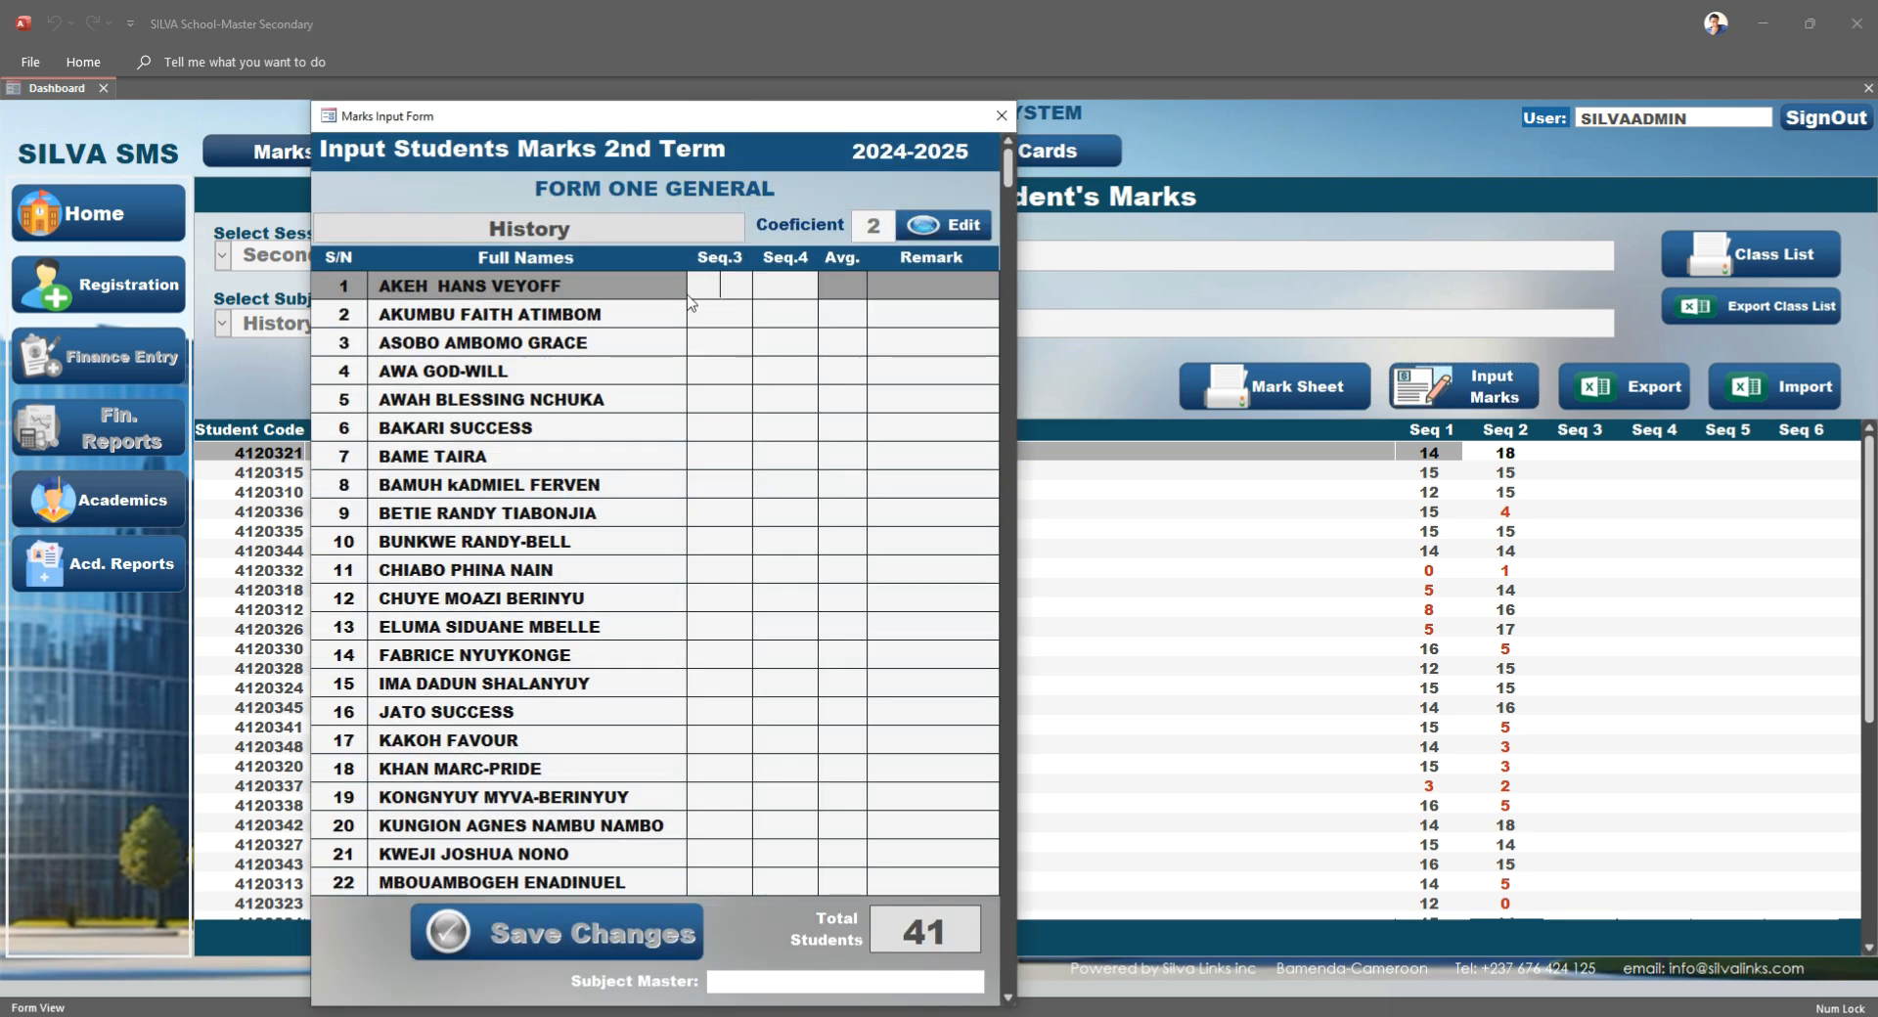
# Enter Seq.3 and Seq.4 History marks of 12 and 14 for the first student and 15 and 14 for the second
pyautogui.write('12')
pyautogui.press('Tab')
pyautogui.write('14')
pyautogui.press('Tab')
pyautogui.write('1514')
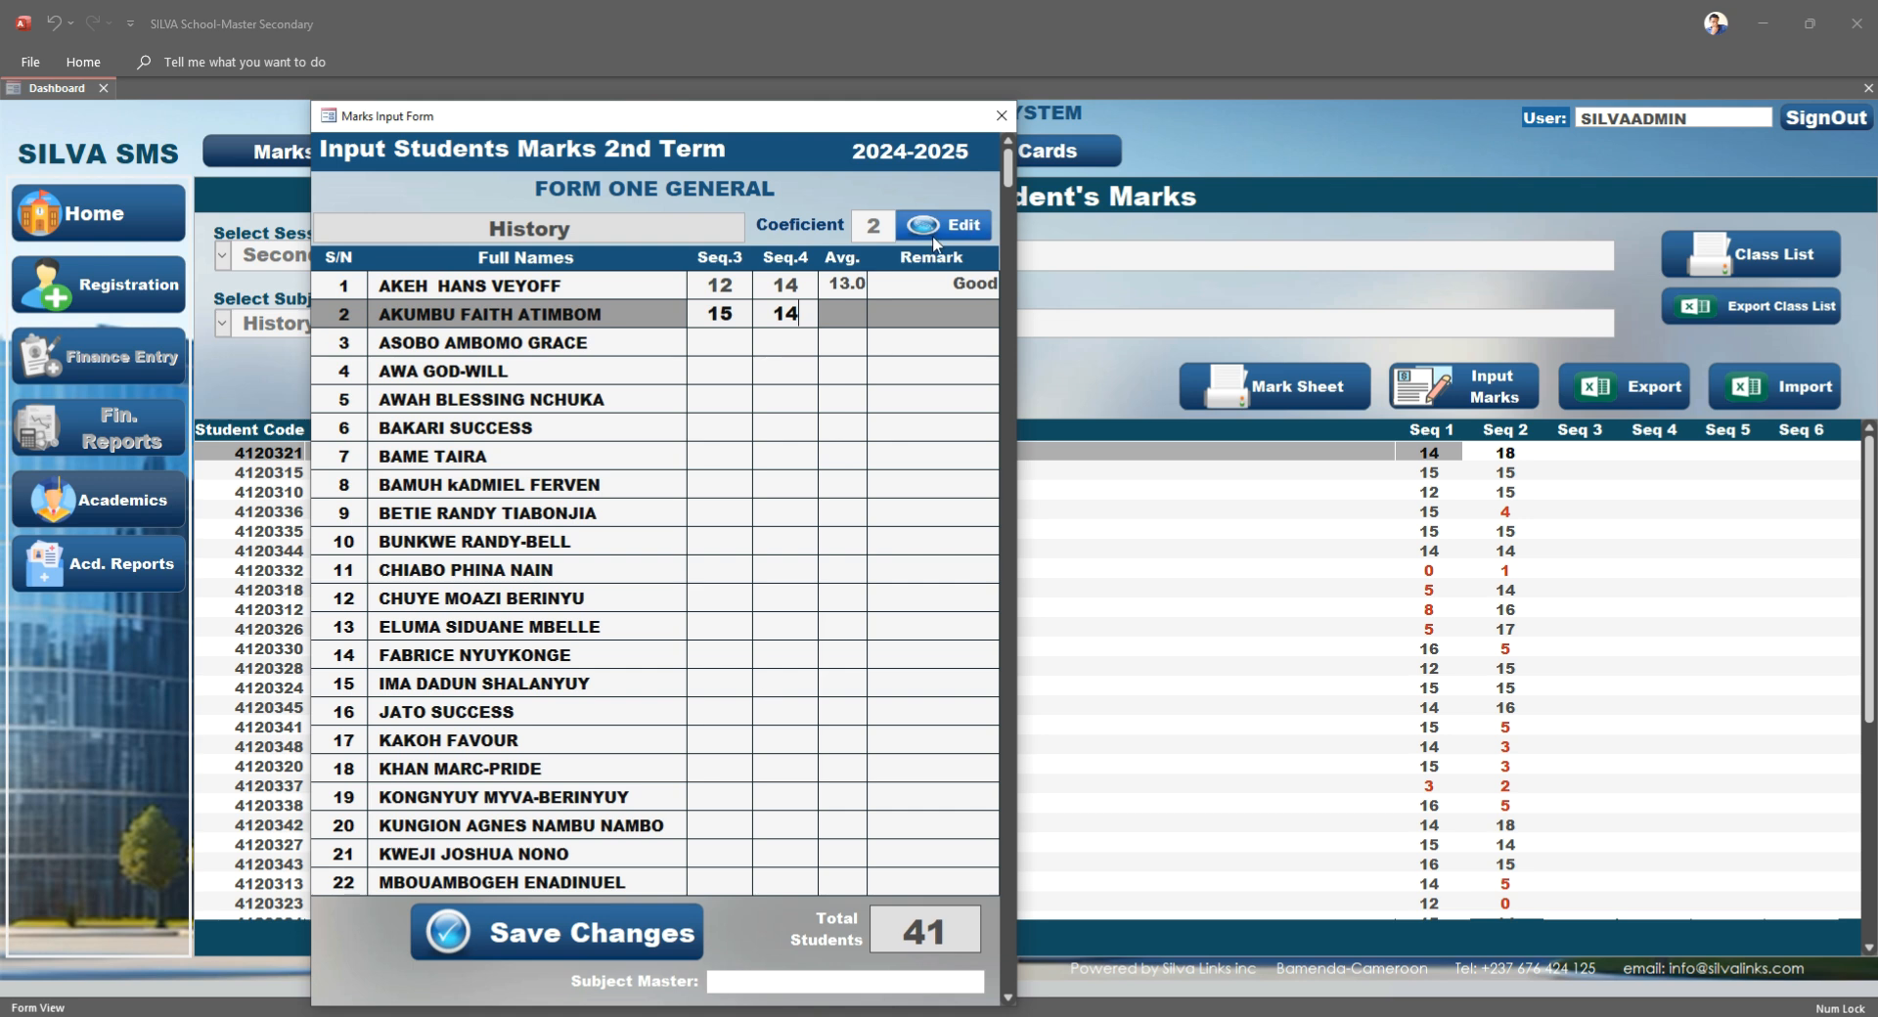
# Save the entered second-term History marks and close the marks input form
pyautogui.click(641, 934)
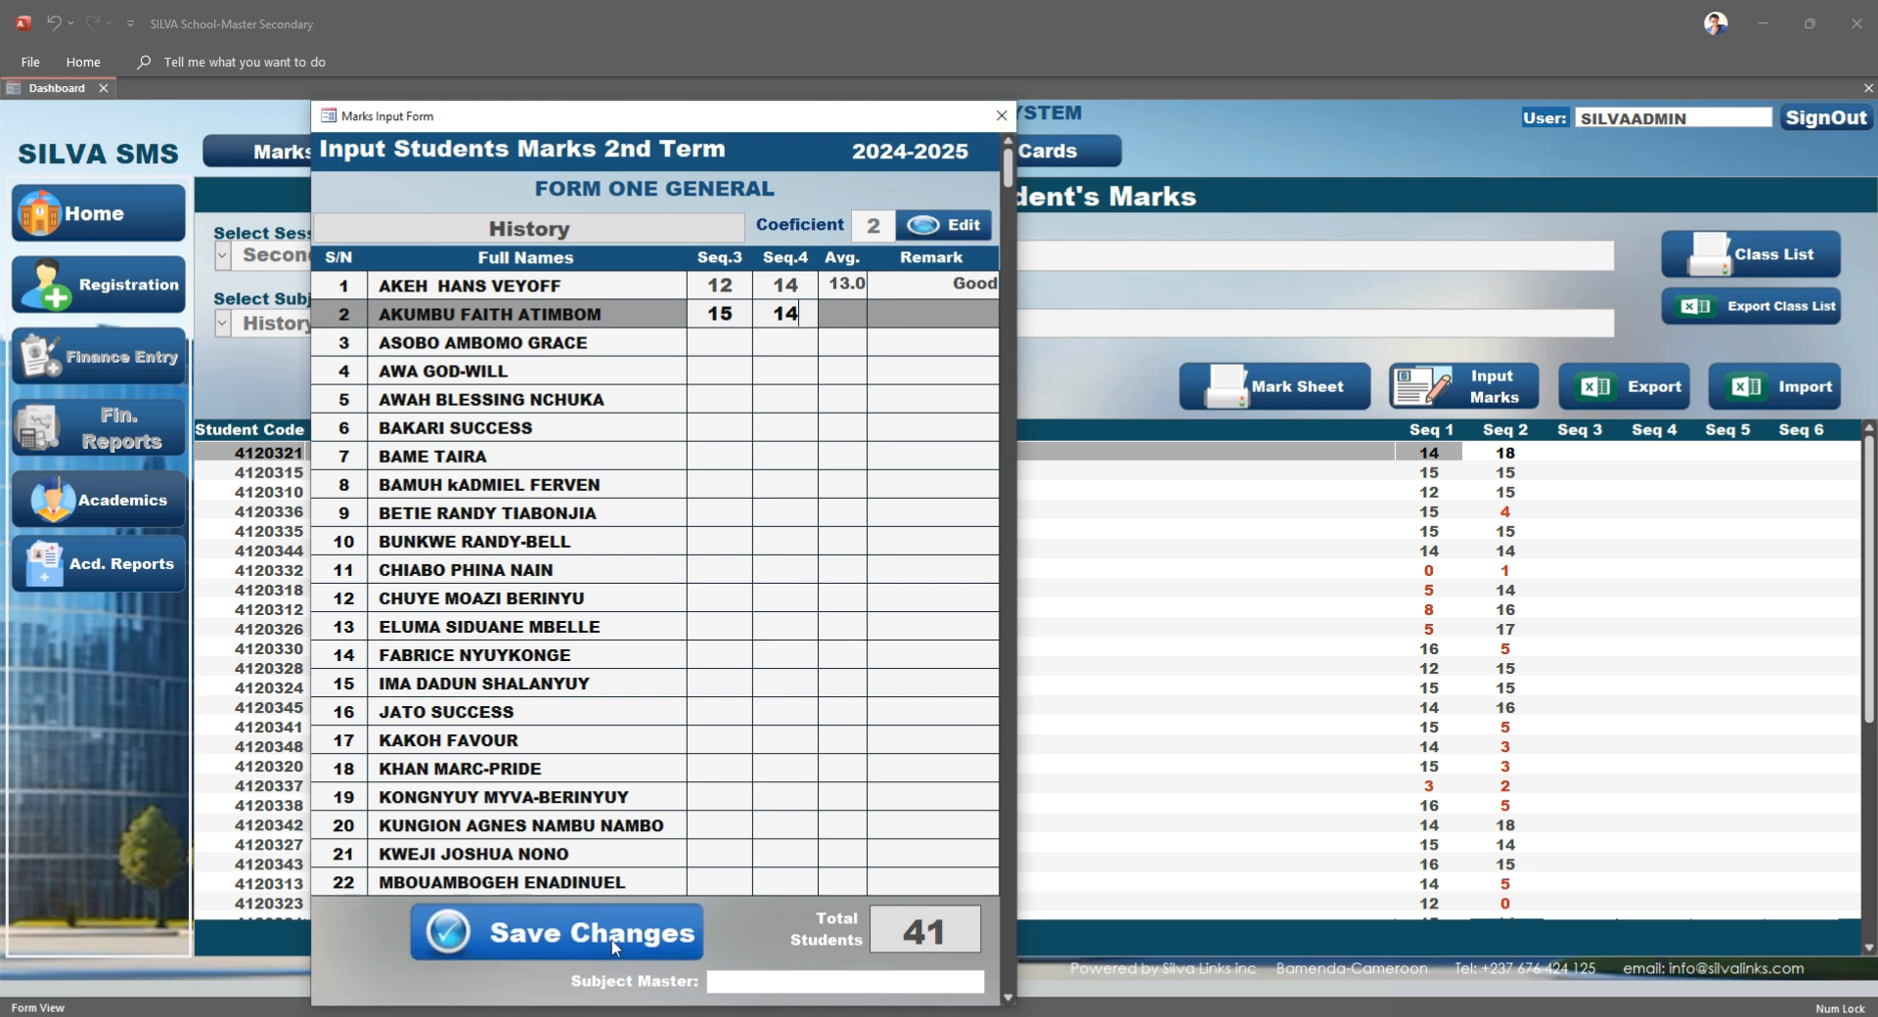
pyautogui.click(1044, 596)
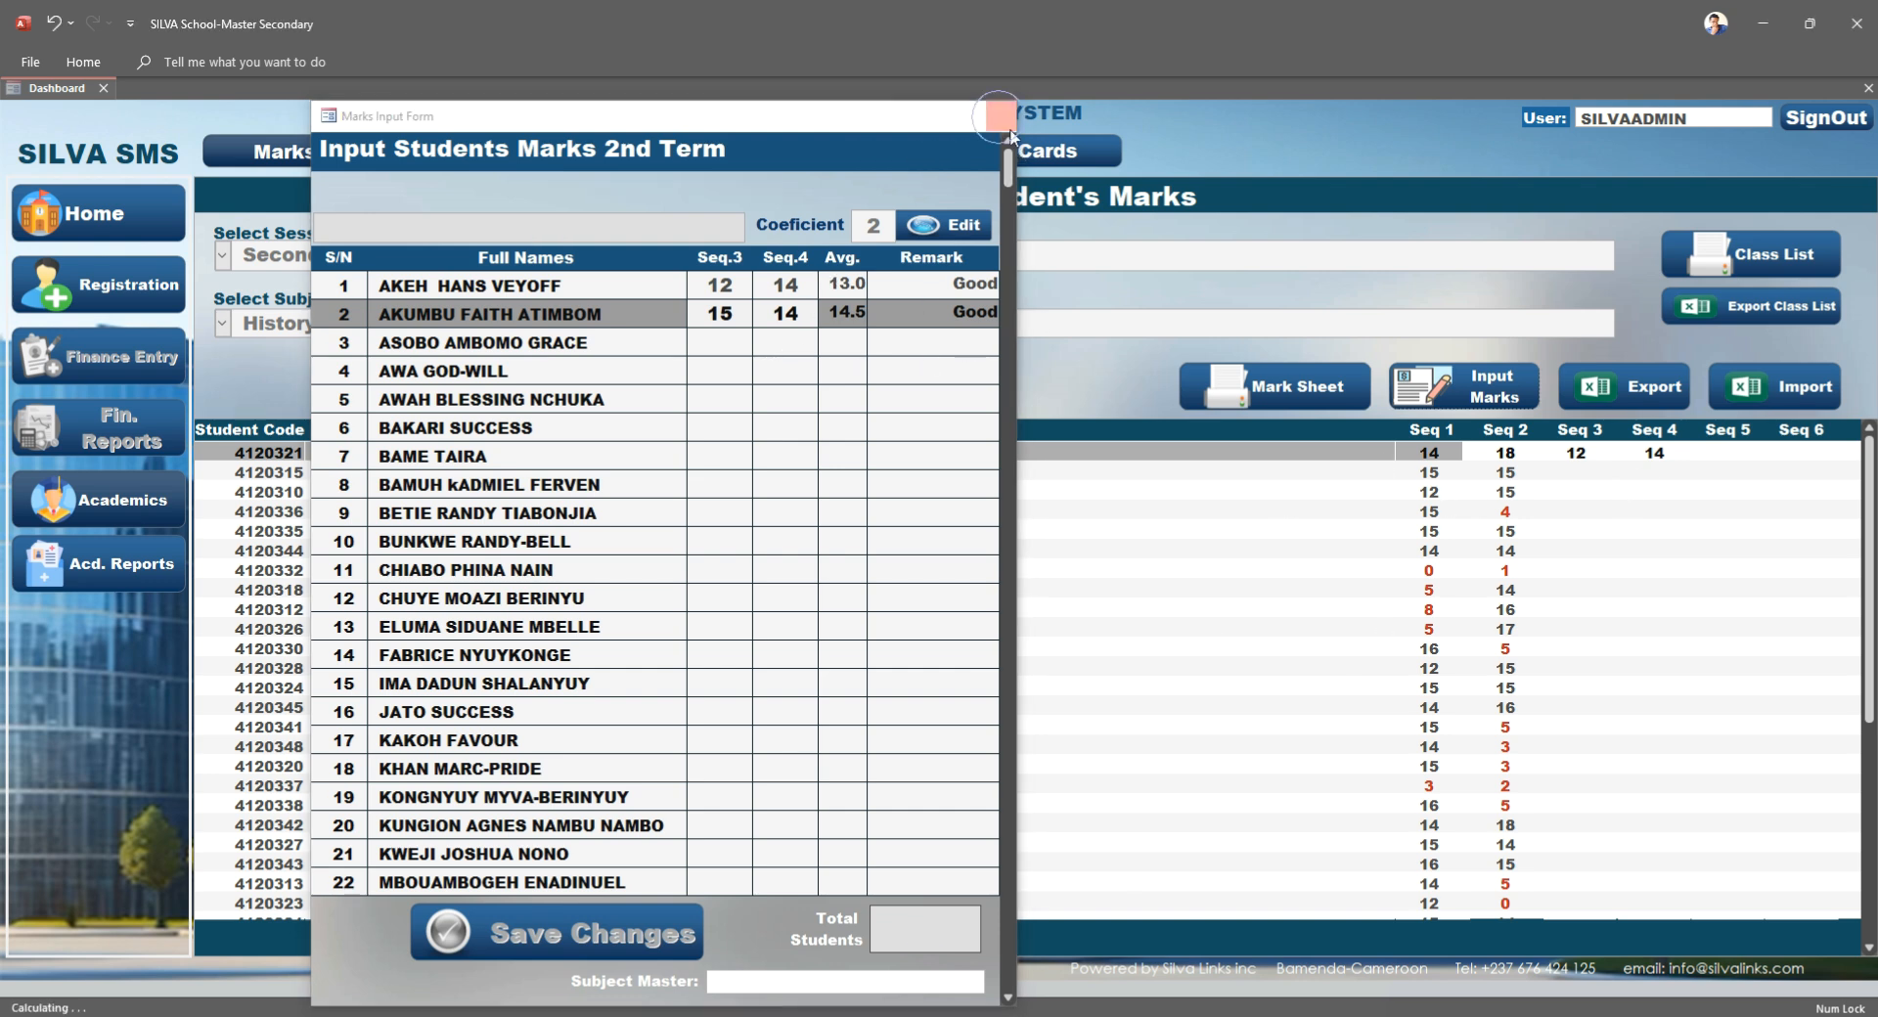
pyautogui.click(1001, 115)
pyautogui.scroll(-2, 1516, 607)
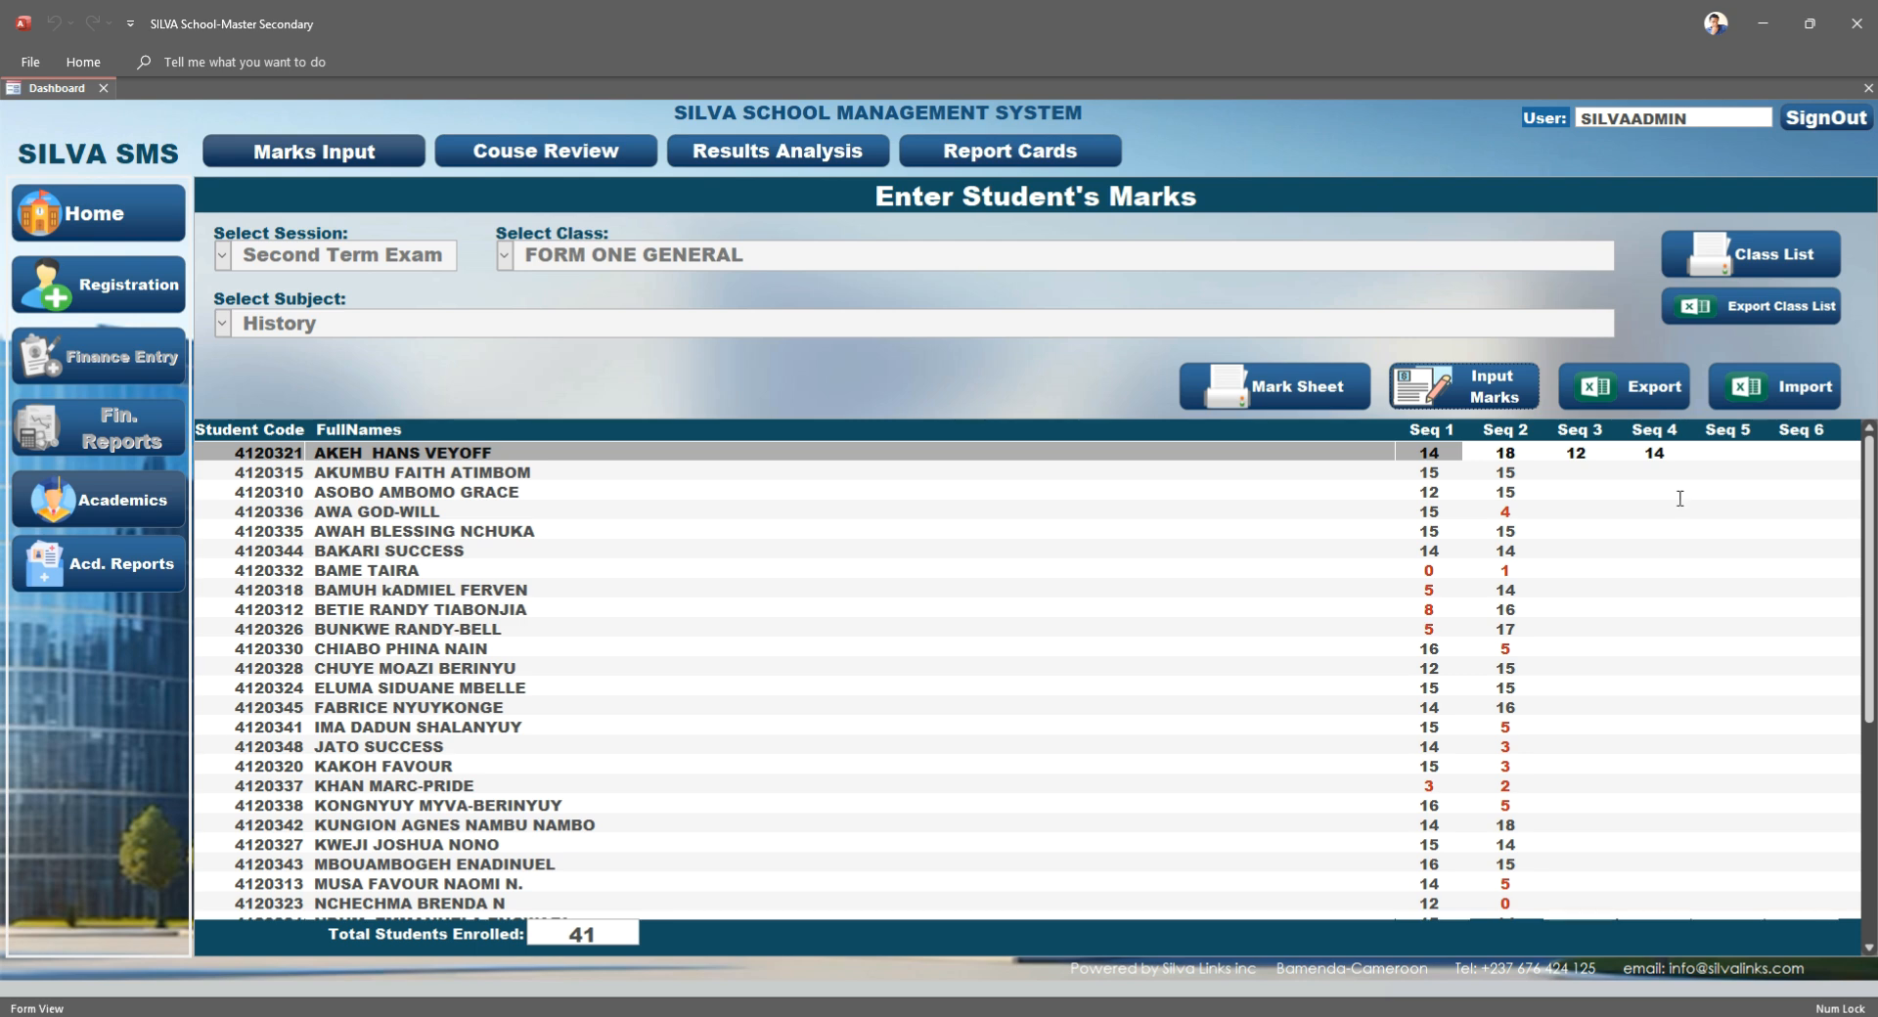
# Export the Form One General History mark sheet to the Marksheet Template file on the Desktop
pyautogui.click(1636, 399)
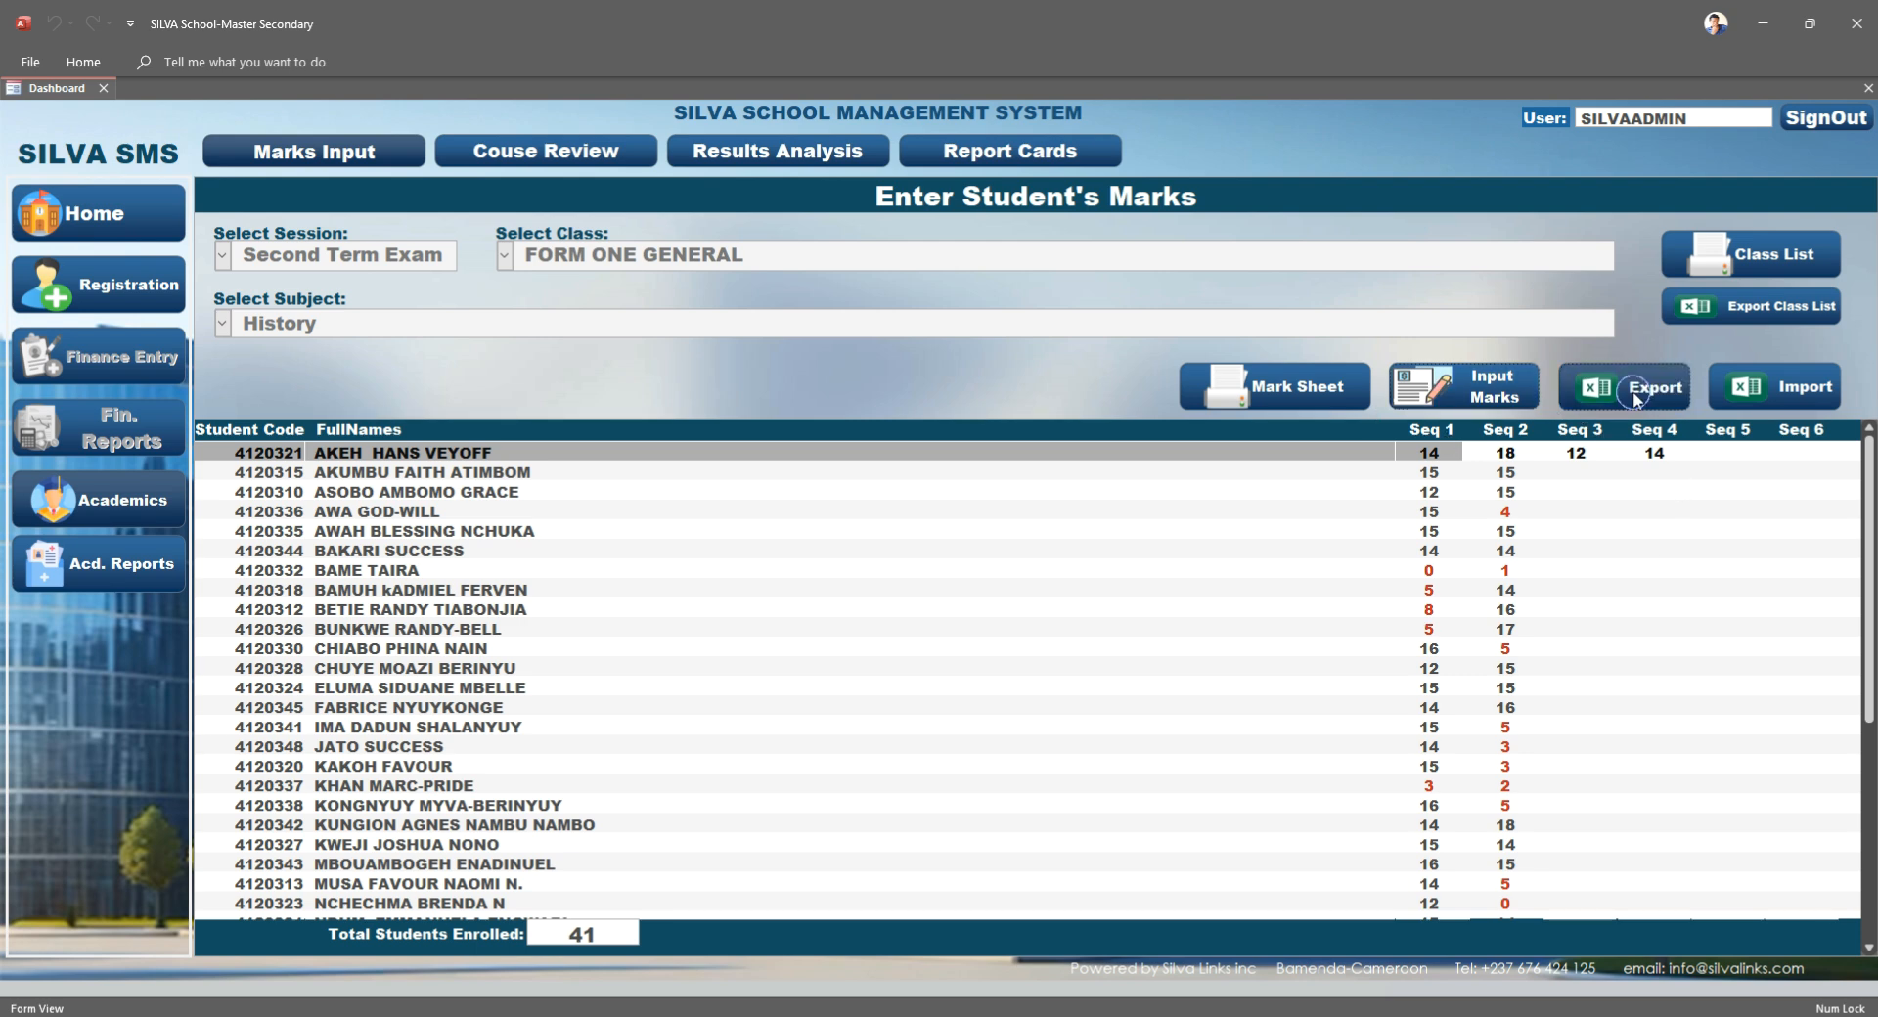
pyautogui.scroll(-1, 906, 702)
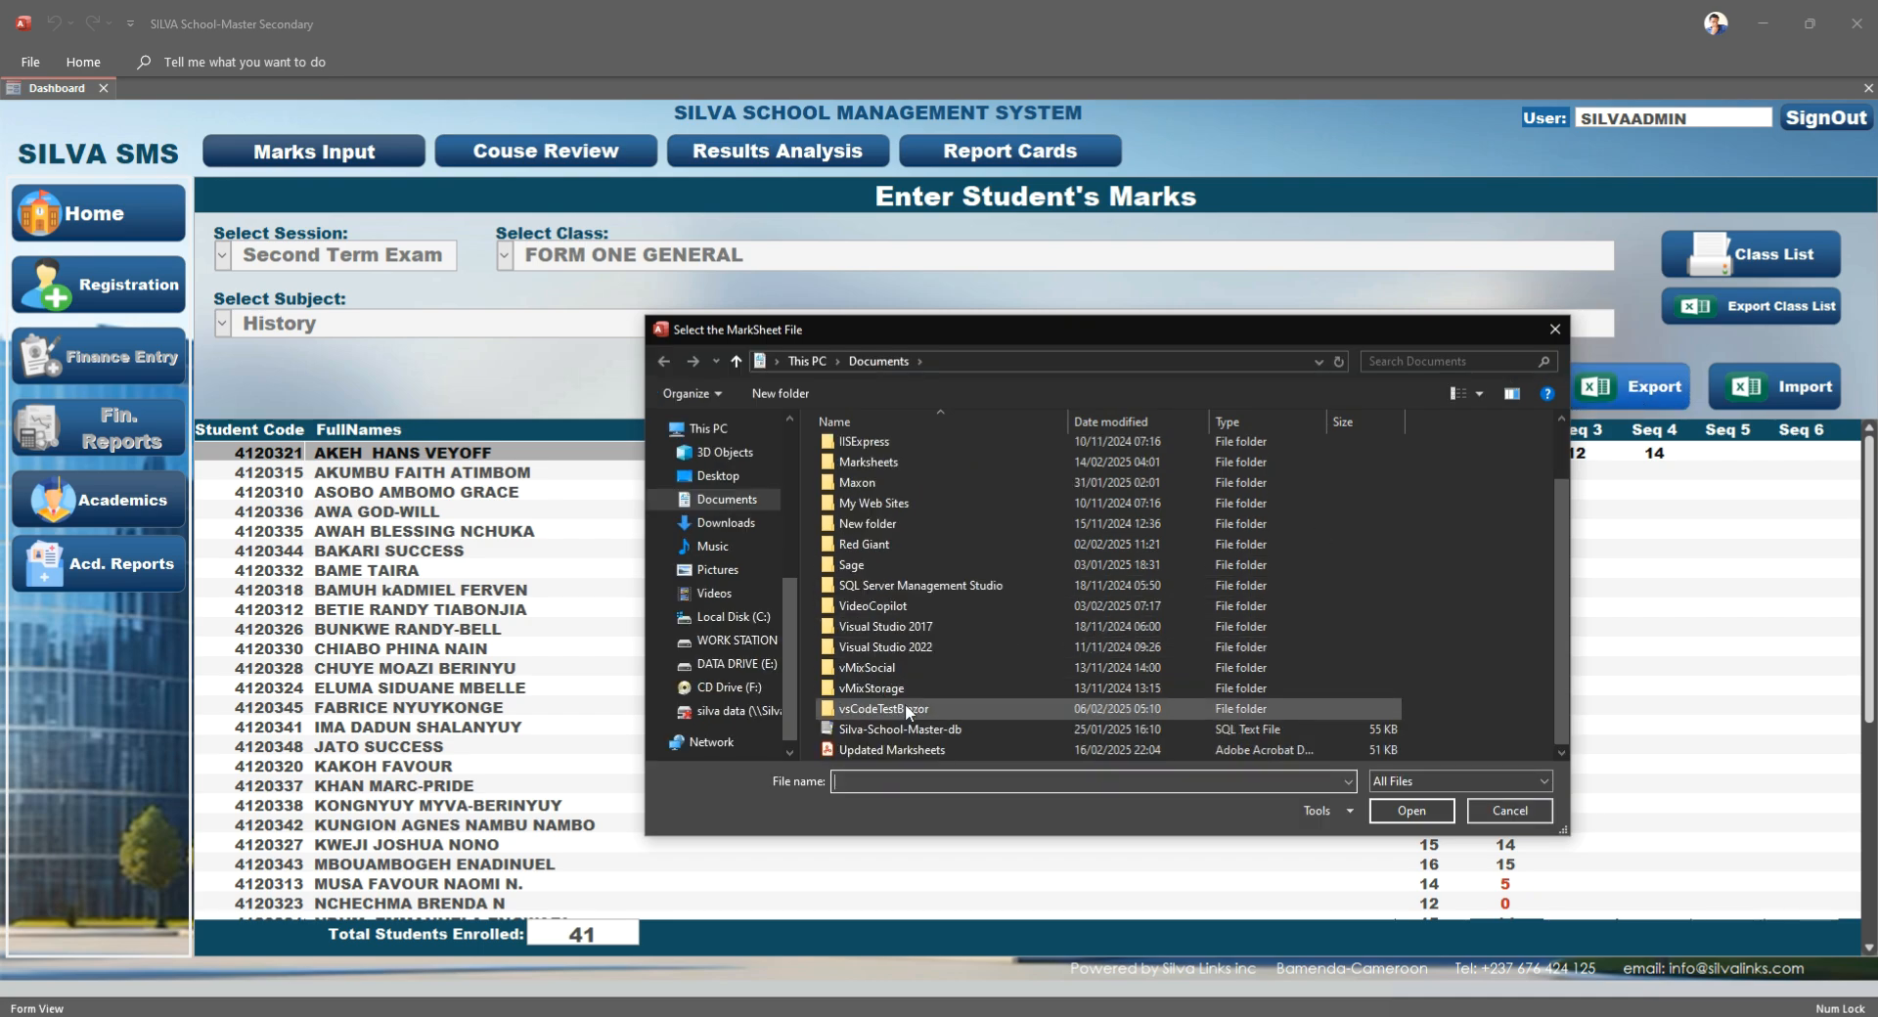
pyautogui.scroll(1, 724, 454)
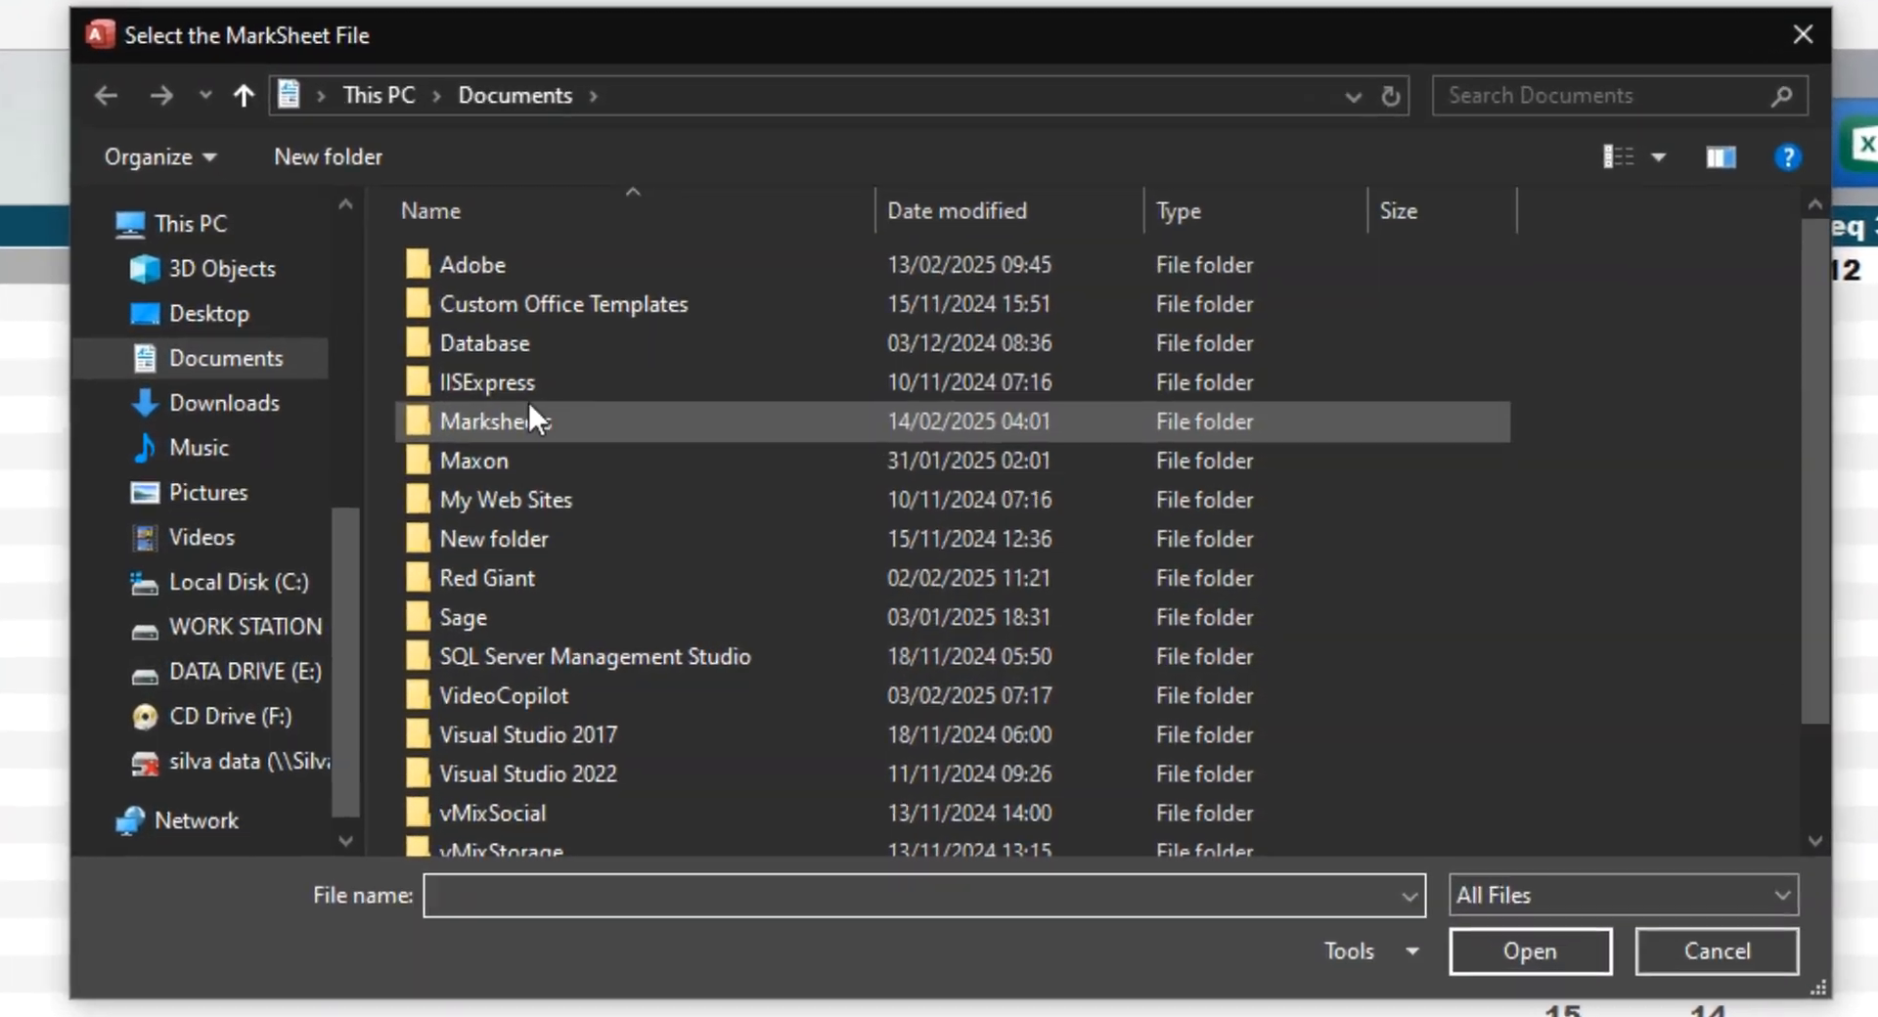
pyautogui.scroll(-1, 690, 411)
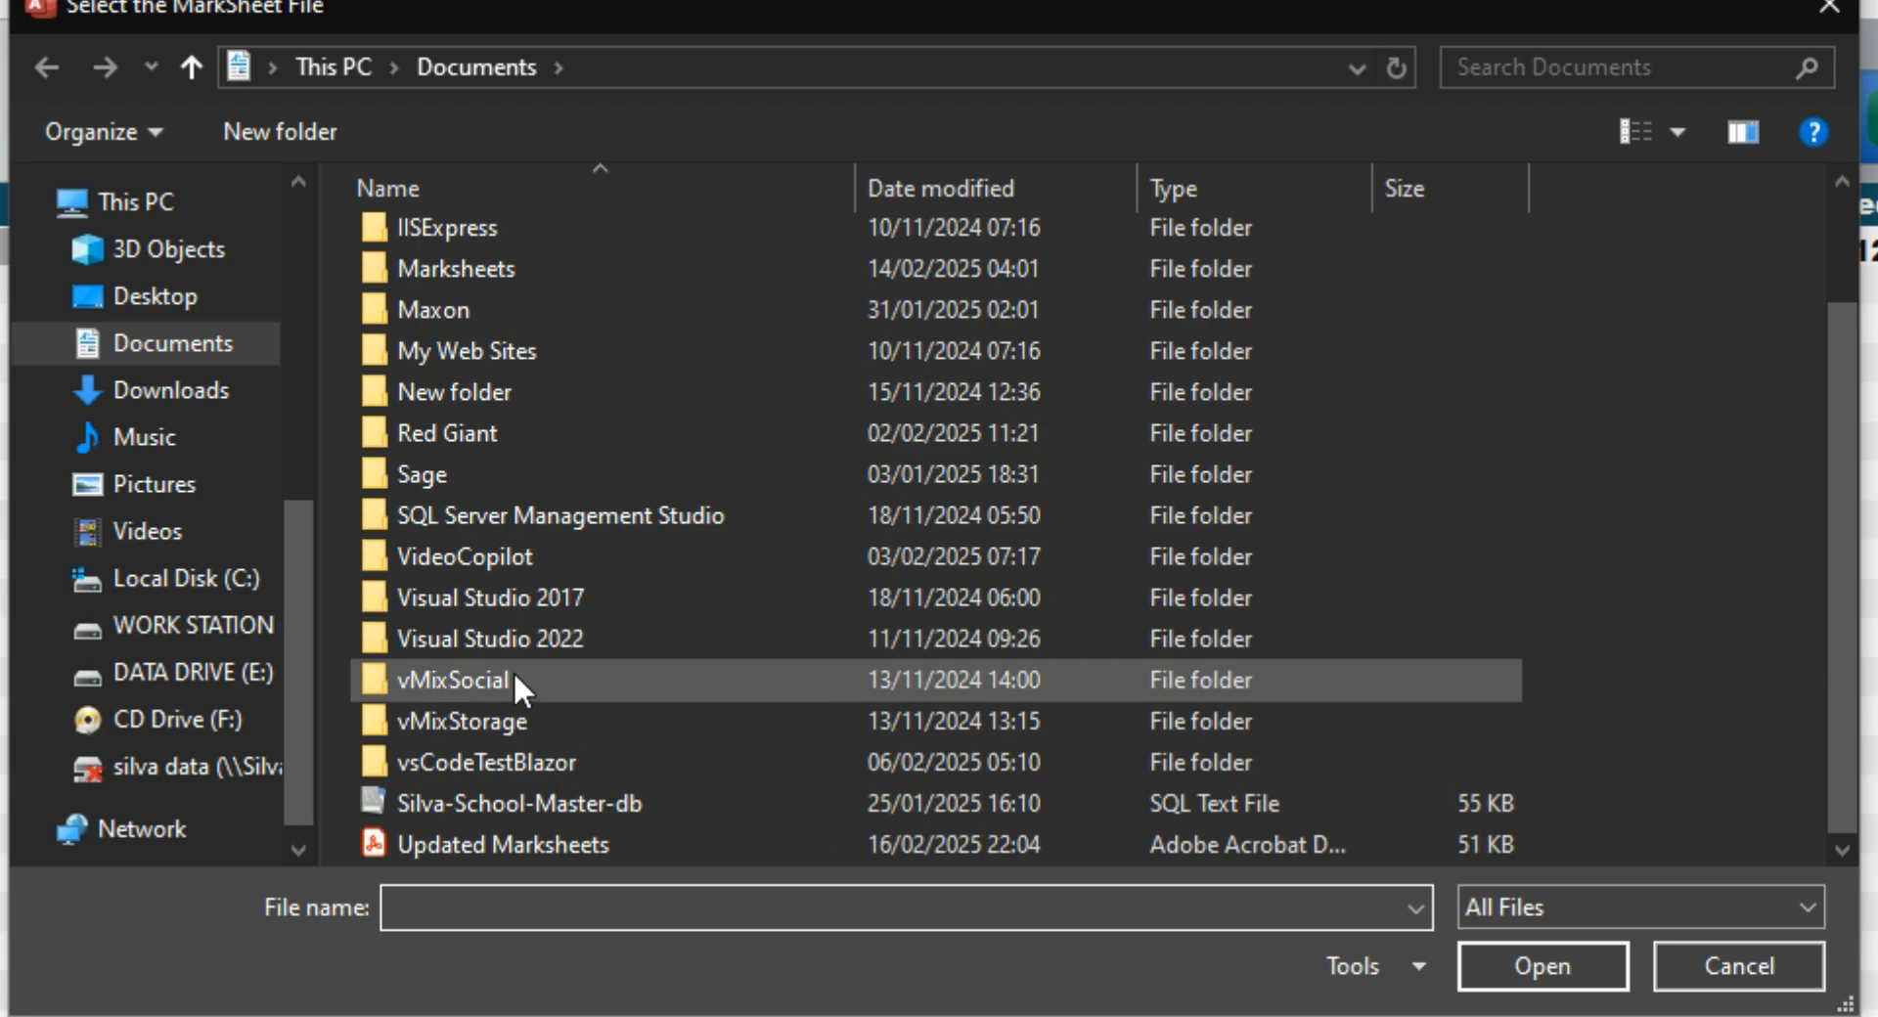
pyautogui.click(198, 296)
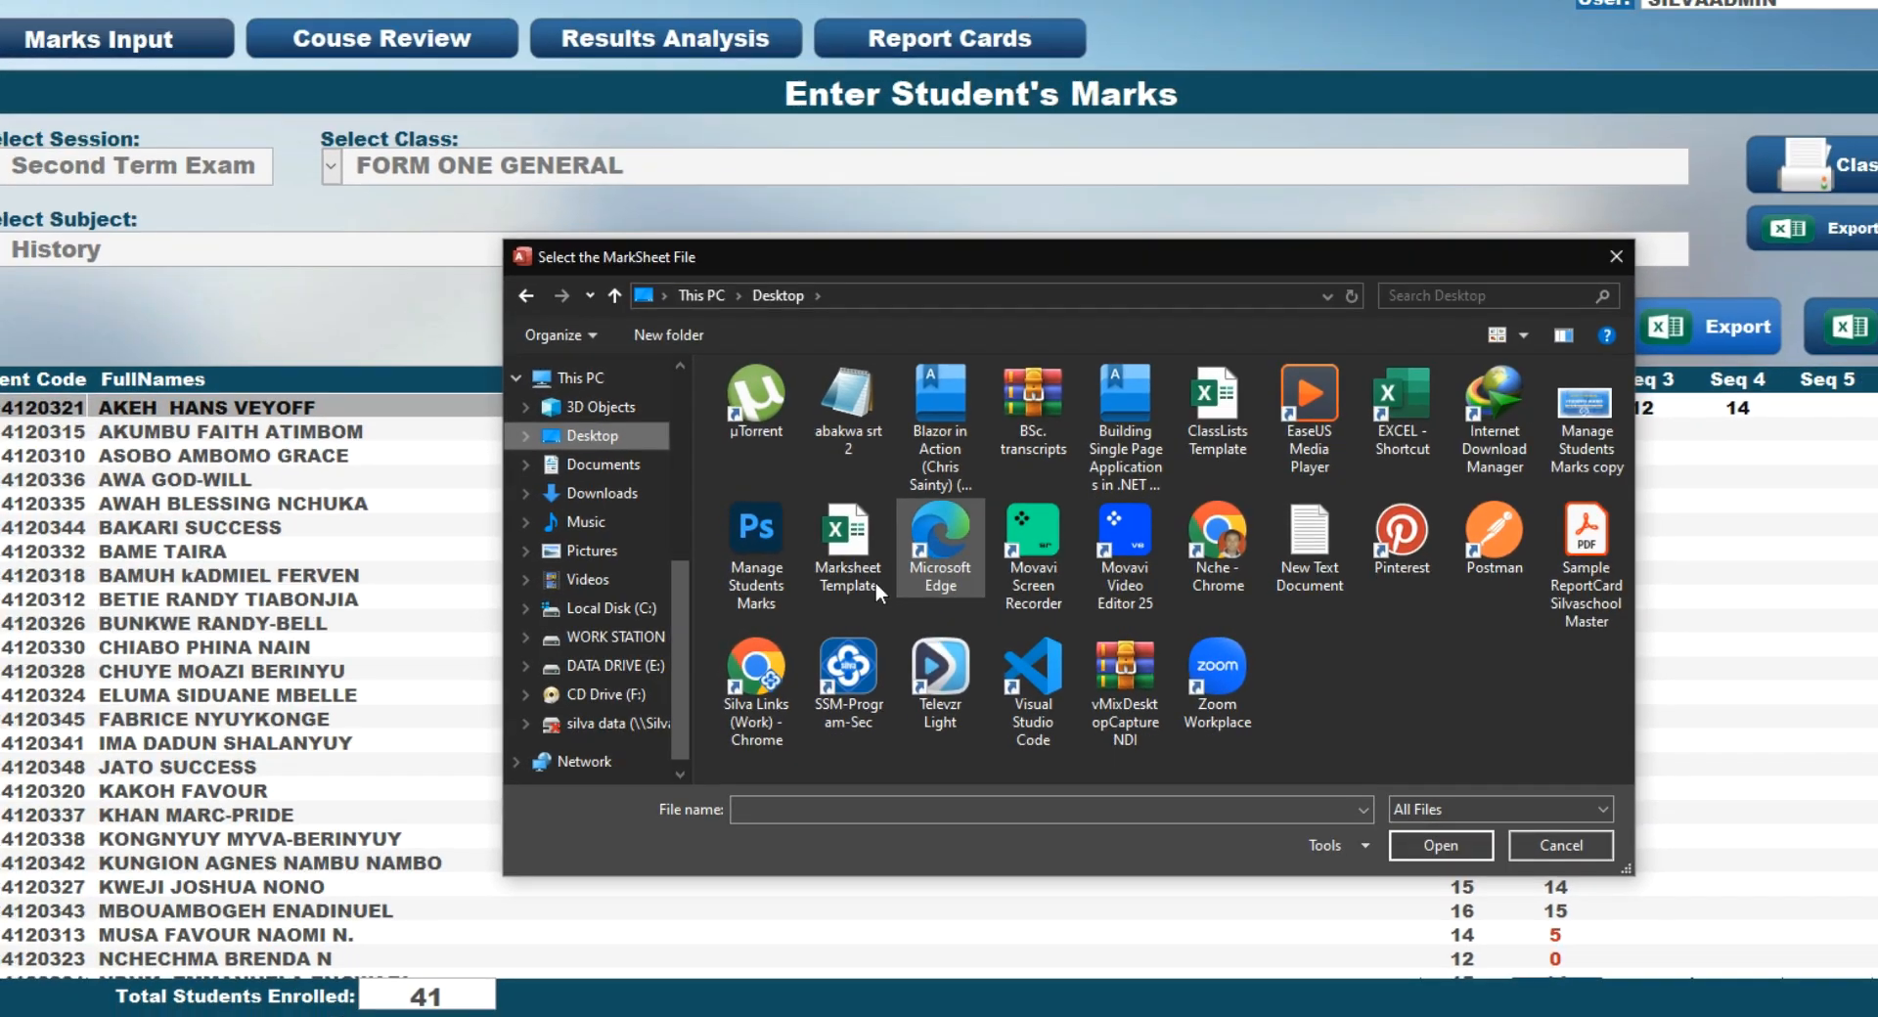
pyautogui.click(758, 533)
pyautogui.click(1474, 884)
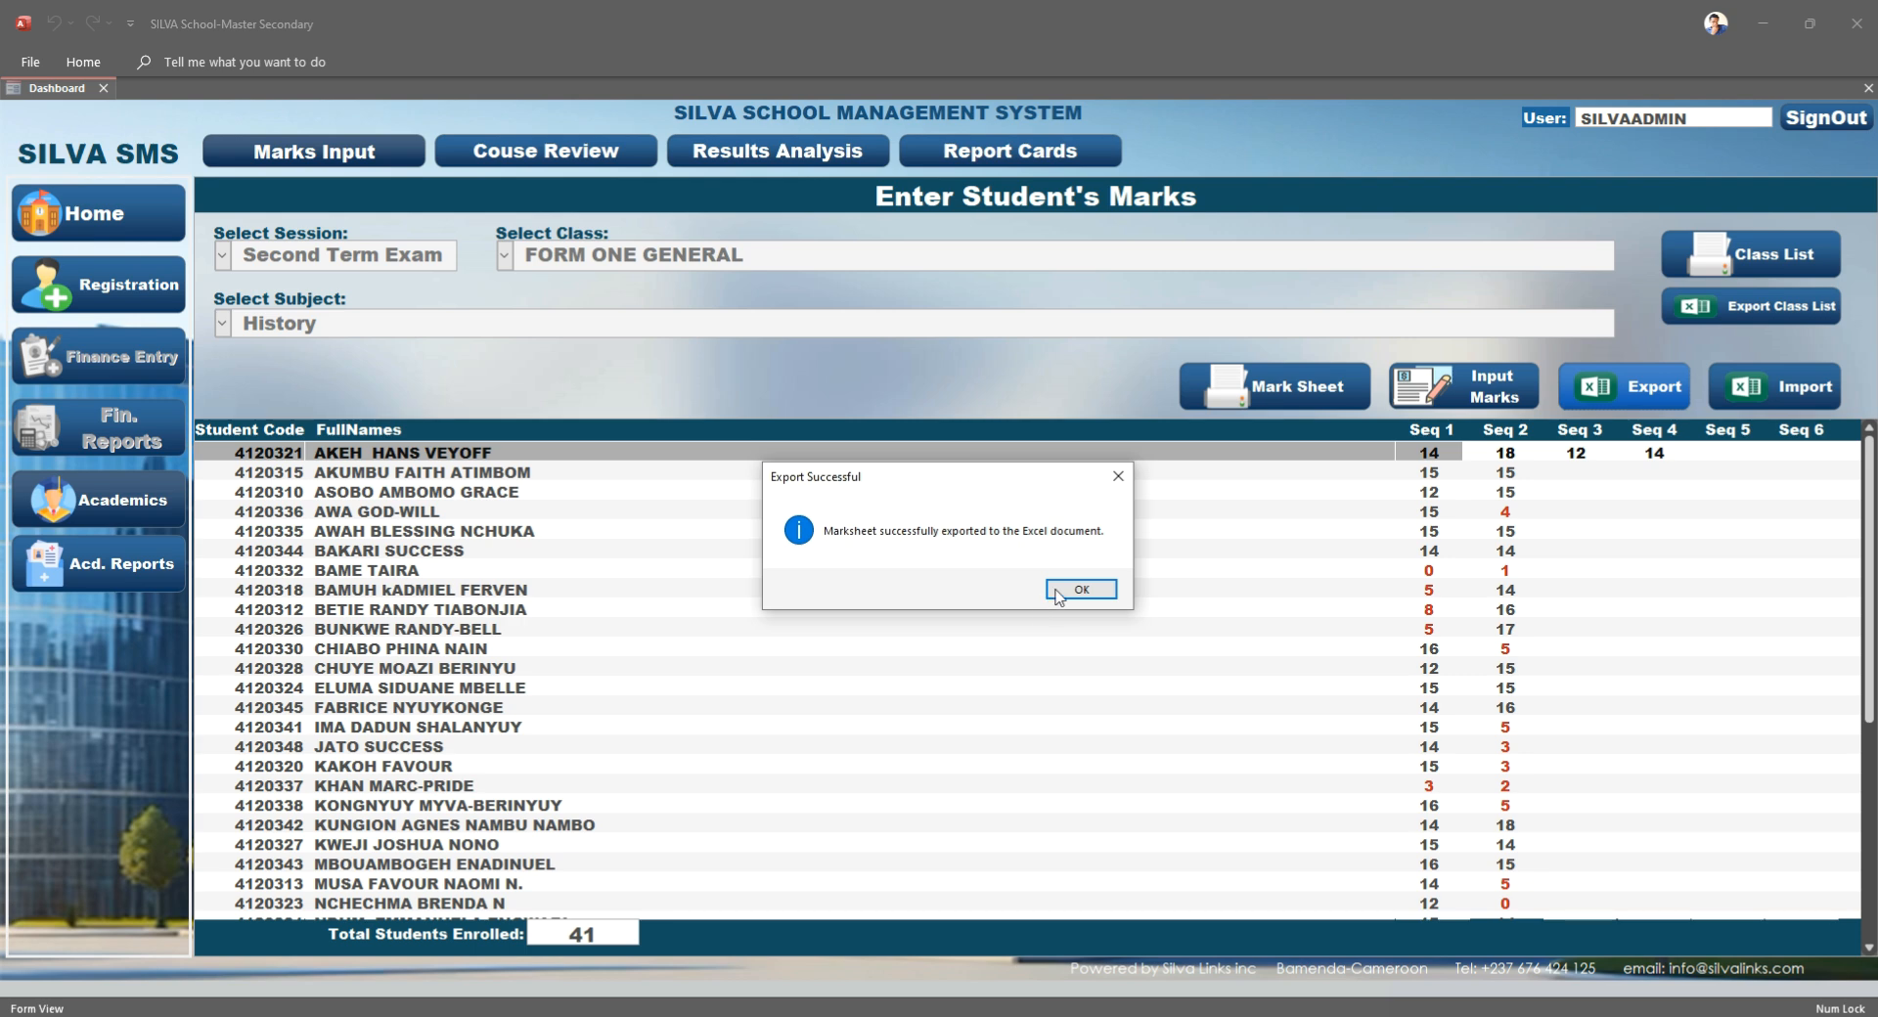
pyautogui.click(1076, 590)
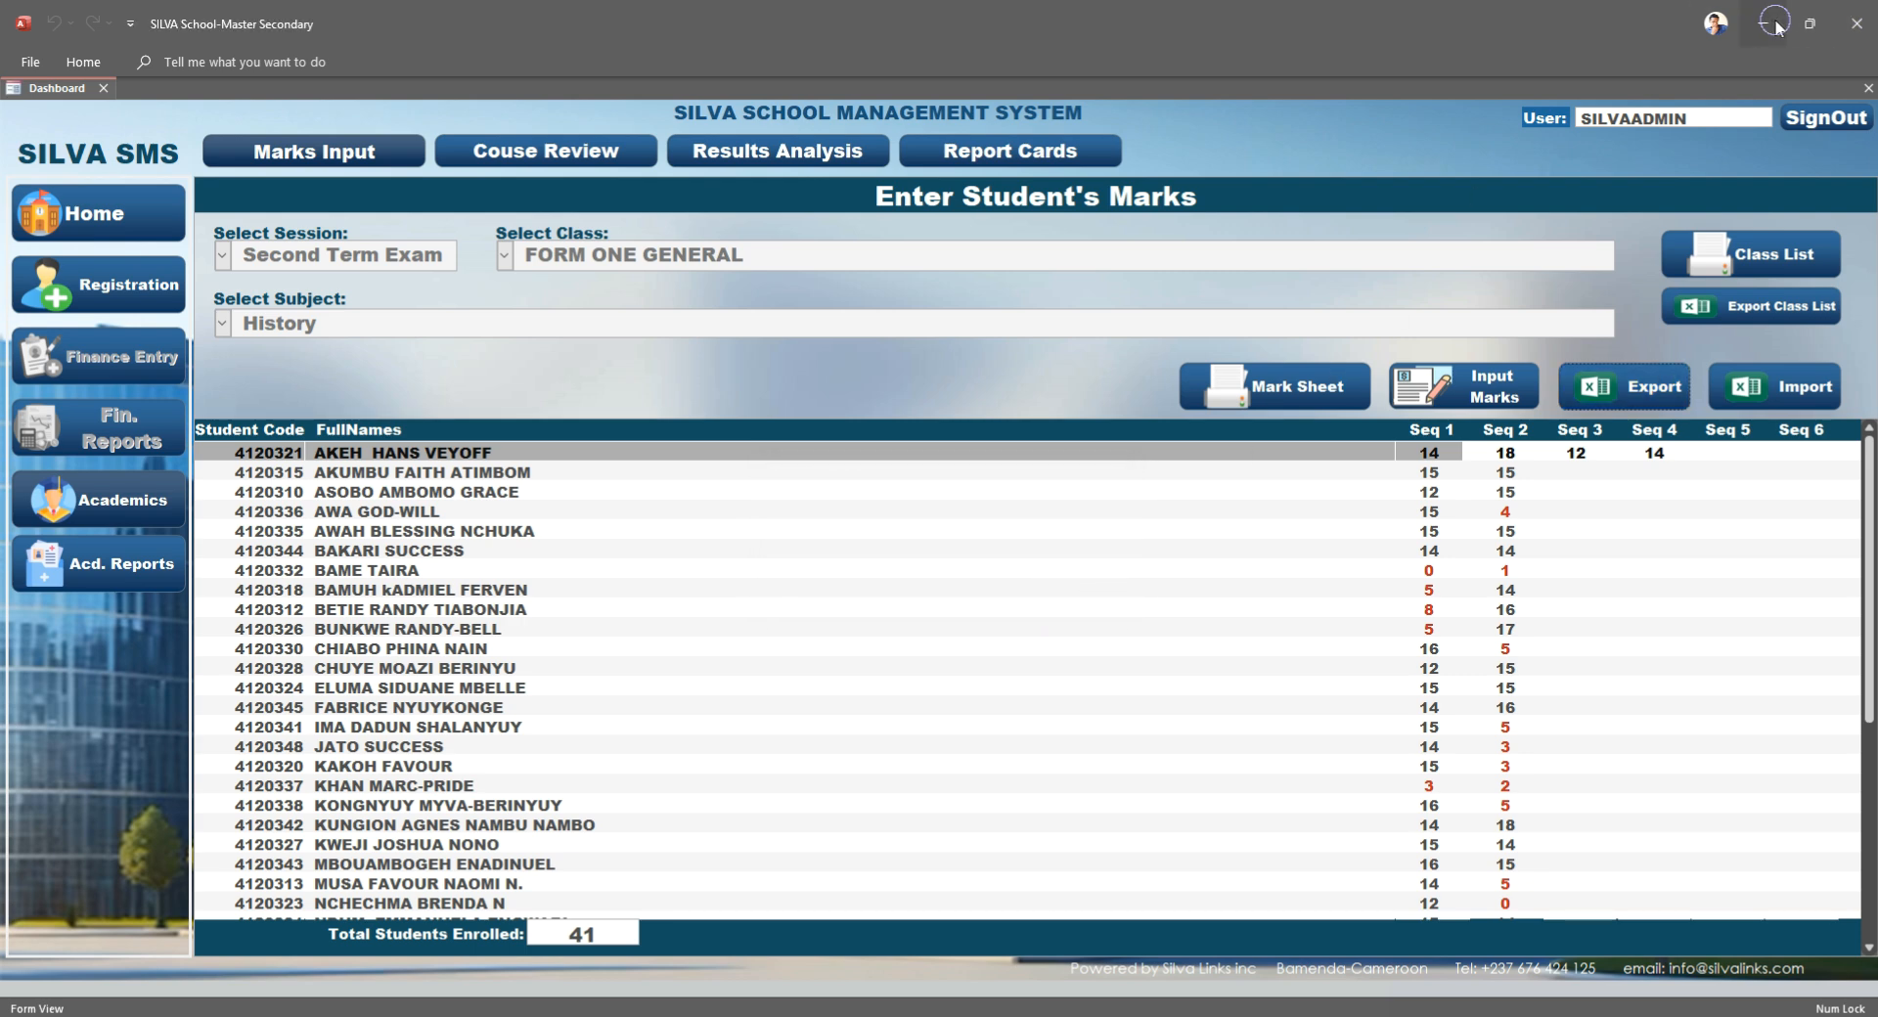
# Switch to Excel by opening the Marksheet Template workbook from the desktop, and look through the exported History student list
pyautogui.click(1774, 23)
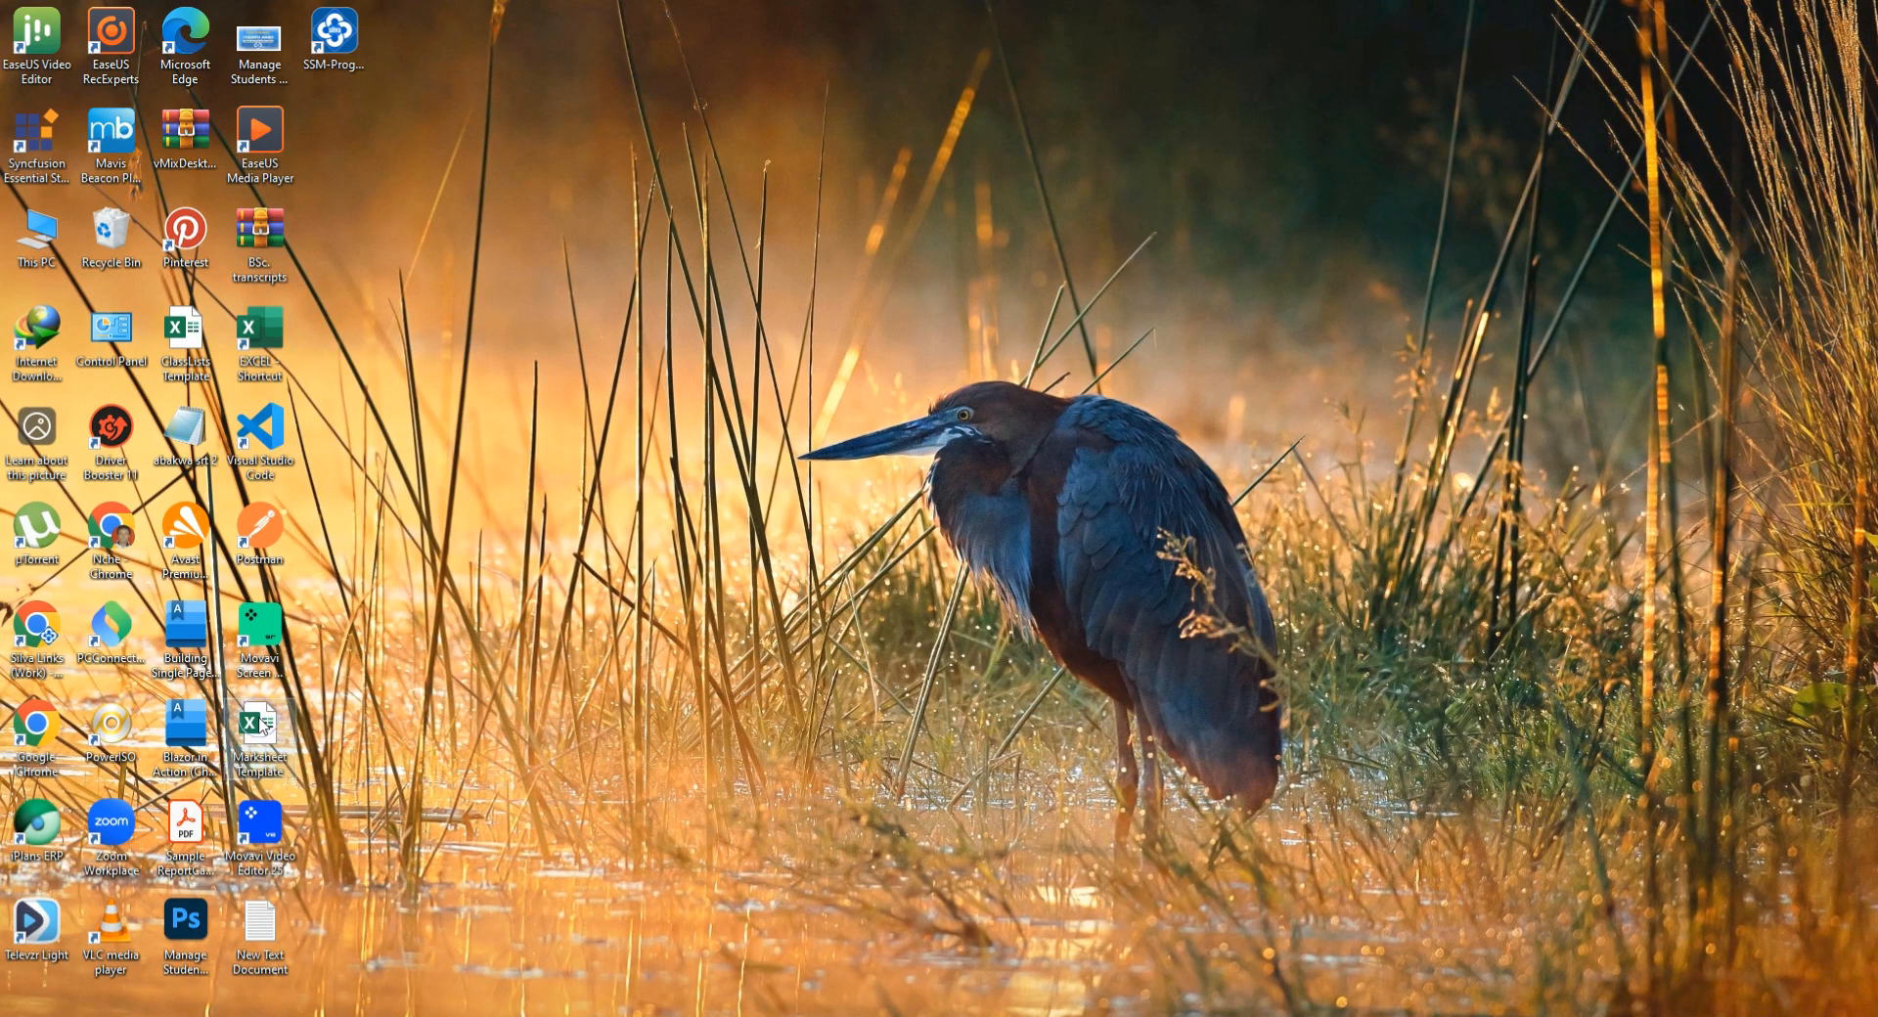
pyautogui.doubleClick(260, 726)
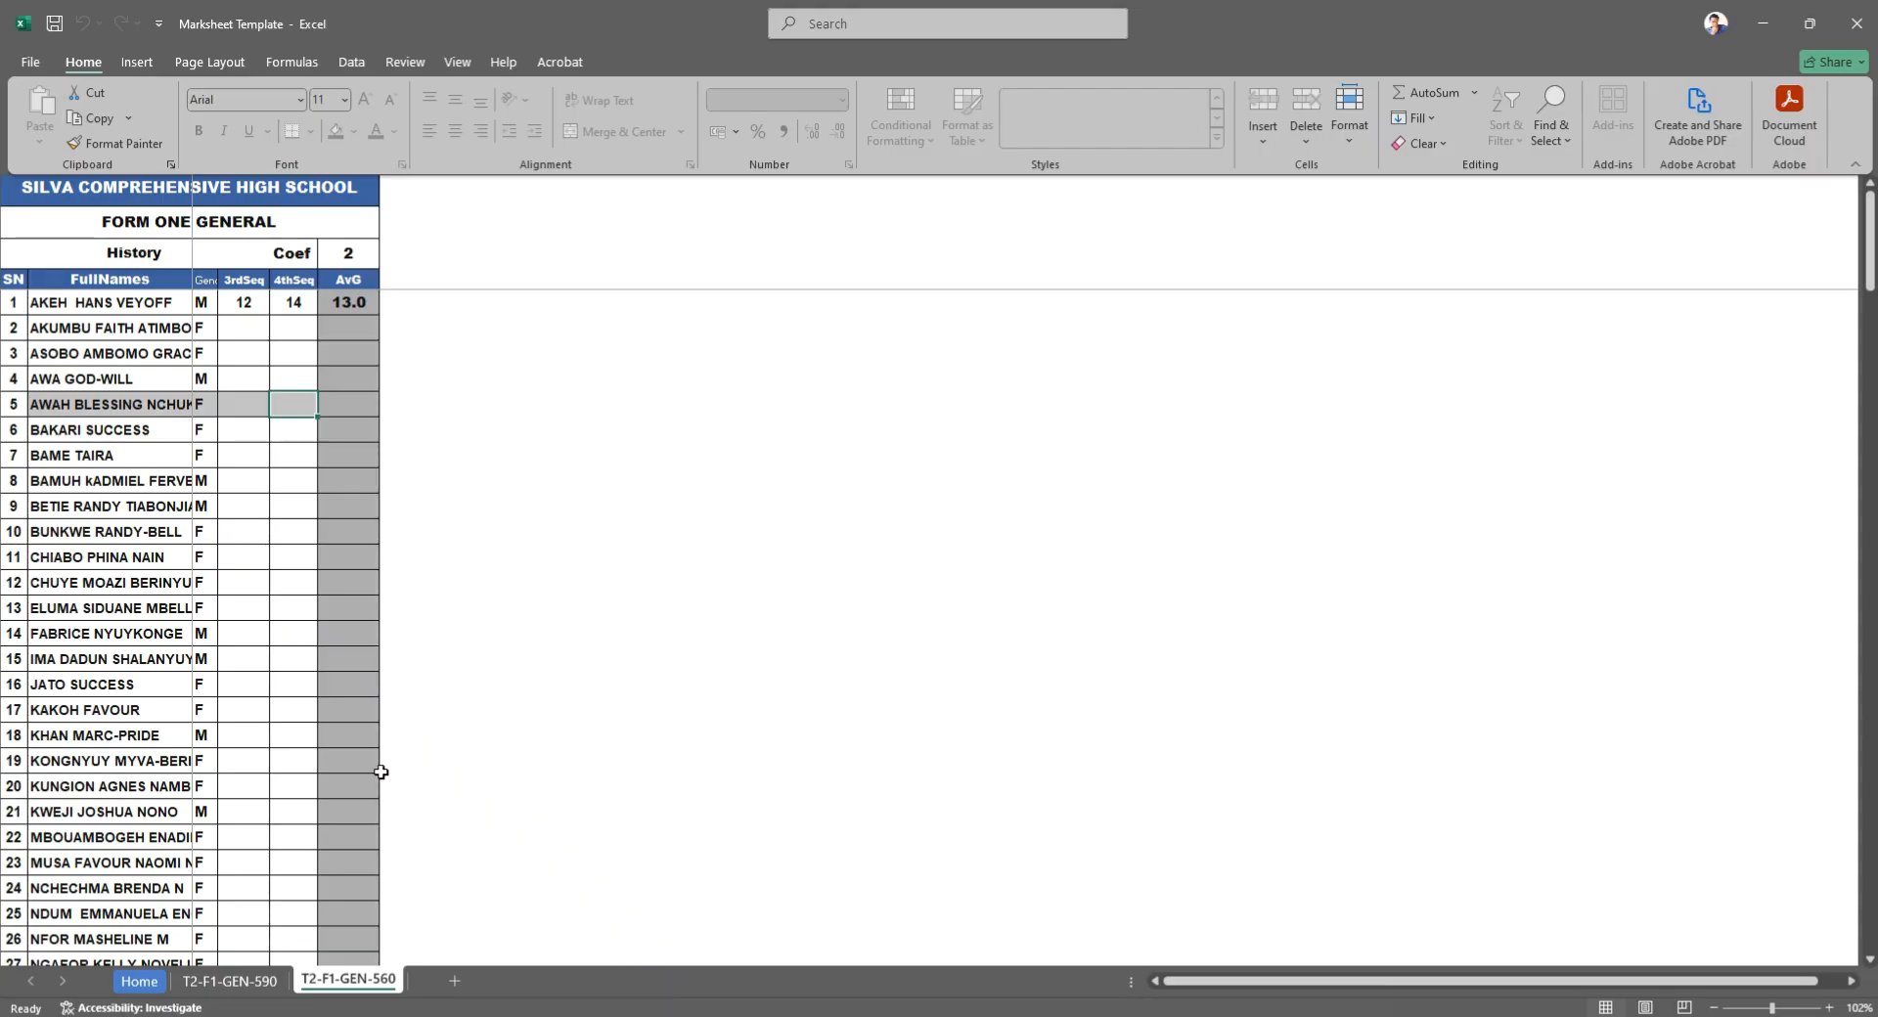
pyautogui.scroll(-5, 161, 579)
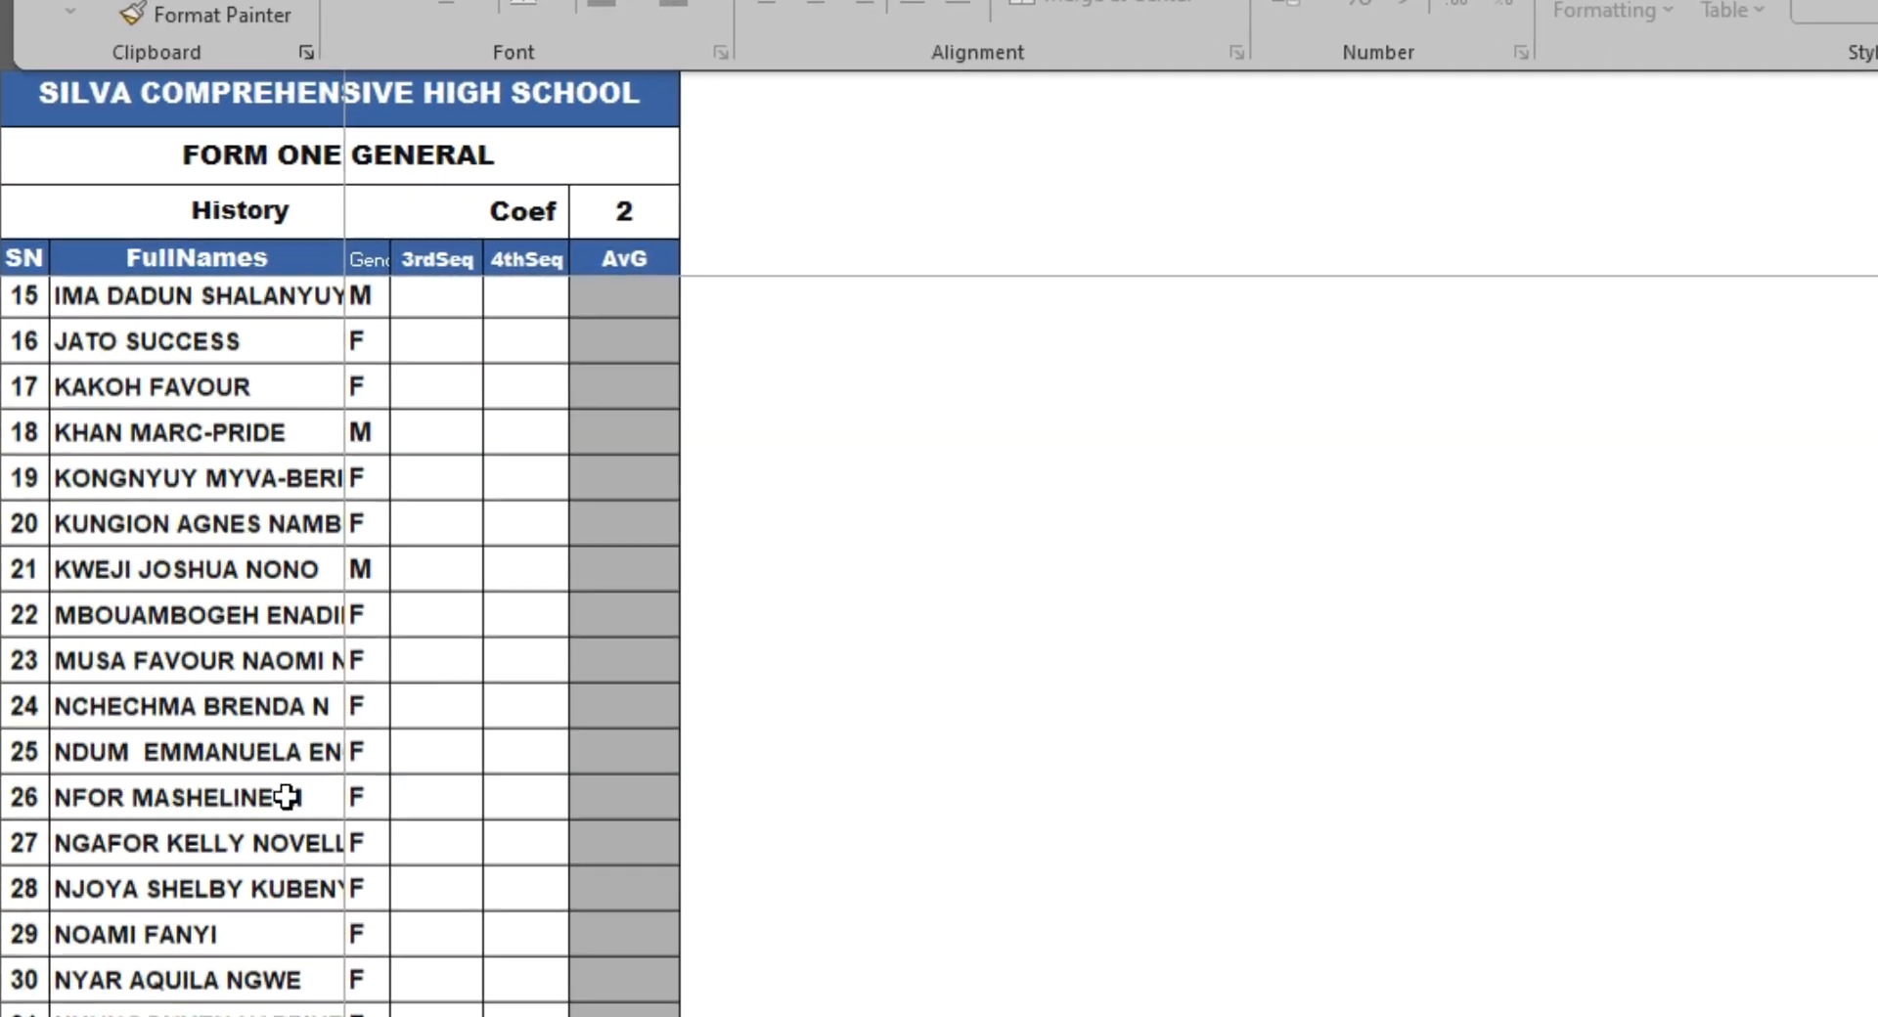
pyautogui.scroll(5, 285, 798)
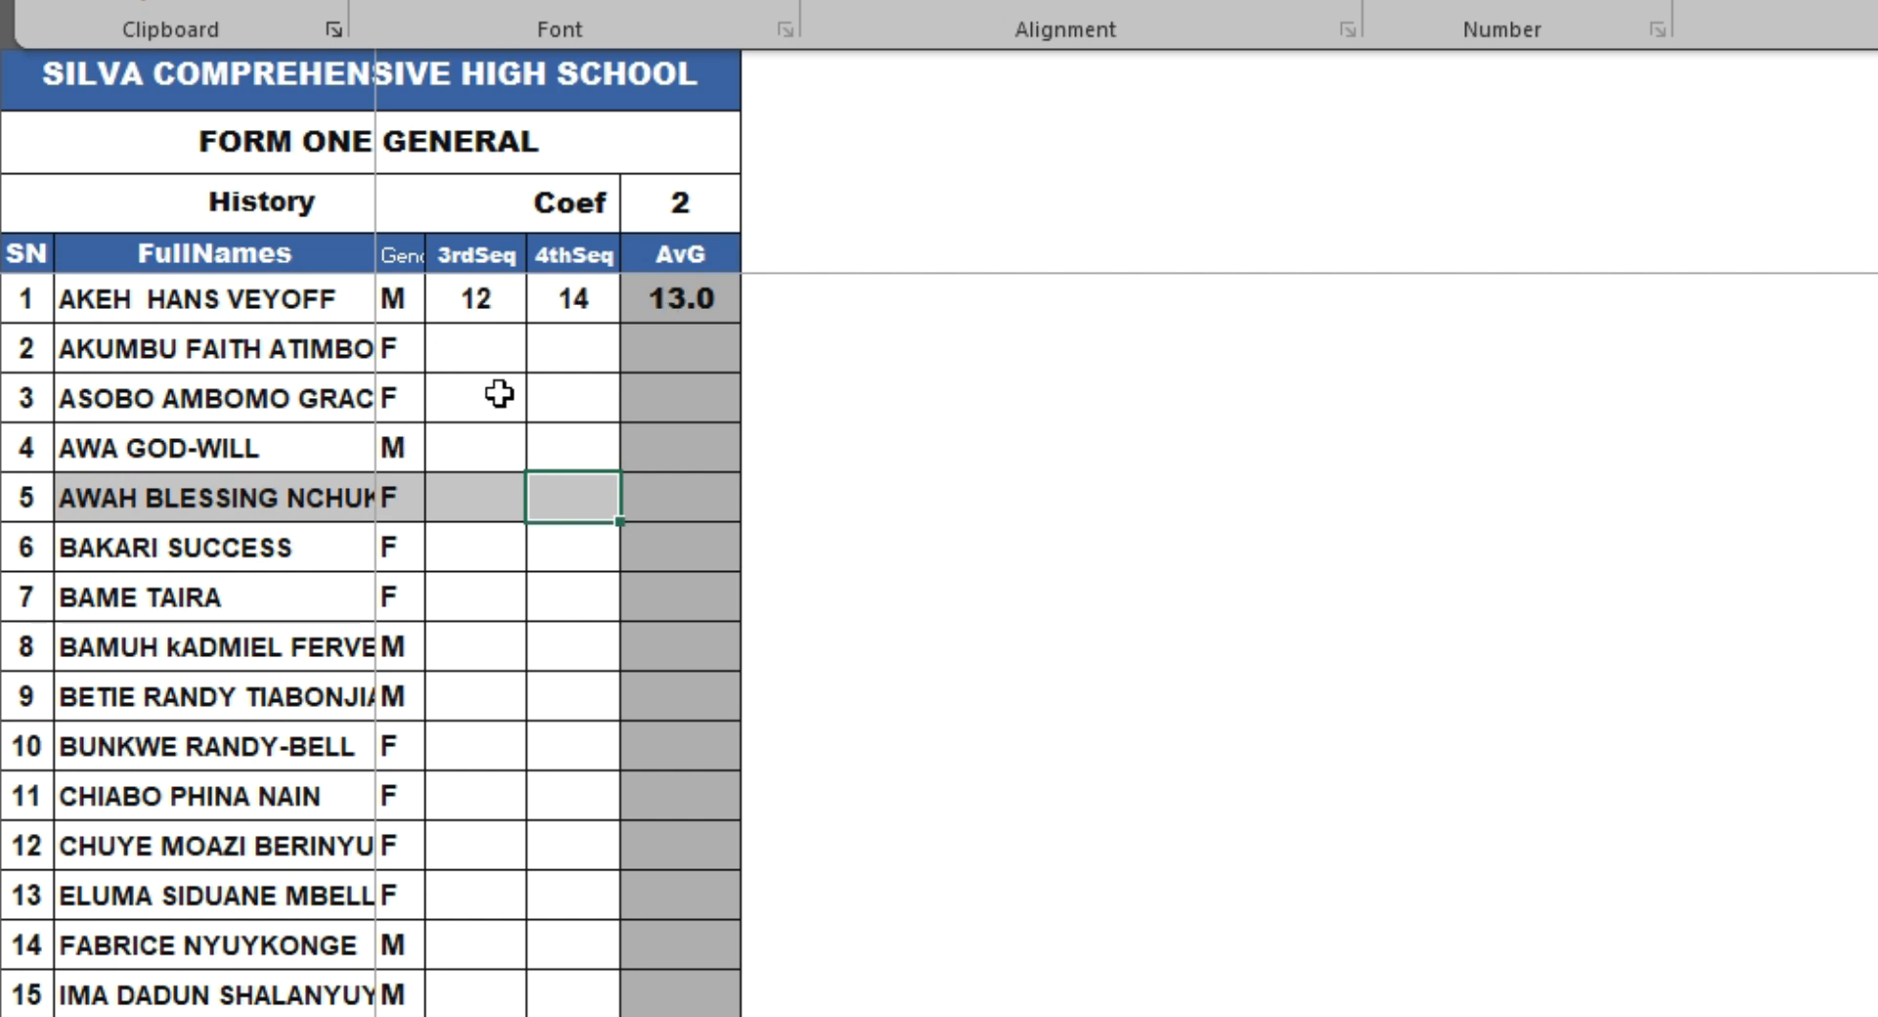
# Enter 3rdSeq marks of 15, 13, 12, 4, 5, 14 and 18 for students 2 to 8 on the History sheet
pyautogui.click(480, 345)
pyautogui.write('15')
pyautogui.press('Return')
pyautogui.write('13')
pyautogui.press('Return')
pyautogui.write('12')
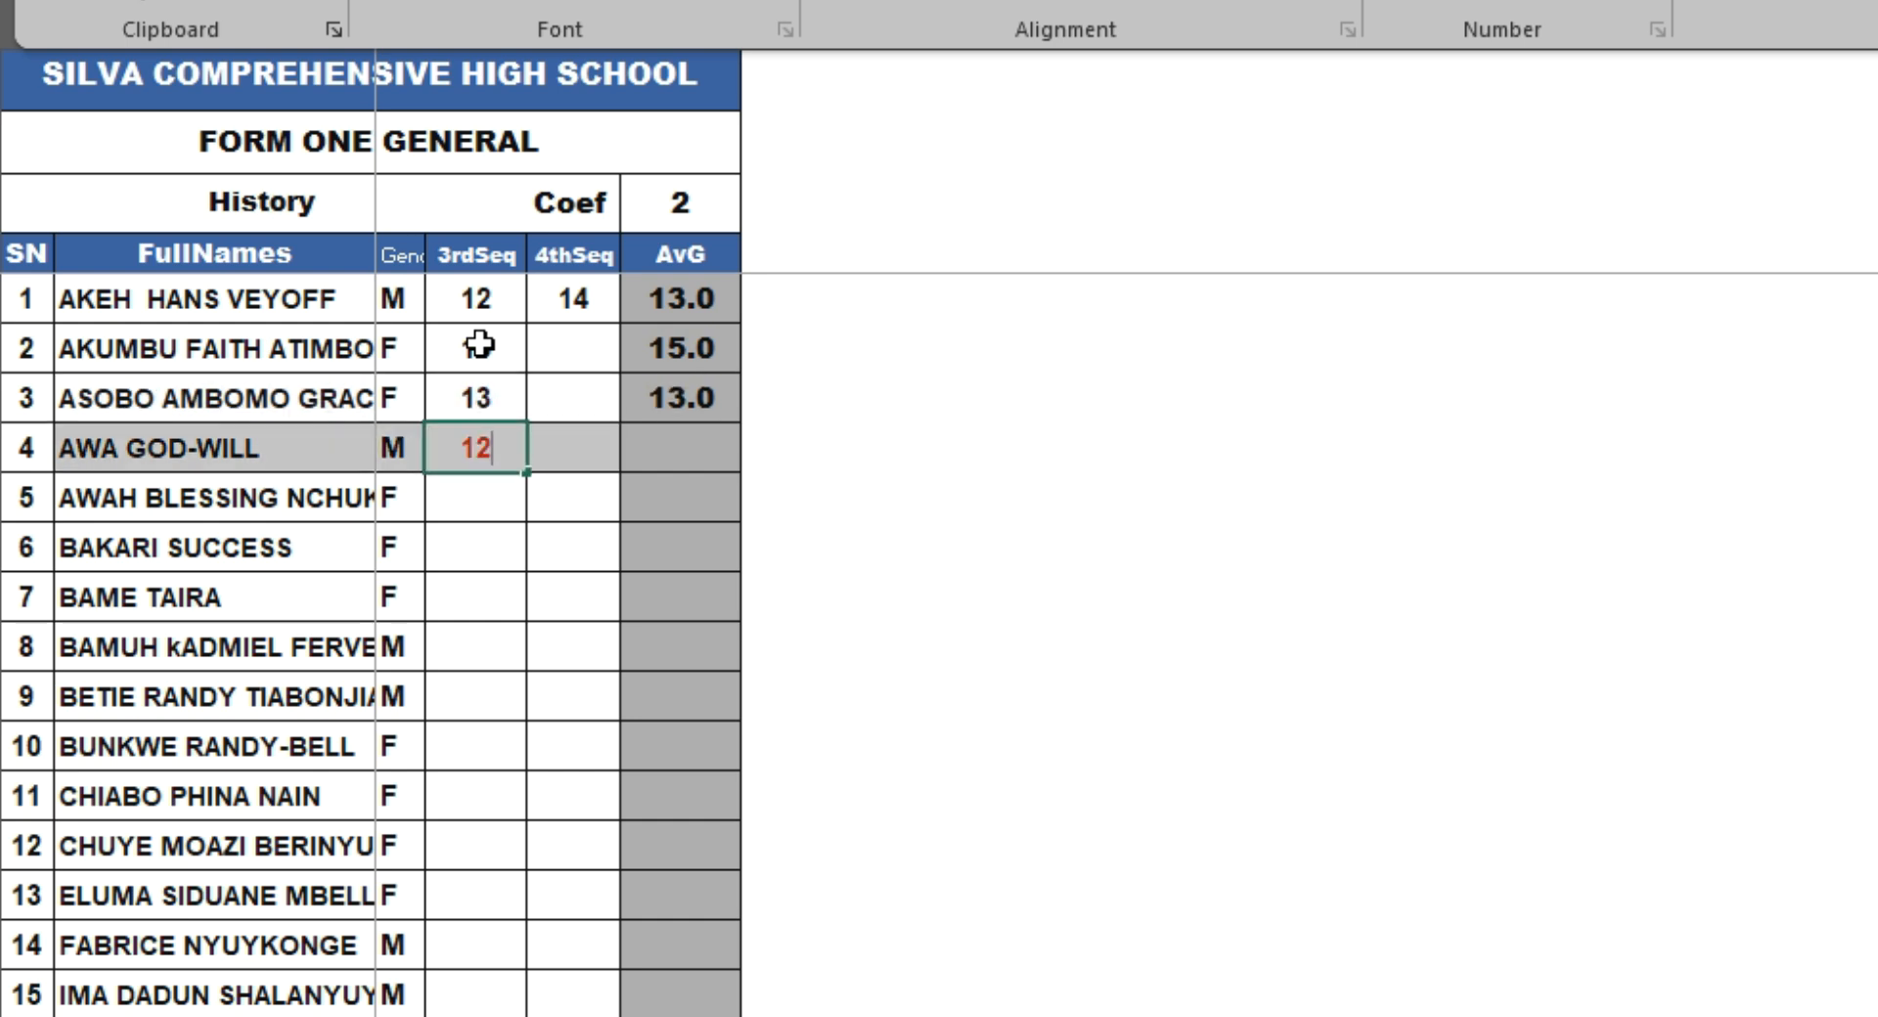
pyautogui.press('Return')
pyautogui.write('4')
pyautogui.press('Return')
pyautogui.write('5')
pyautogui.press('Return')
pyautogui.write('14')
pyautogui.press('Return')
pyautogui.write('18')
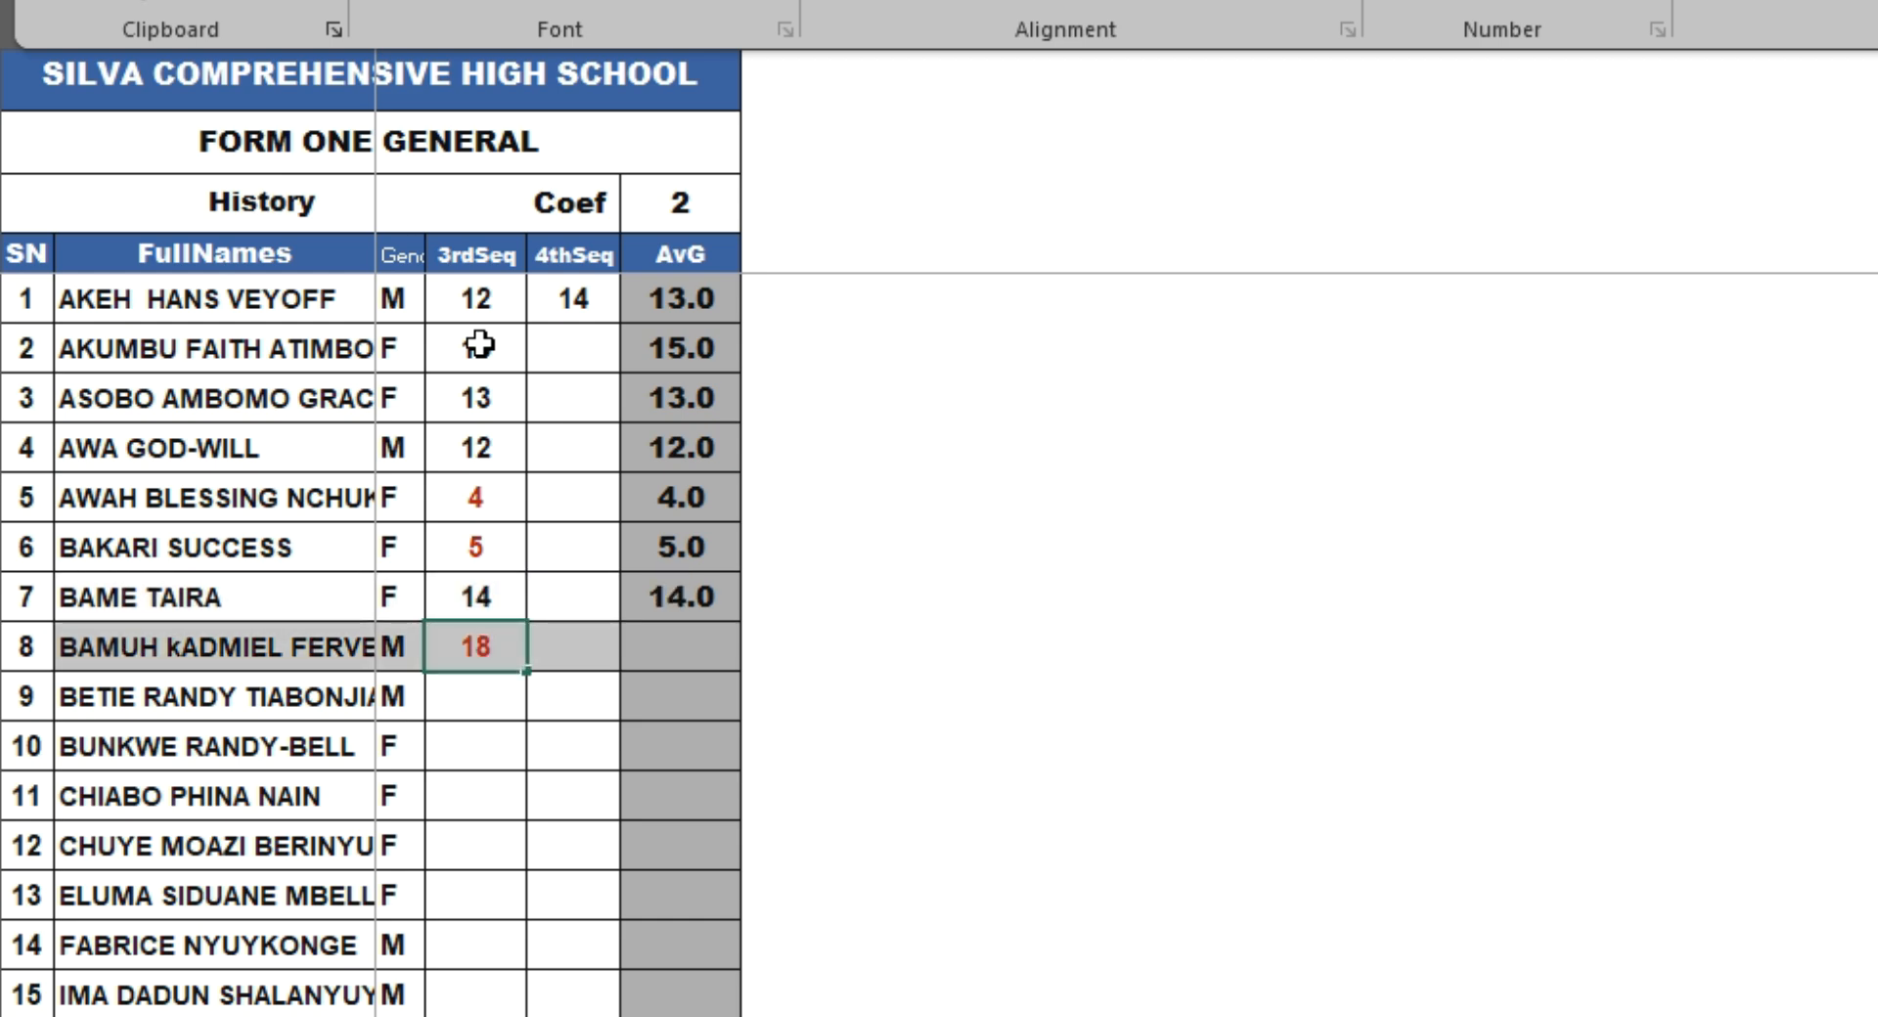
pyautogui.press('Return')
# Try an out-of-range 3rdSeq mark of 50 for student 9, and enter 12 instead
pyautogui.write('50')
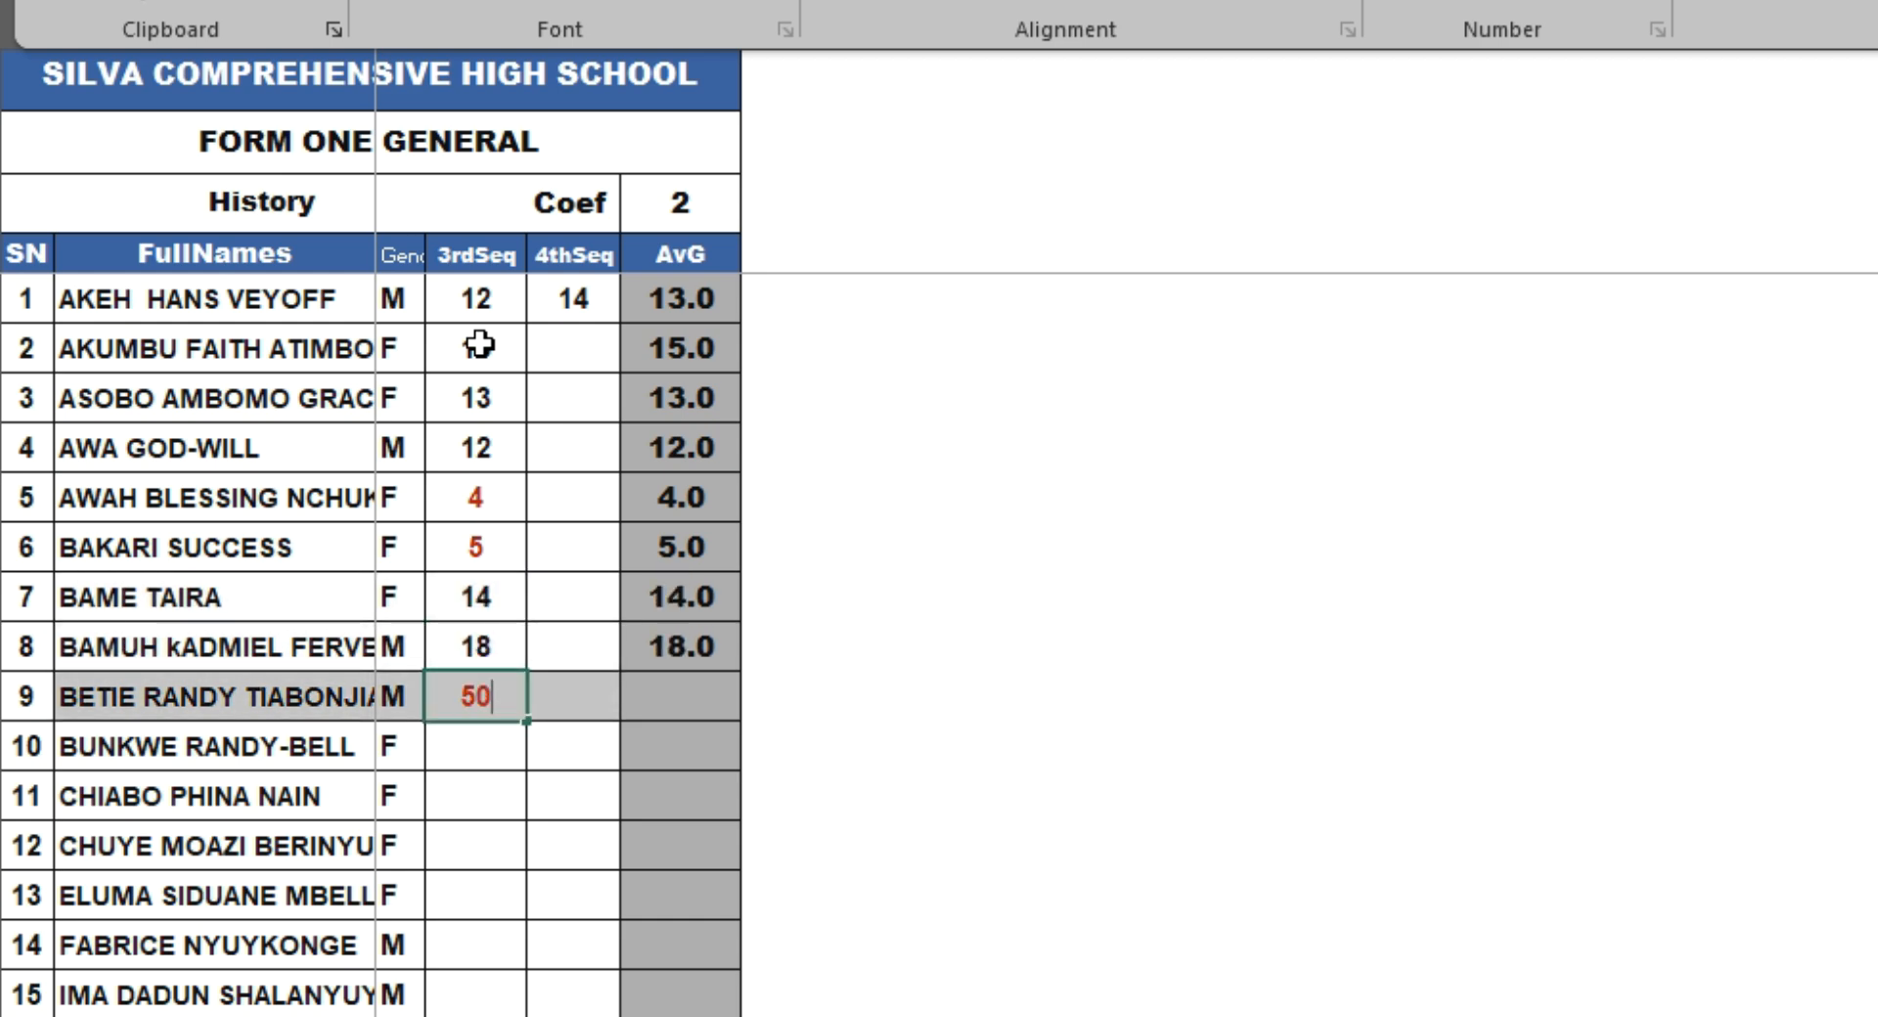
pyautogui.press('Return')
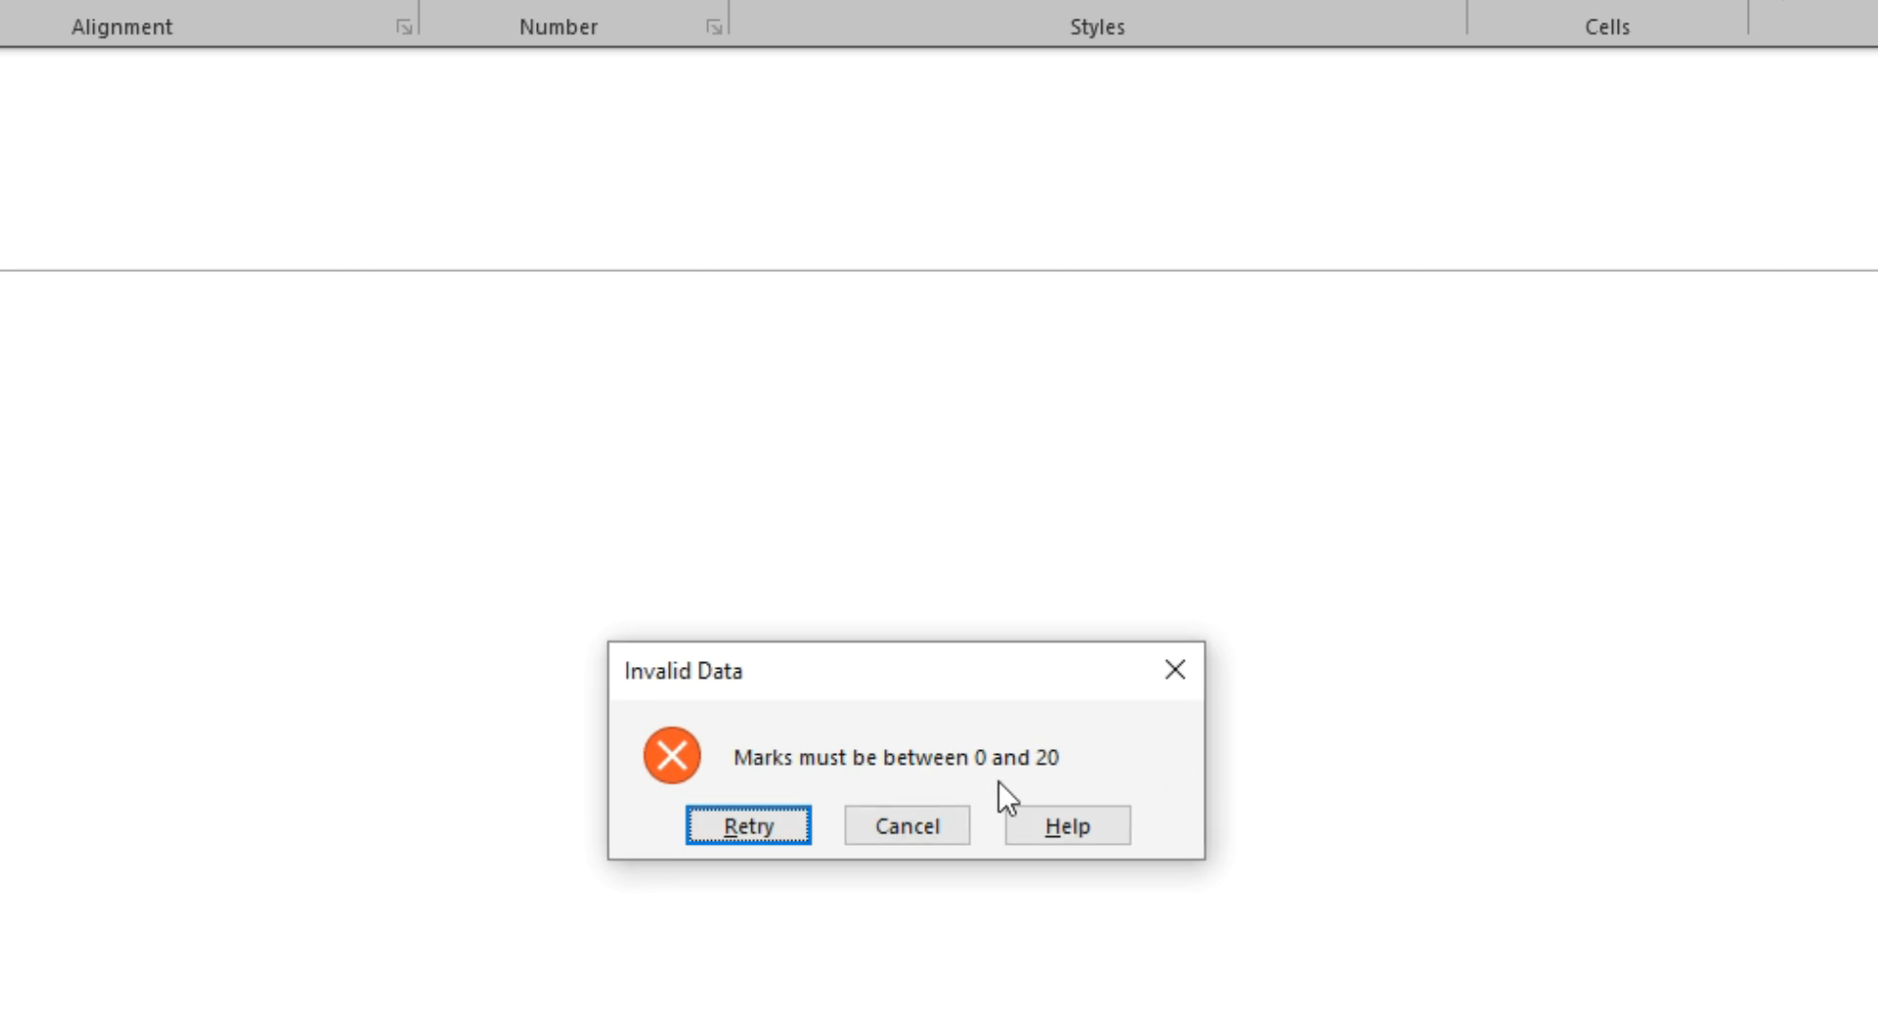
pyautogui.click(956, 826)
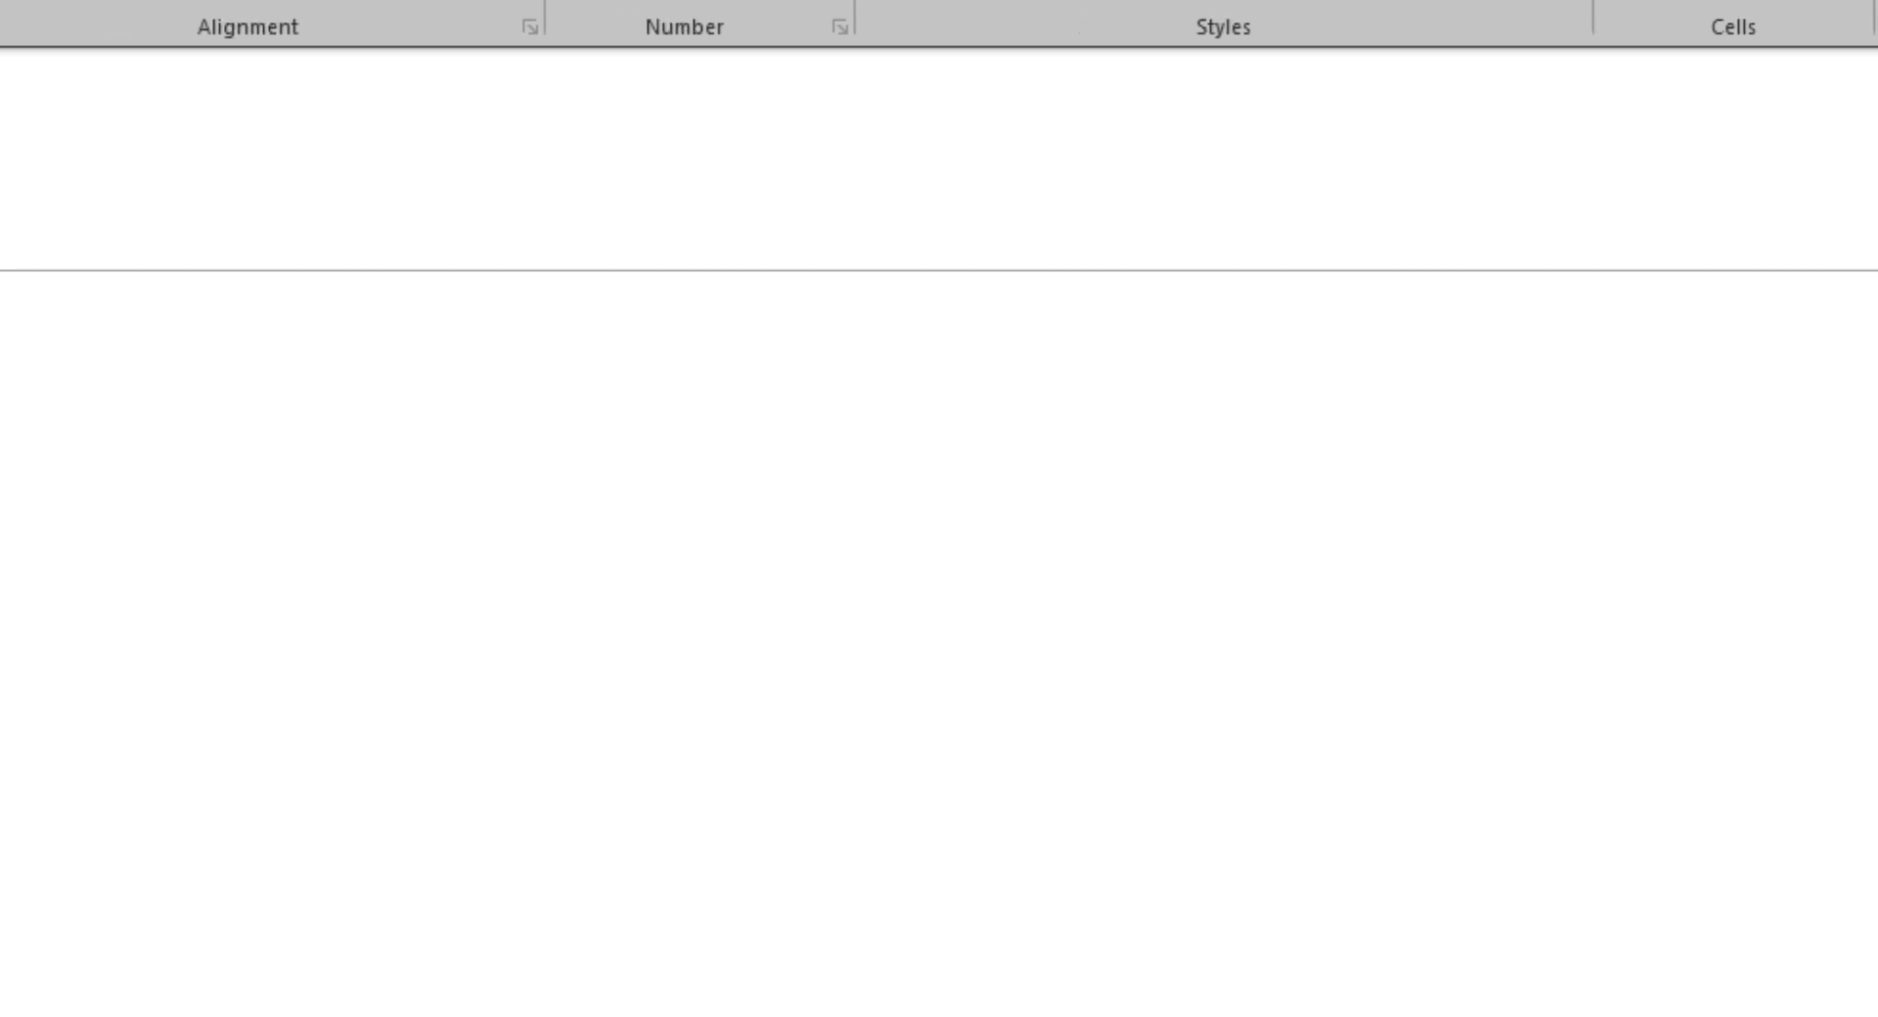
pyautogui.write('12')
pyautogui.press('Return')
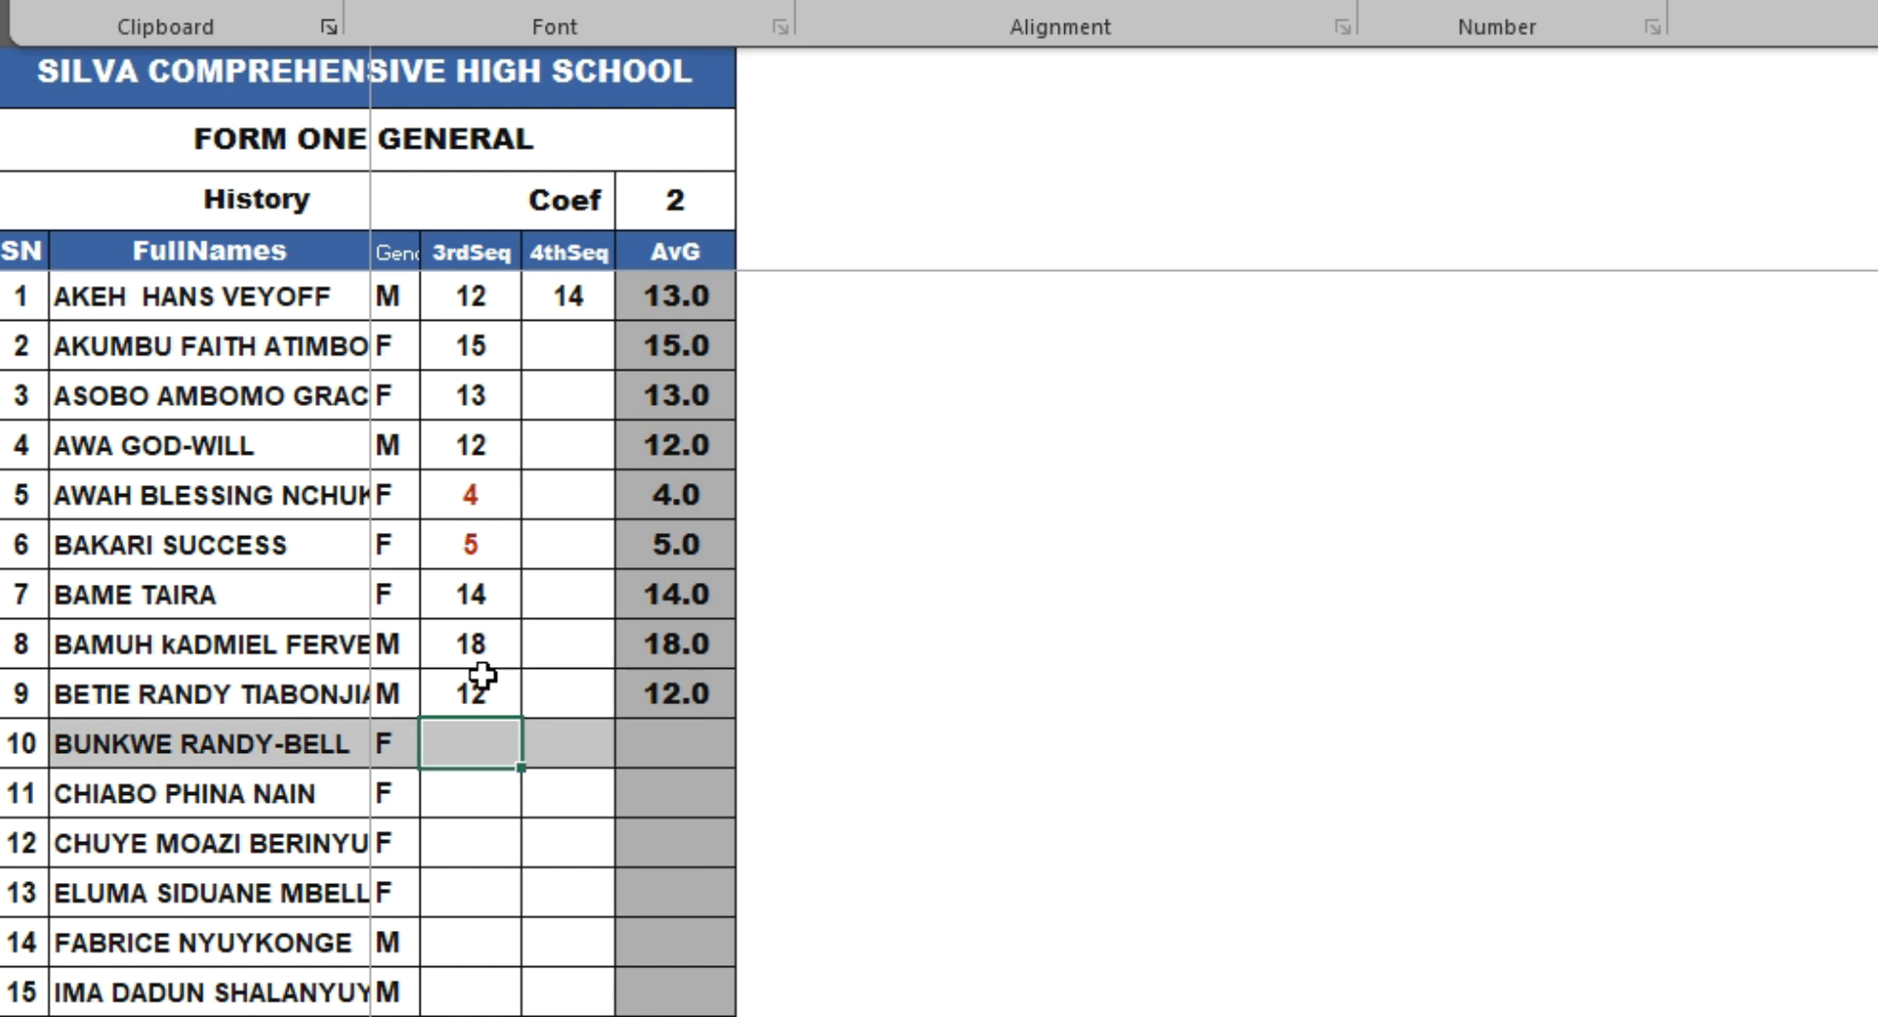
# Enter 4thSeq marks of 12, 15 and 14 for students 2 to 4 on the History sheet
pyautogui.click(566, 337)
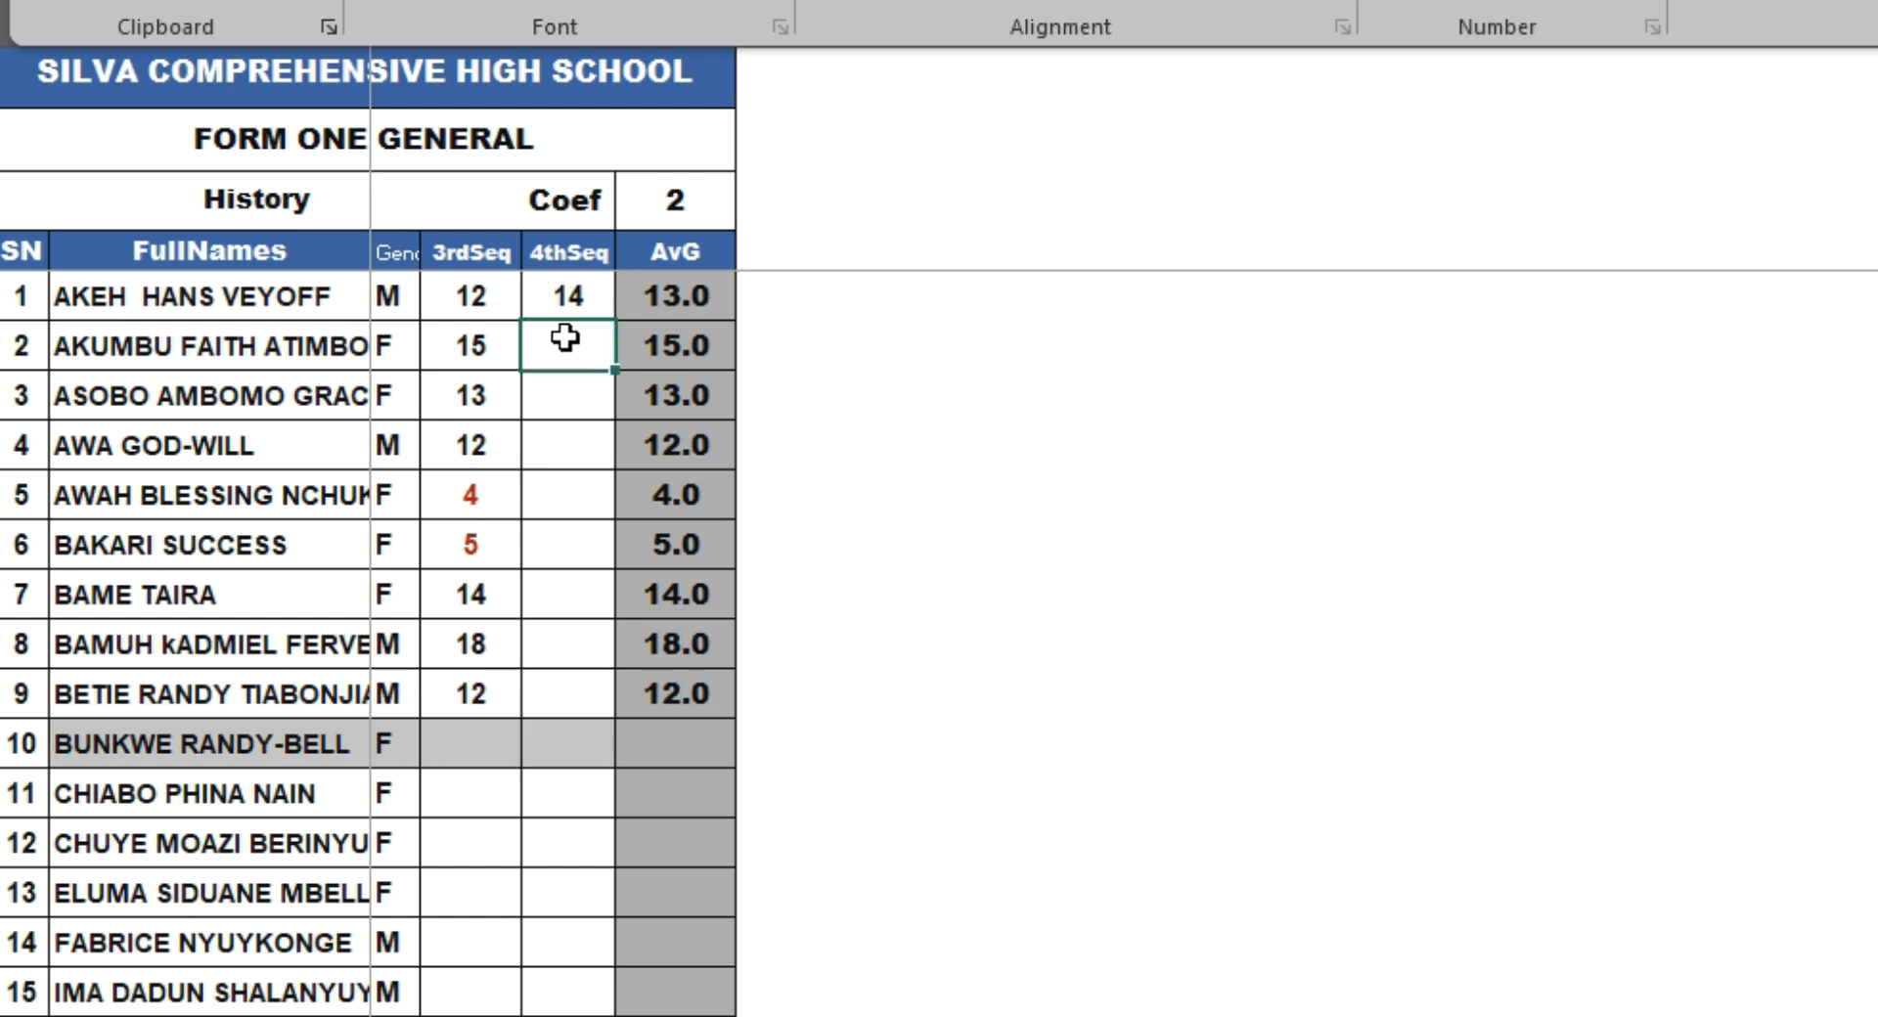
pyautogui.write('12')
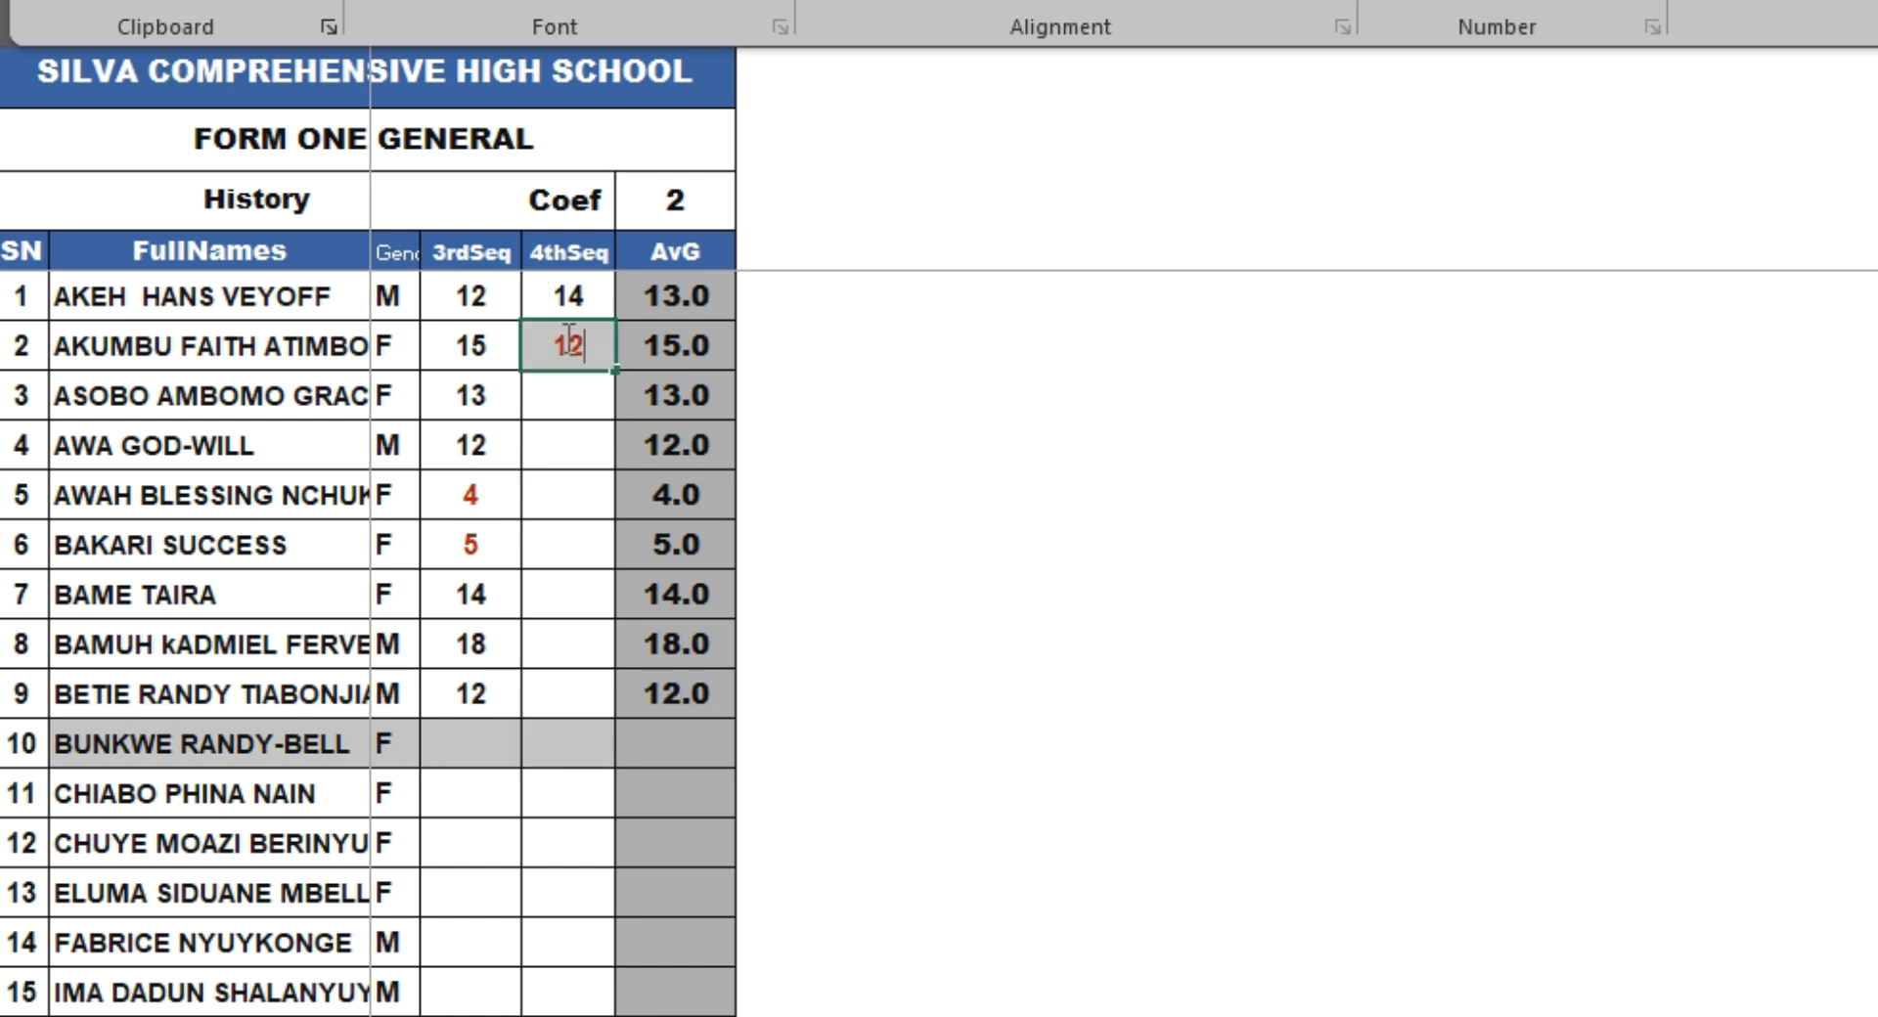
pyautogui.press('Return')
pyautogui.write('15')
pyautogui.press('Return')
pyautogui.write('14')
pyautogui.press('Return')
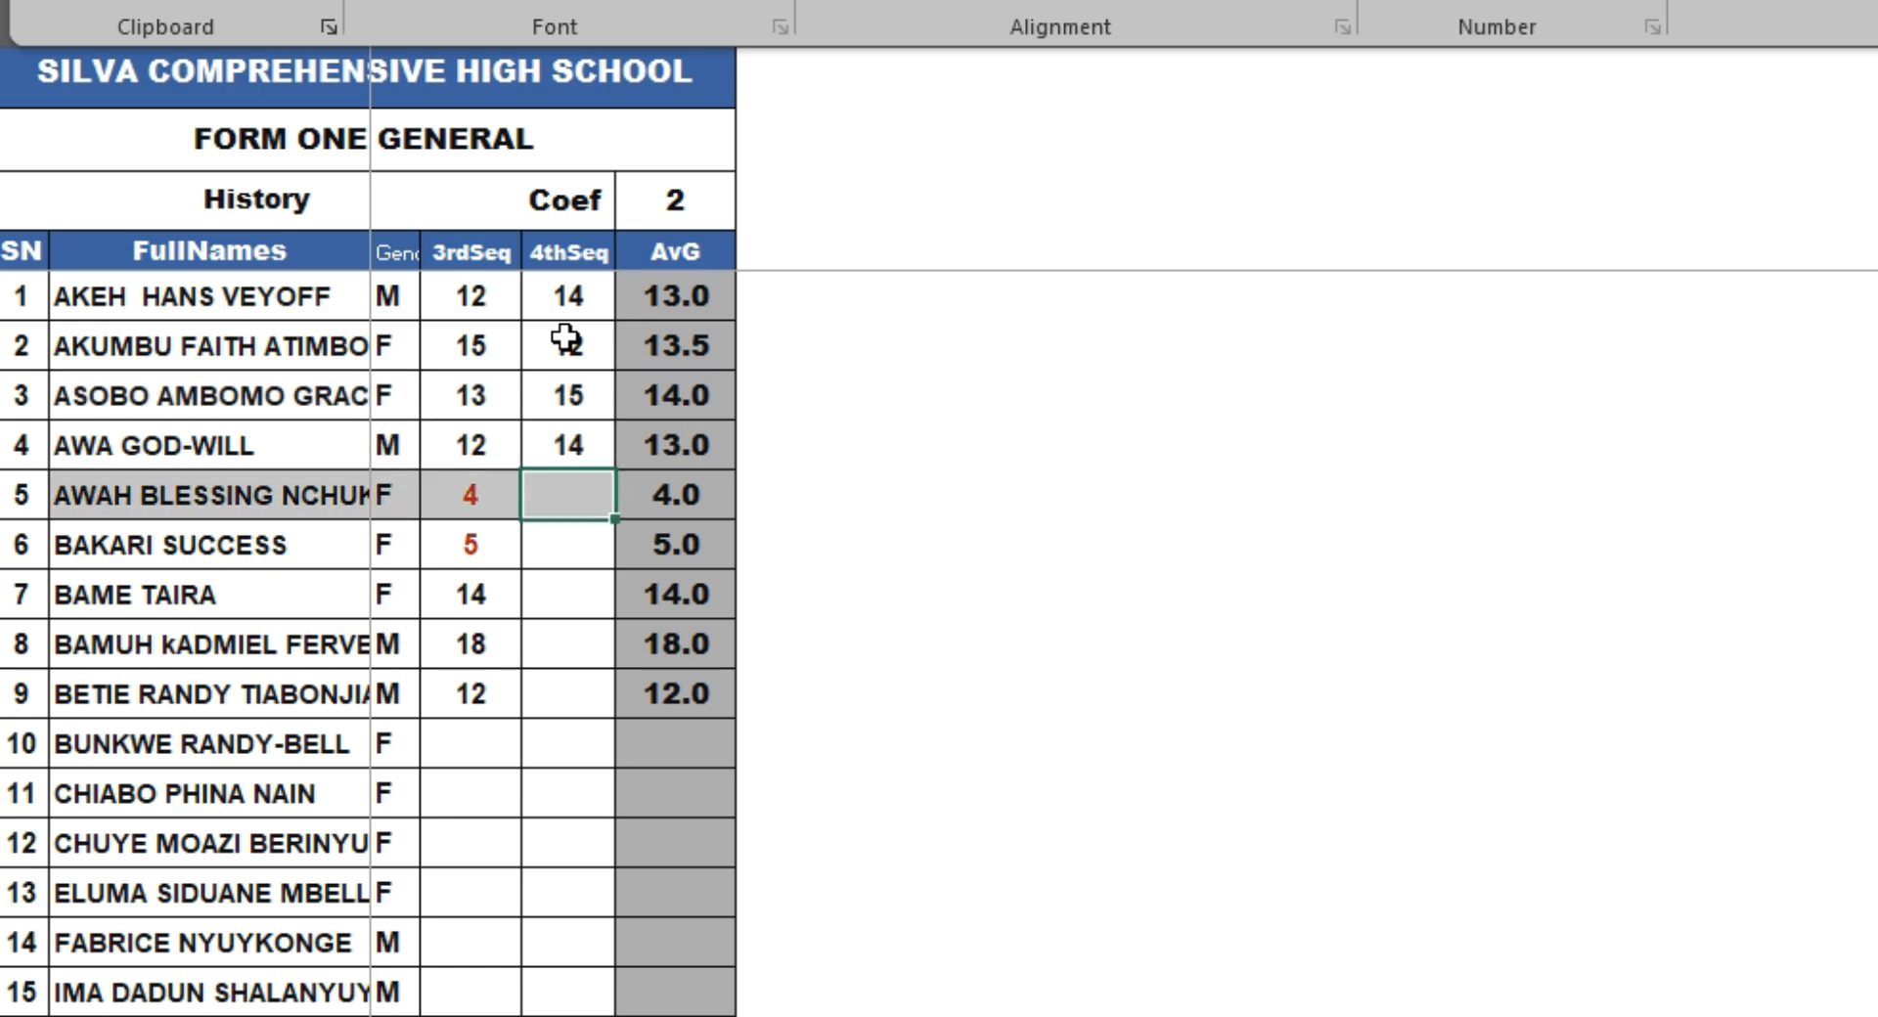
# Review the History mark columns and student list, and compare them with the Logic sheet T2-F1-GEN-590
pyautogui.click(515, 814)
pyautogui.click(516, 647)
pyautogui.moveTo(546, 479); pyautogui.dragTo(530, 385)
pyautogui.click(538, 353)
pyautogui.click(487, 354)
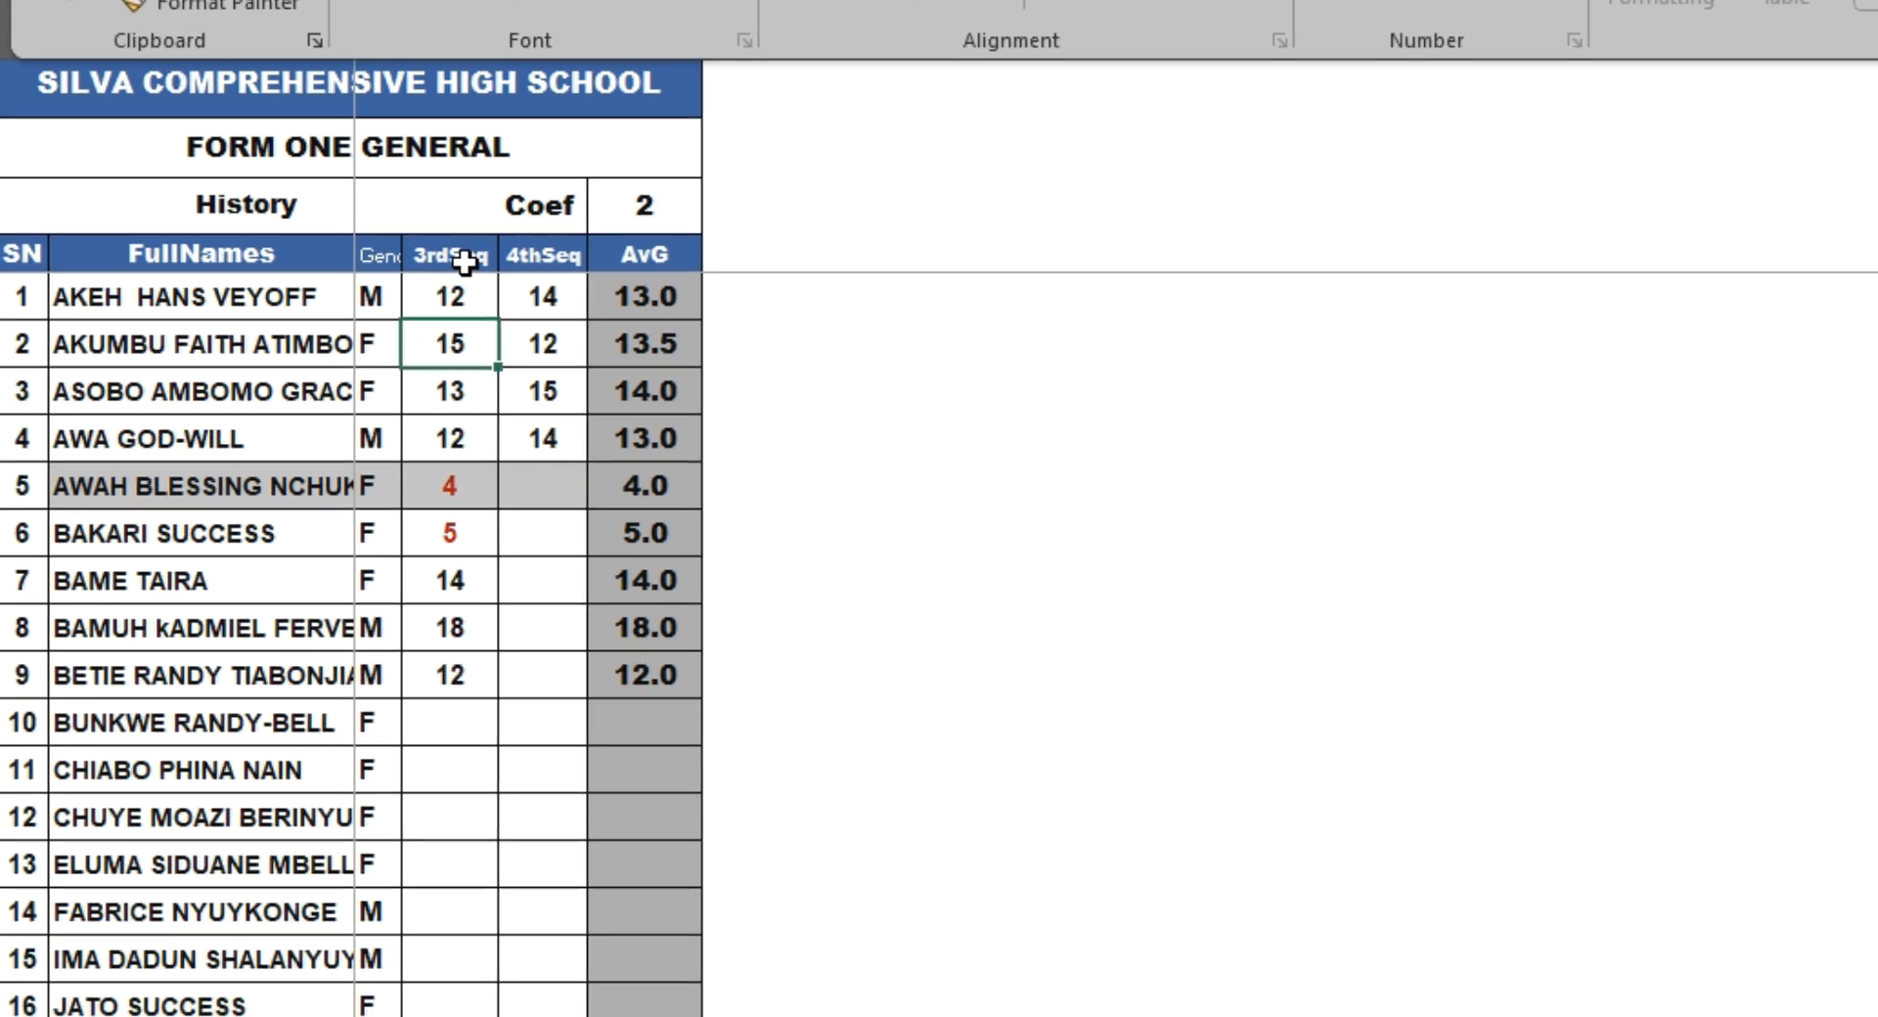
pyautogui.click(581, 299)
pyautogui.scroll(-7, 415, 740)
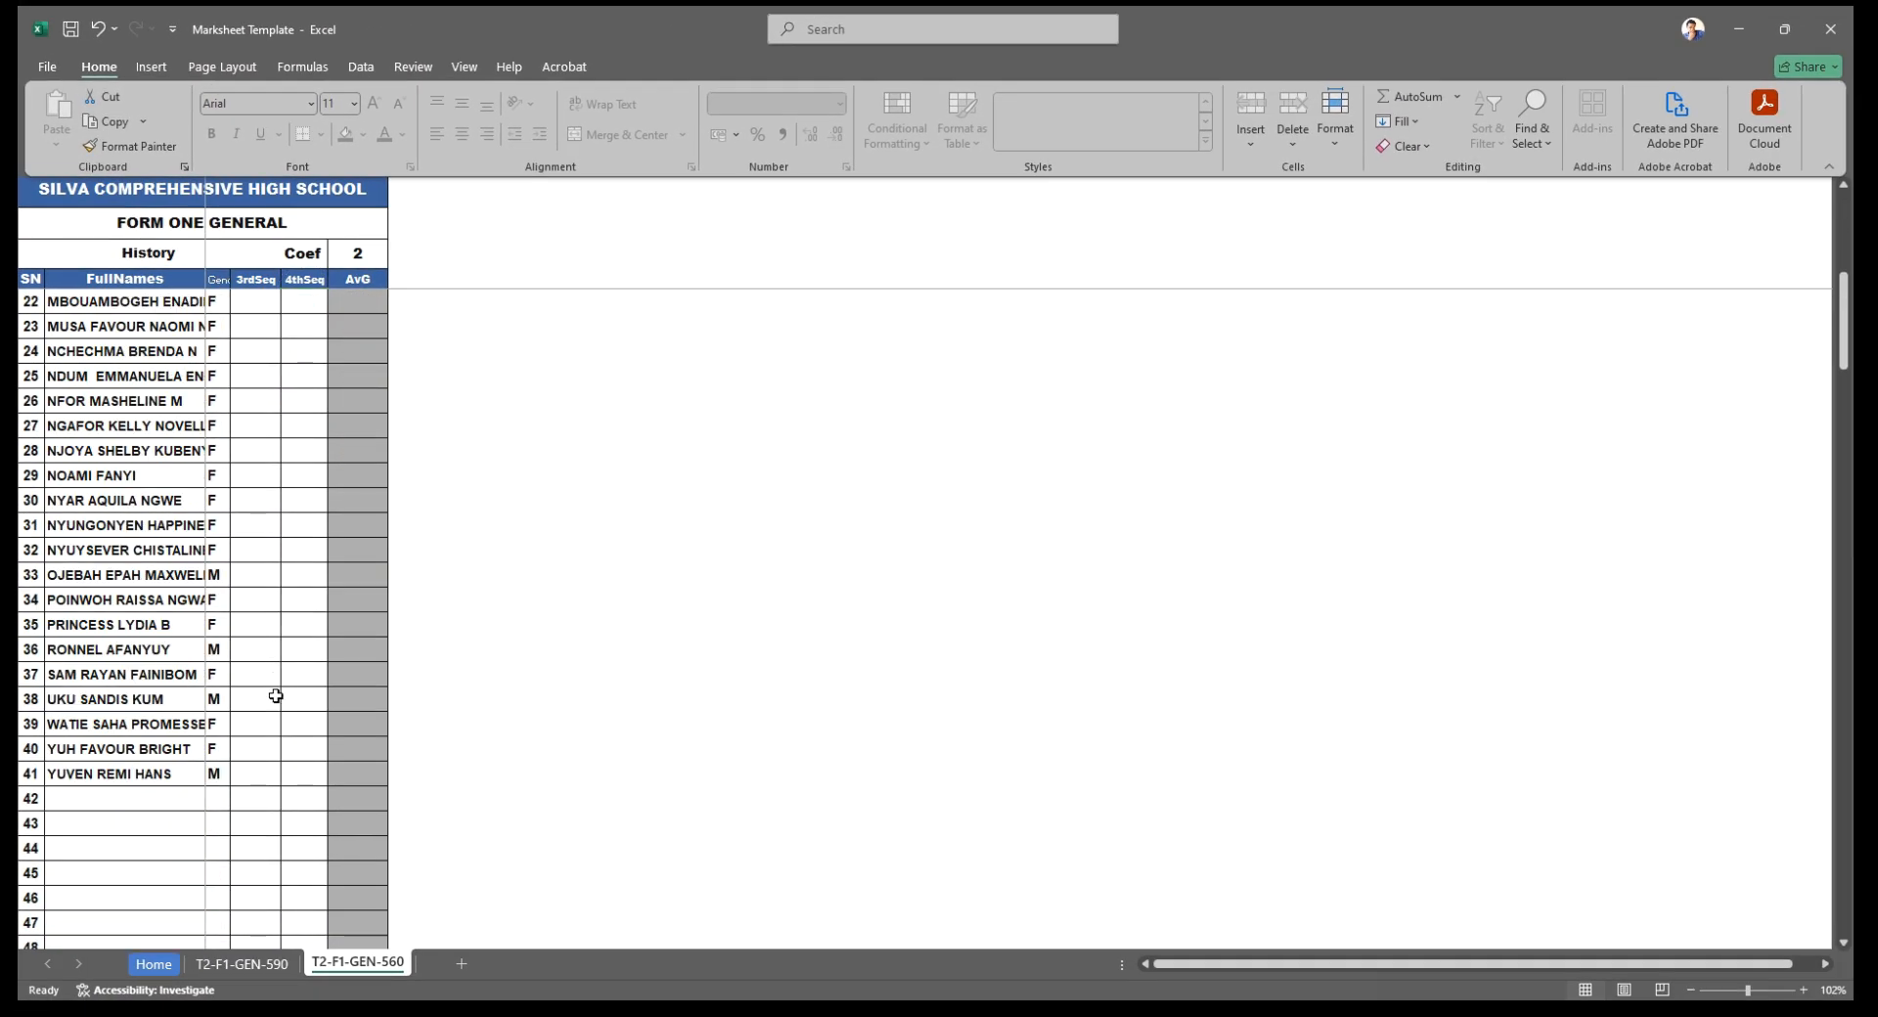
pyautogui.scroll(8, 279, 636)
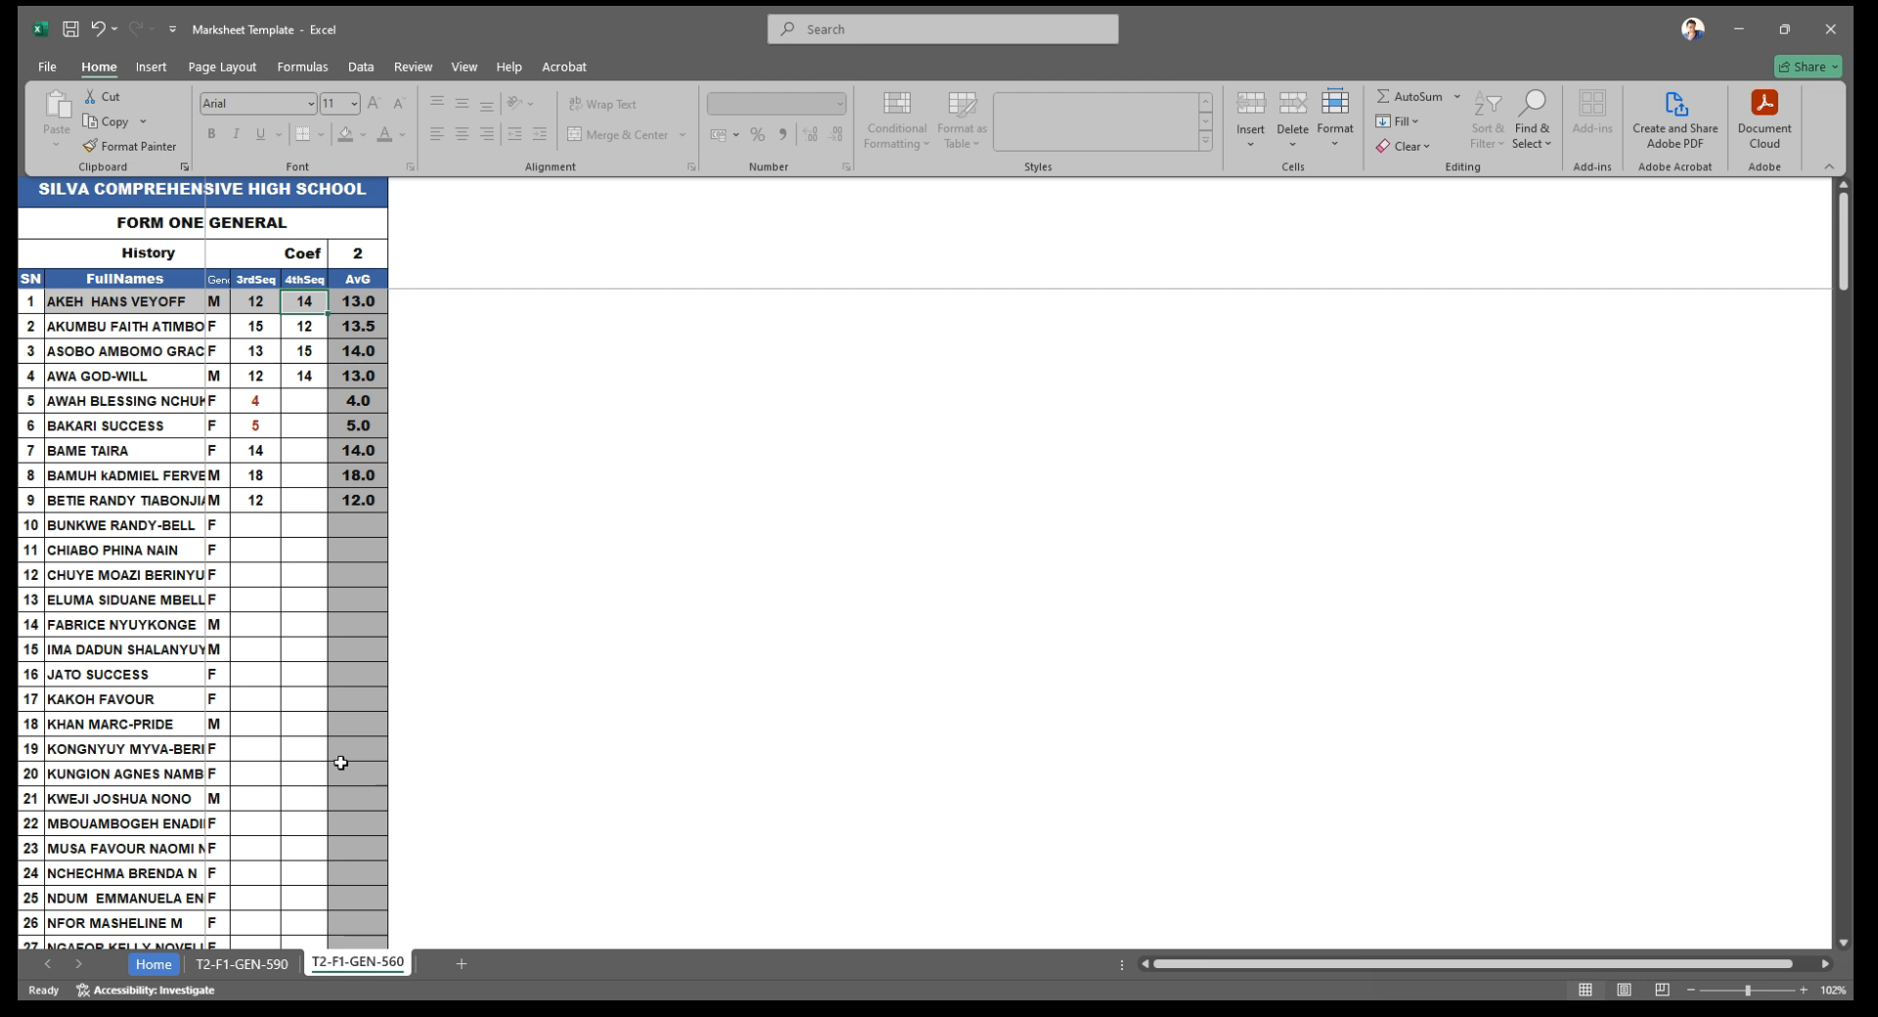
pyautogui.click(267, 969)
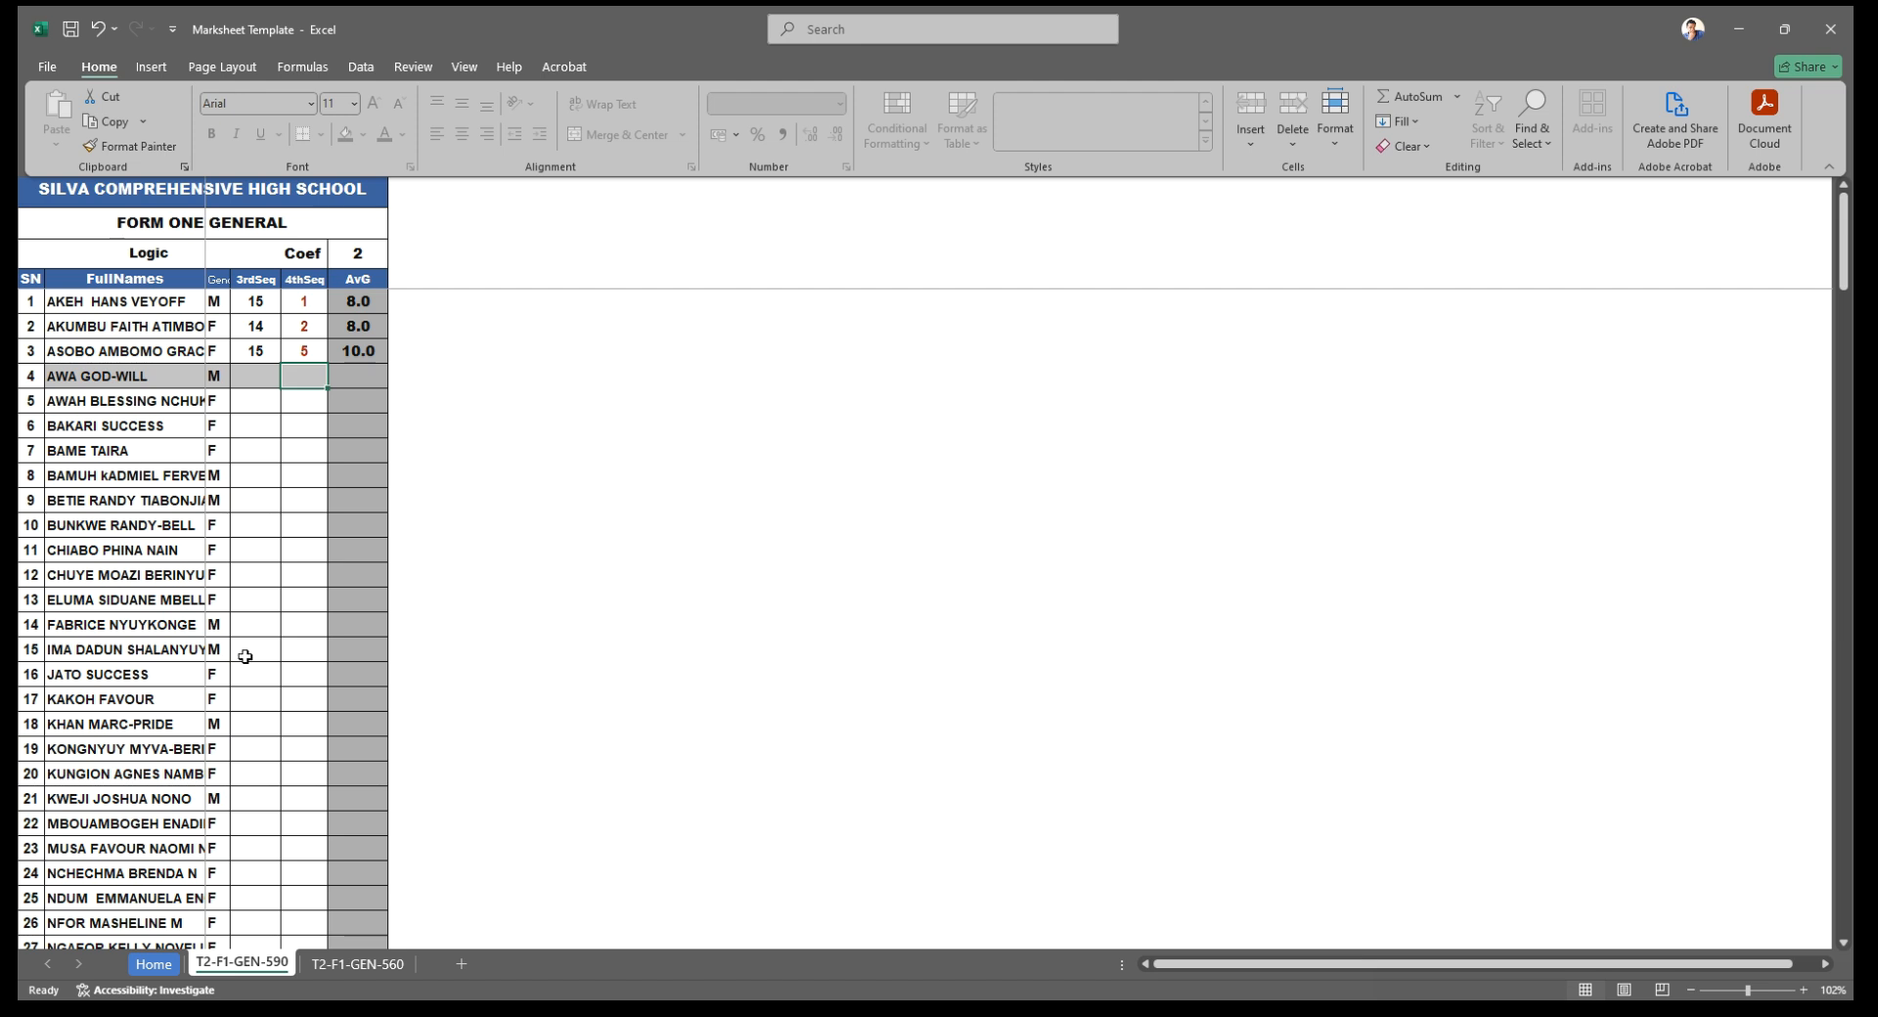
pyautogui.click(363, 964)
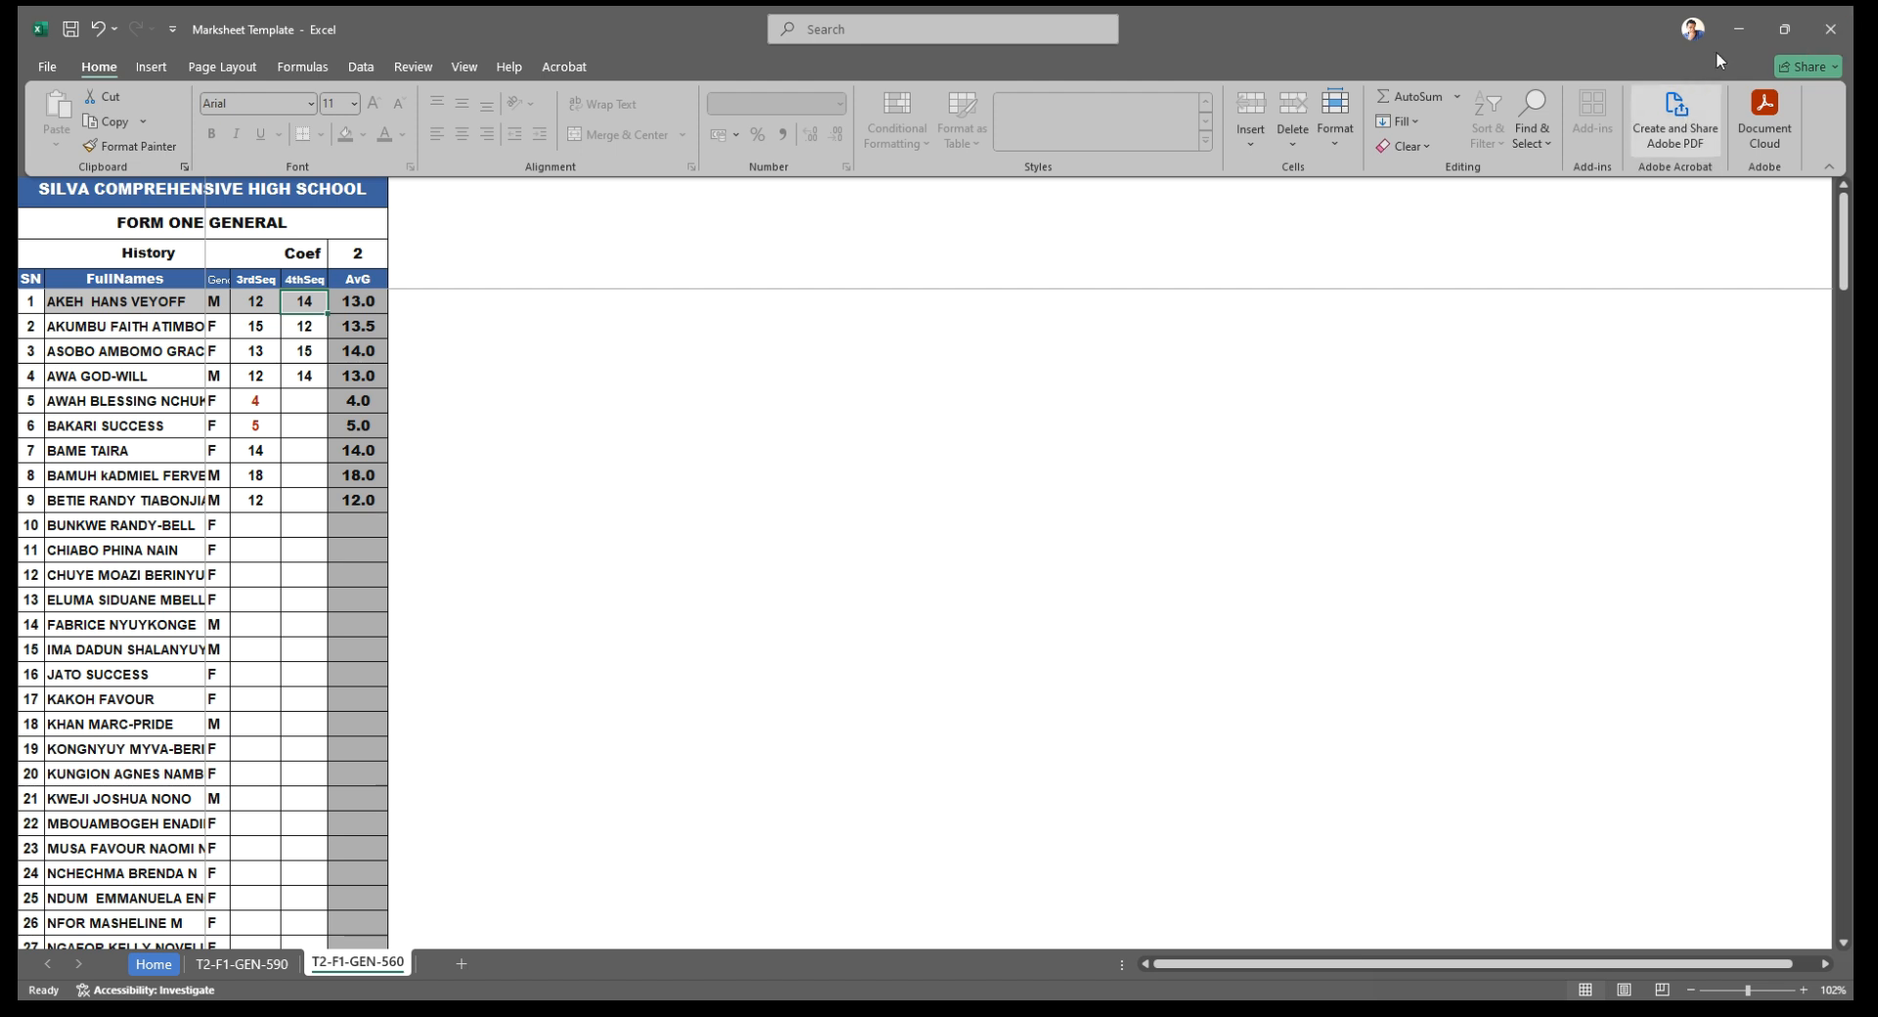
# Close the Marksheet Template workbook and switch back to the marks entry page in SILVA School-Master
pyautogui.click(1831, 28)
pyautogui.click(934, 653)
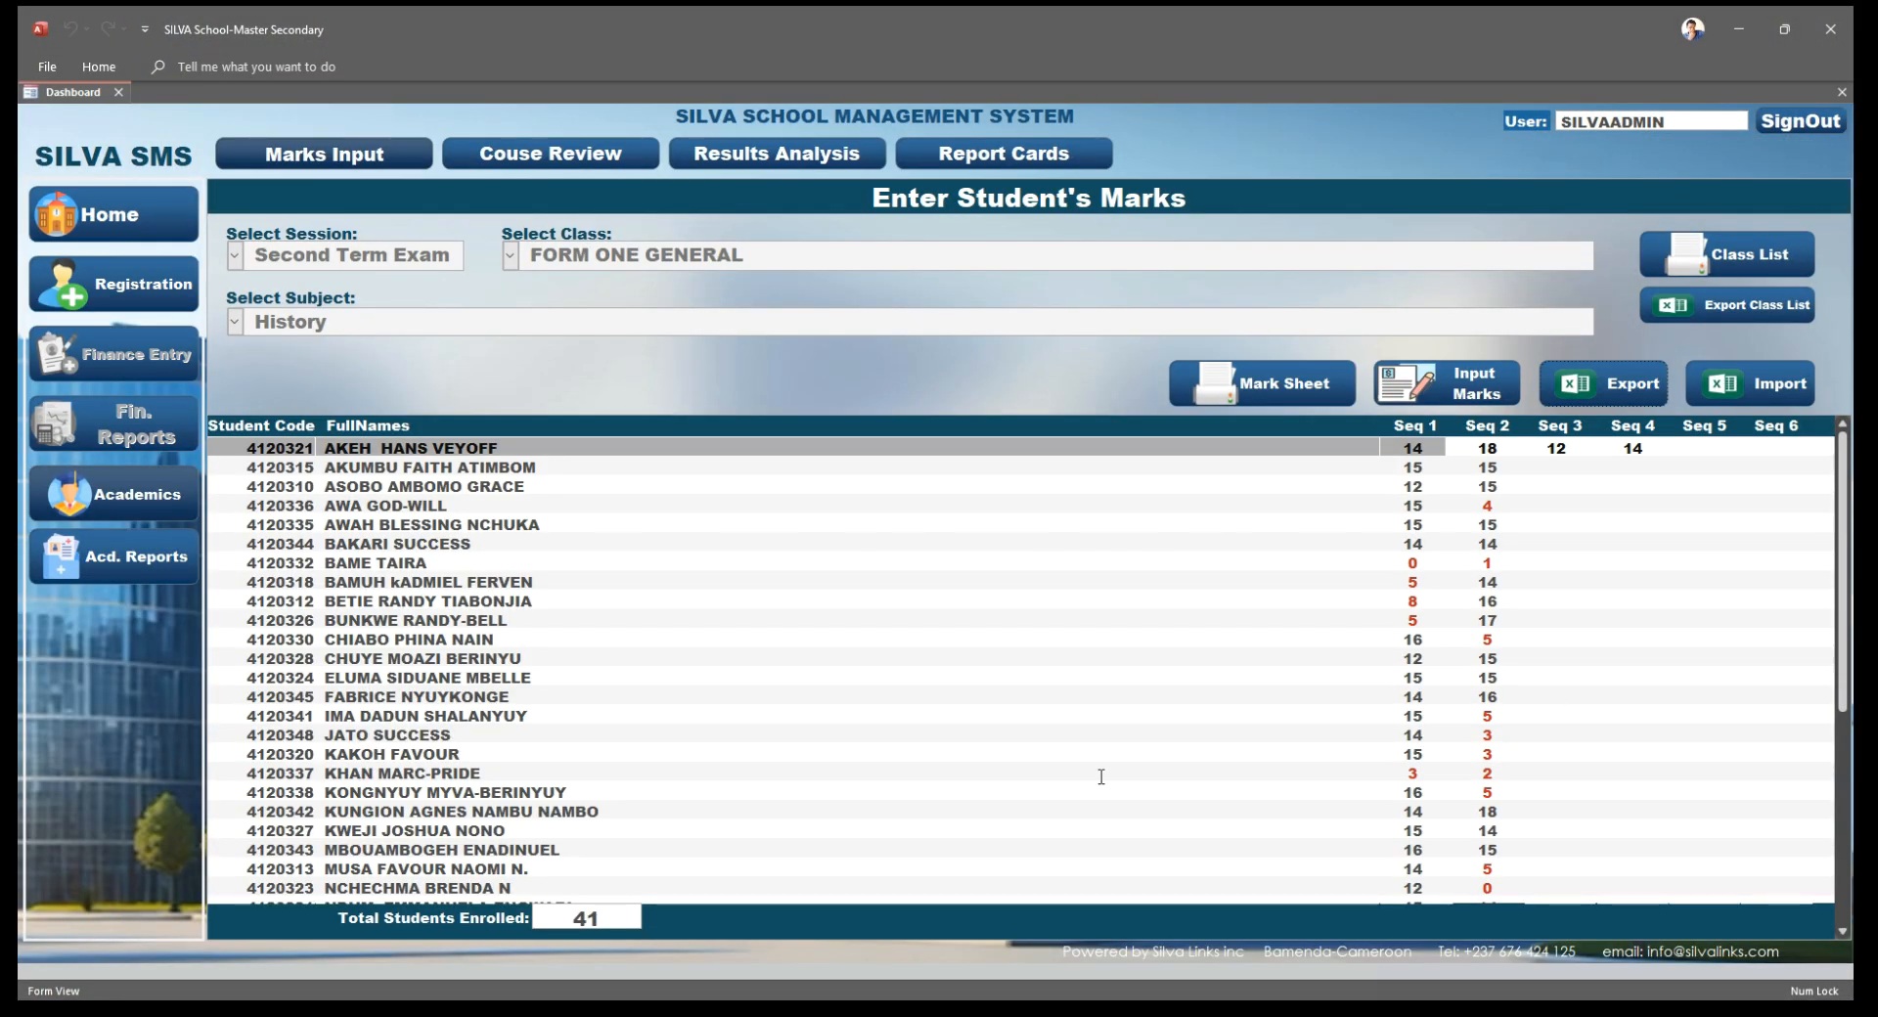
pyautogui.click(1738, 29)
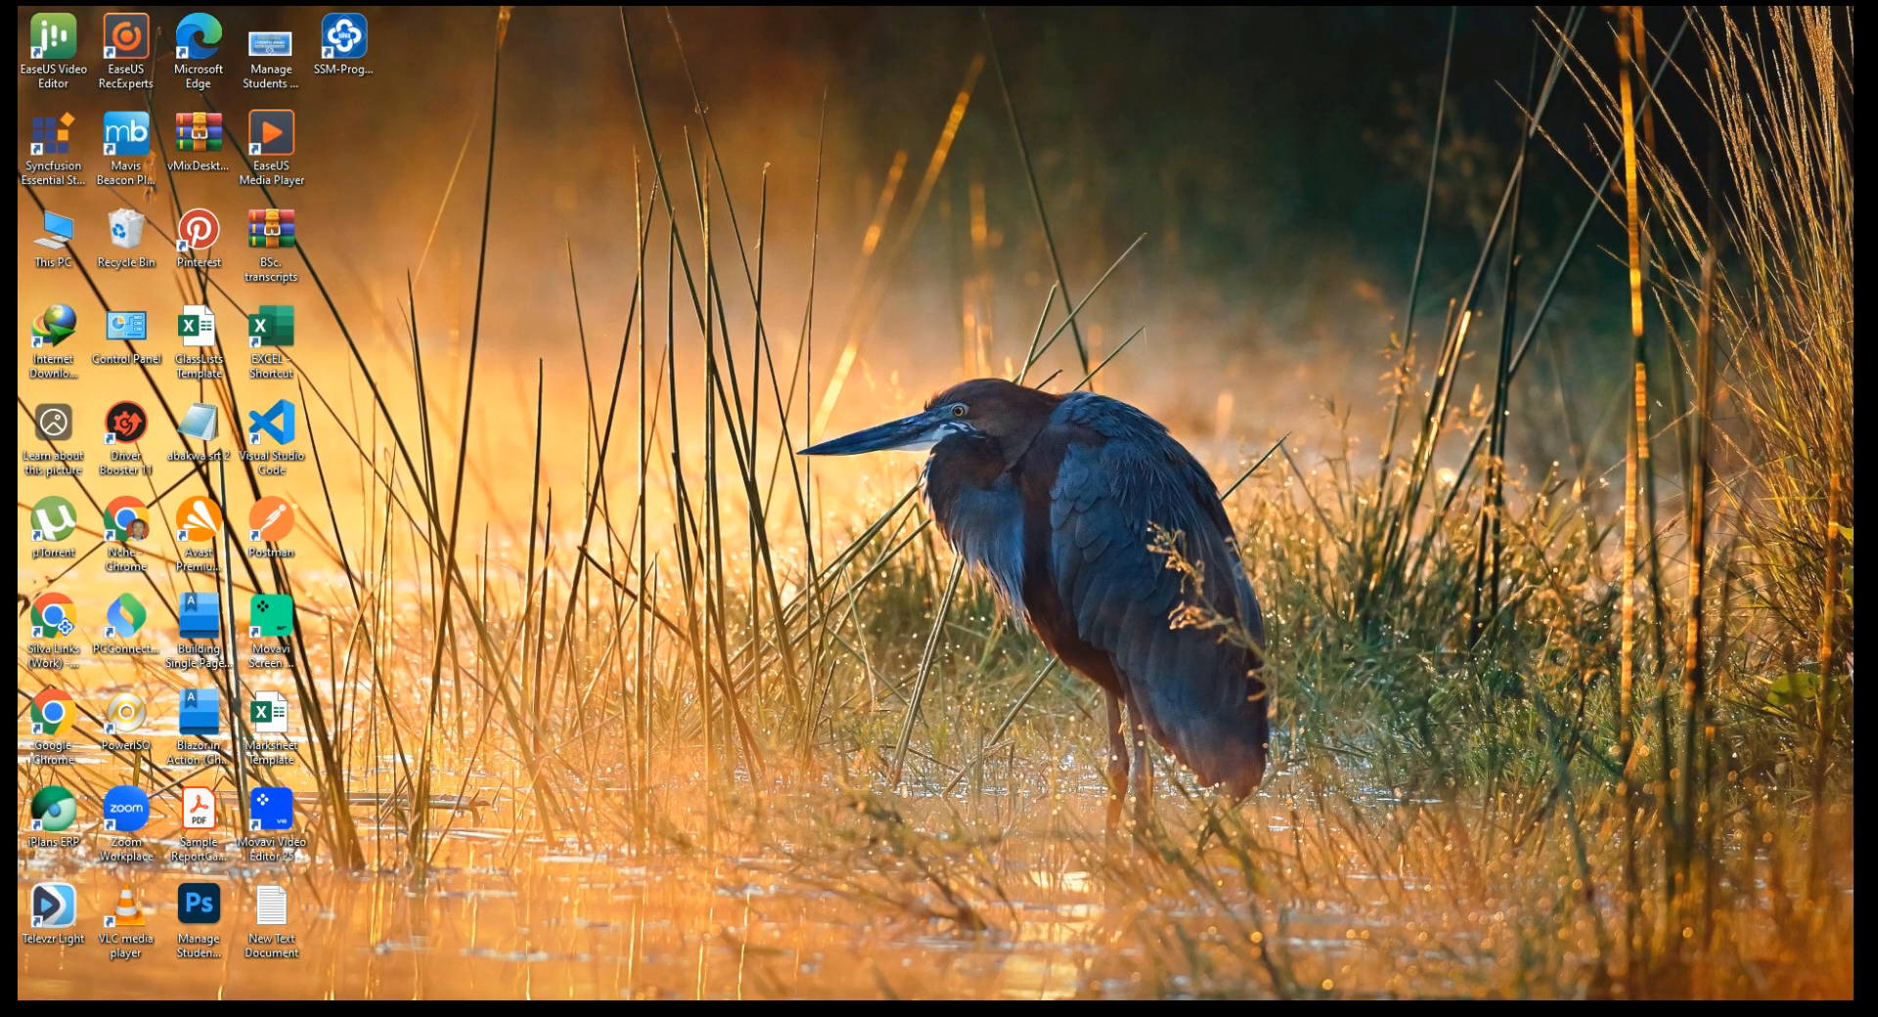
pyautogui.click(685, 1011)
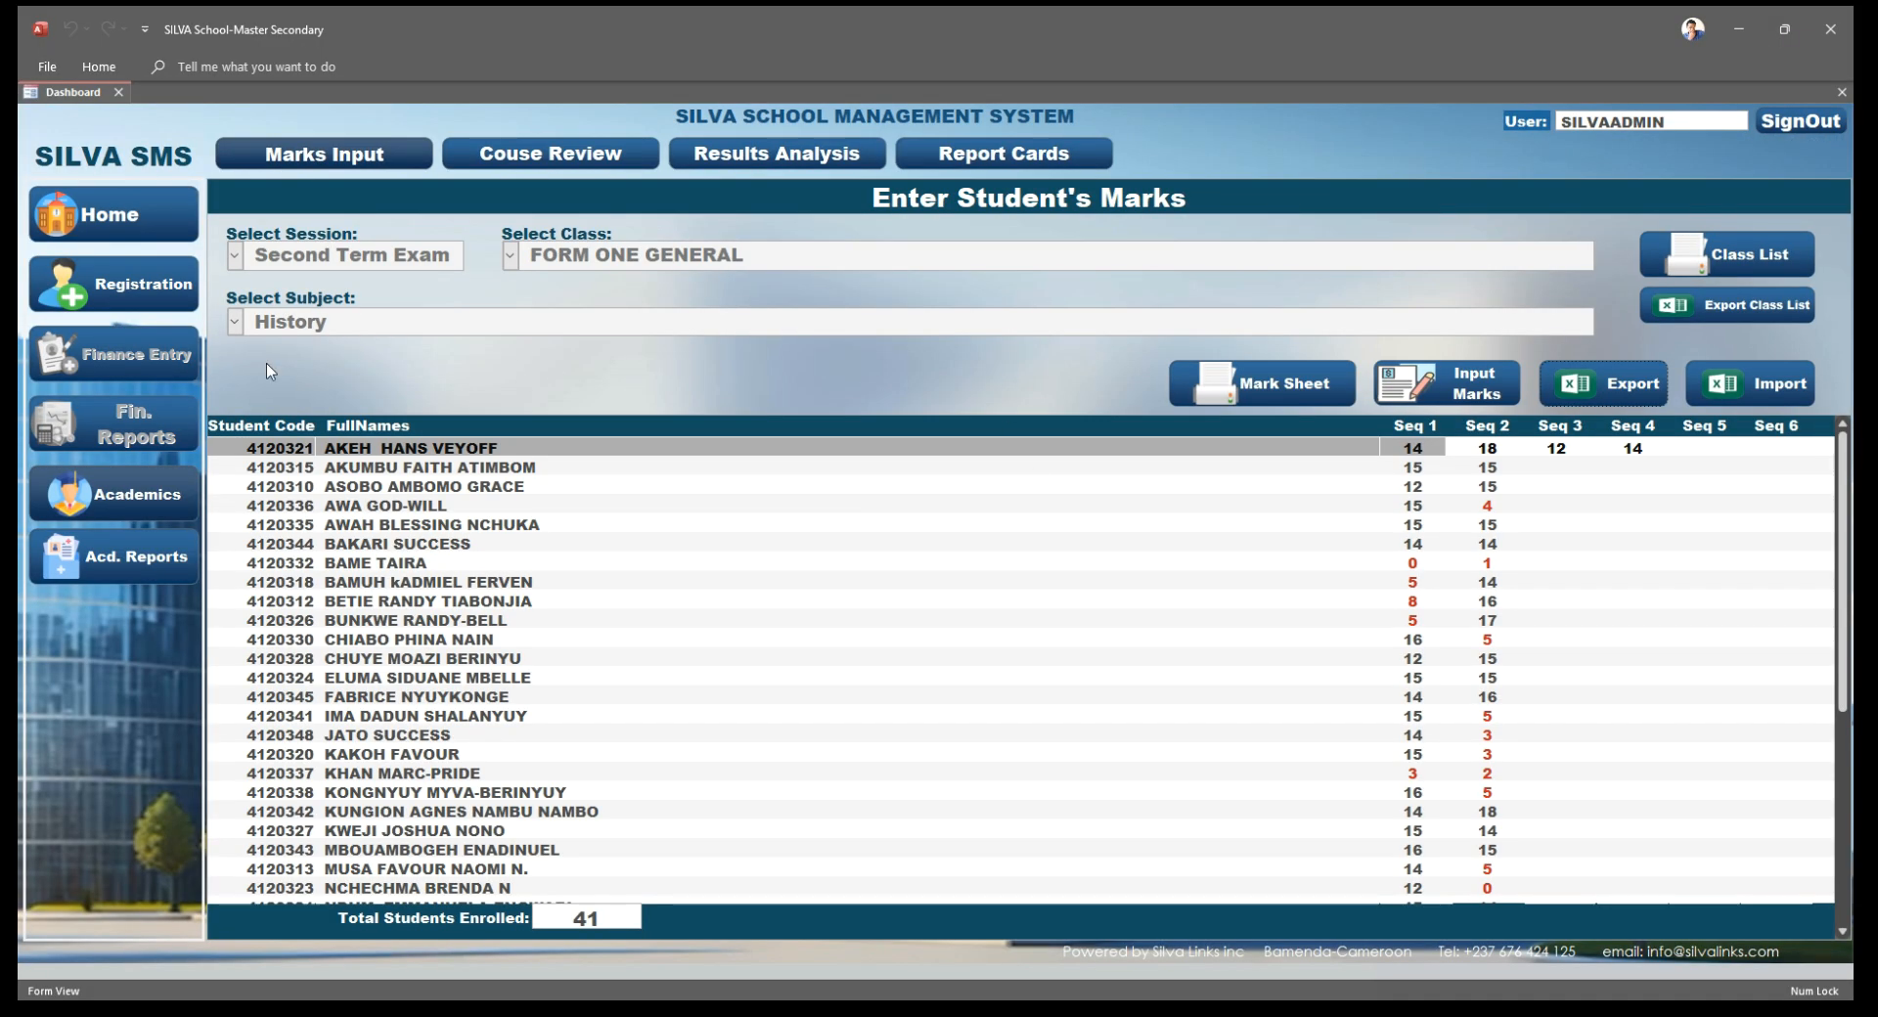
# Select Second Term Exam, class FORM ONE GENERAL and subject History for the marks import
pyautogui.click(235, 255)
pyautogui.click(252, 313)
pyautogui.click(519, 262)
pyautogui.click(505, 289)
pyautogui.click(234, 323)
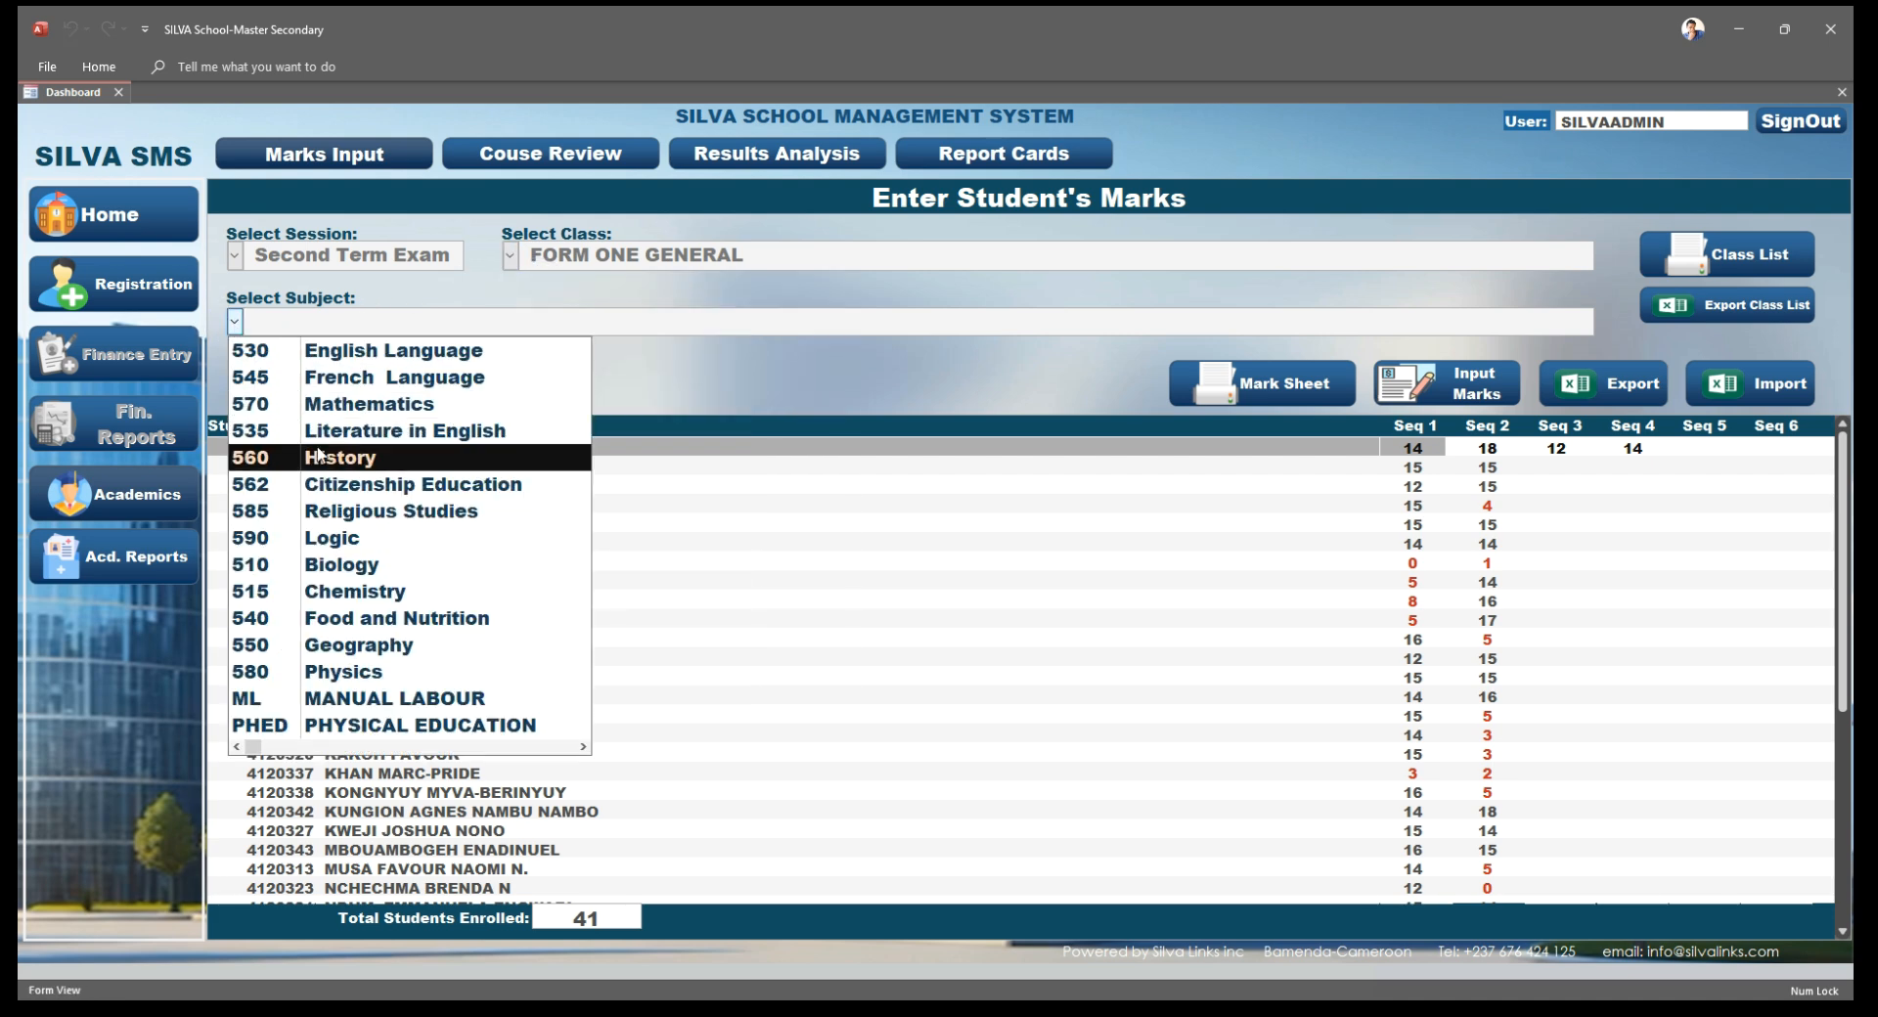
pyautogui.click(339, 457)
# Import the History marks for FORM ONE GENERAL from the Marksheet Template workbook on the Desktop
pyautogui.click(1558, 451)
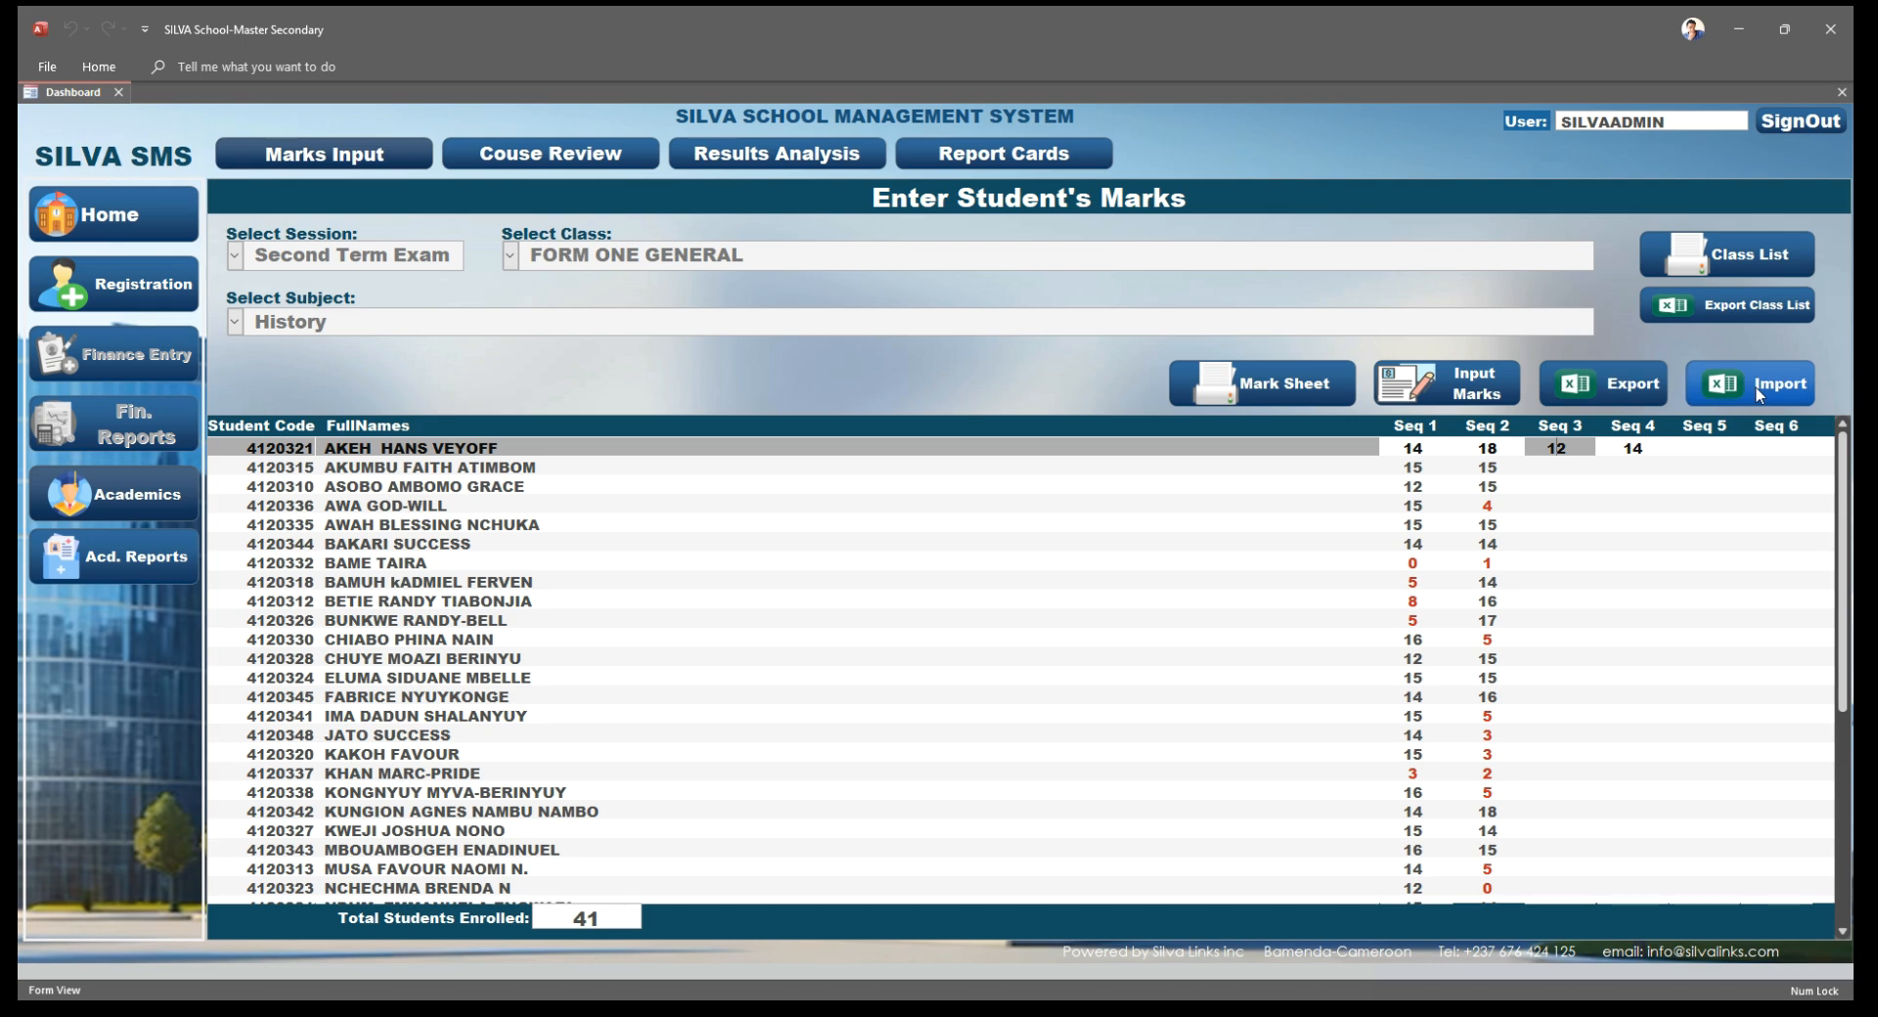
pyautogui.click(1710, 394)
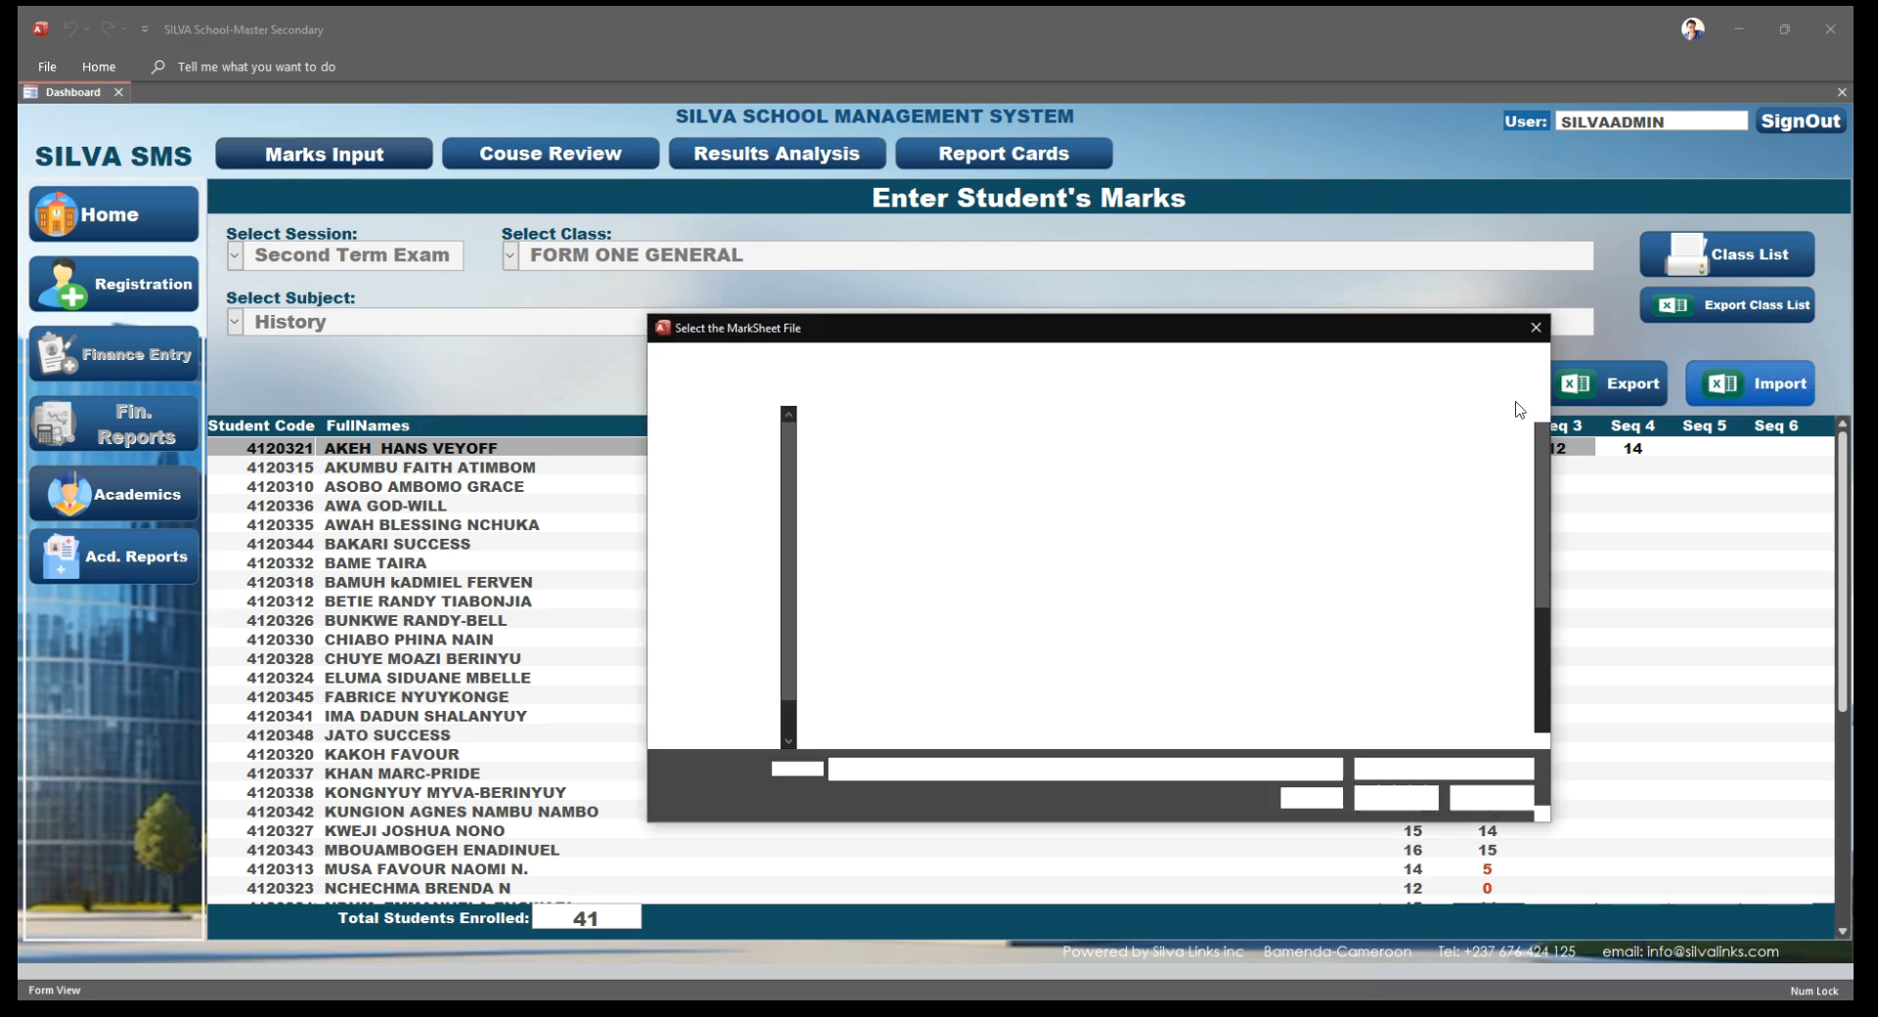
pyautogui.scroll(-1, 758, 541)
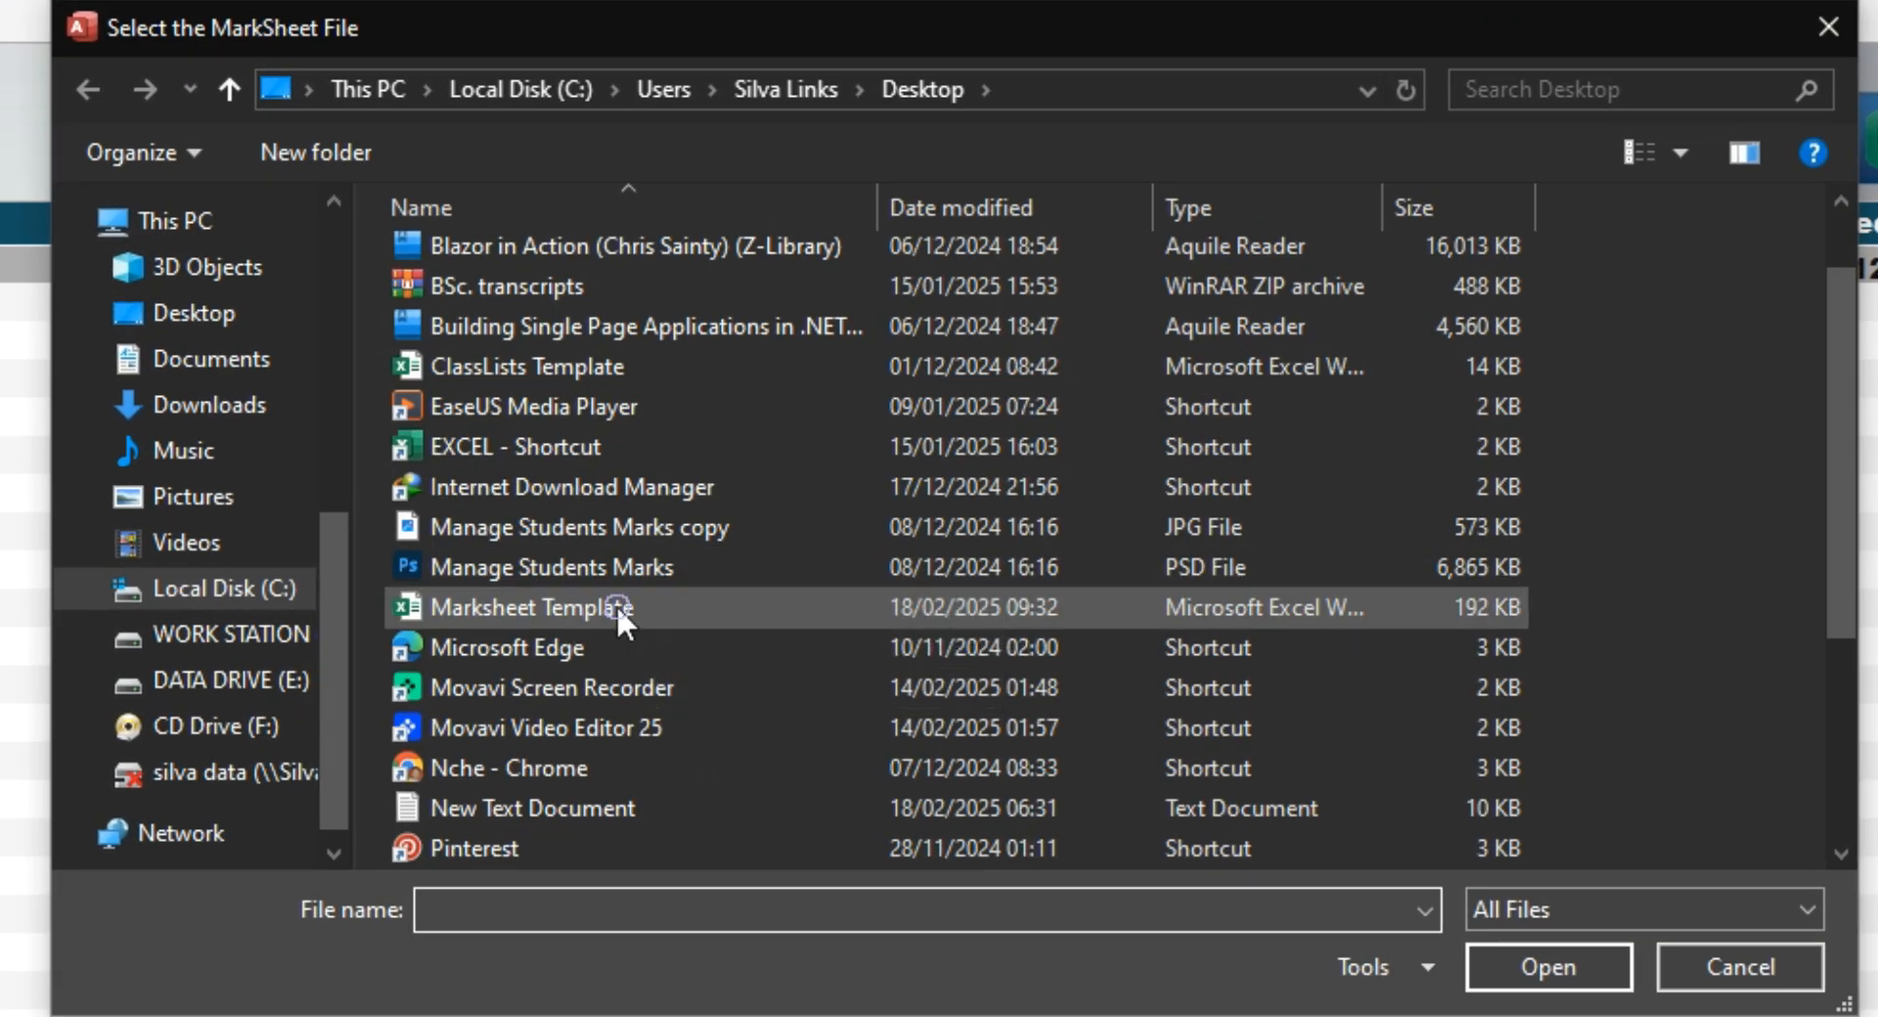
pyautogui.click(704, 607)
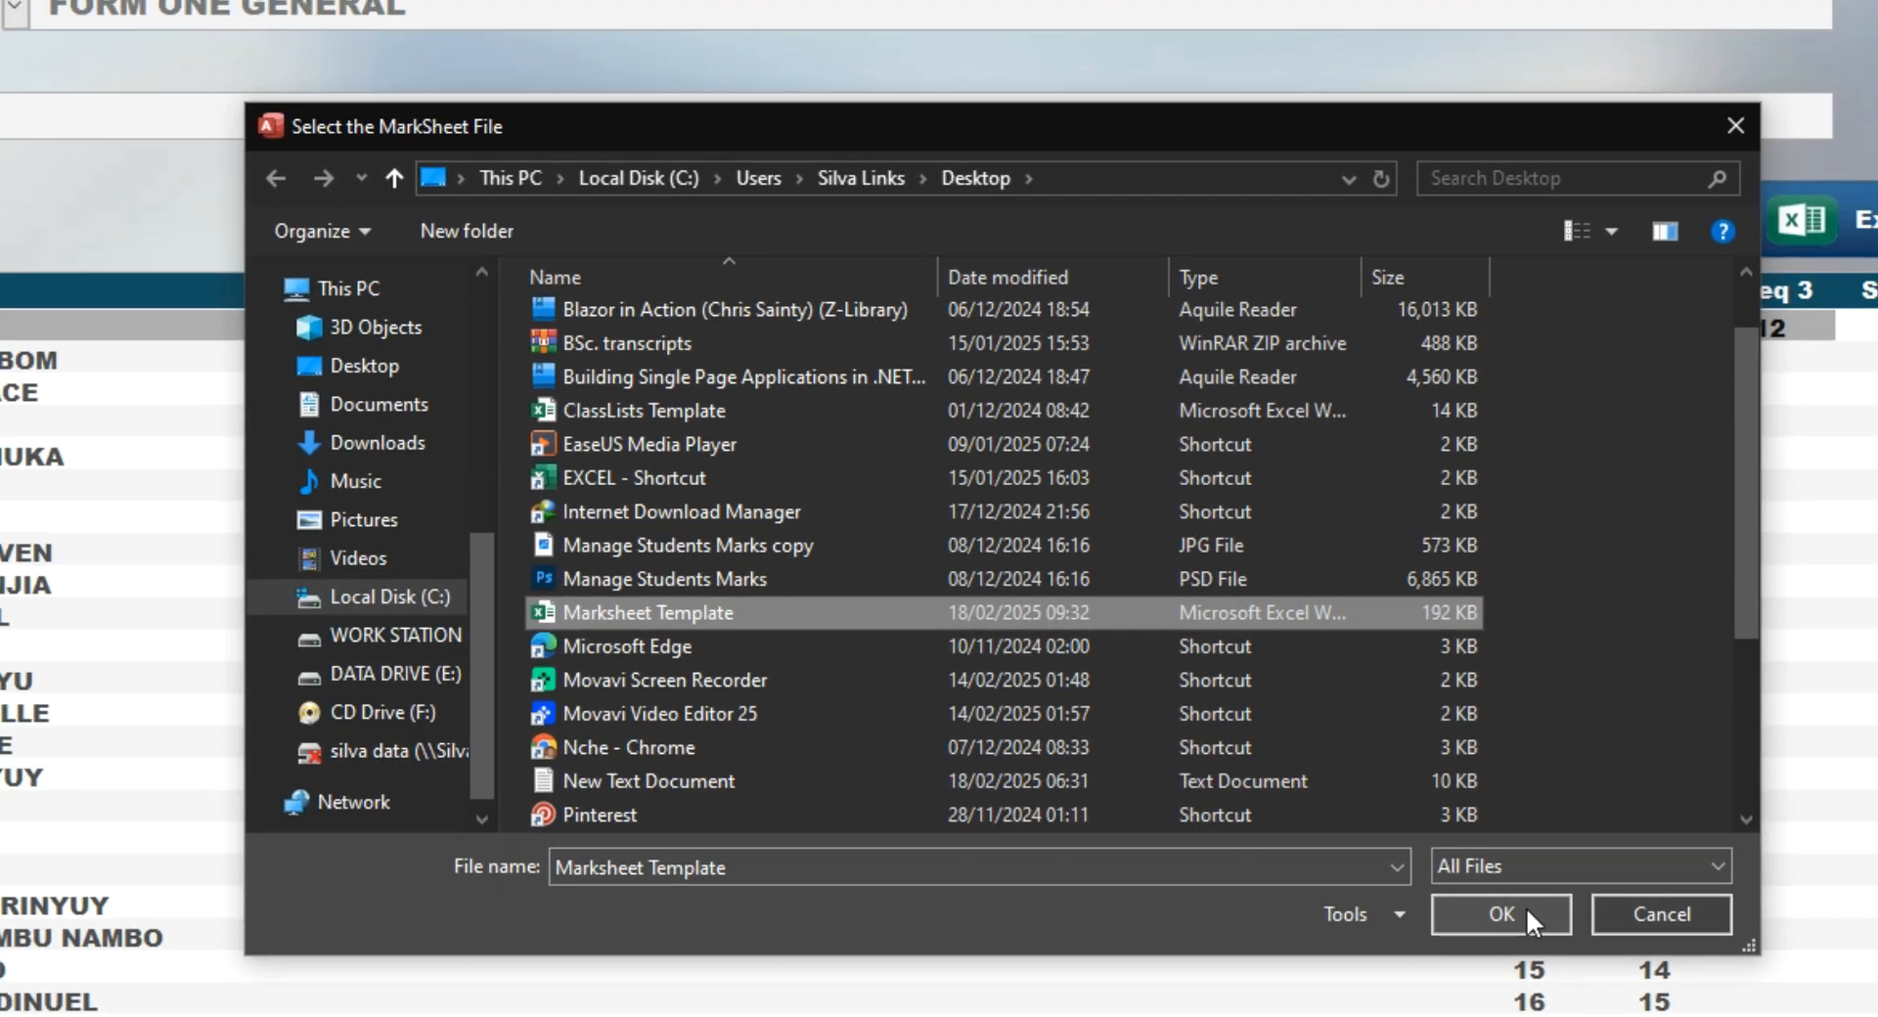
pyautogui.click(1550, 966)
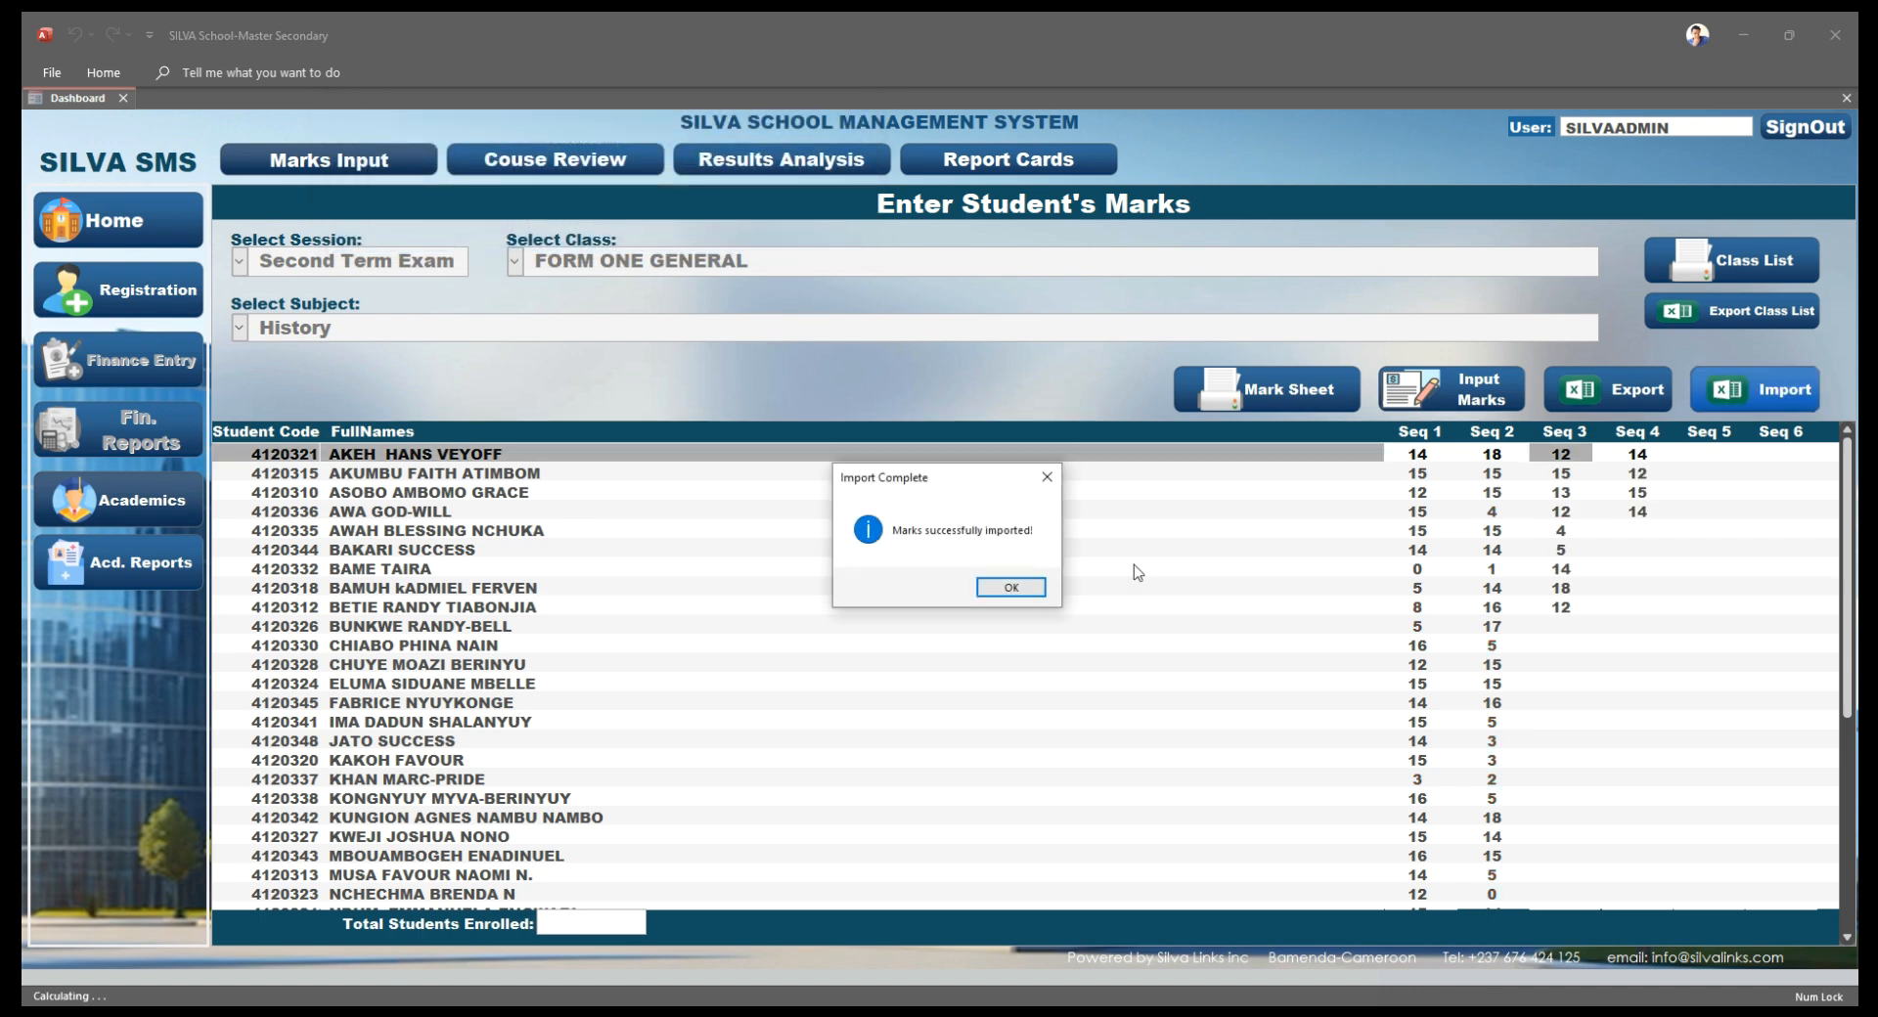
pyautogui.click(1010, 587)
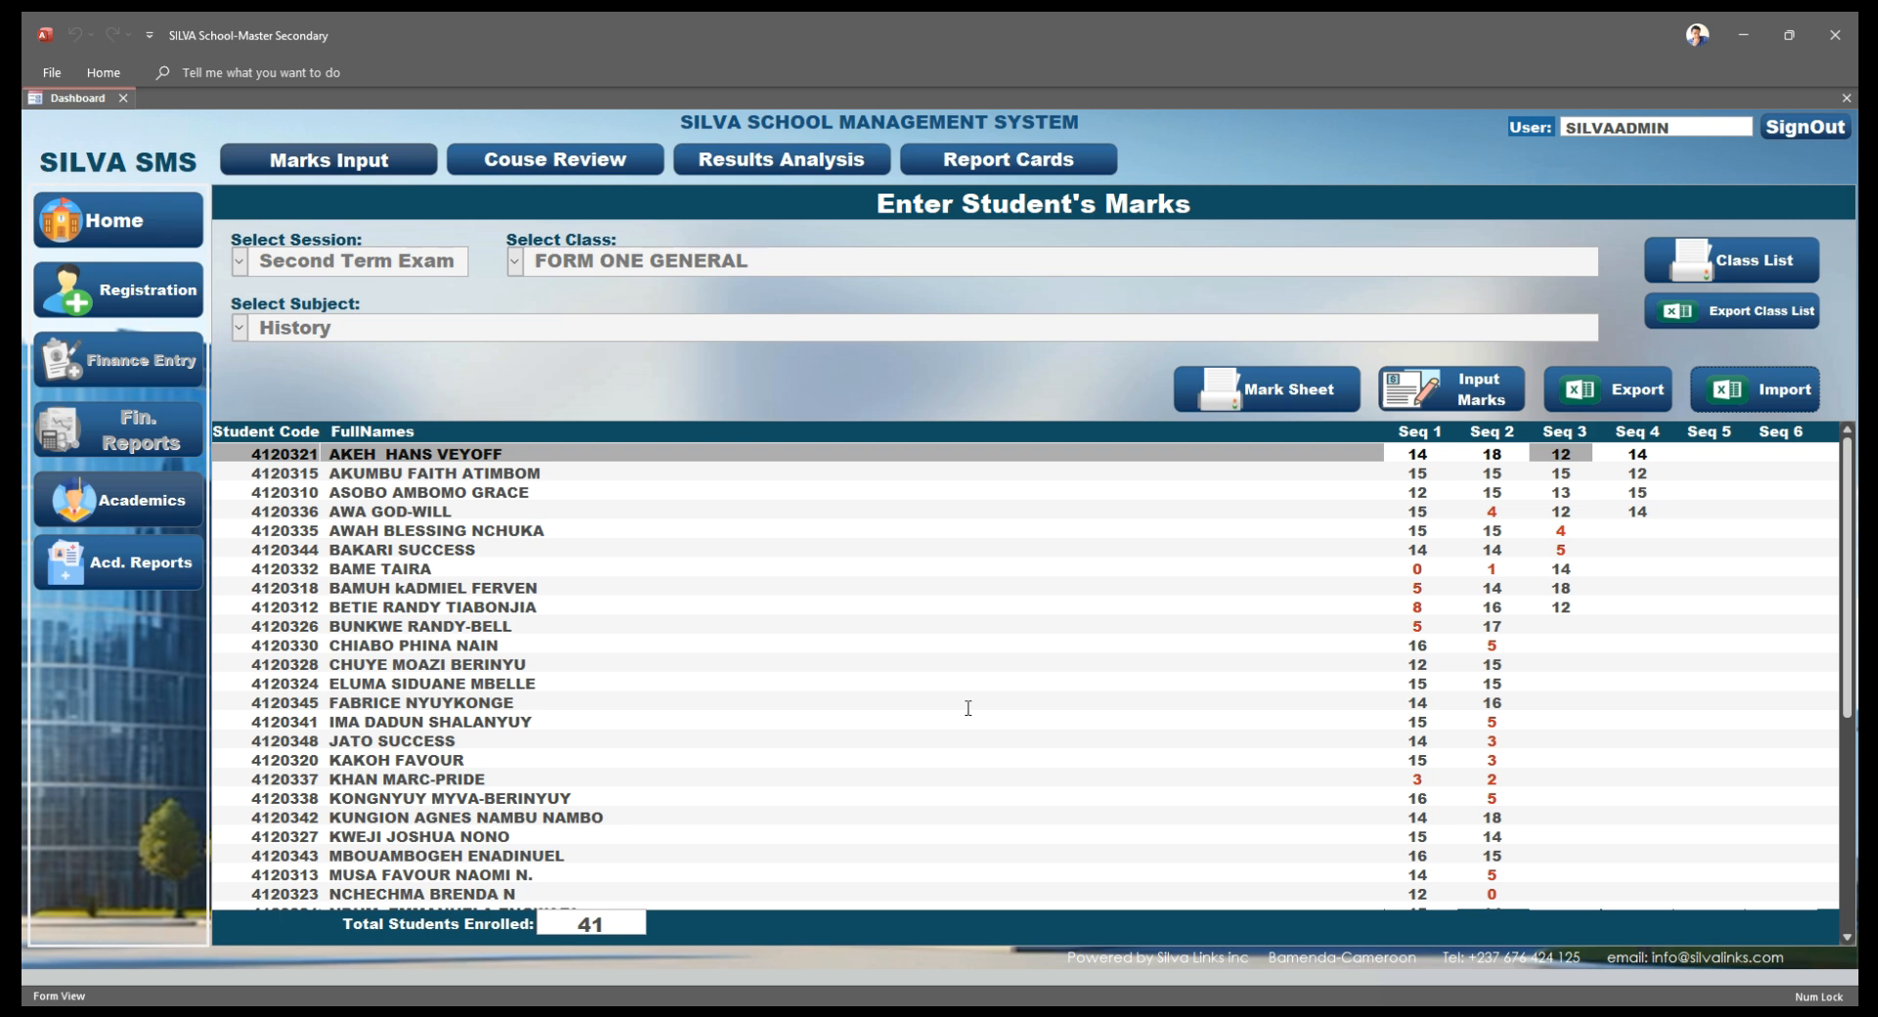
# Generate the results analysis for class FORM ONE GENERAL with First Term Exam marks
pyautogui.click(815, 166)
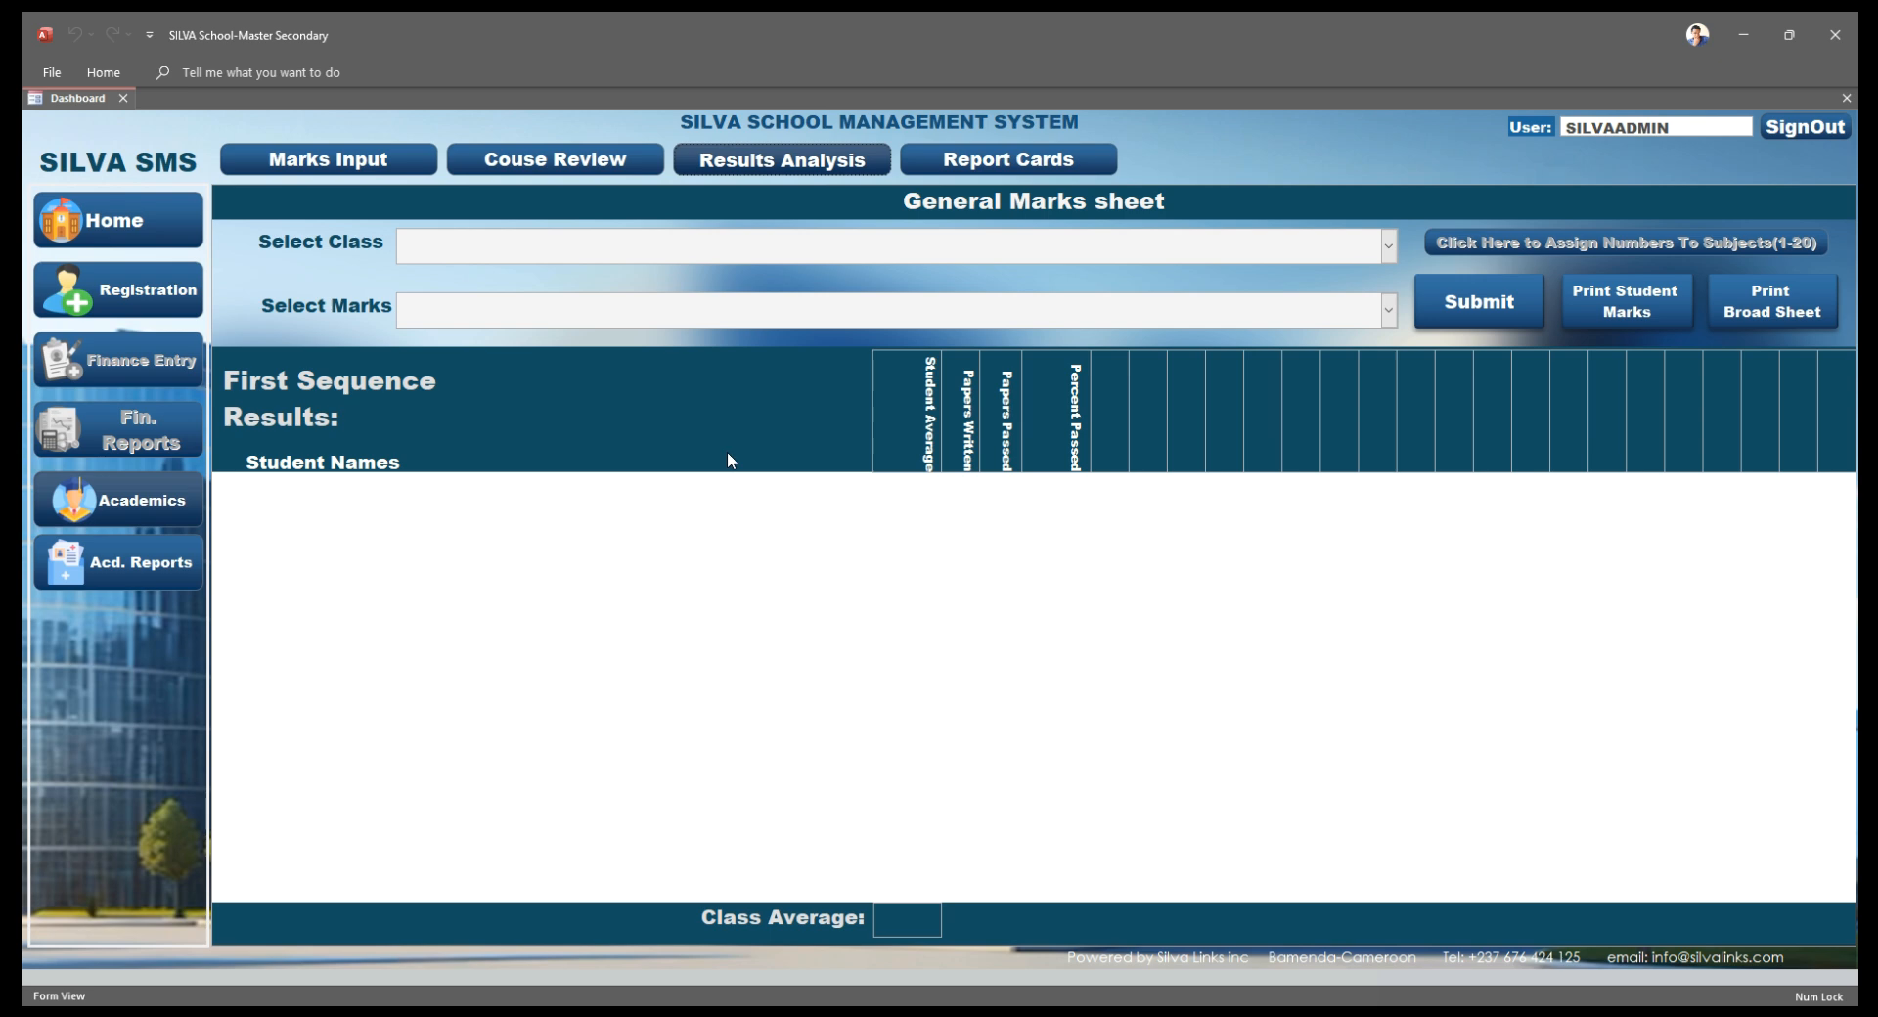
pyautogui.click(1388, 249)
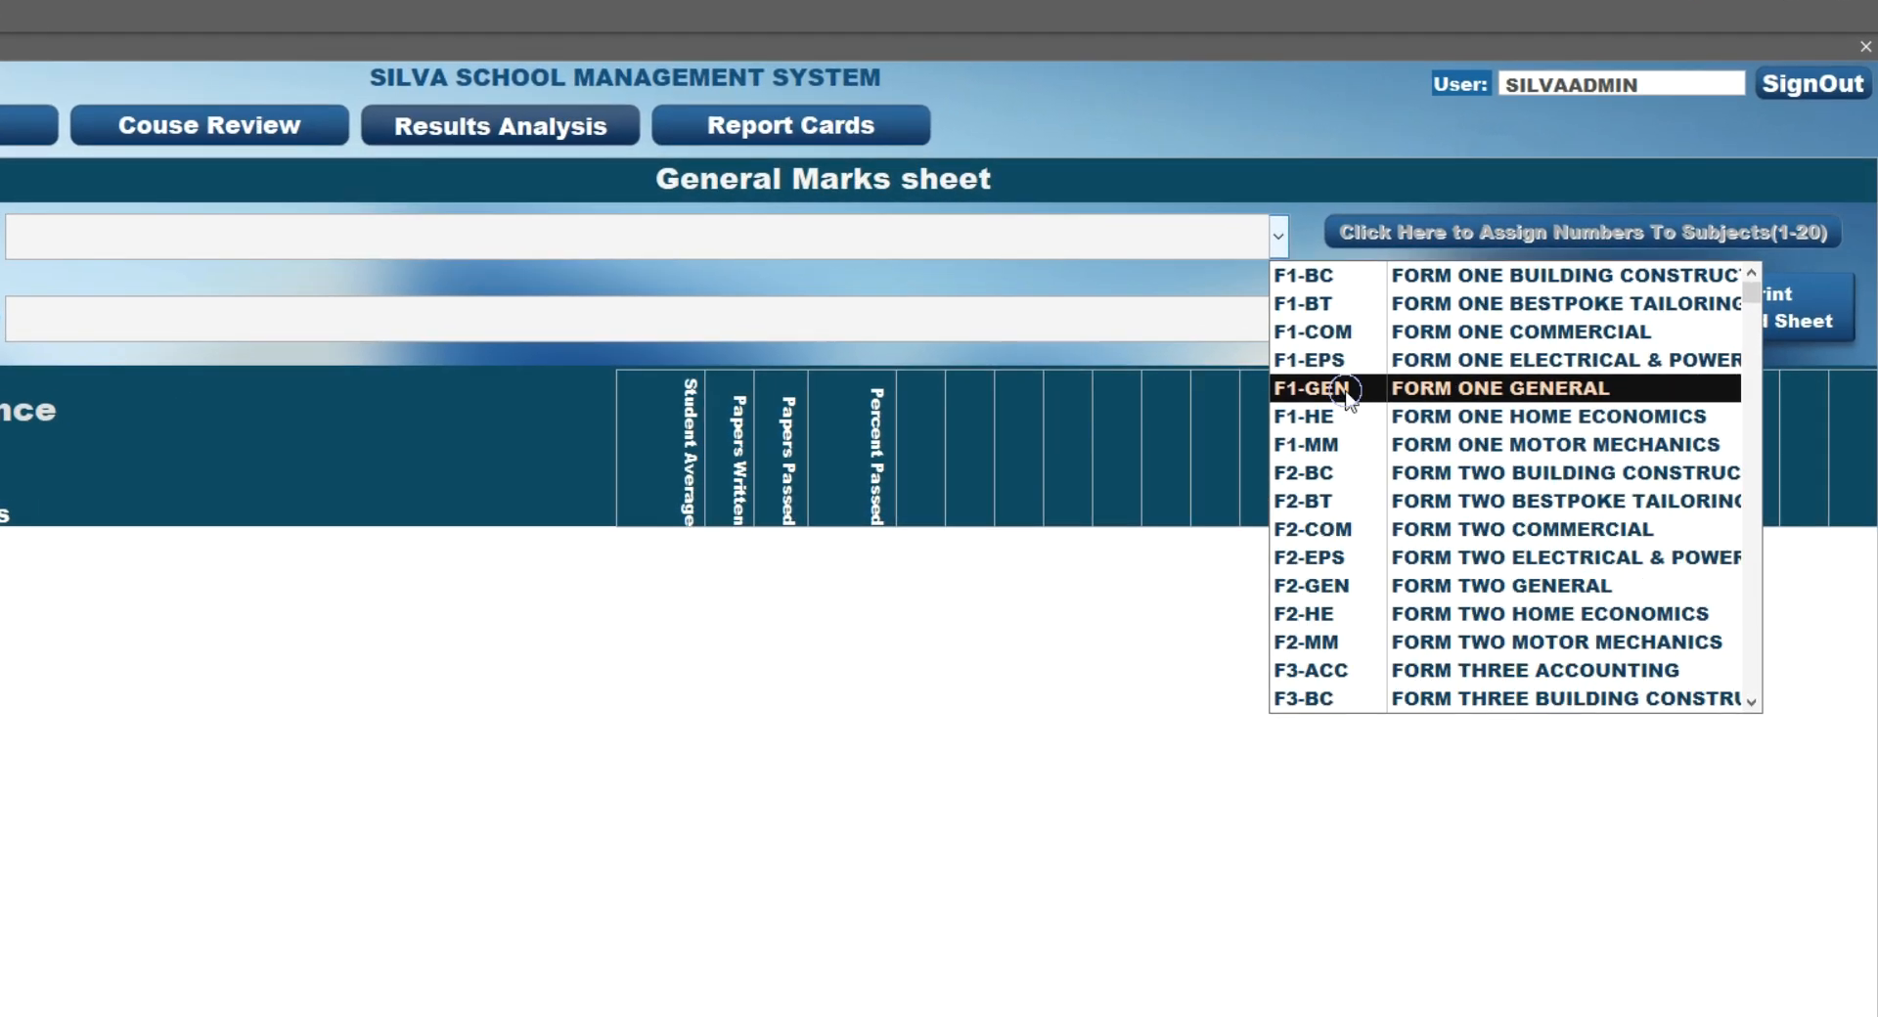
pyautogui.click(1416, 364)
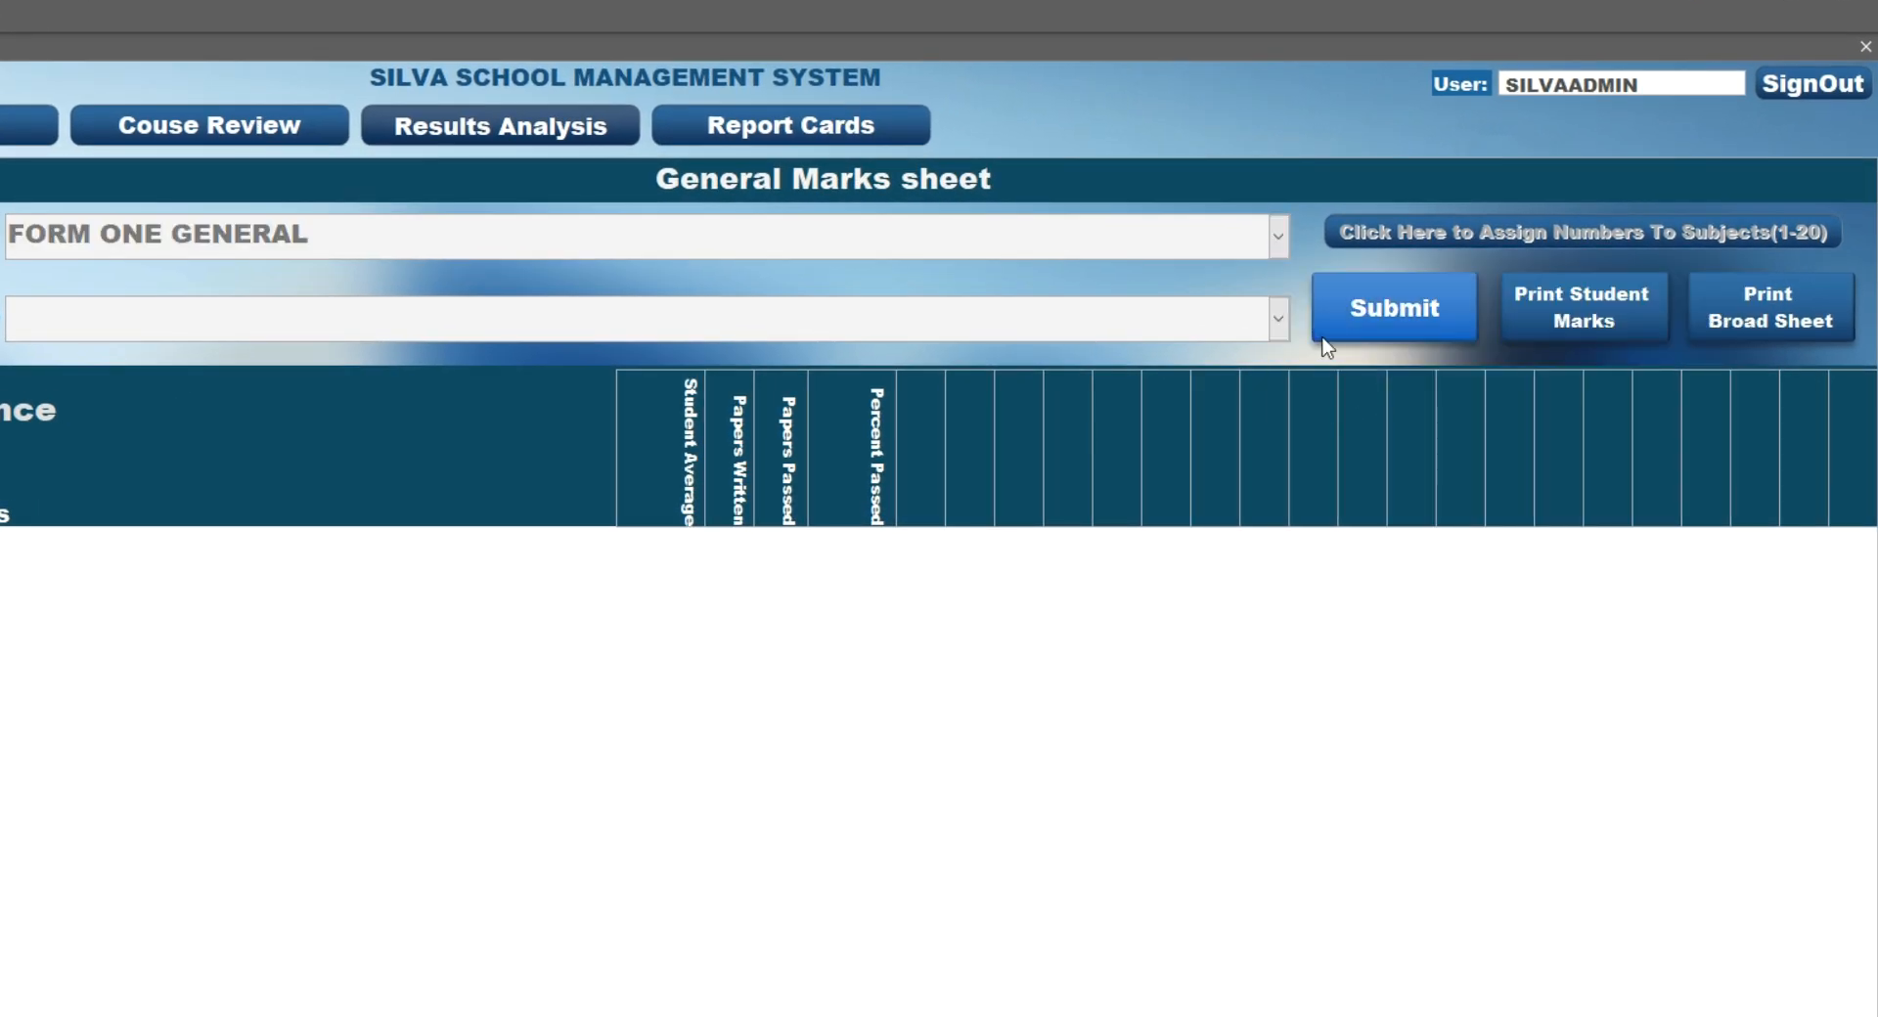
pyautogui.click(1279, 319)
pyautogui.click(1352, 432)
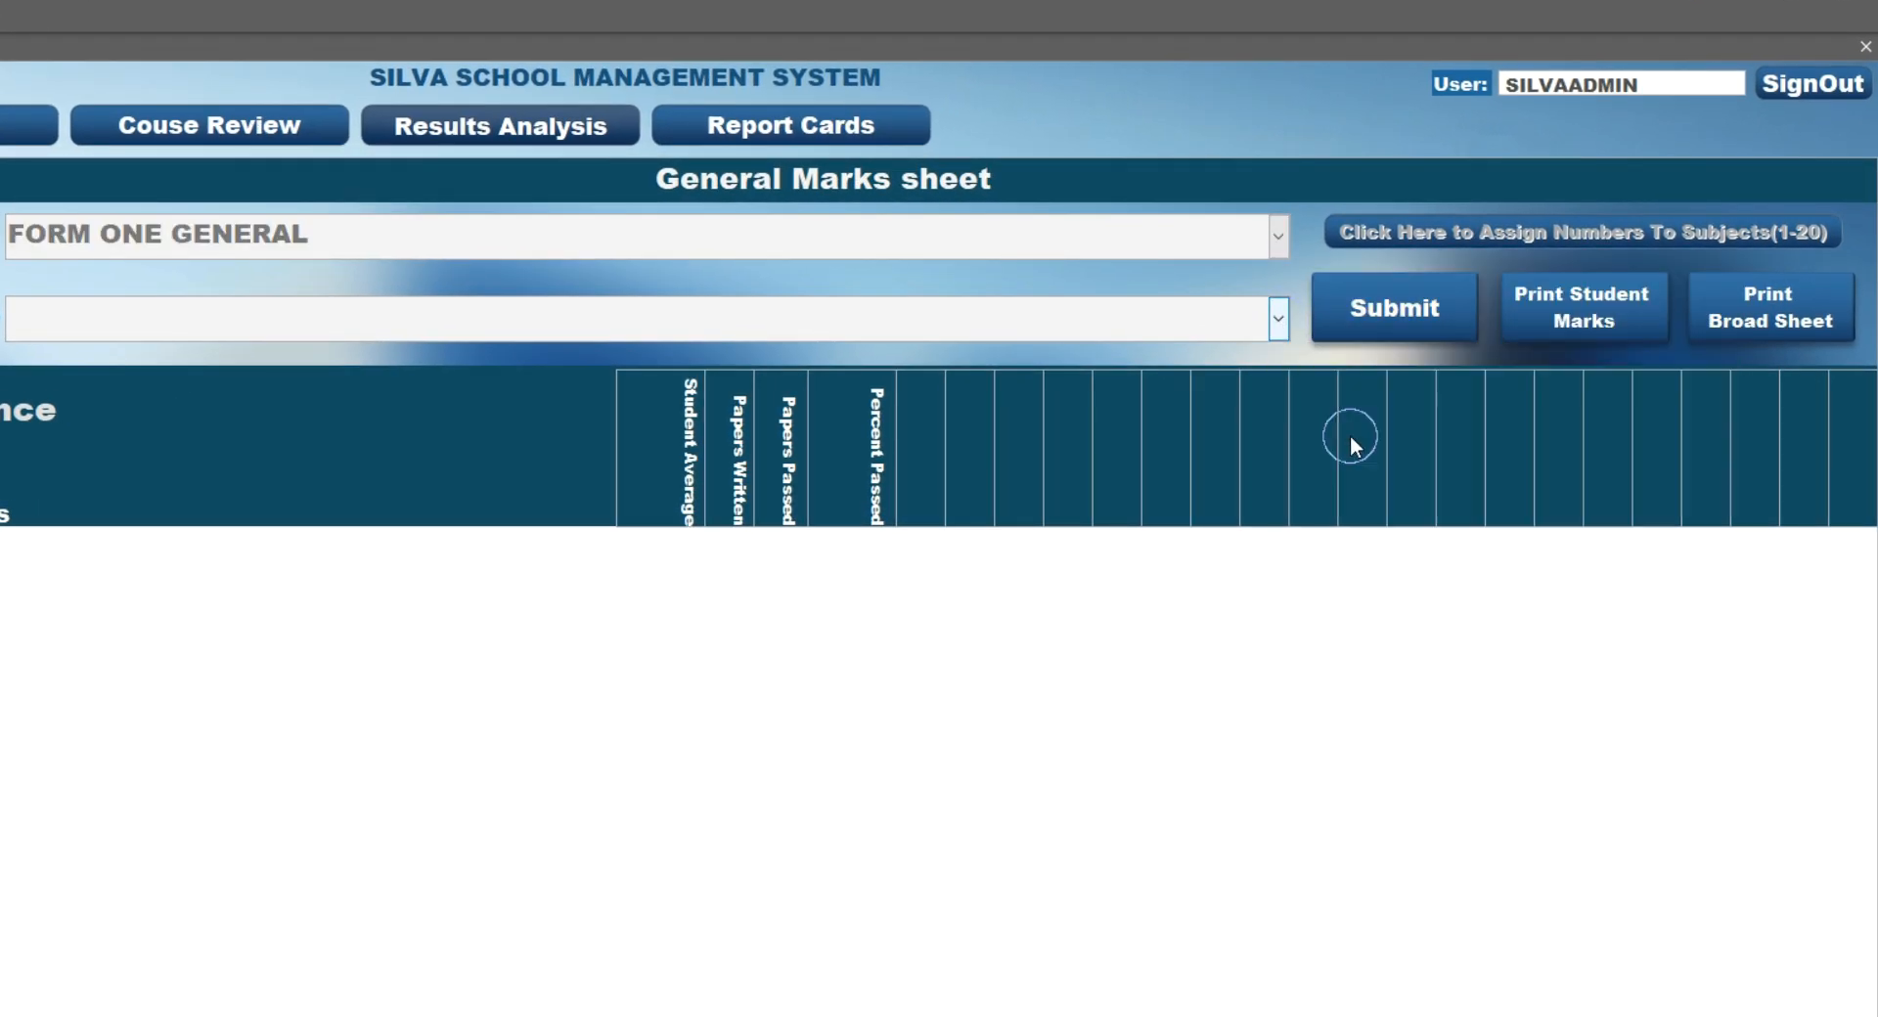
pyautogui.click(1413, 307)
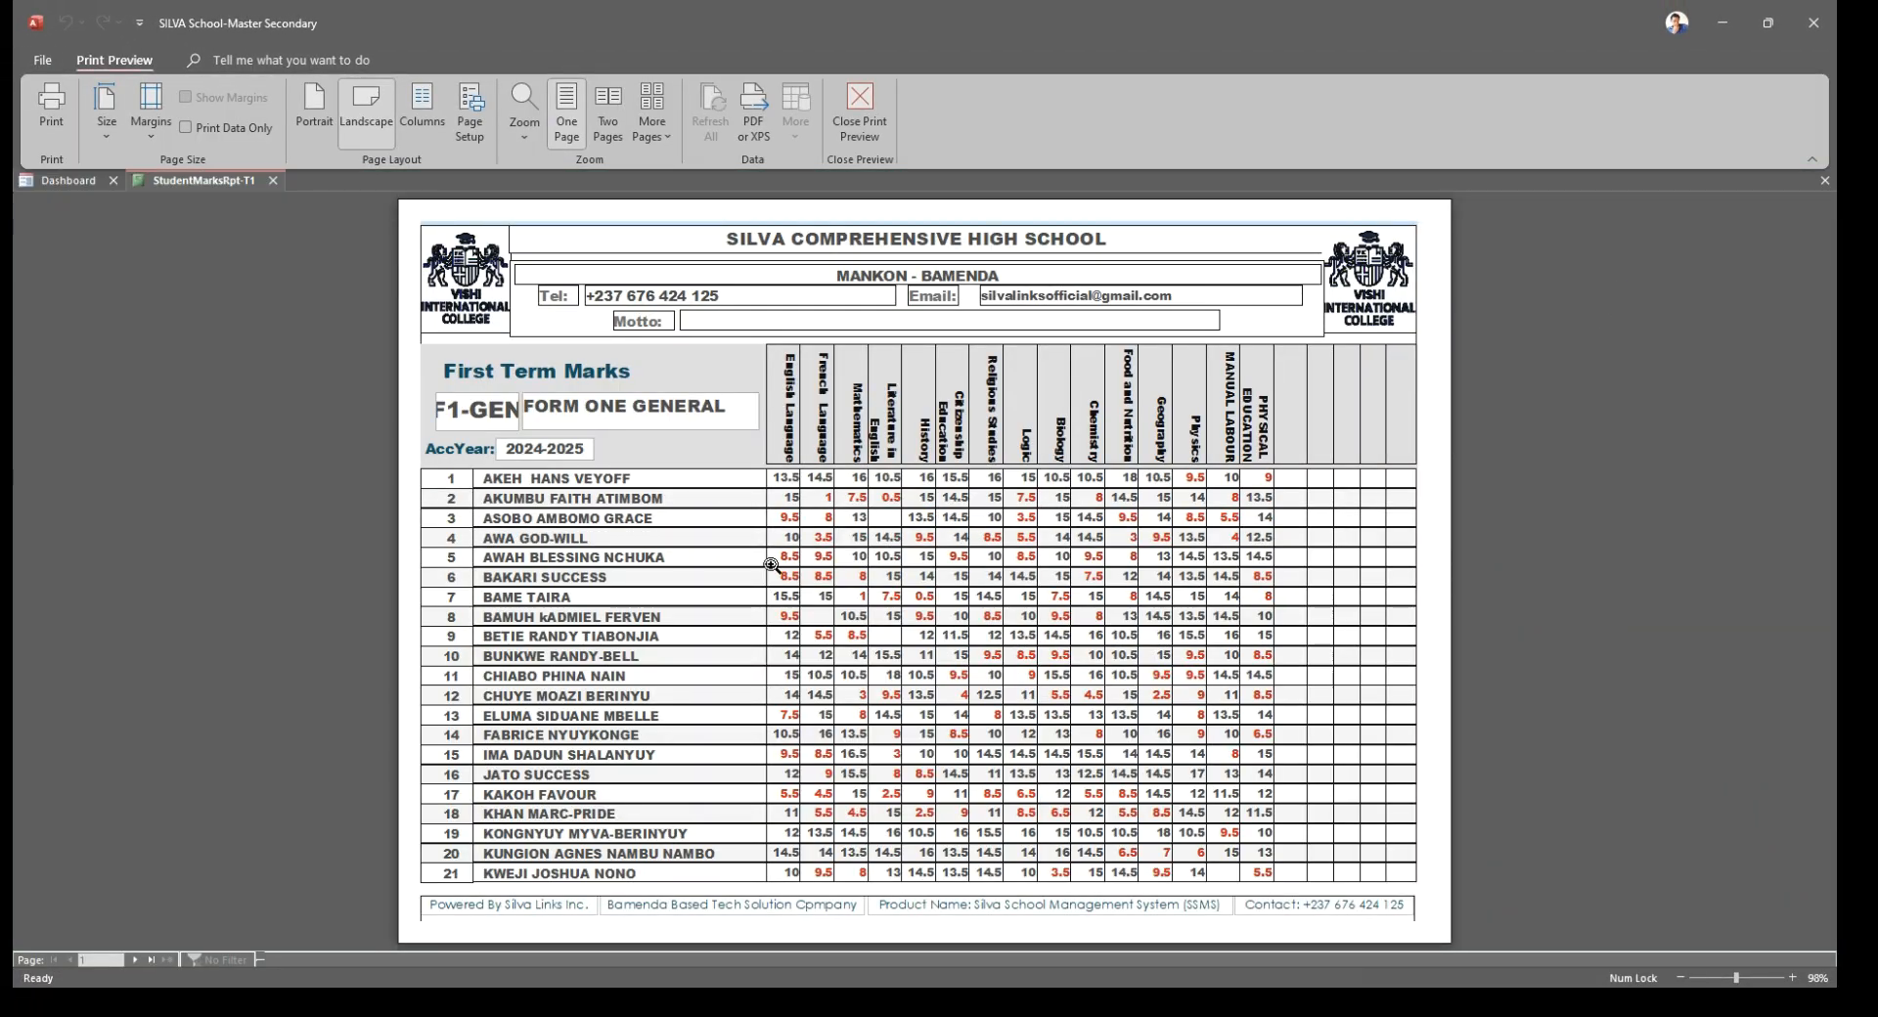
# Review the printable First Term student marks report and the broad sheet with its class statistics, closing each preview
pyautogui.click(911, 549)
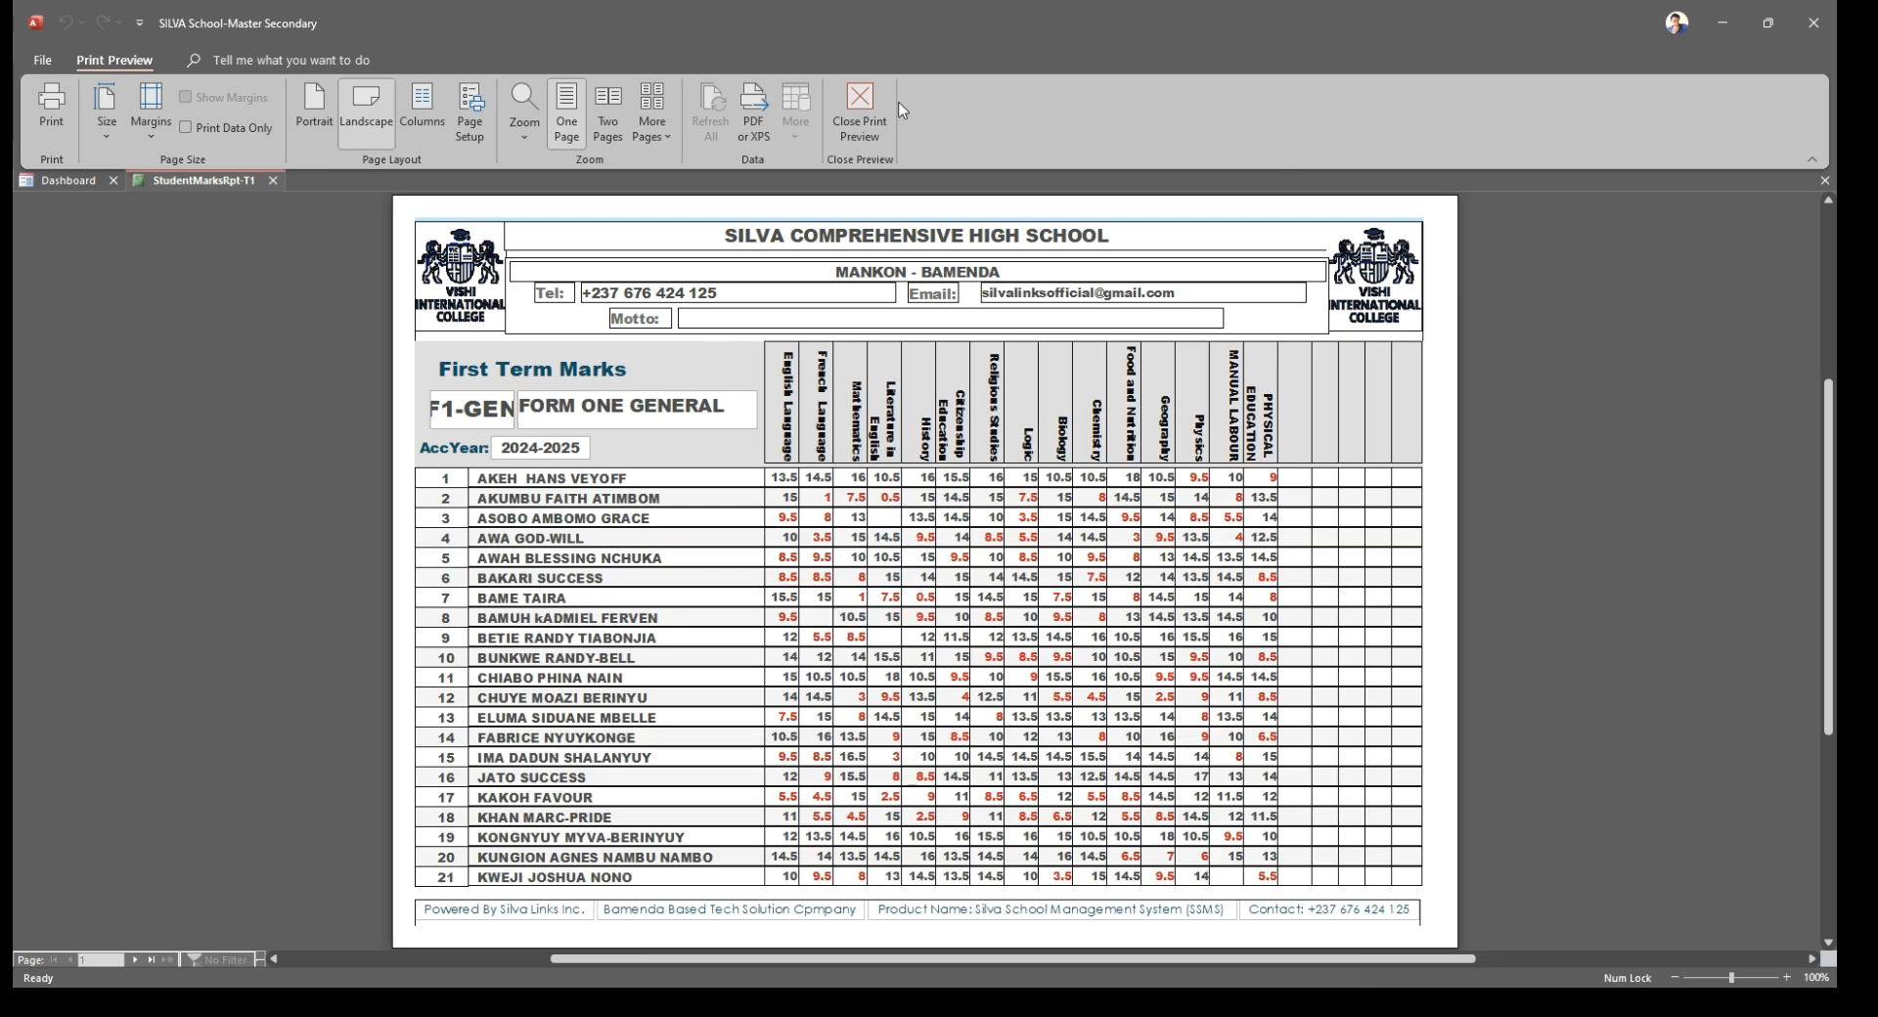
pyautogui.click(865, 112)
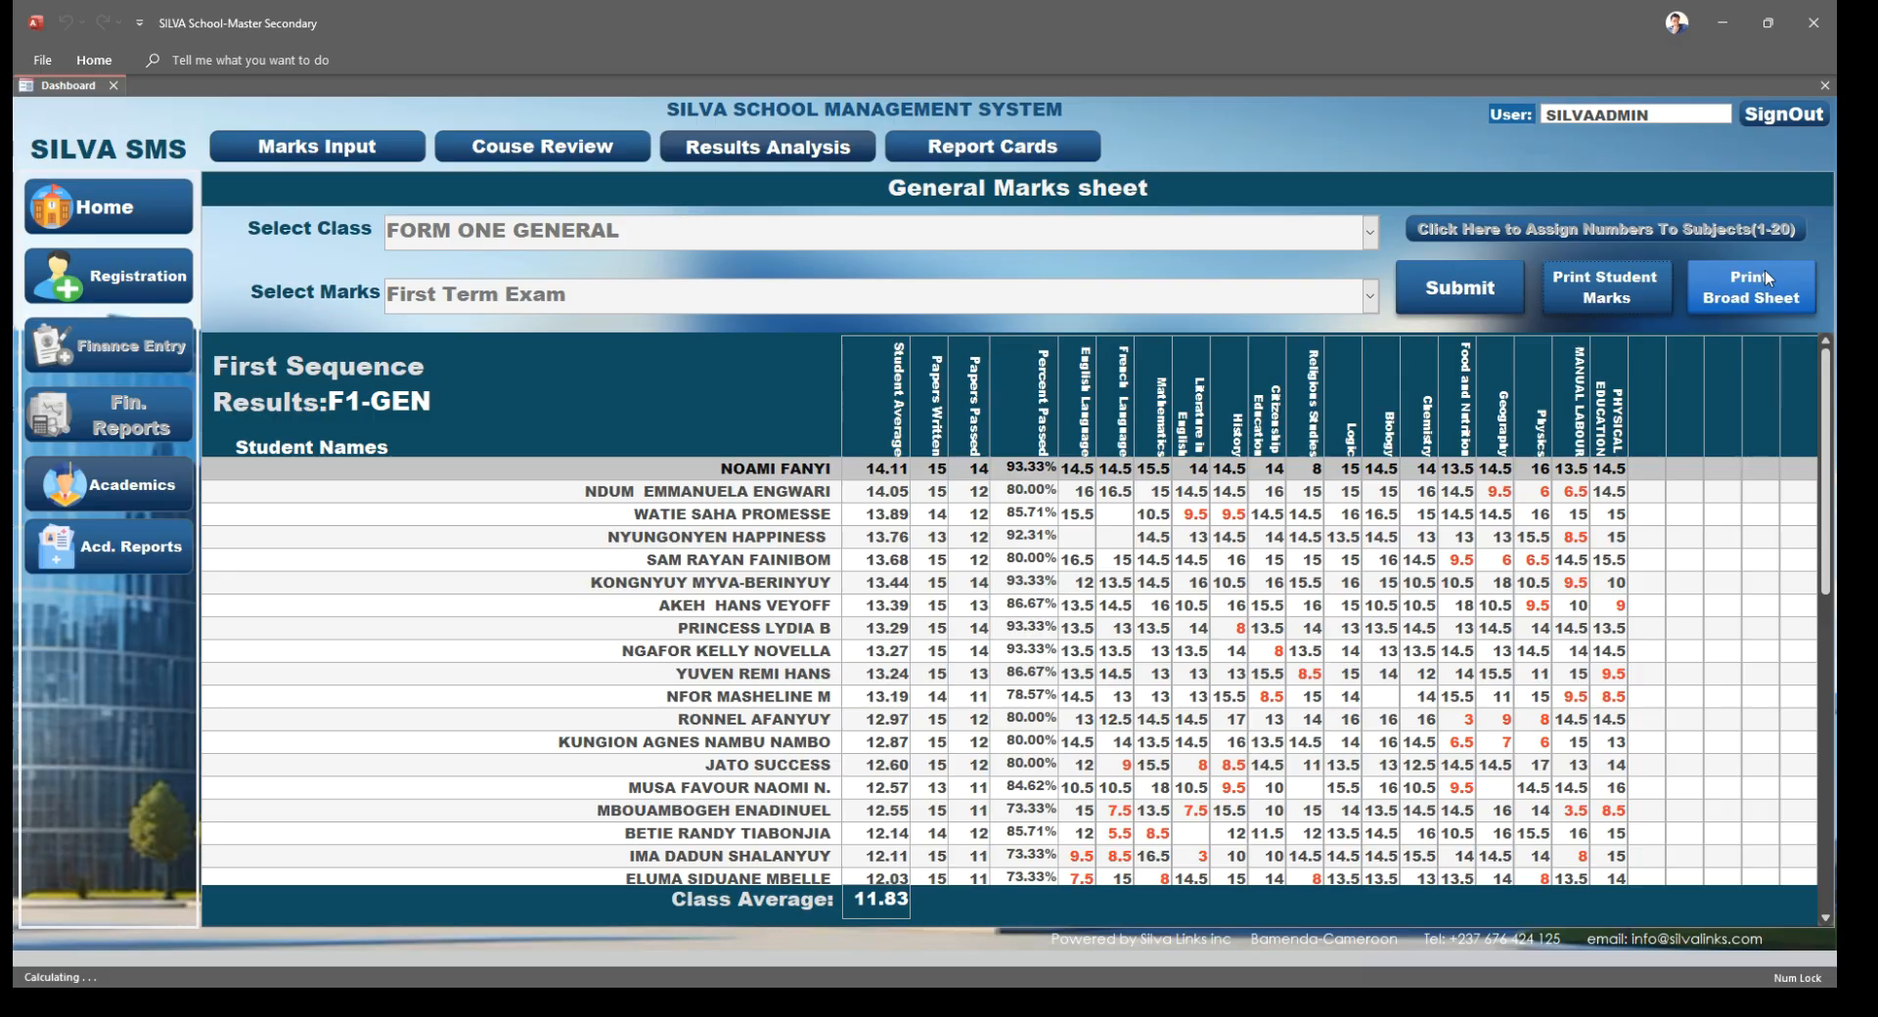
pyautogui.click(1766, 277)
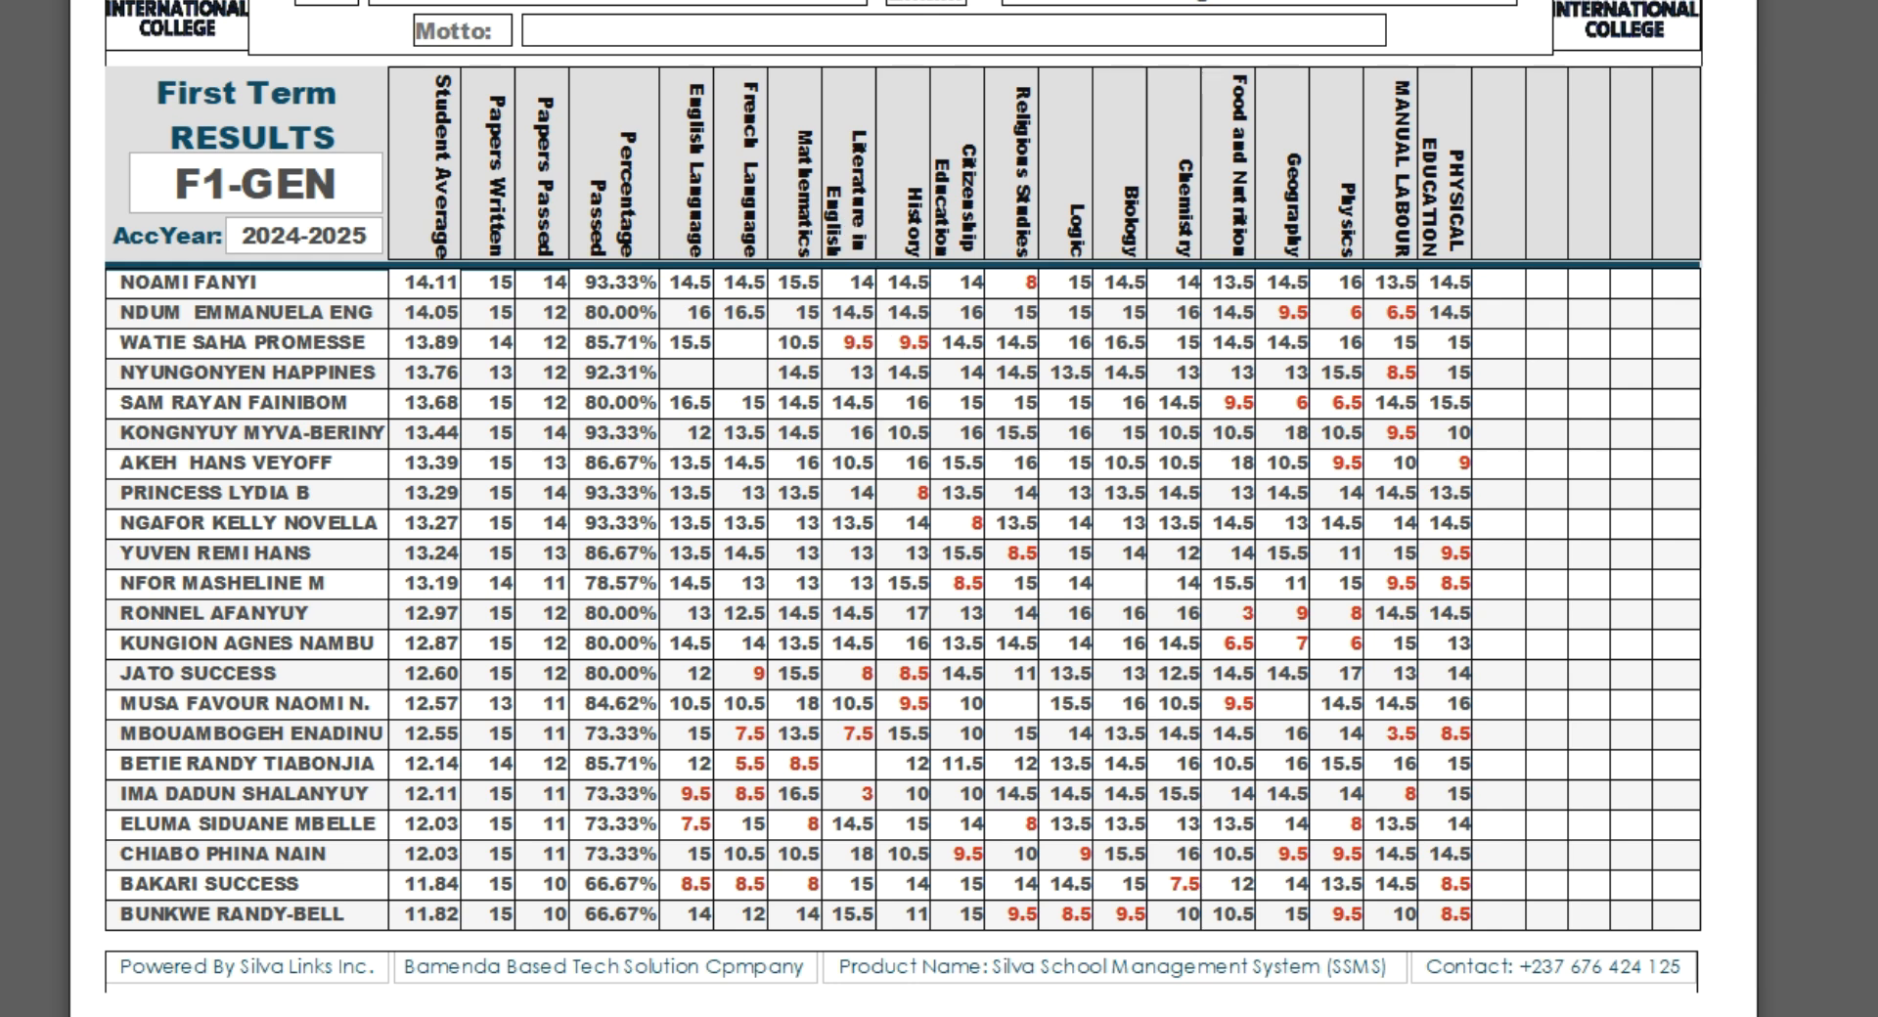
pyautogui.scroll(-5, 636, 700)
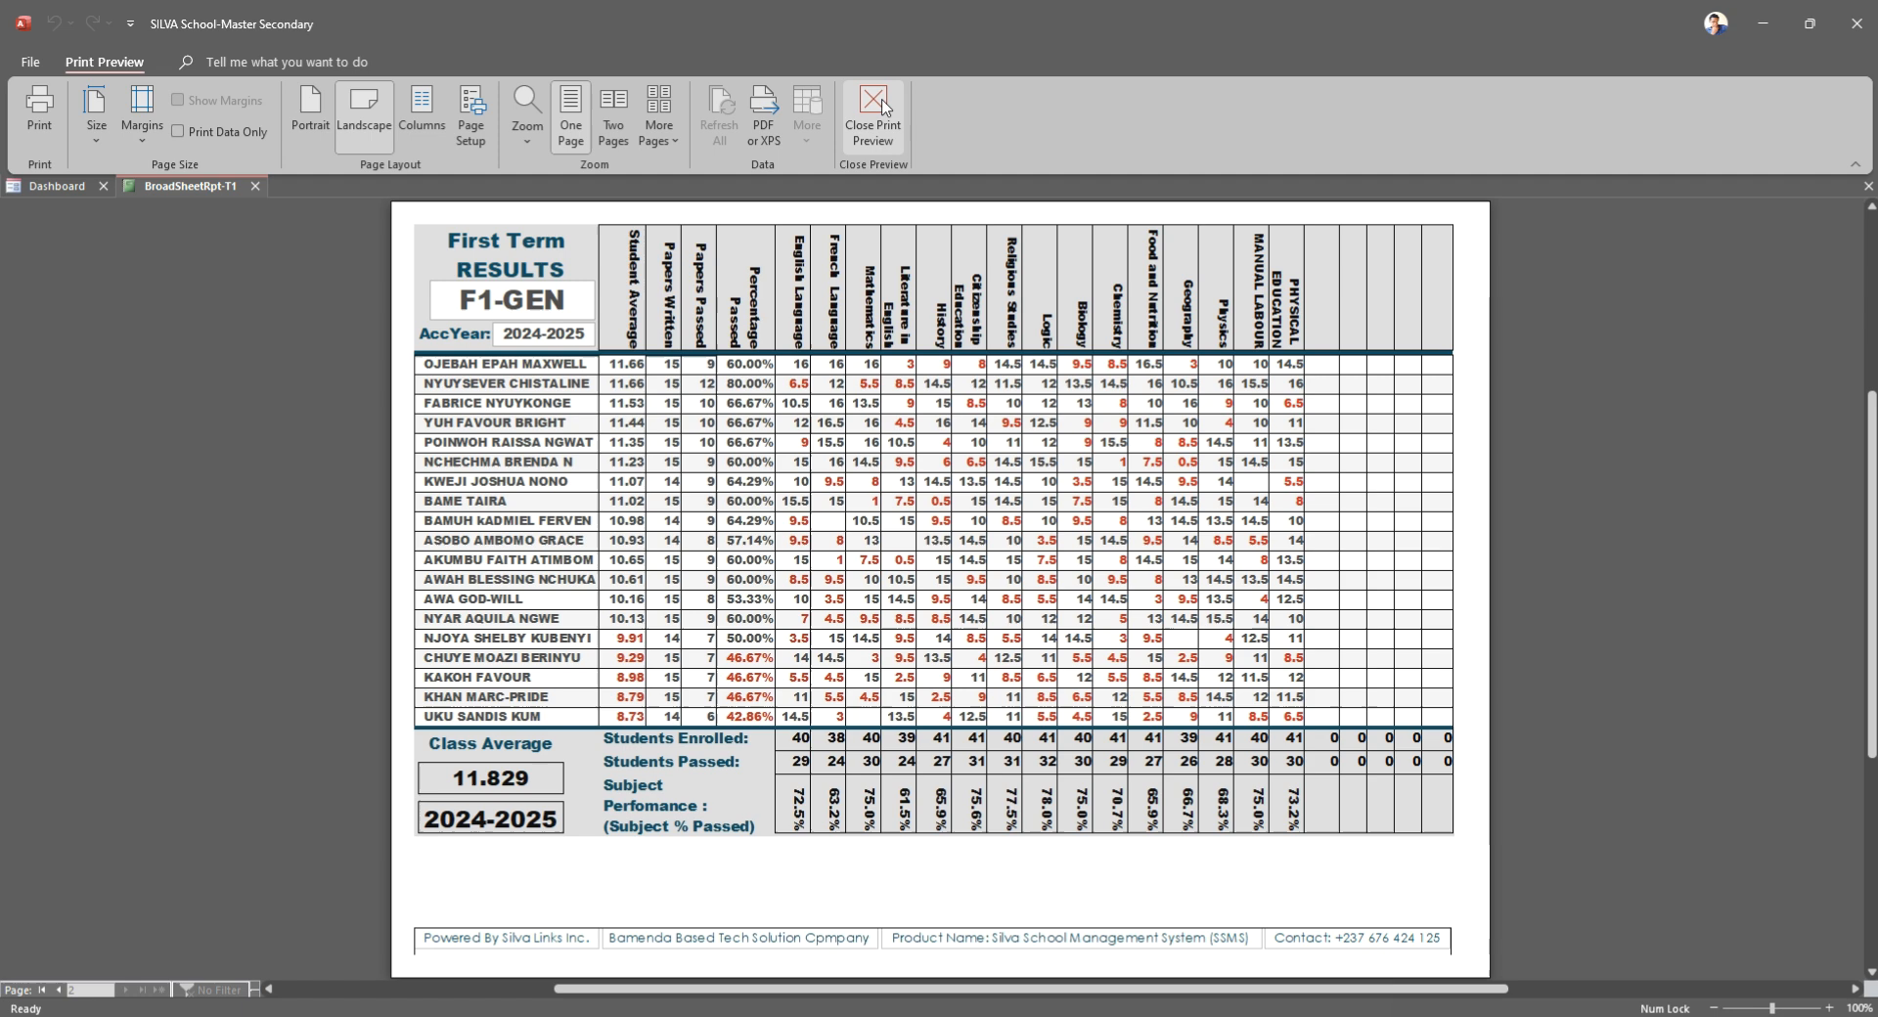
pyautogui.click(861, 34)
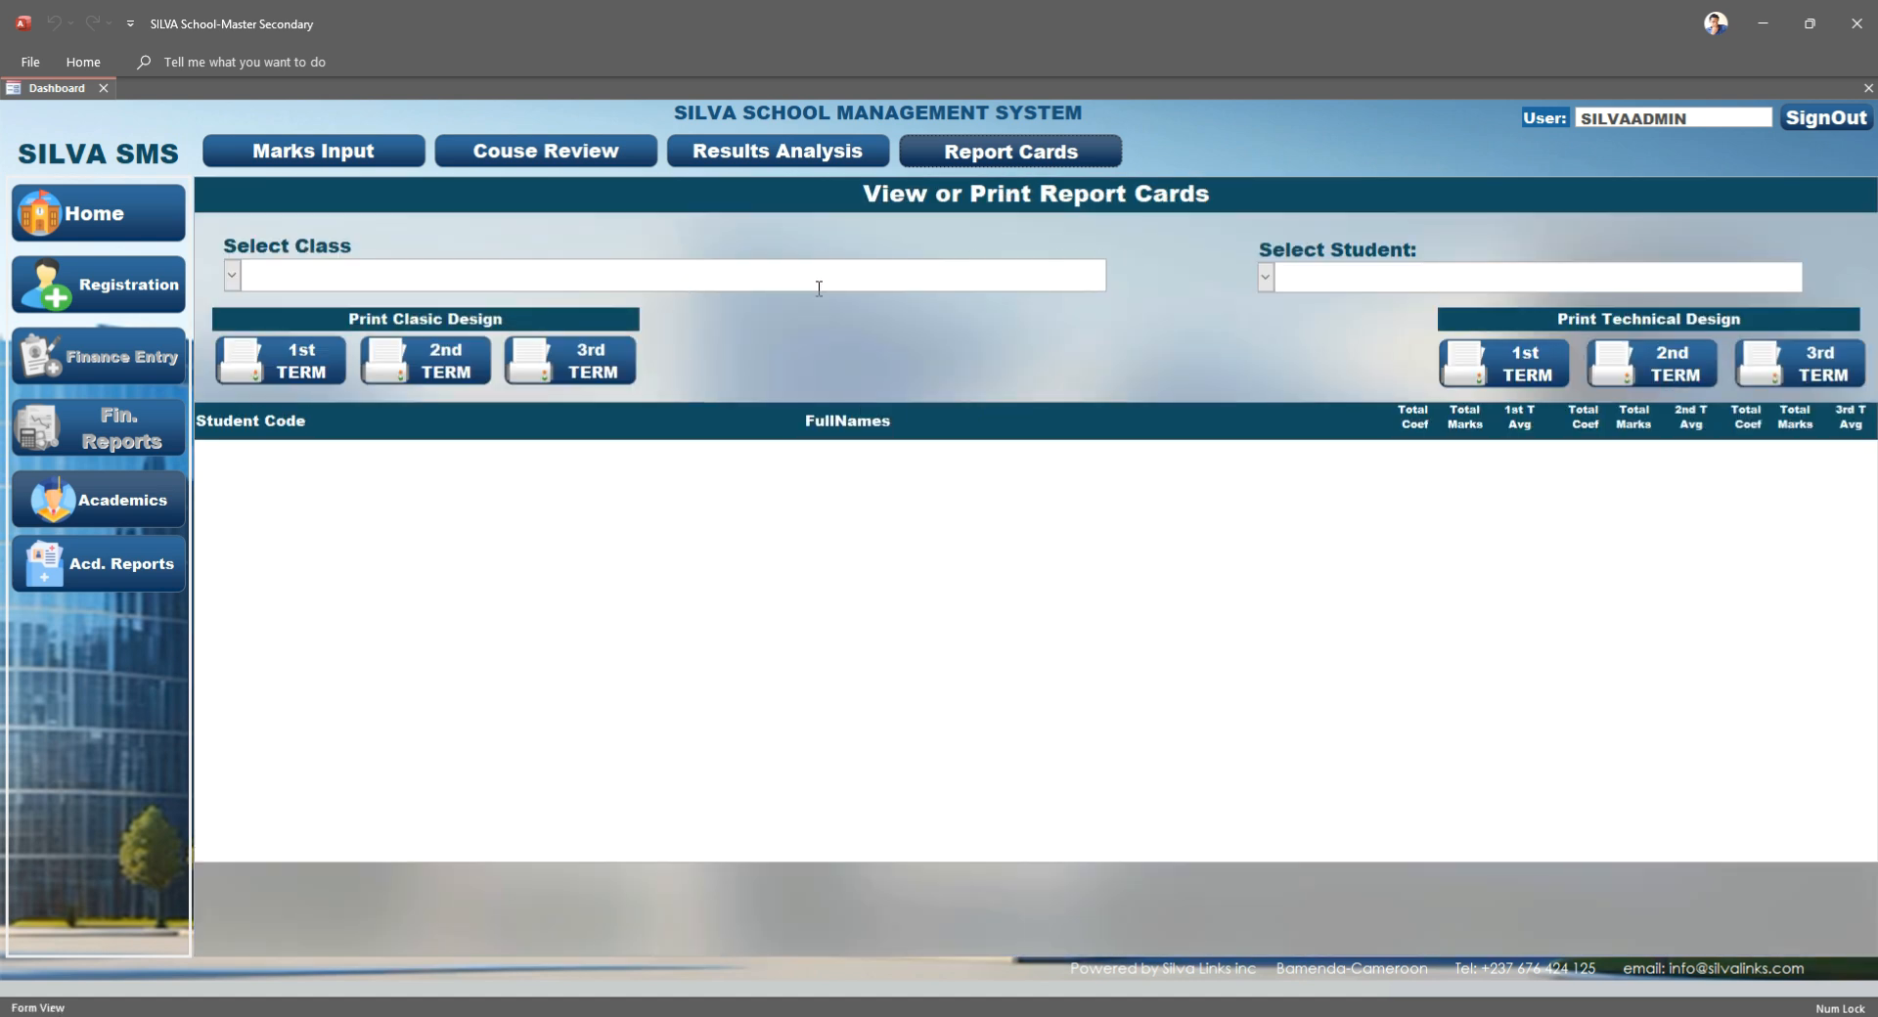
# Select FORM ONE GENERAL for the report cards and preview its classic-design first-term report card
pyautogui.click(237, 290)
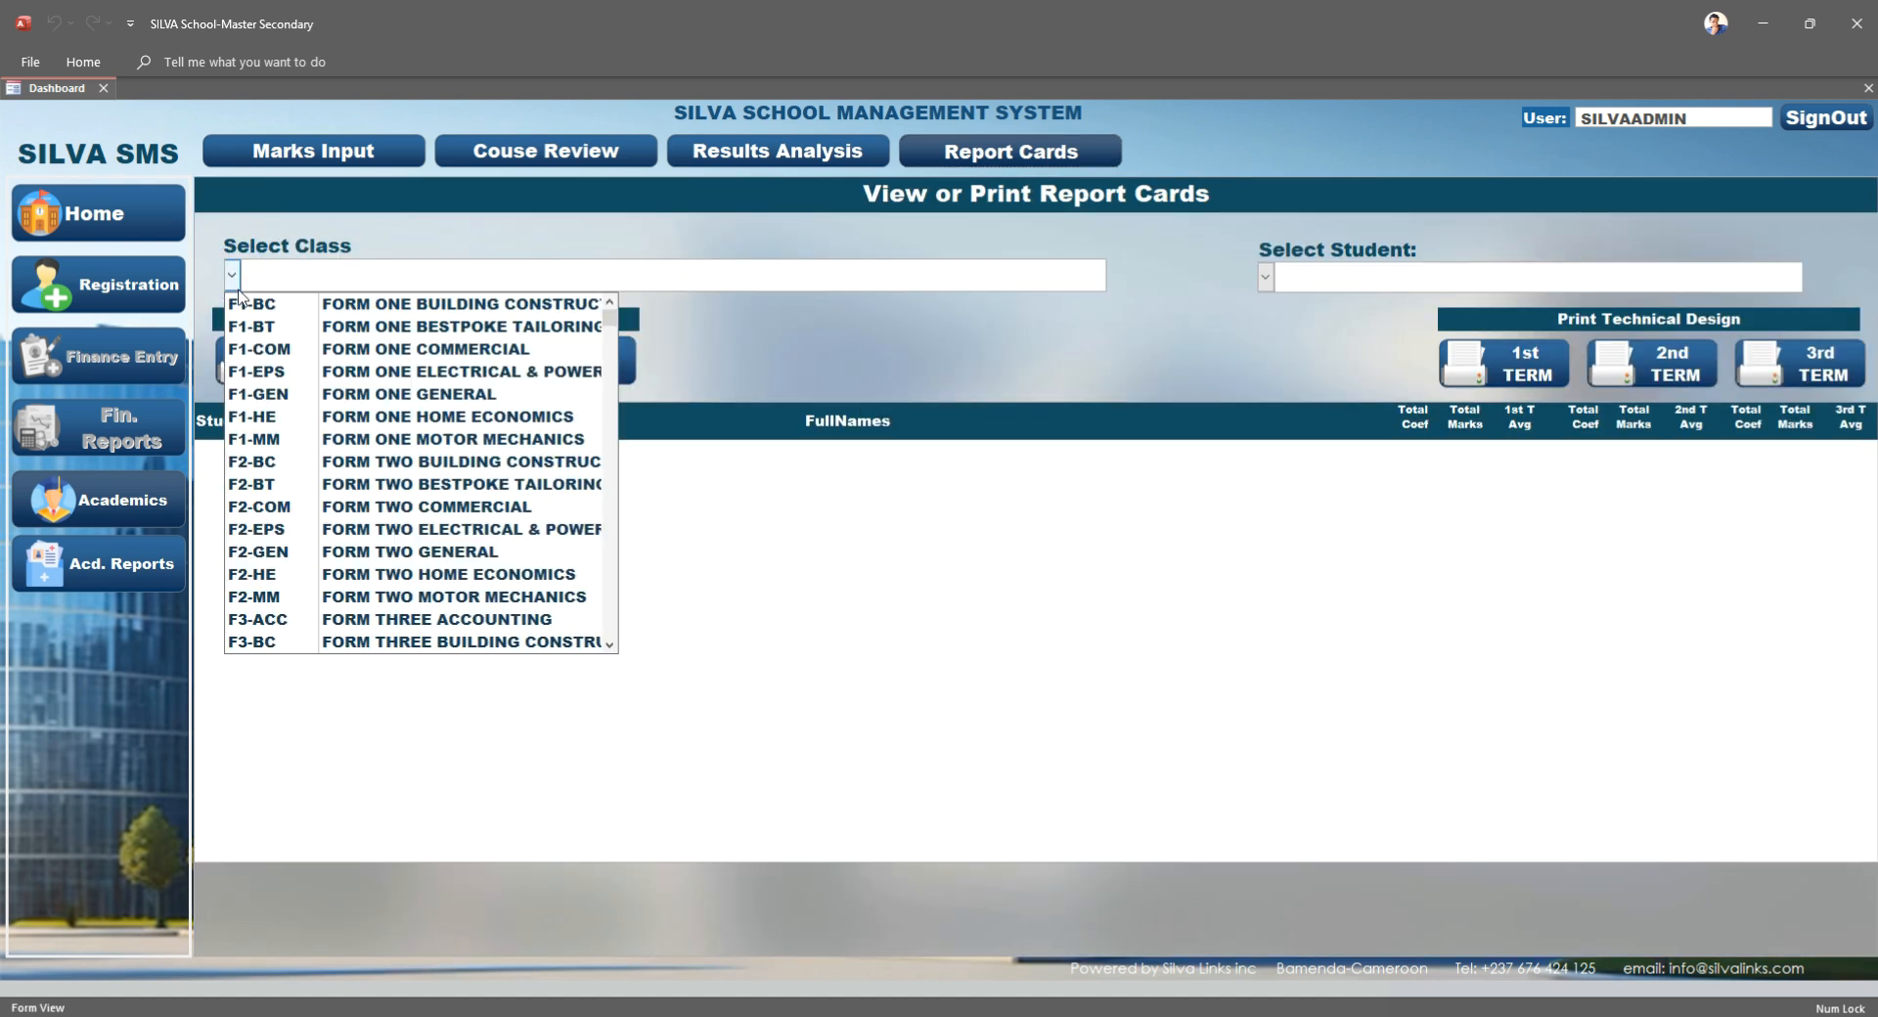
pyautogui.click(276, 393)
pyautogui.click(1266, 278)
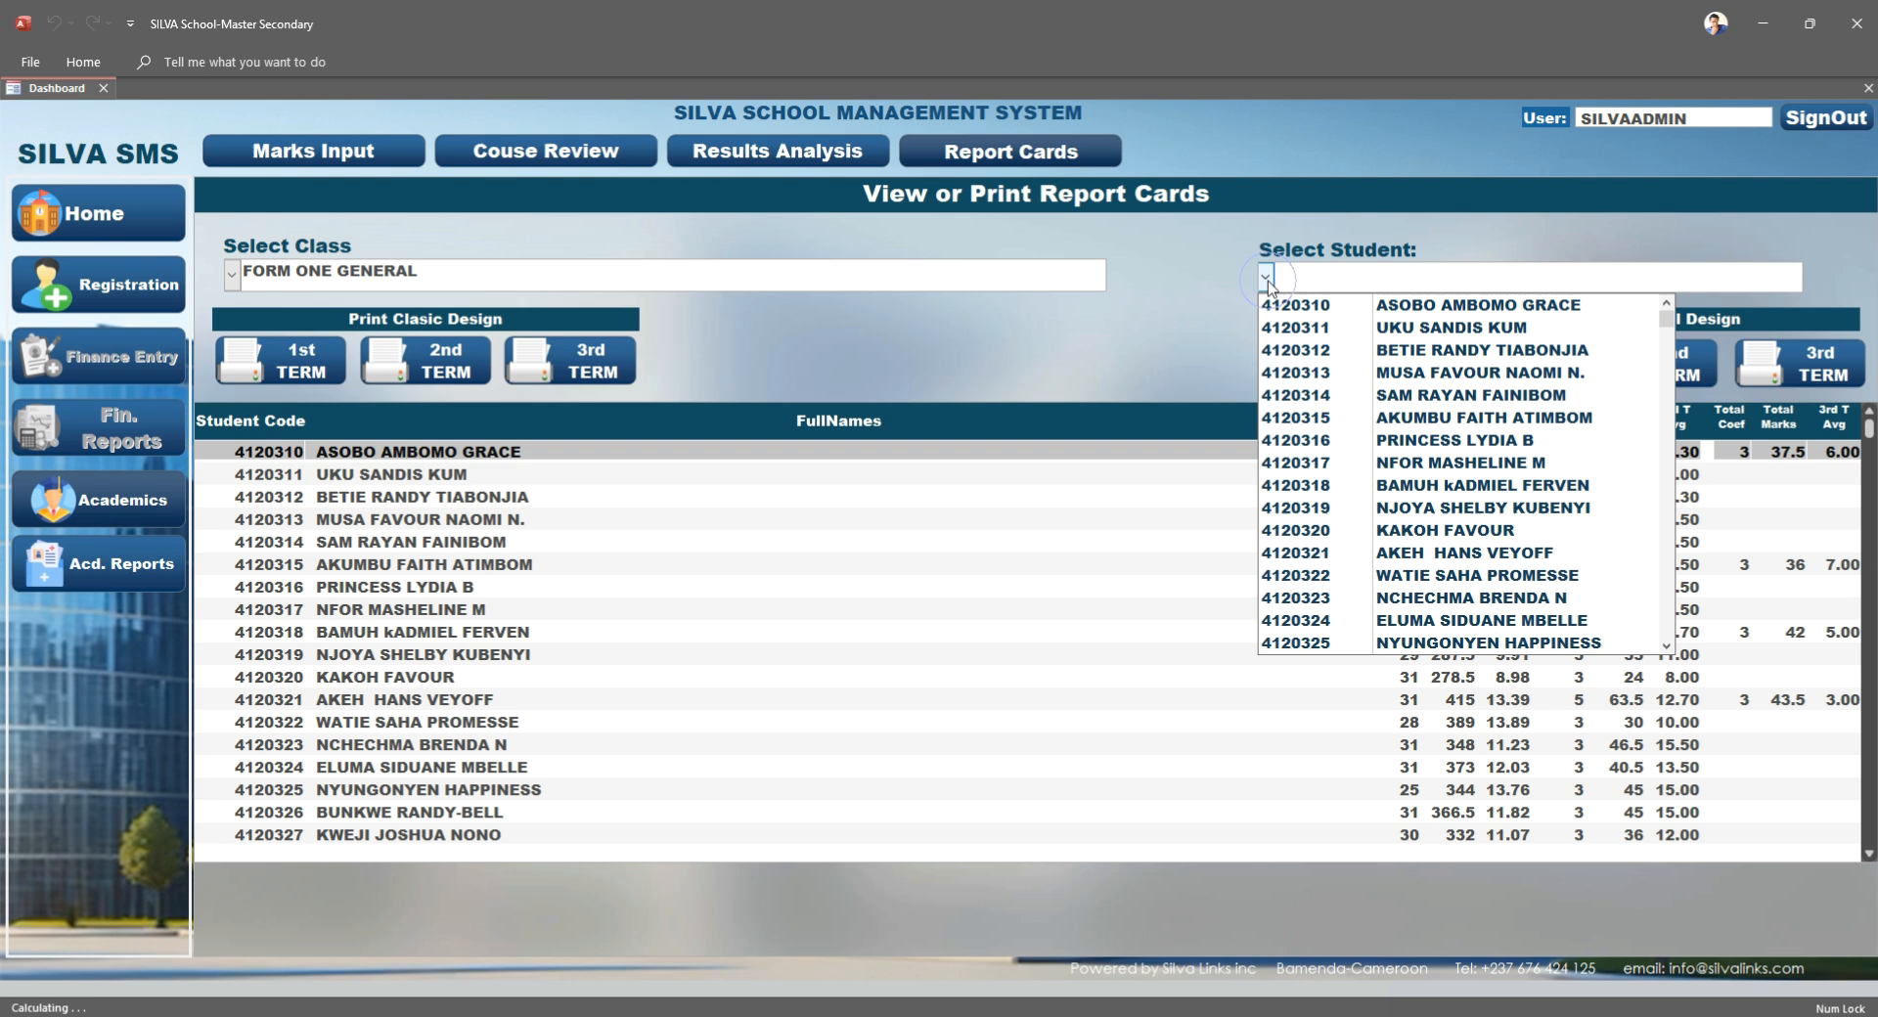
pyautogui.click(1231, 295)
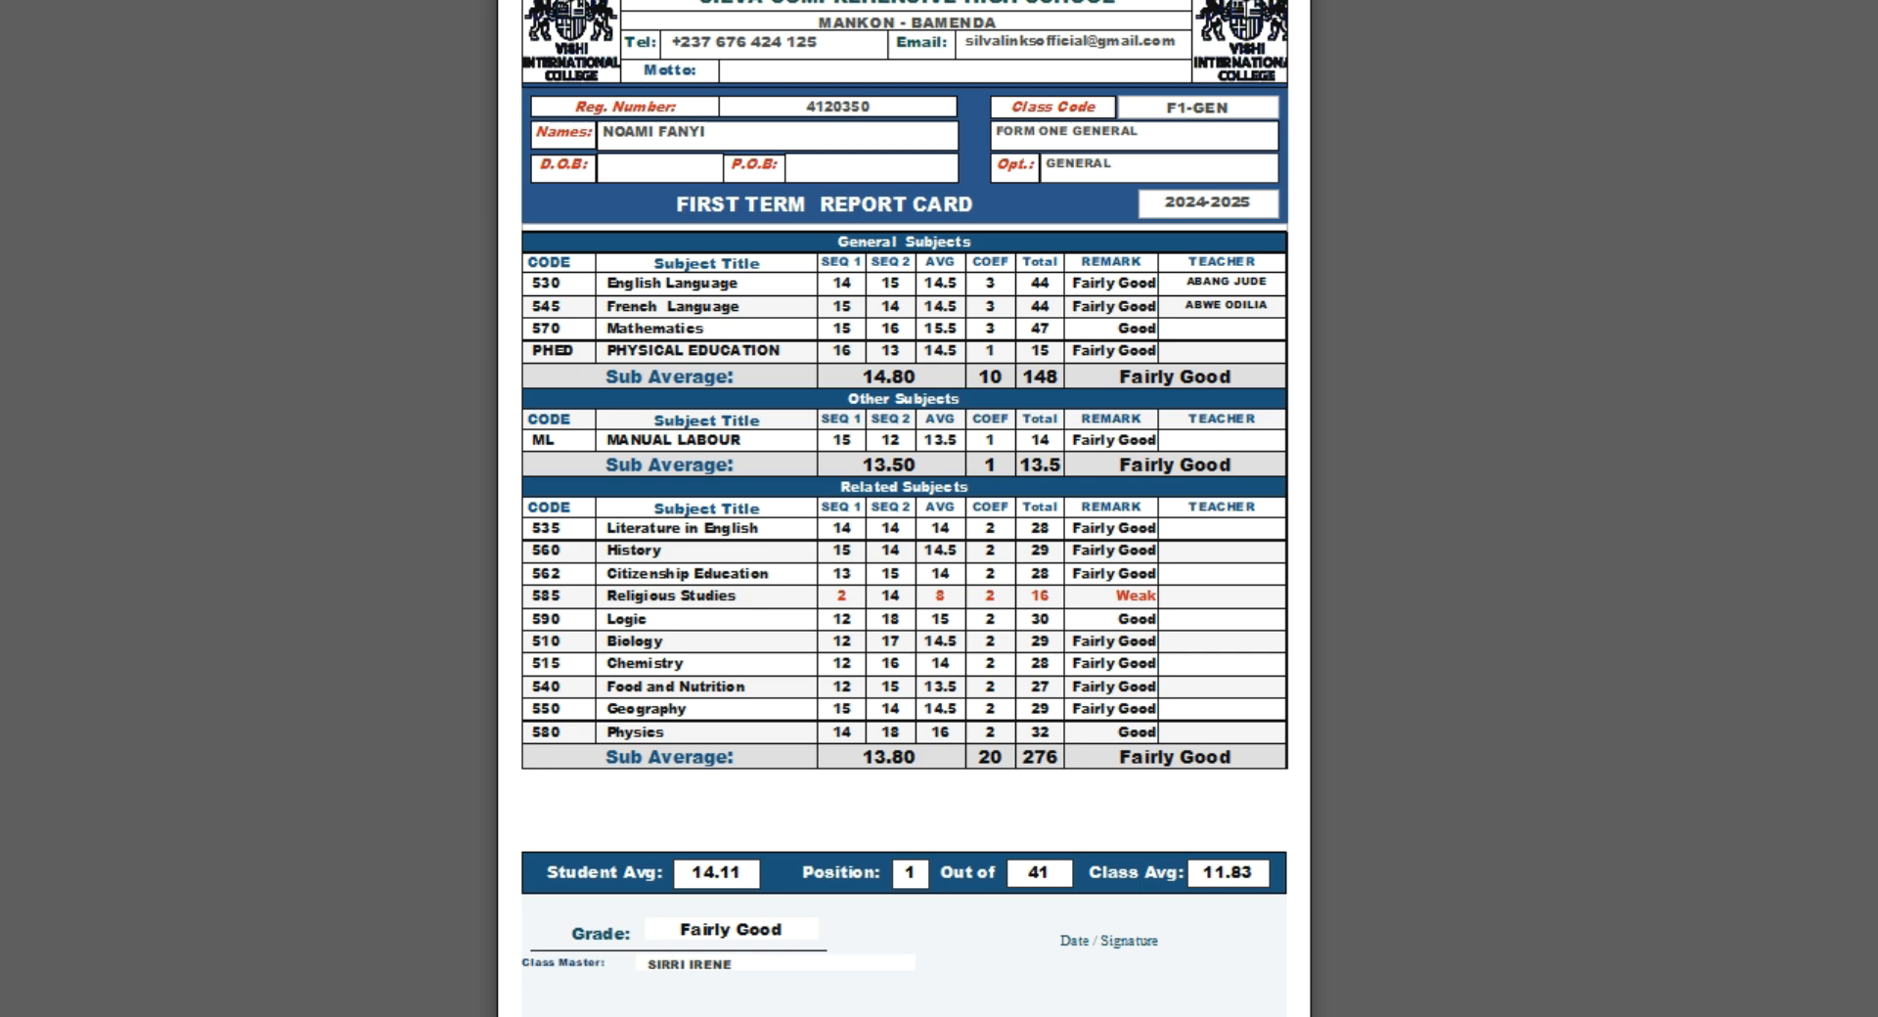
pyautogui.press('Escape')
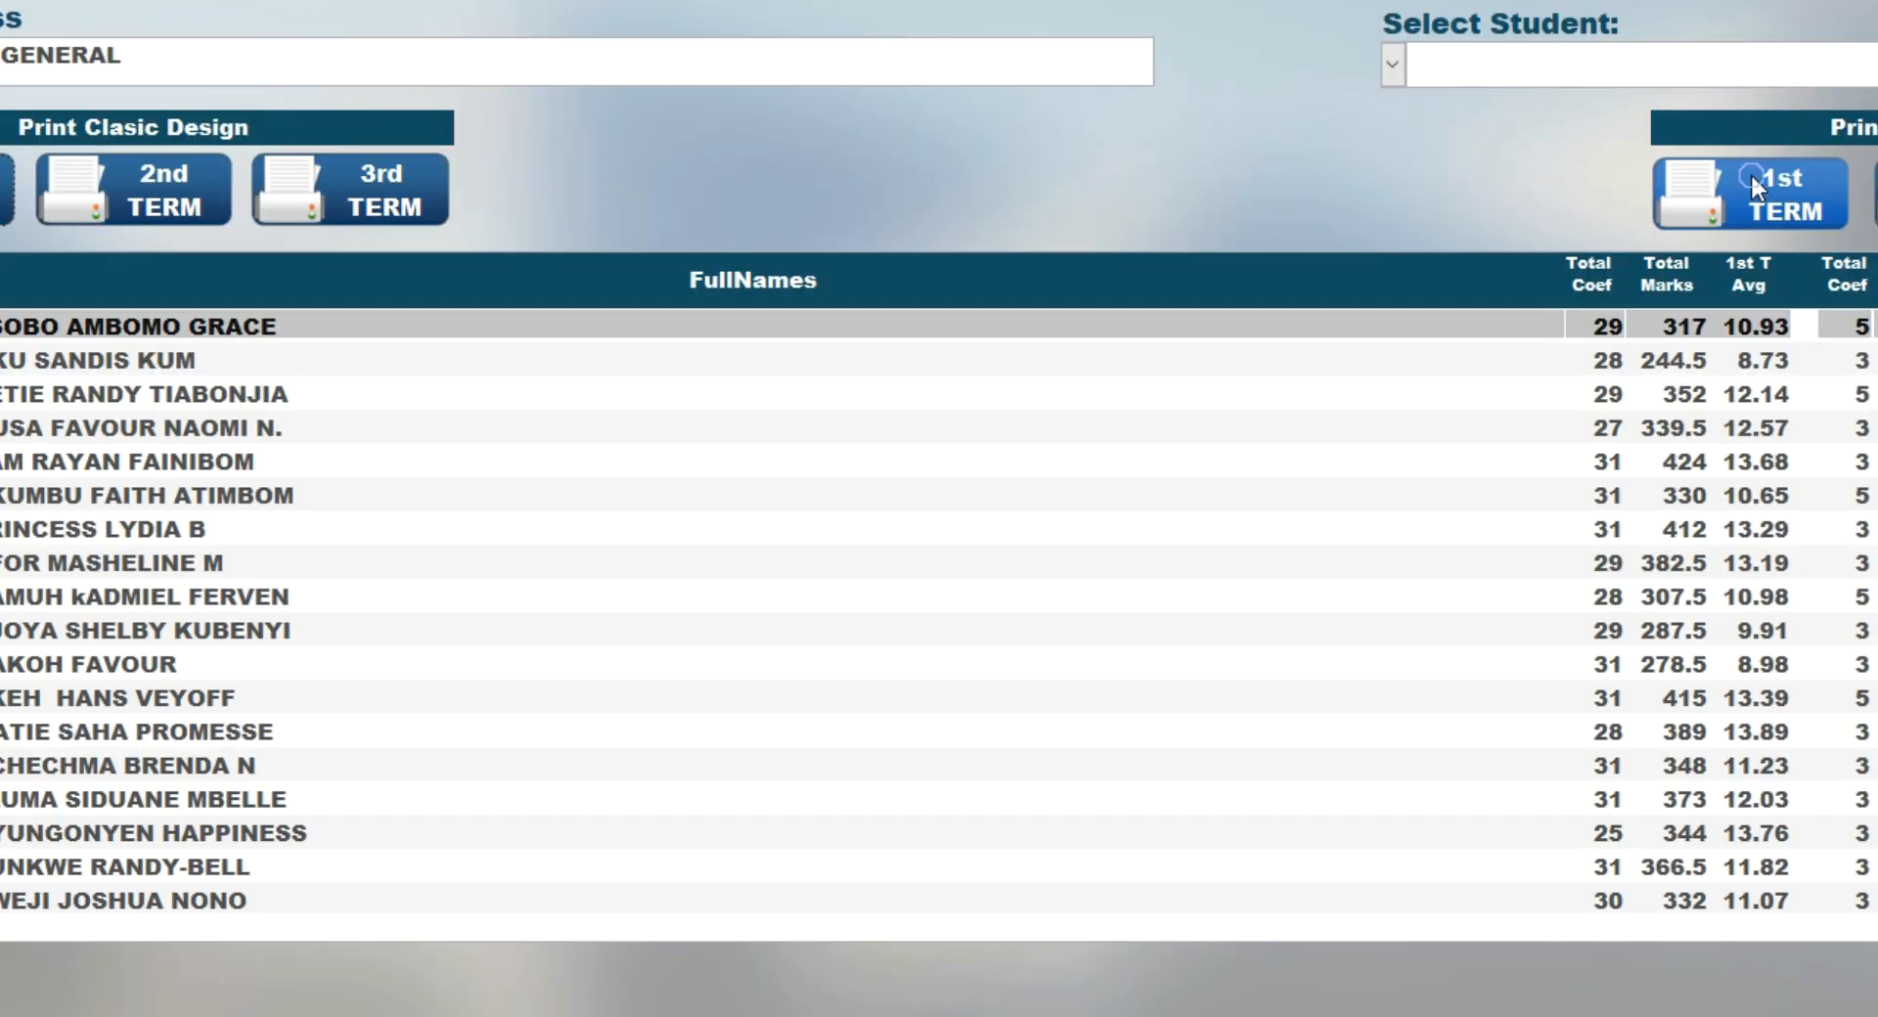
# Open the technical-design first-term report card and examine its subject marks, grand totals and disciplinary section
pyautogui.click(1751, 172)
pyautogui.click(845, 334)
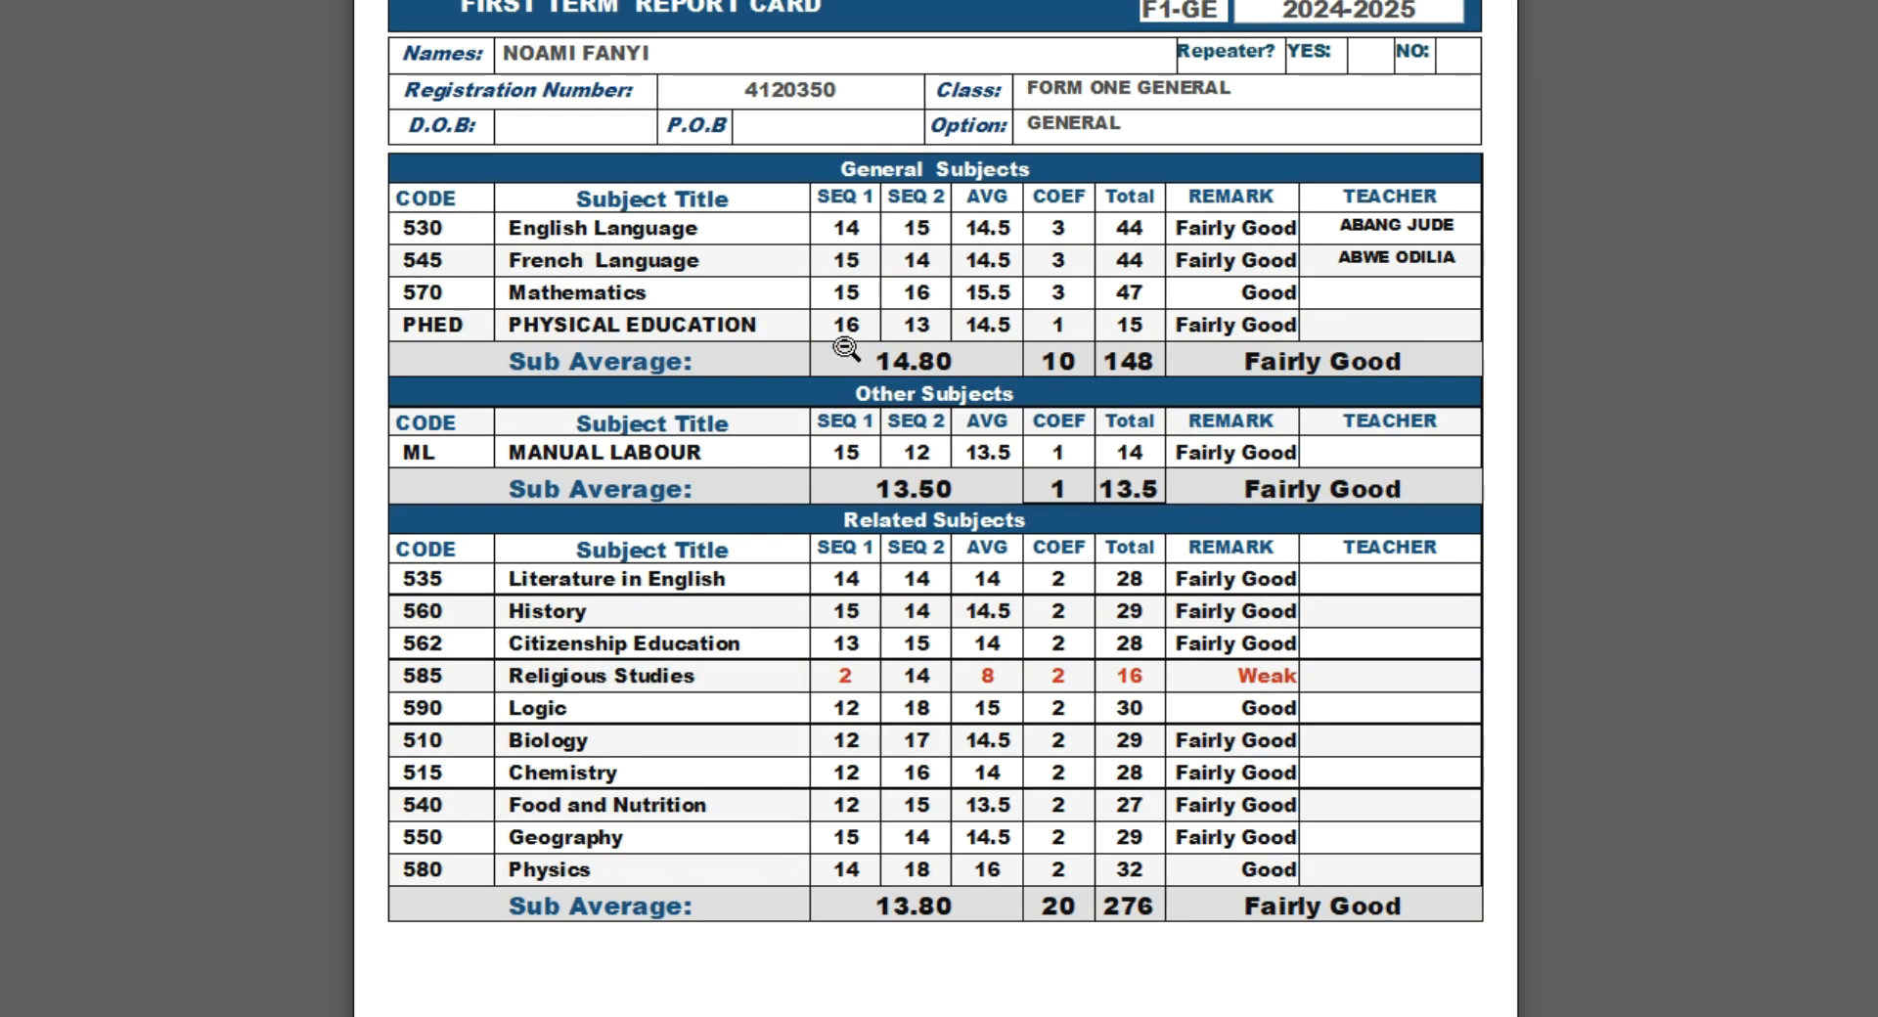
pyautogui.scroll(2, 818, 200)
pyautogui.scroll(1, 828, 226)
pyautogui.scroll(-4, 829, 227)
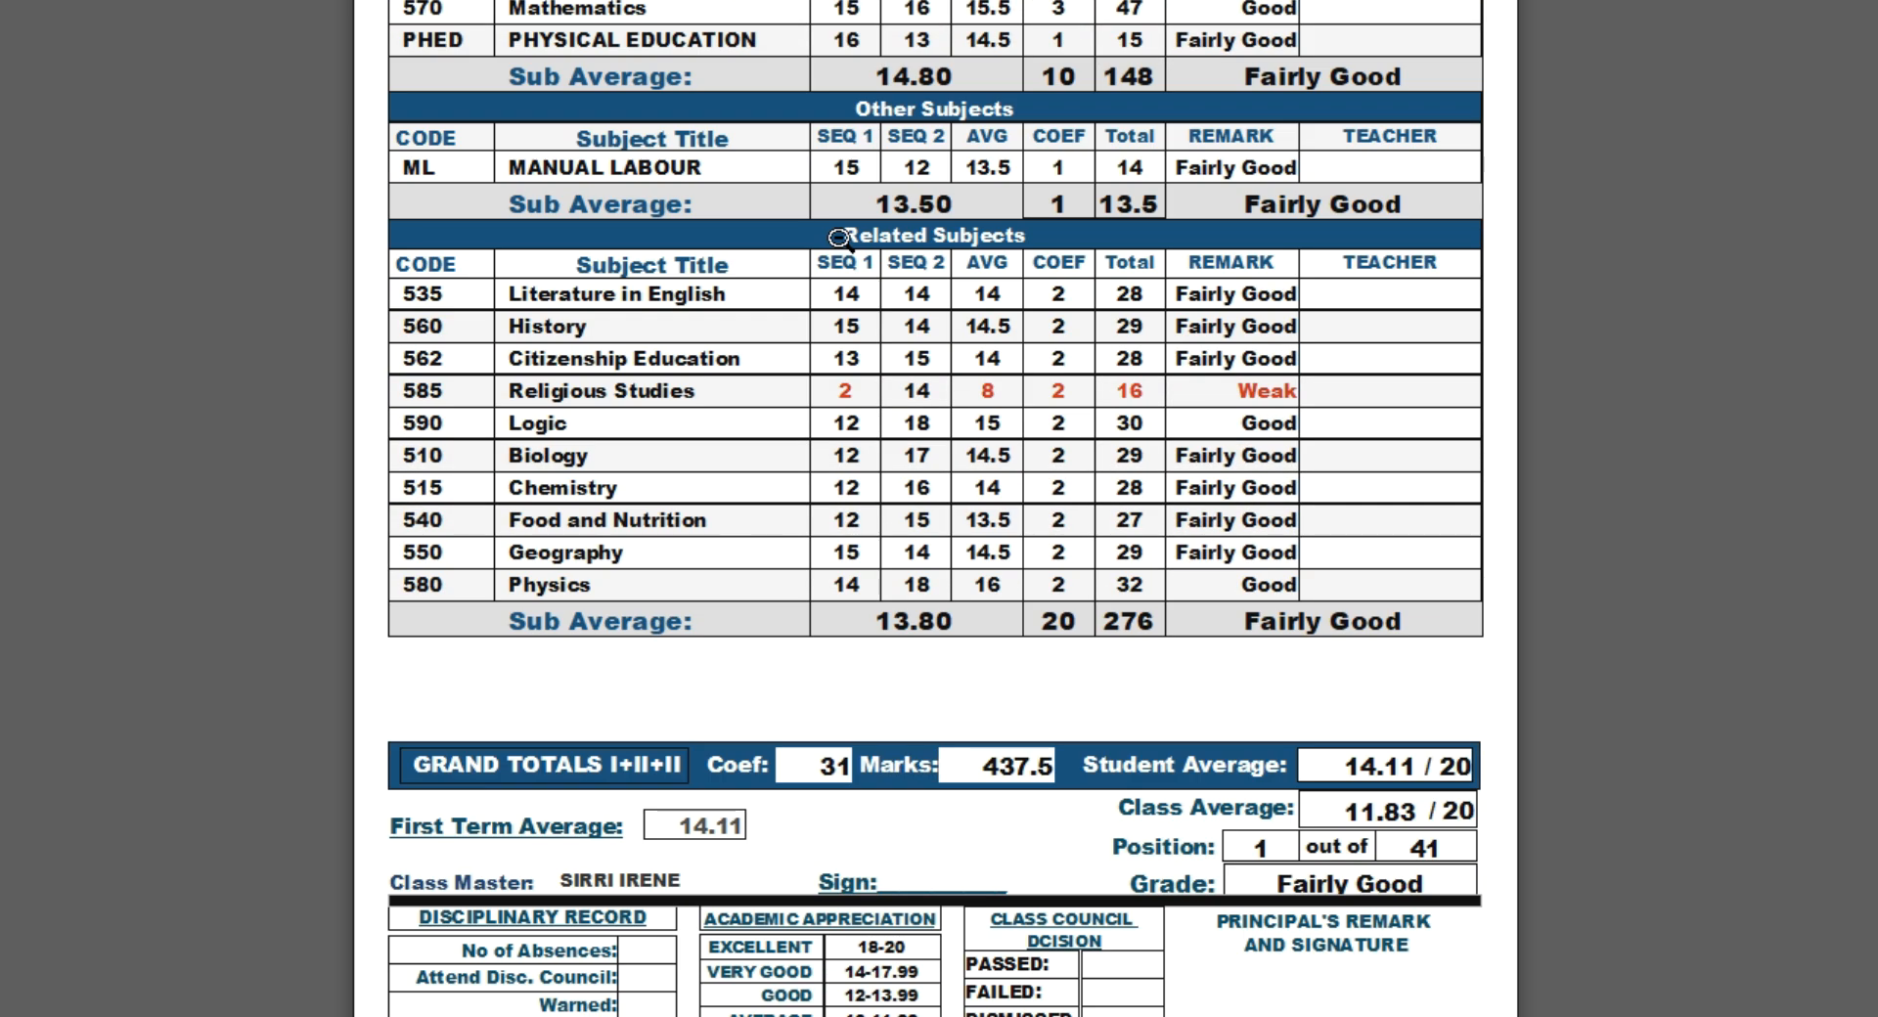
pyautogui.scroll(-2, 697, 914)
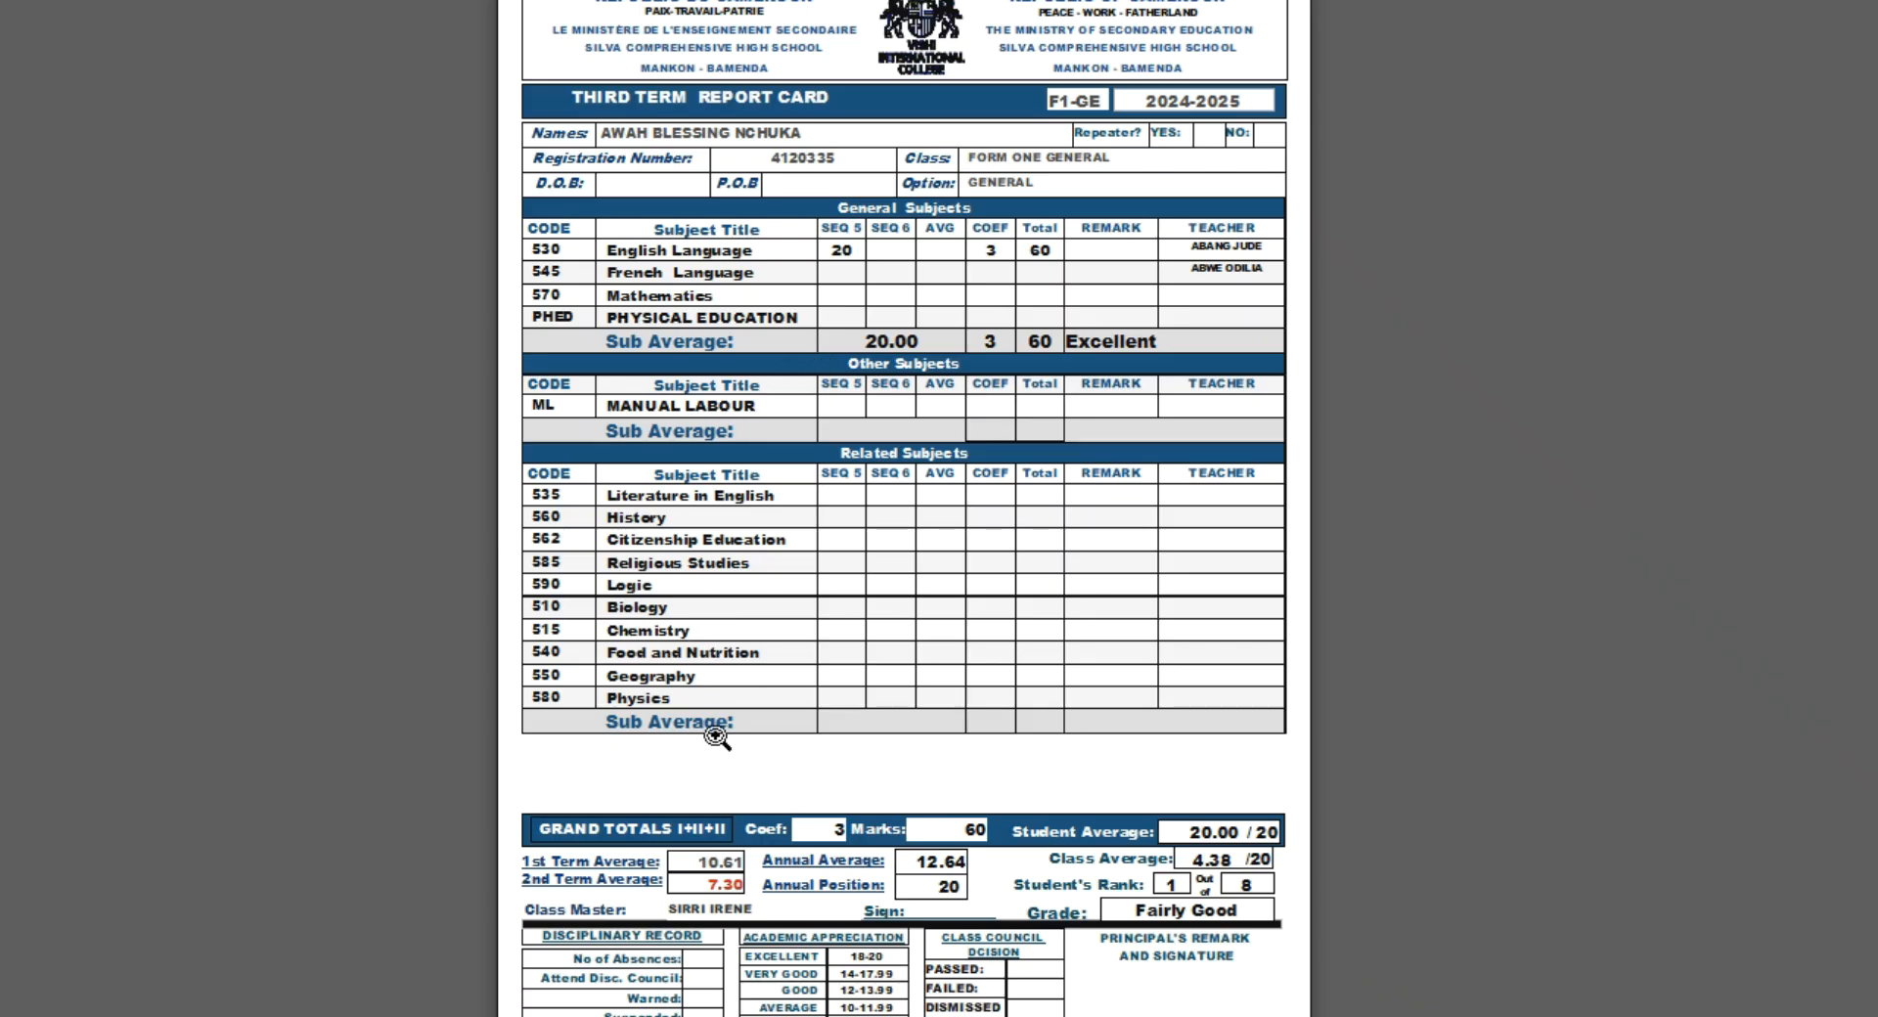
# Examine the term averages, annual average and annual position on the technical-design third-term report card, and close the preview
pyautogui.click(741, 837)
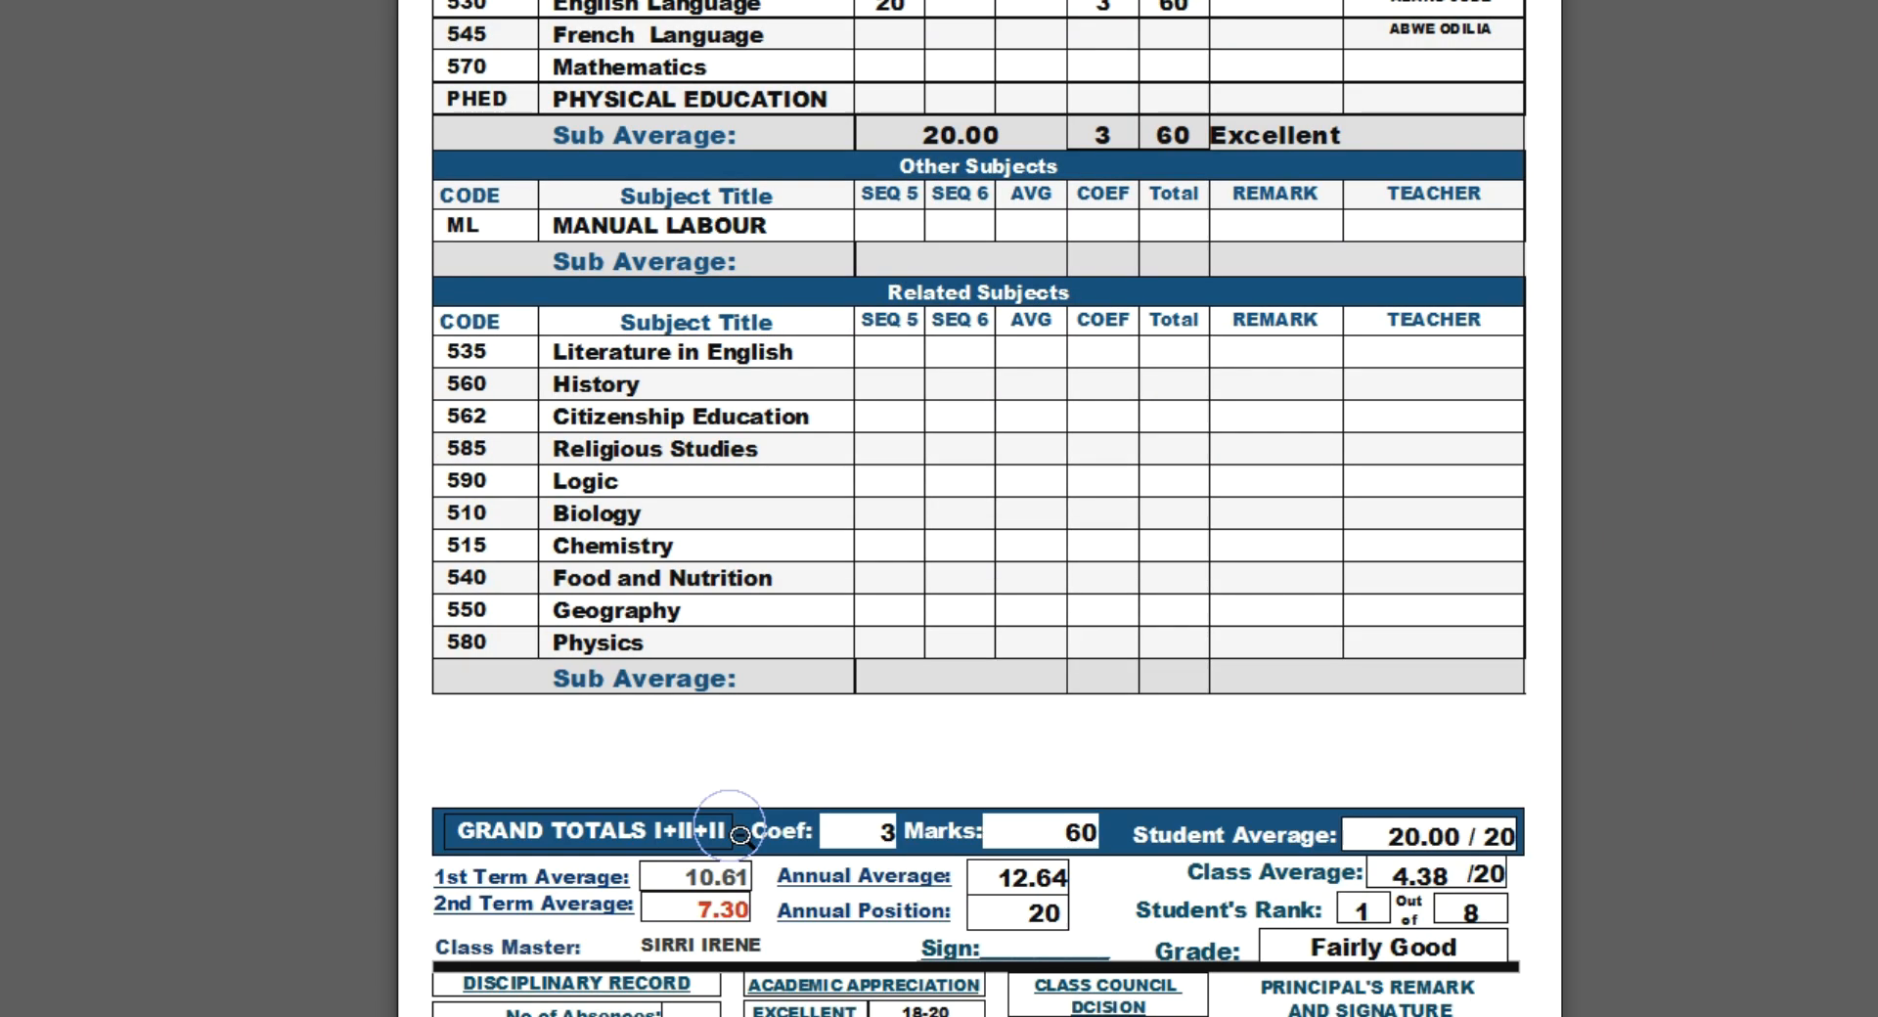
pyautogui.scroll(-2, 1193, 913)
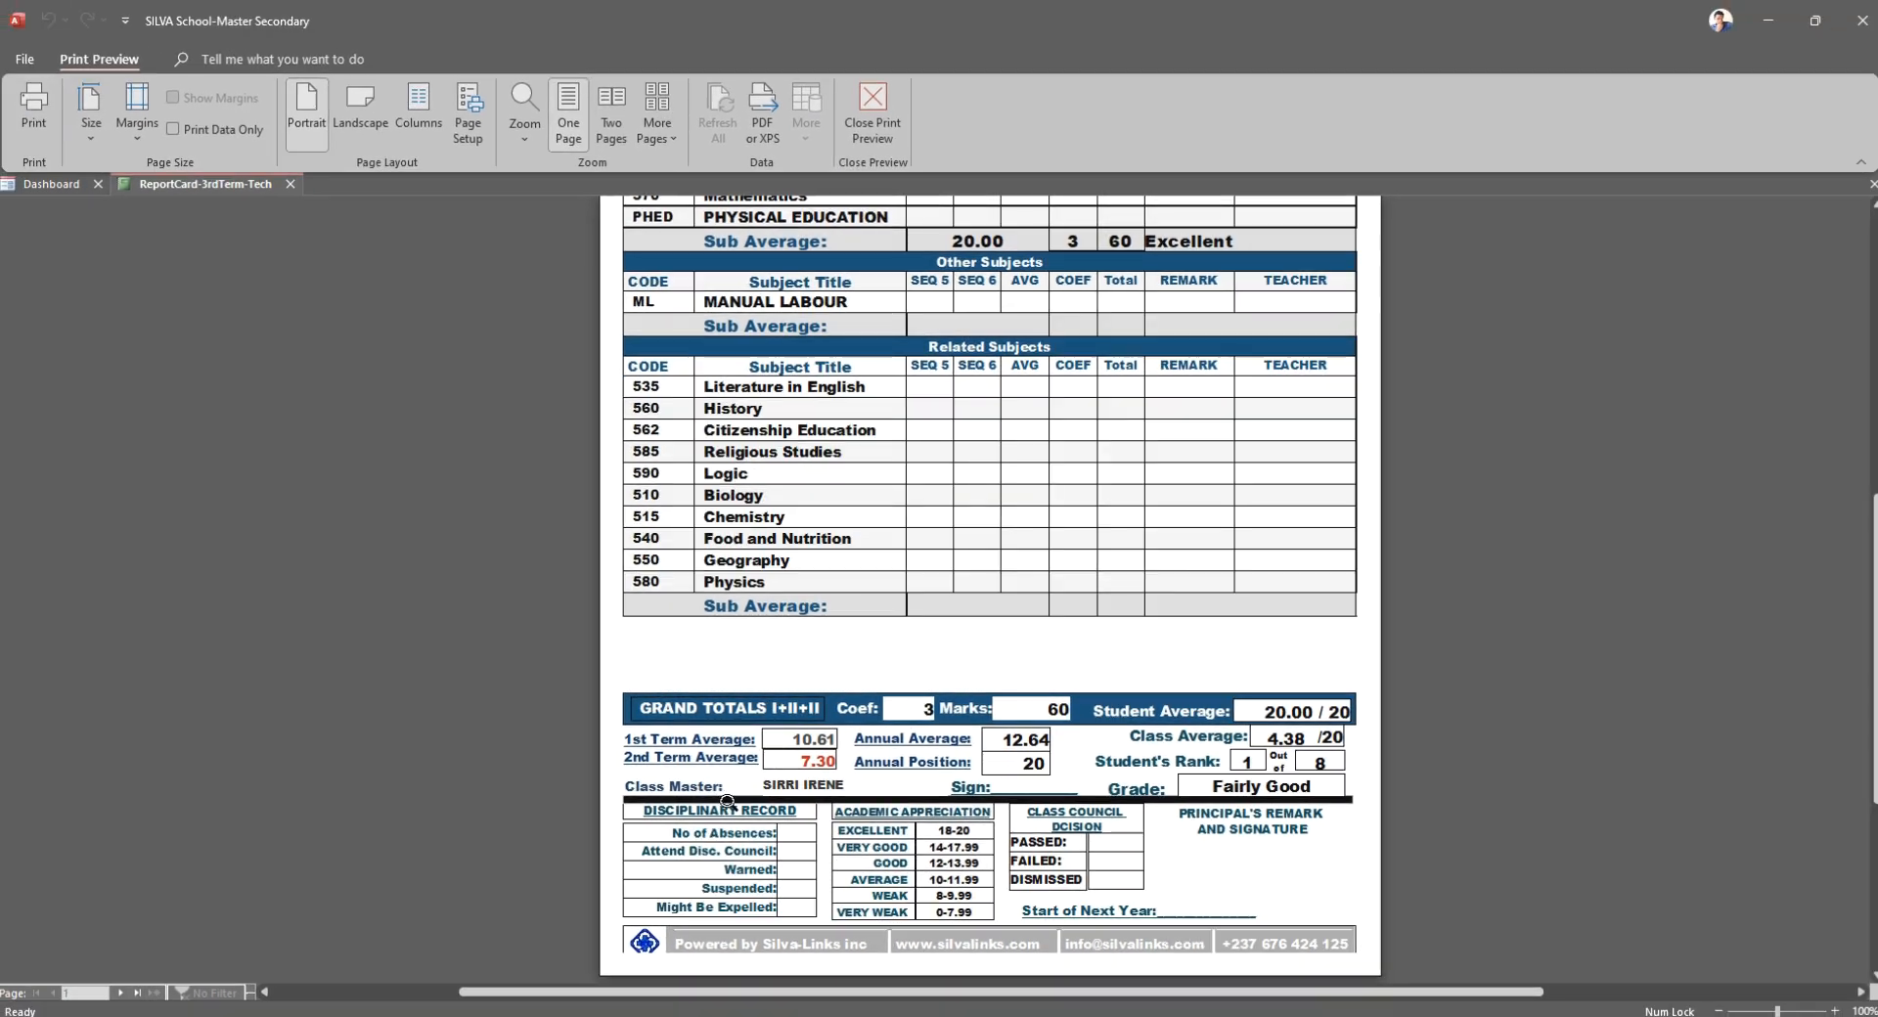
pyautogui.click(870, 116)
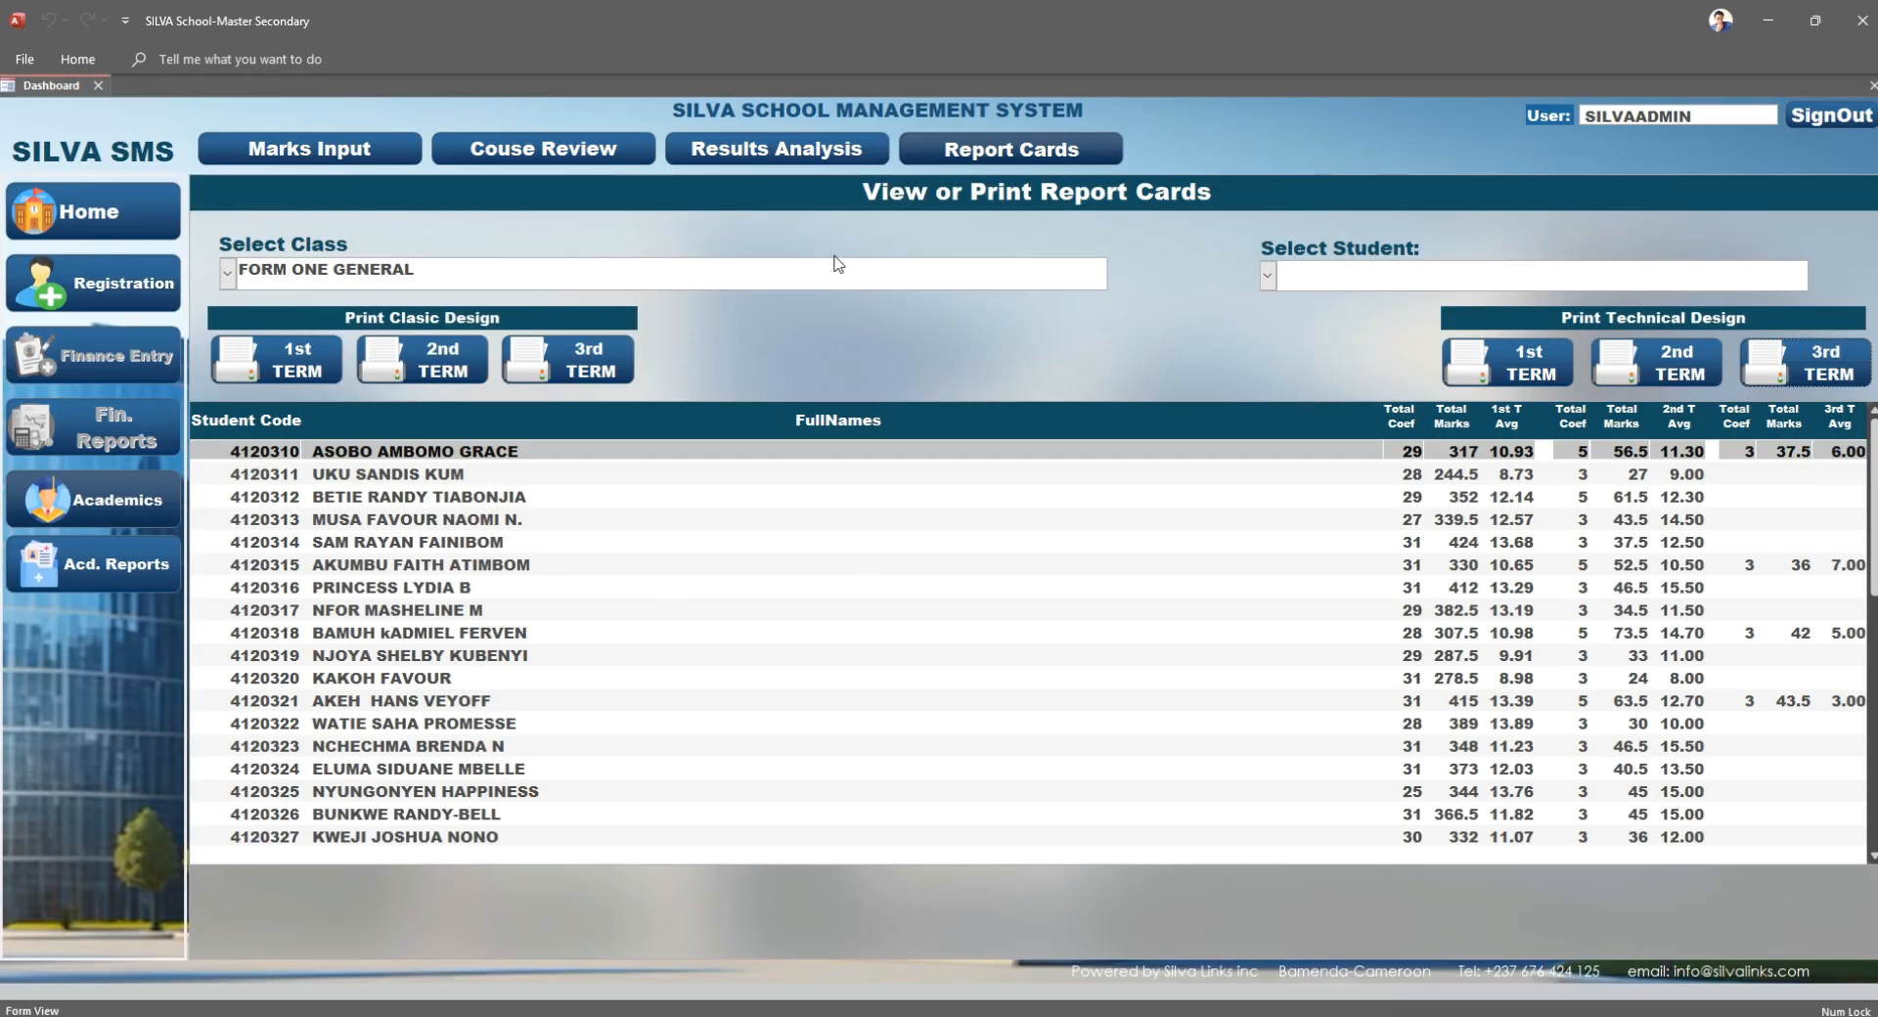
# Preview the classic-design first-term report cards and view the print settings without printing
pyautogui.click(313, 362)
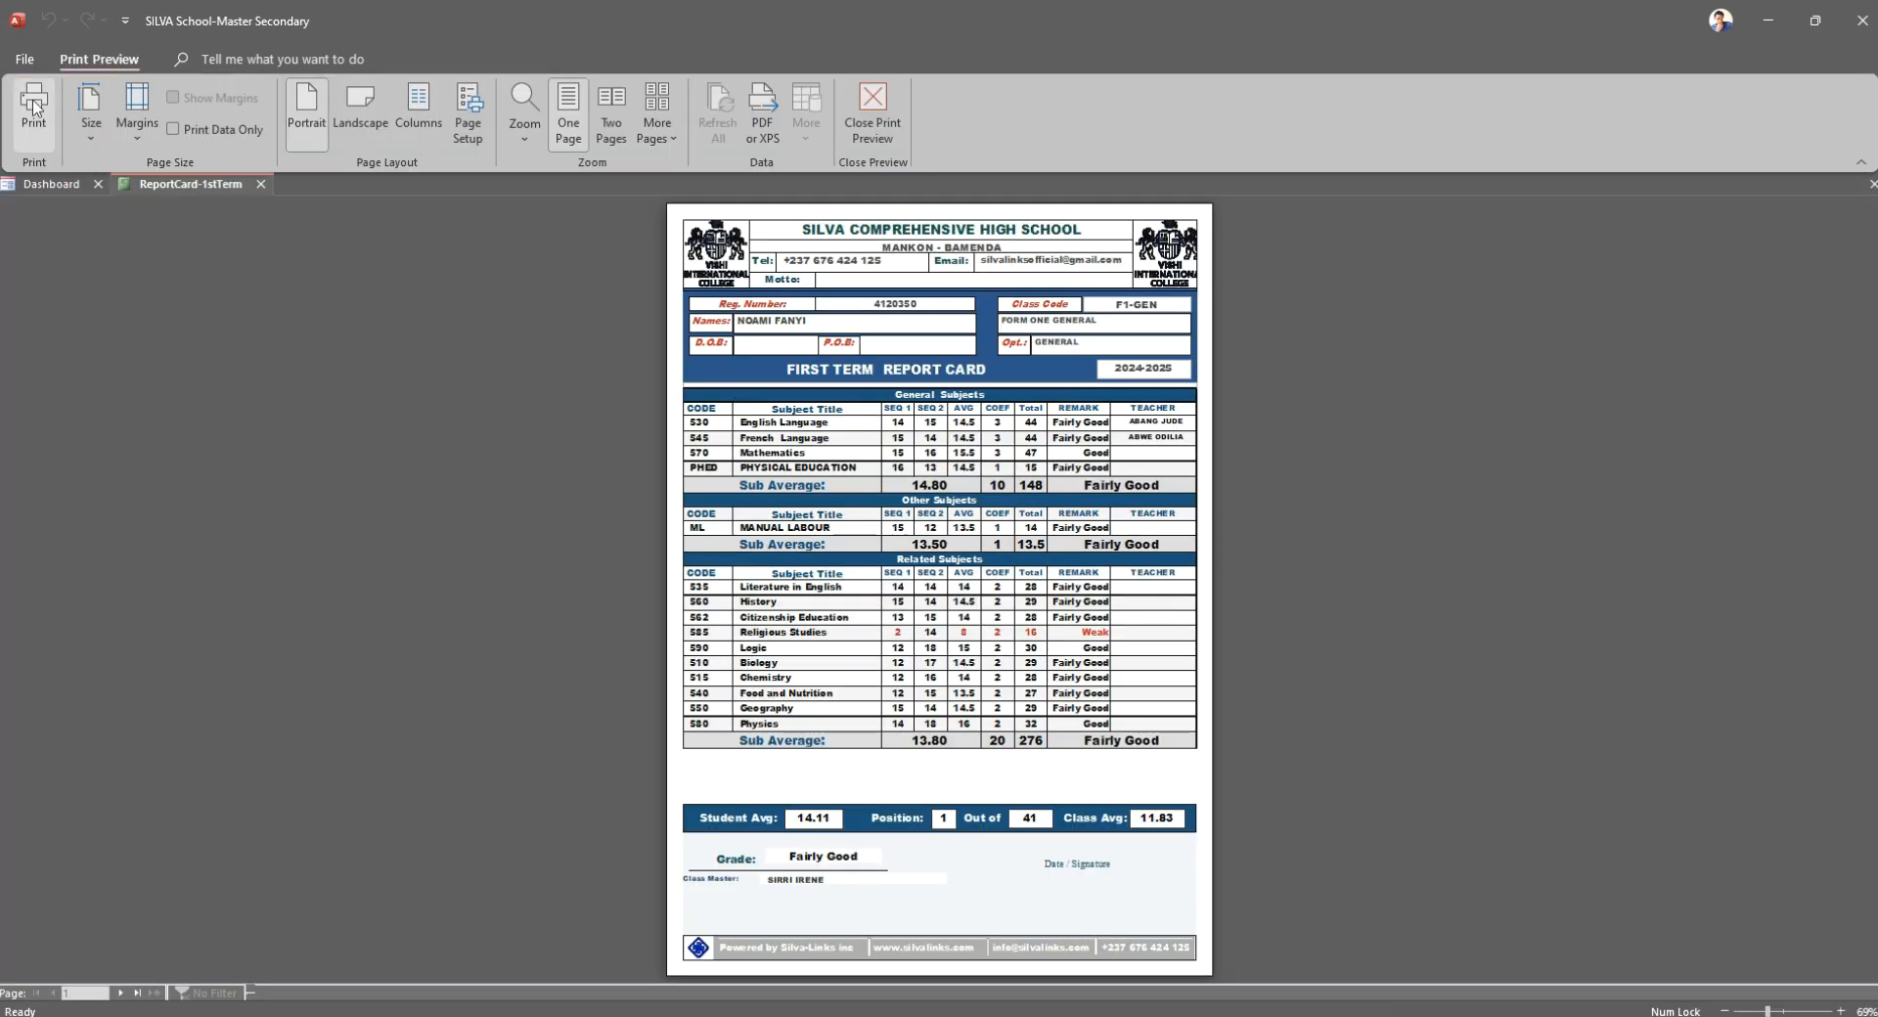
pyautogui.click(35, 108)
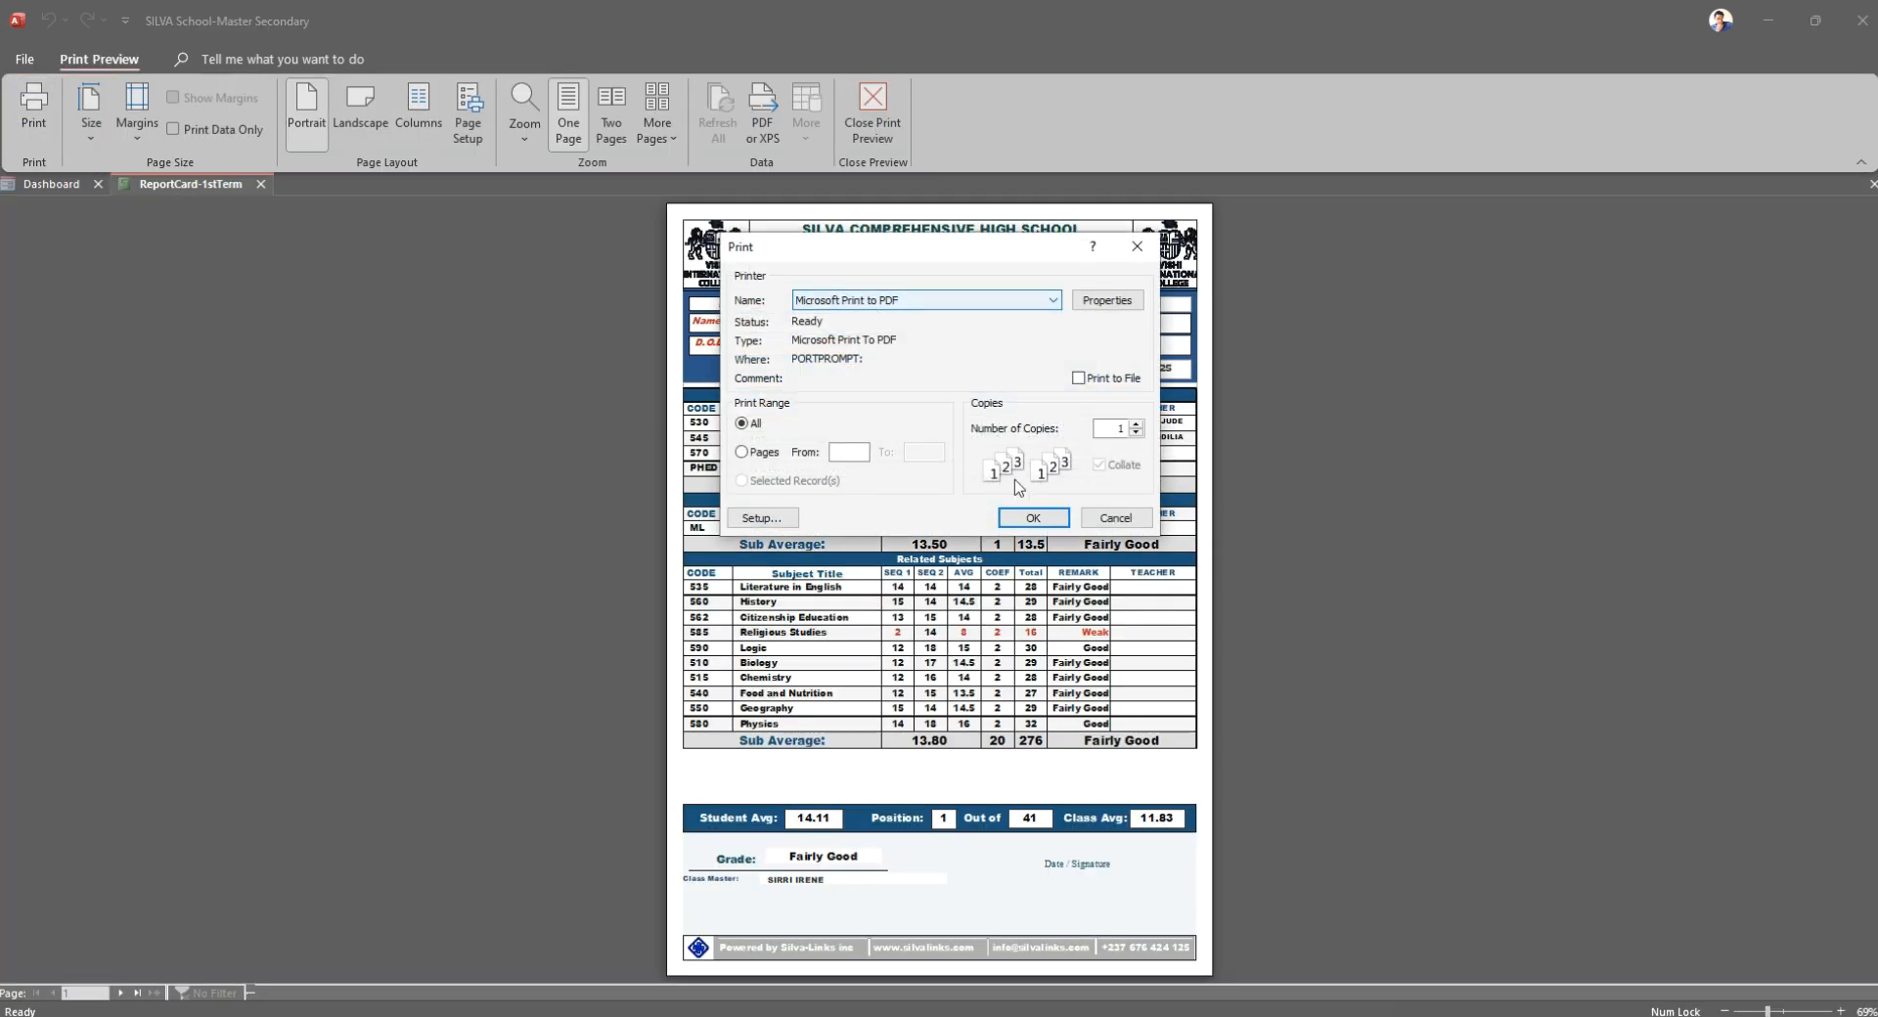
pyautogui.click(1113, 521)
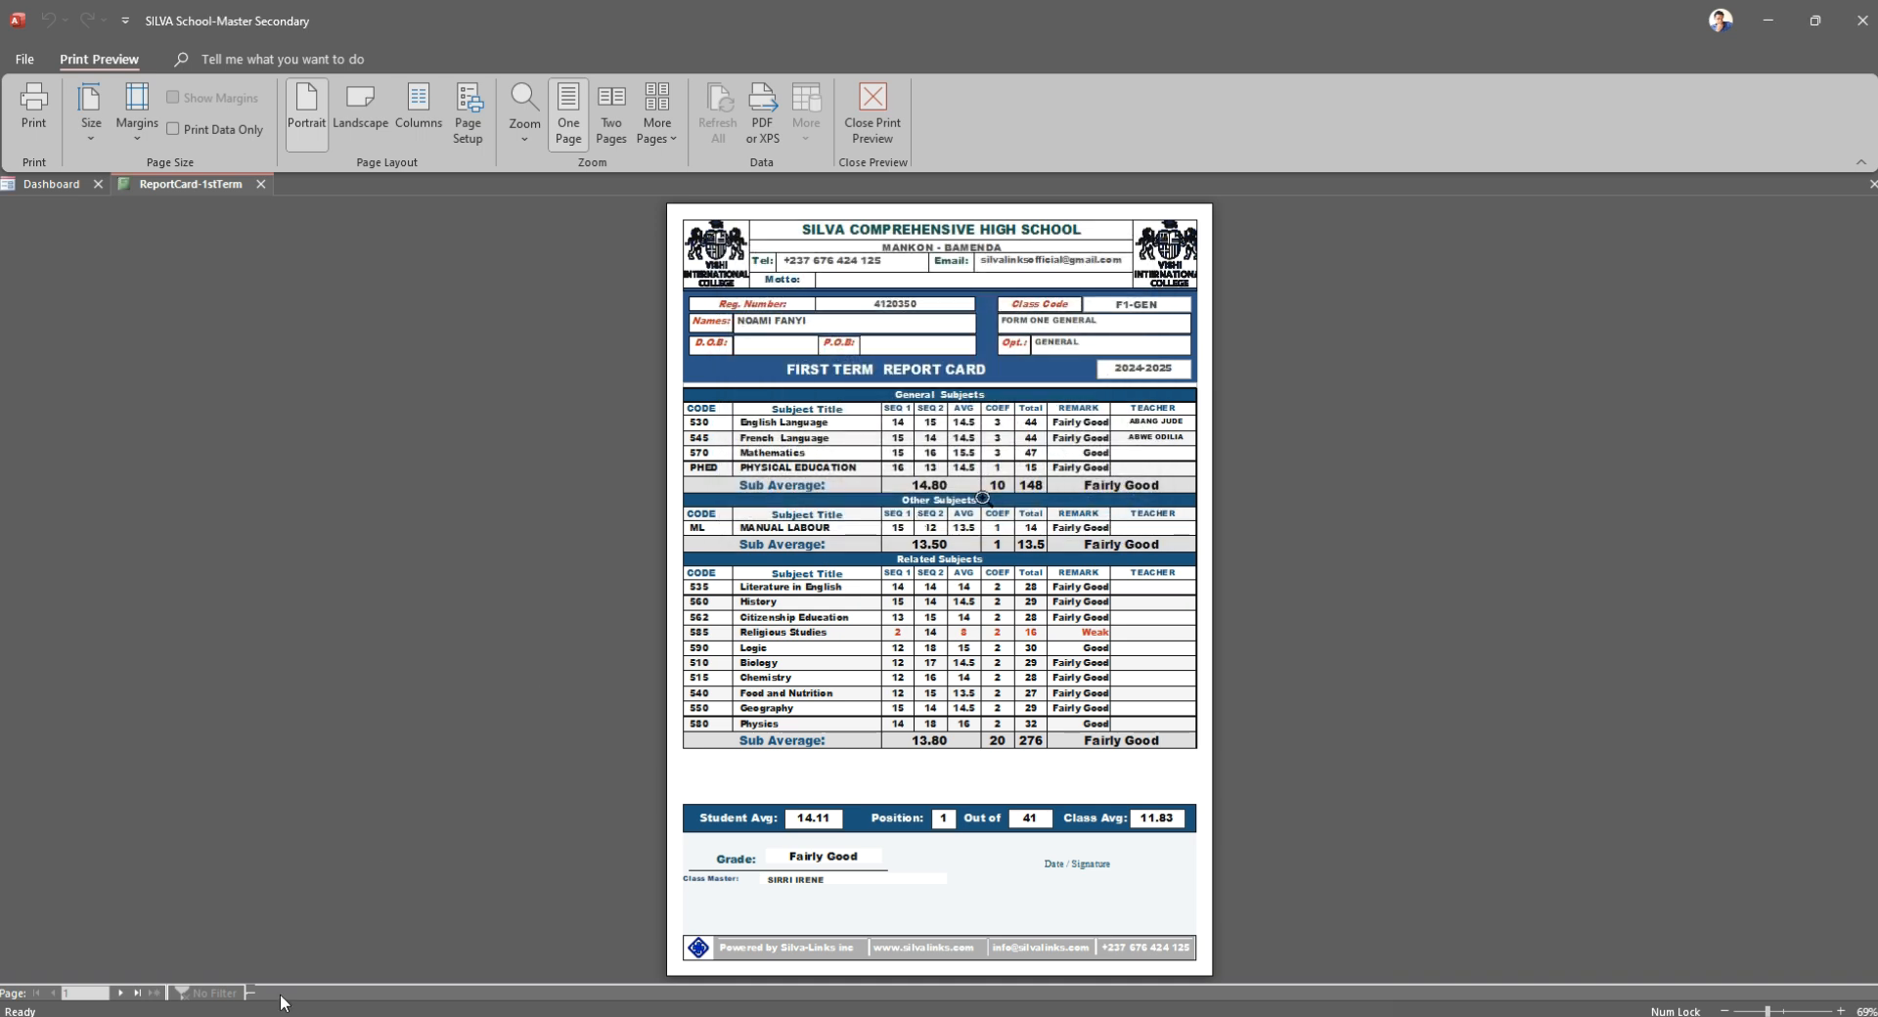
# Browse the classic-design first-term report cards from the first to the ninth student
pyautogui.click(122, 994)
pyautogui.click(122, 994)
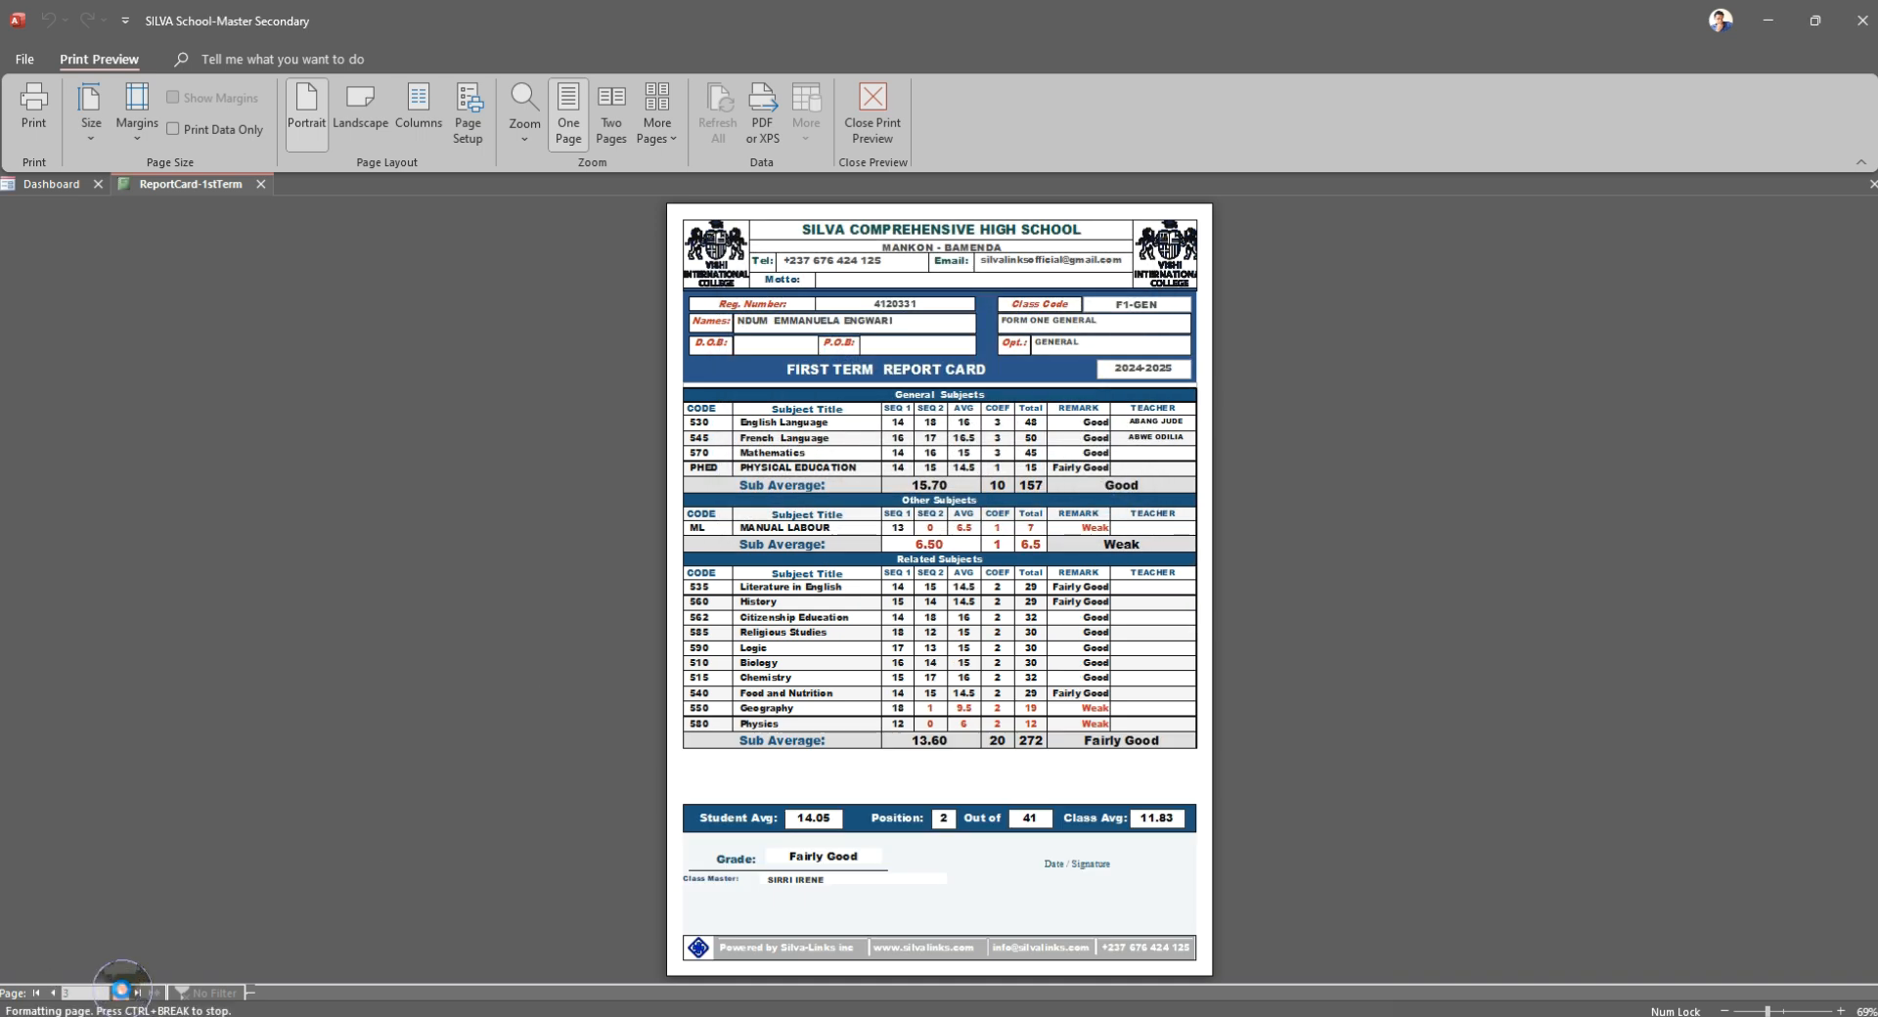
pyautogui.click(123, 995)
pyautogui.click(121, 994)
pyautogui.click(122, 994)
pyautogui.click(121, 994)
pyautogui.click(121, 994)
pyautogui.click(122, 995)
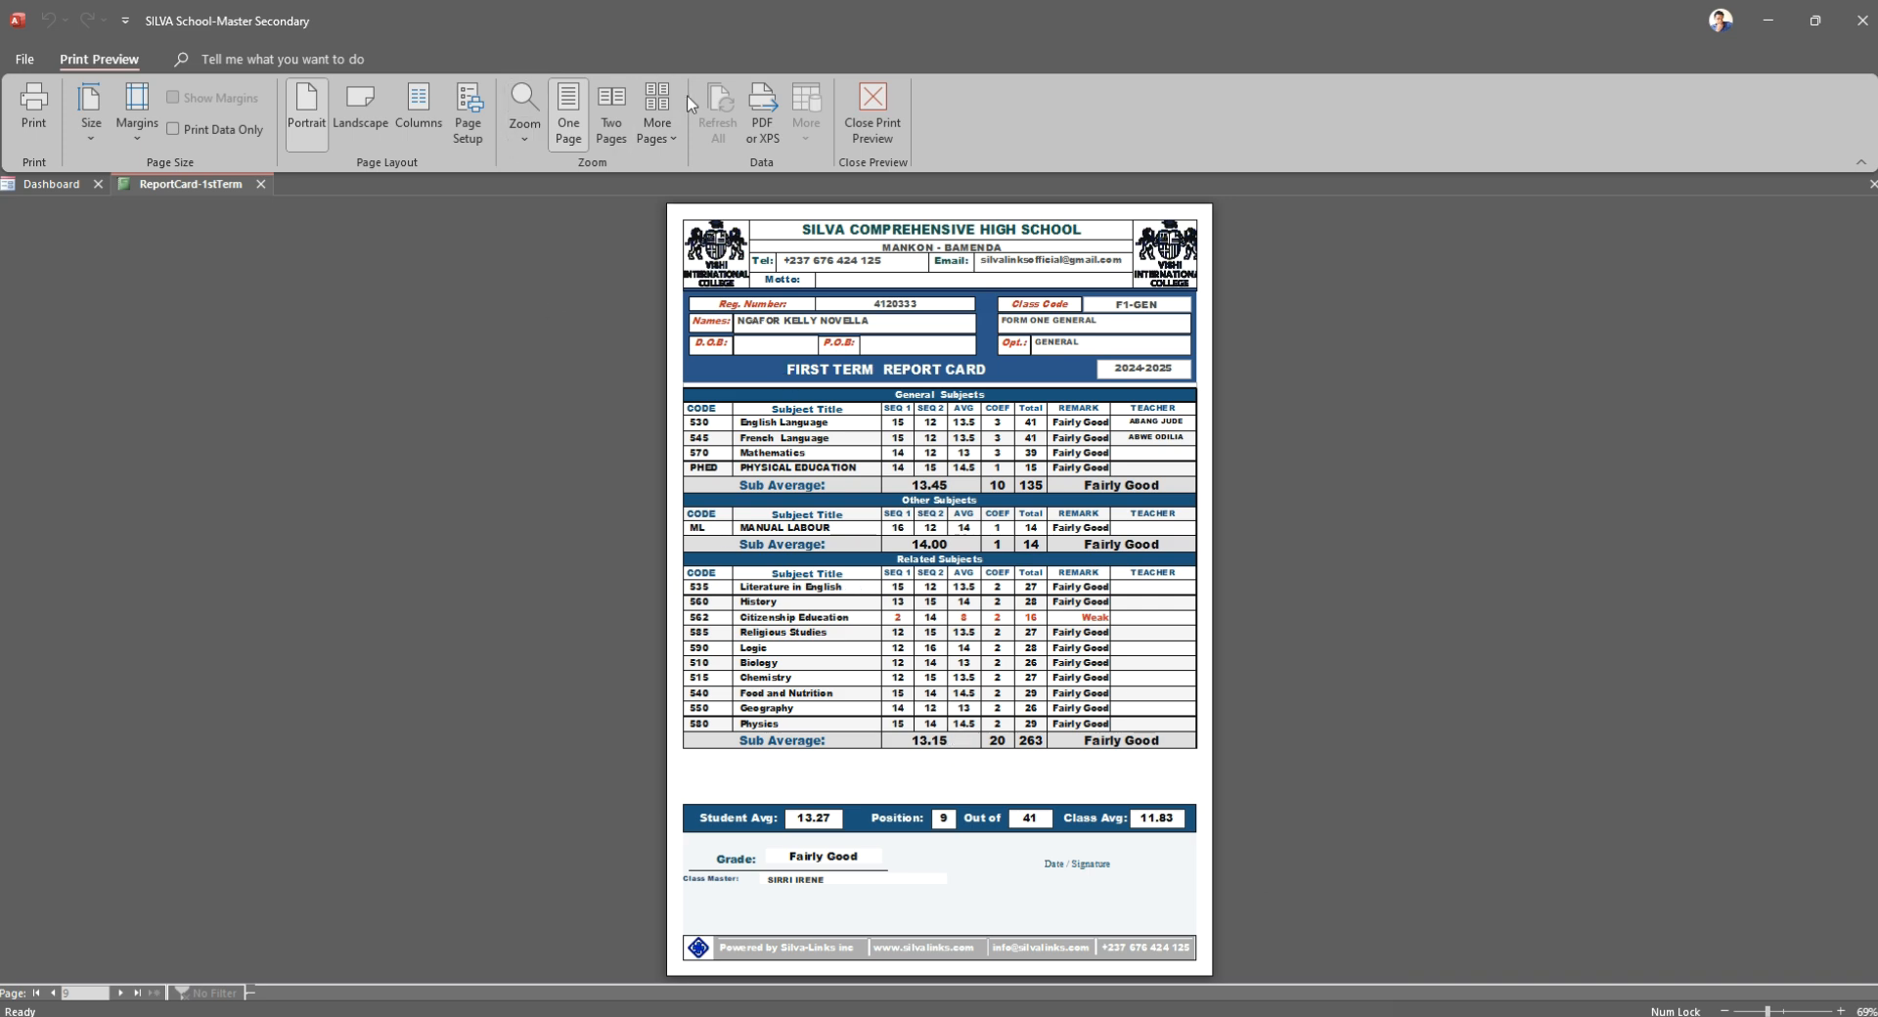
# View the PDF or XPS publishing options without exporting, and return from the report cards to the marks entry page
pyautogui.click(762, 112)
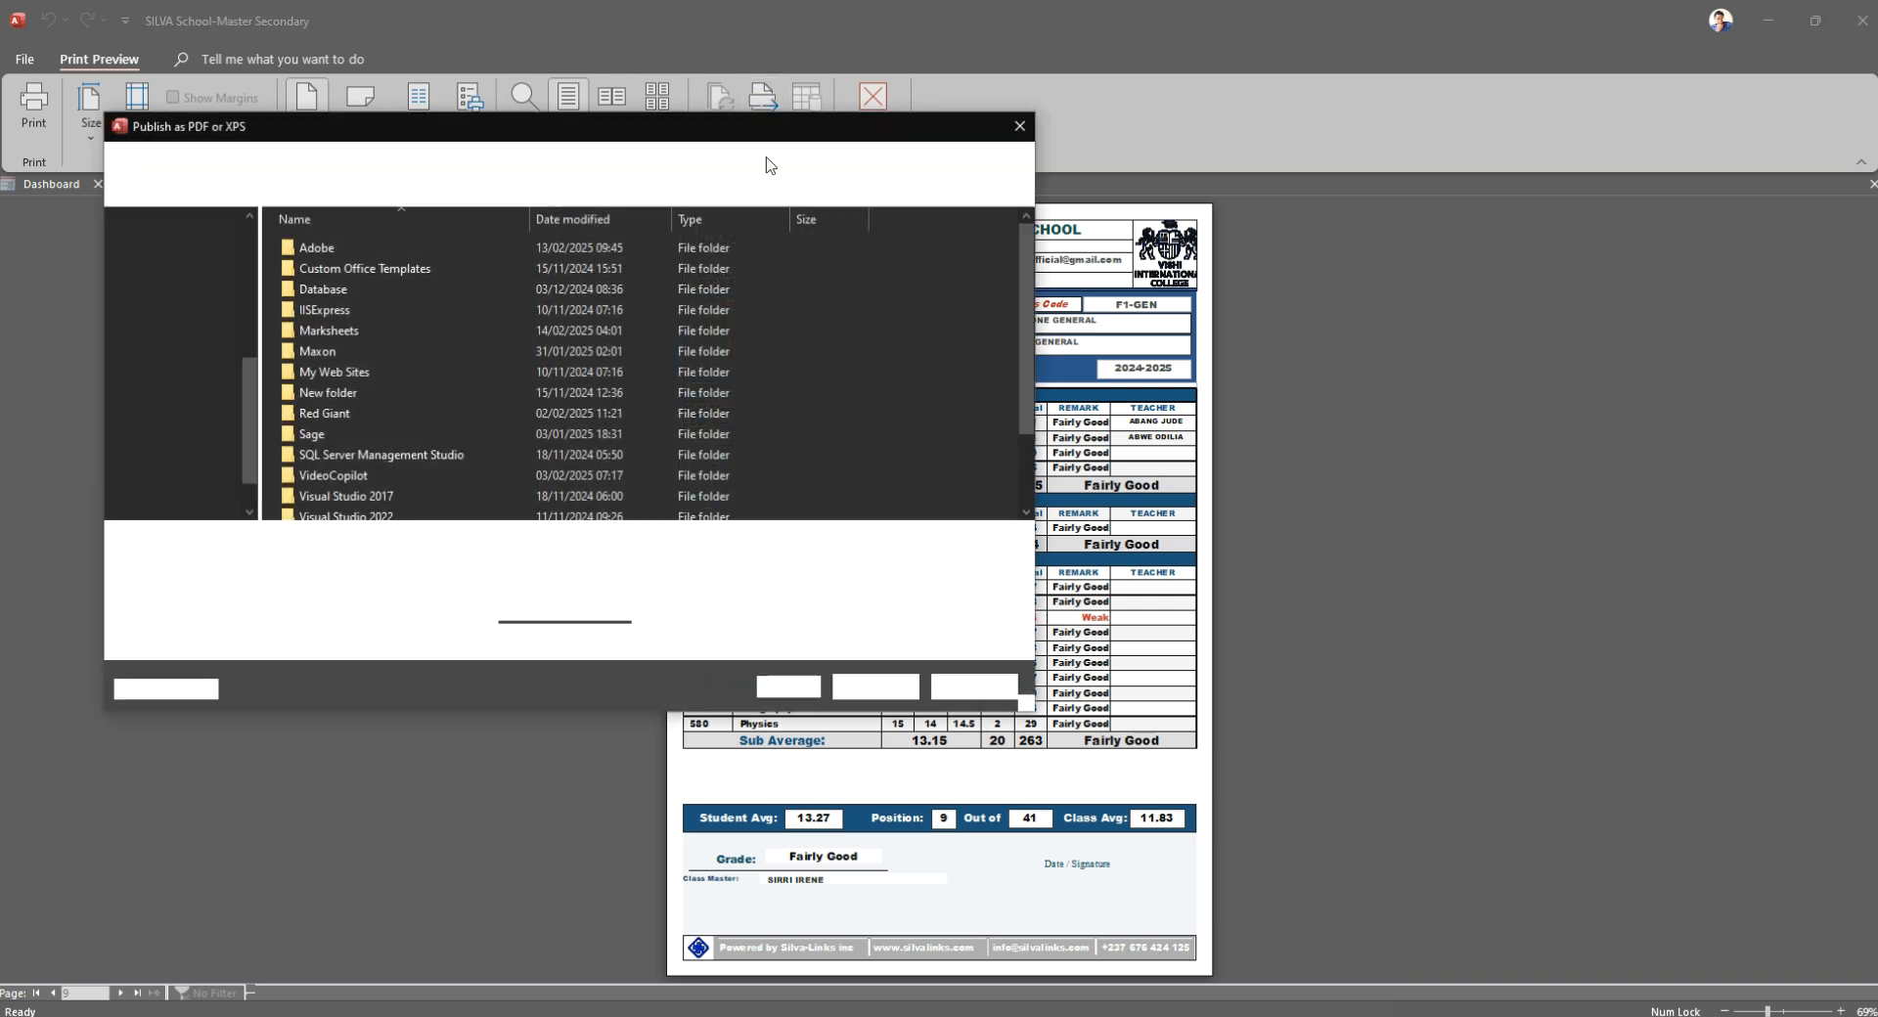
pyautogui.click(1007, 688)
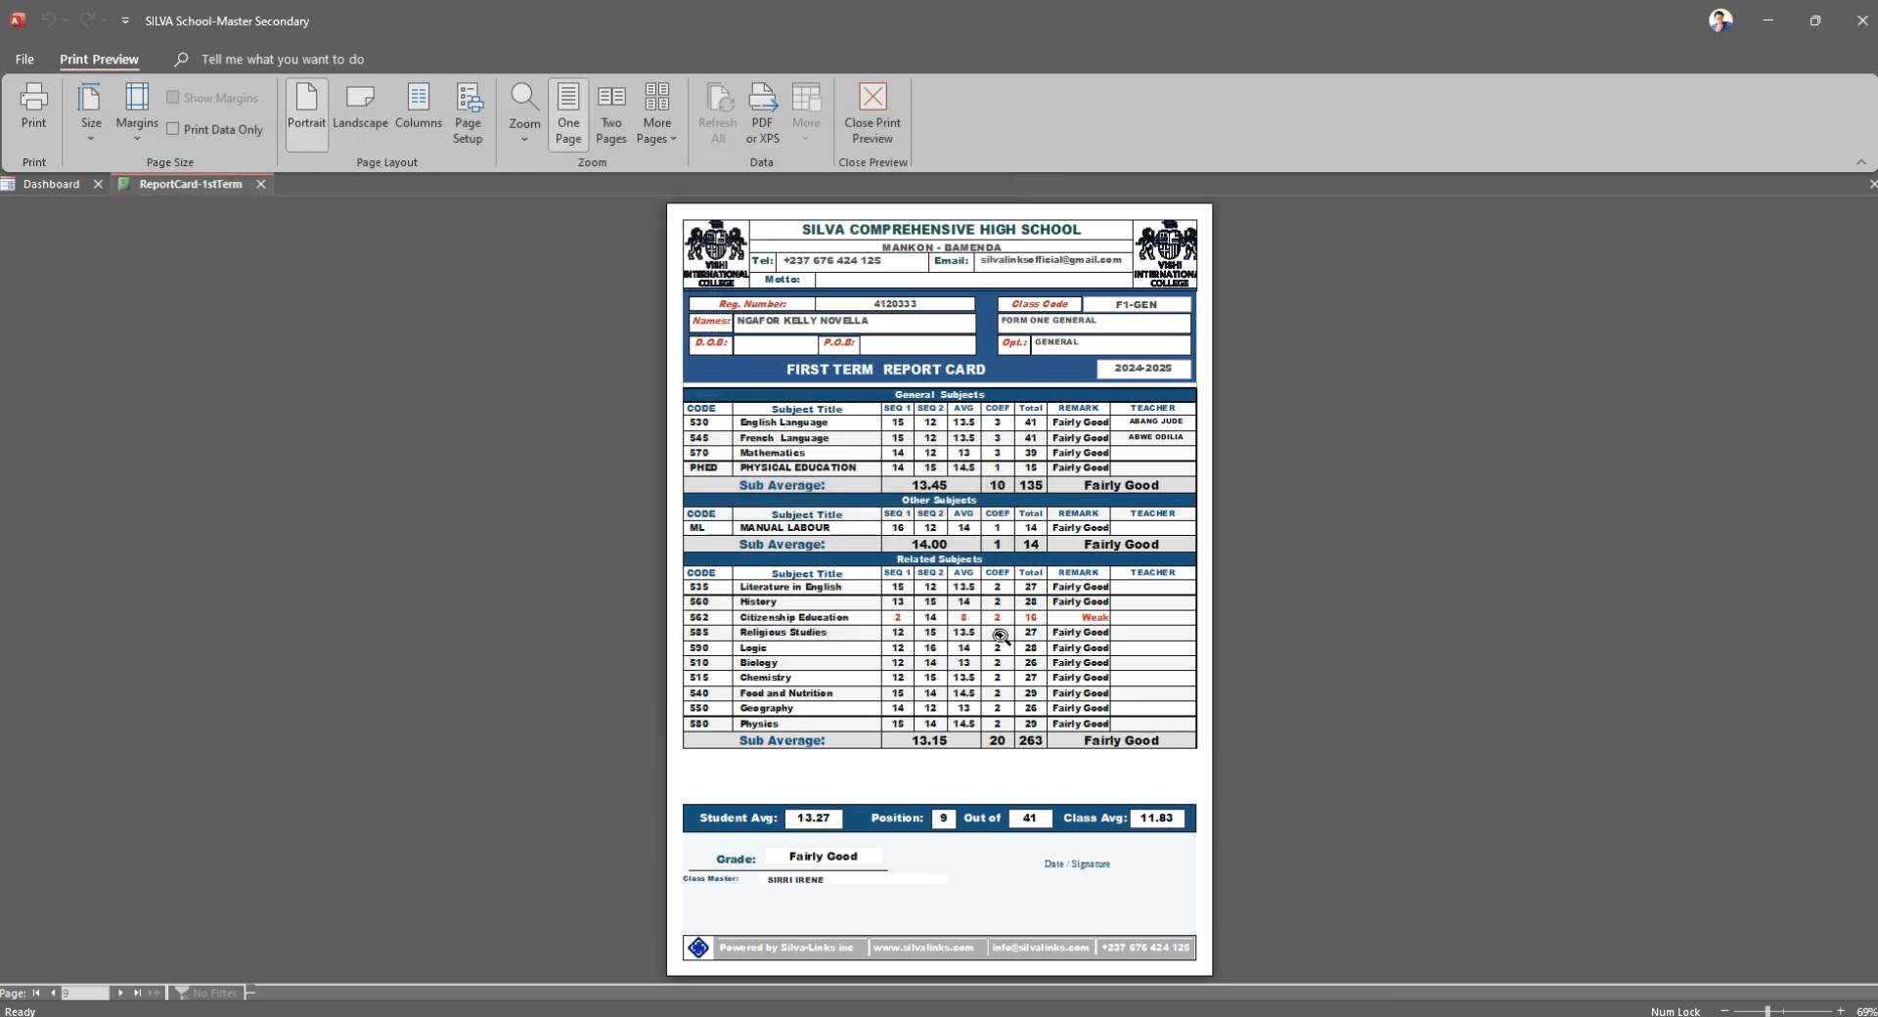
pyautogui.click(875, 116)
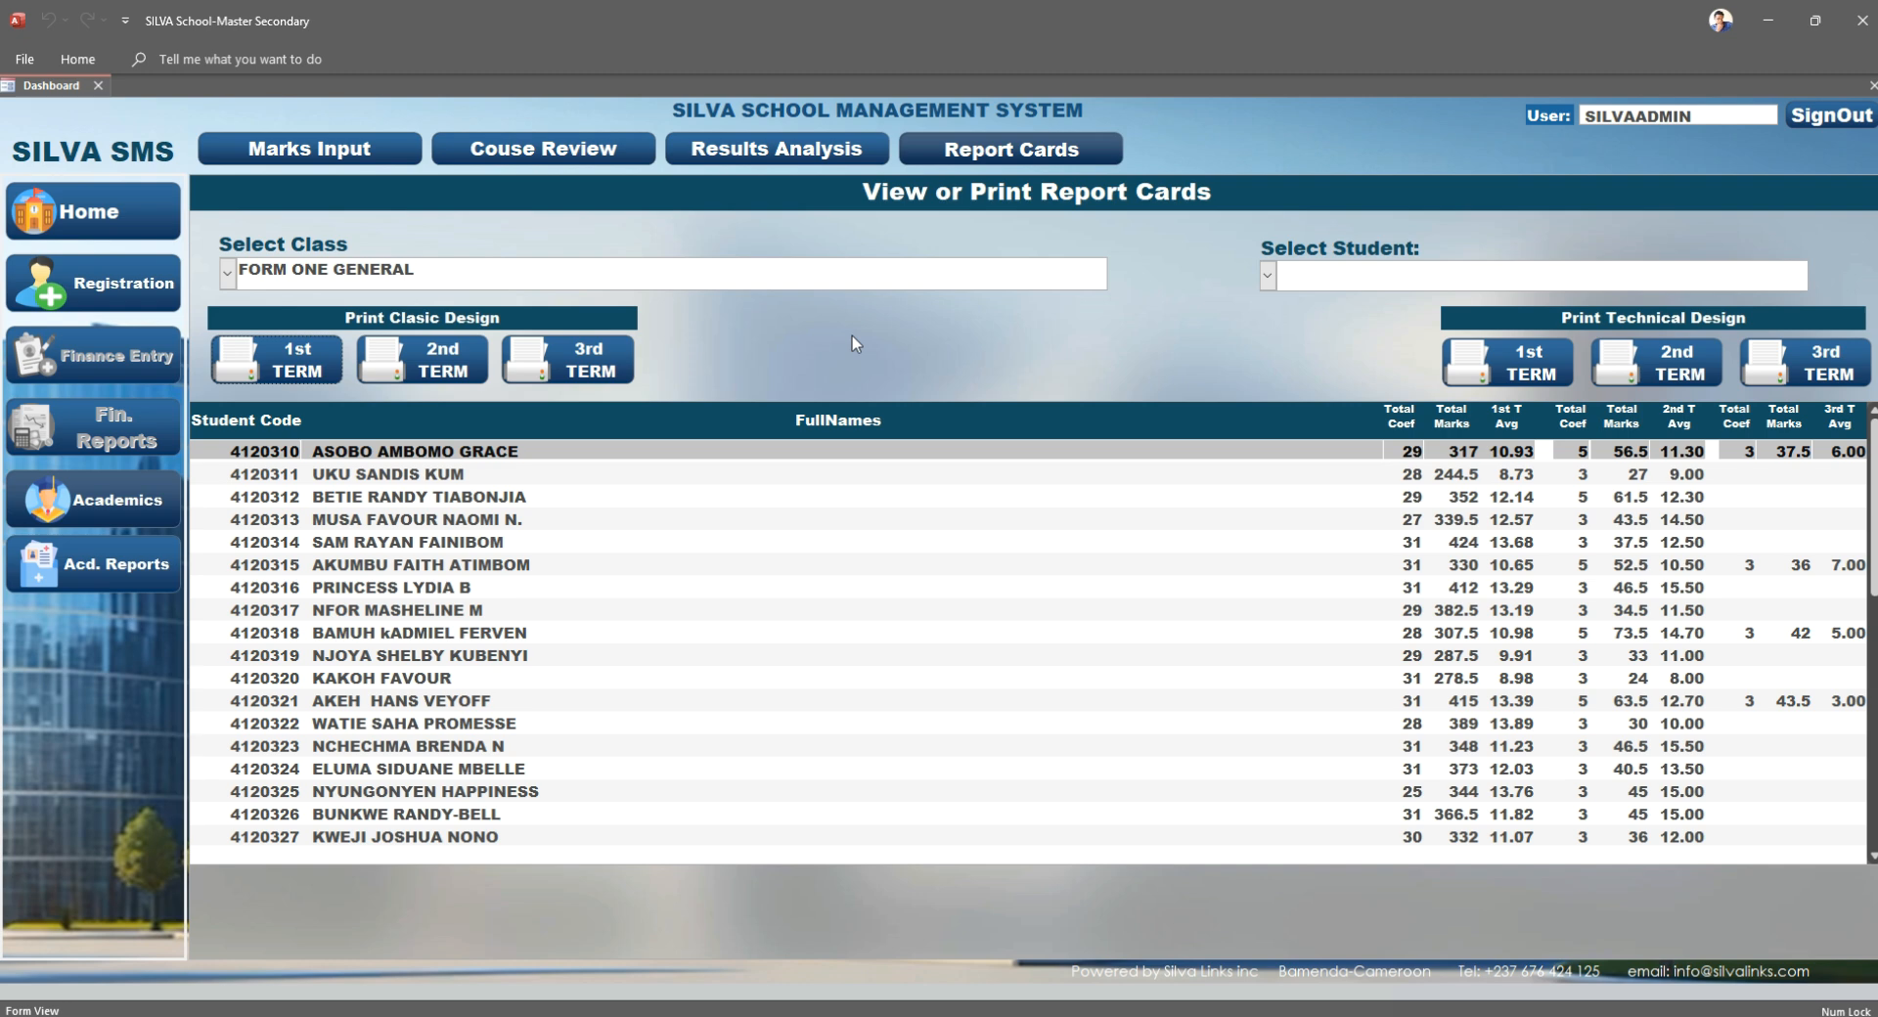
pyautogui.click(161, 490)
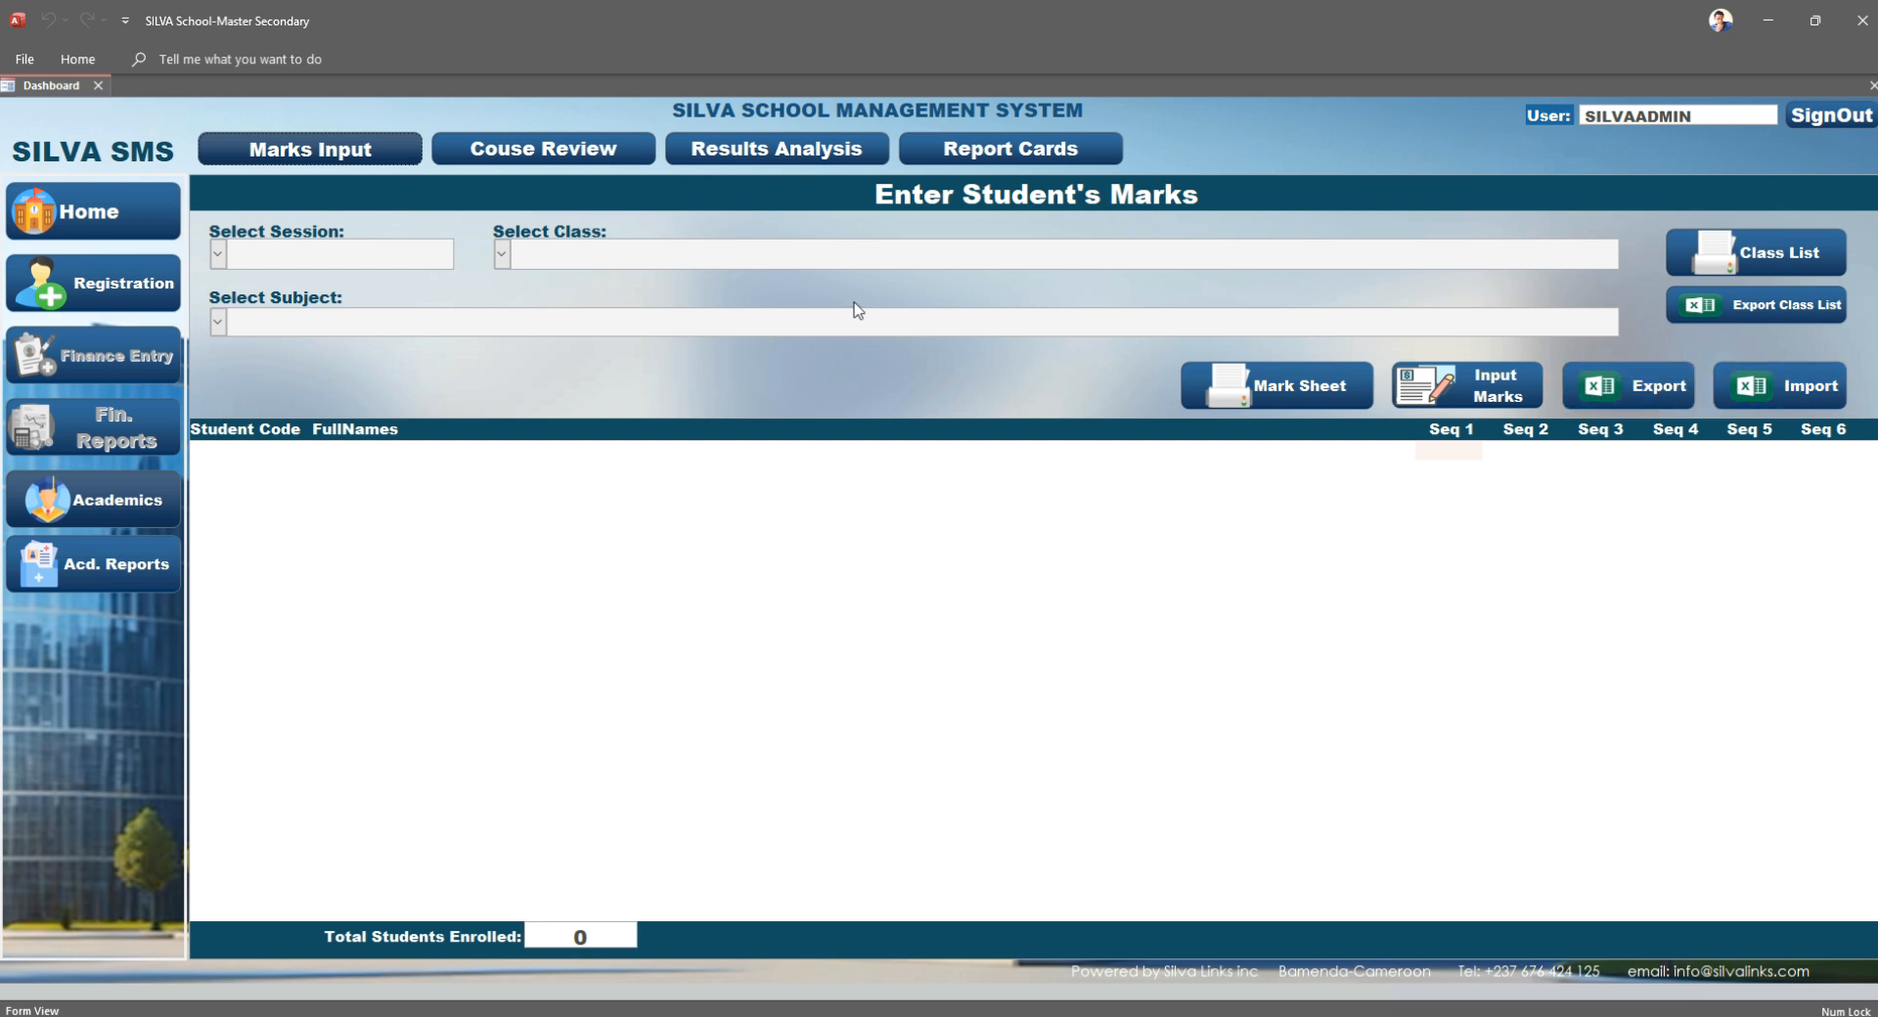
pyautogui.click(218, 322)
pyautogui.press('Down')
pyautogui.press('Up')
pyautogui.press('Up')
pyautogui.press('Up')
pyautogui.press('Escape')
# Open student registration and browse the list of students registered for the 2024-2025 academic year
pyautogui.click(163, 284)
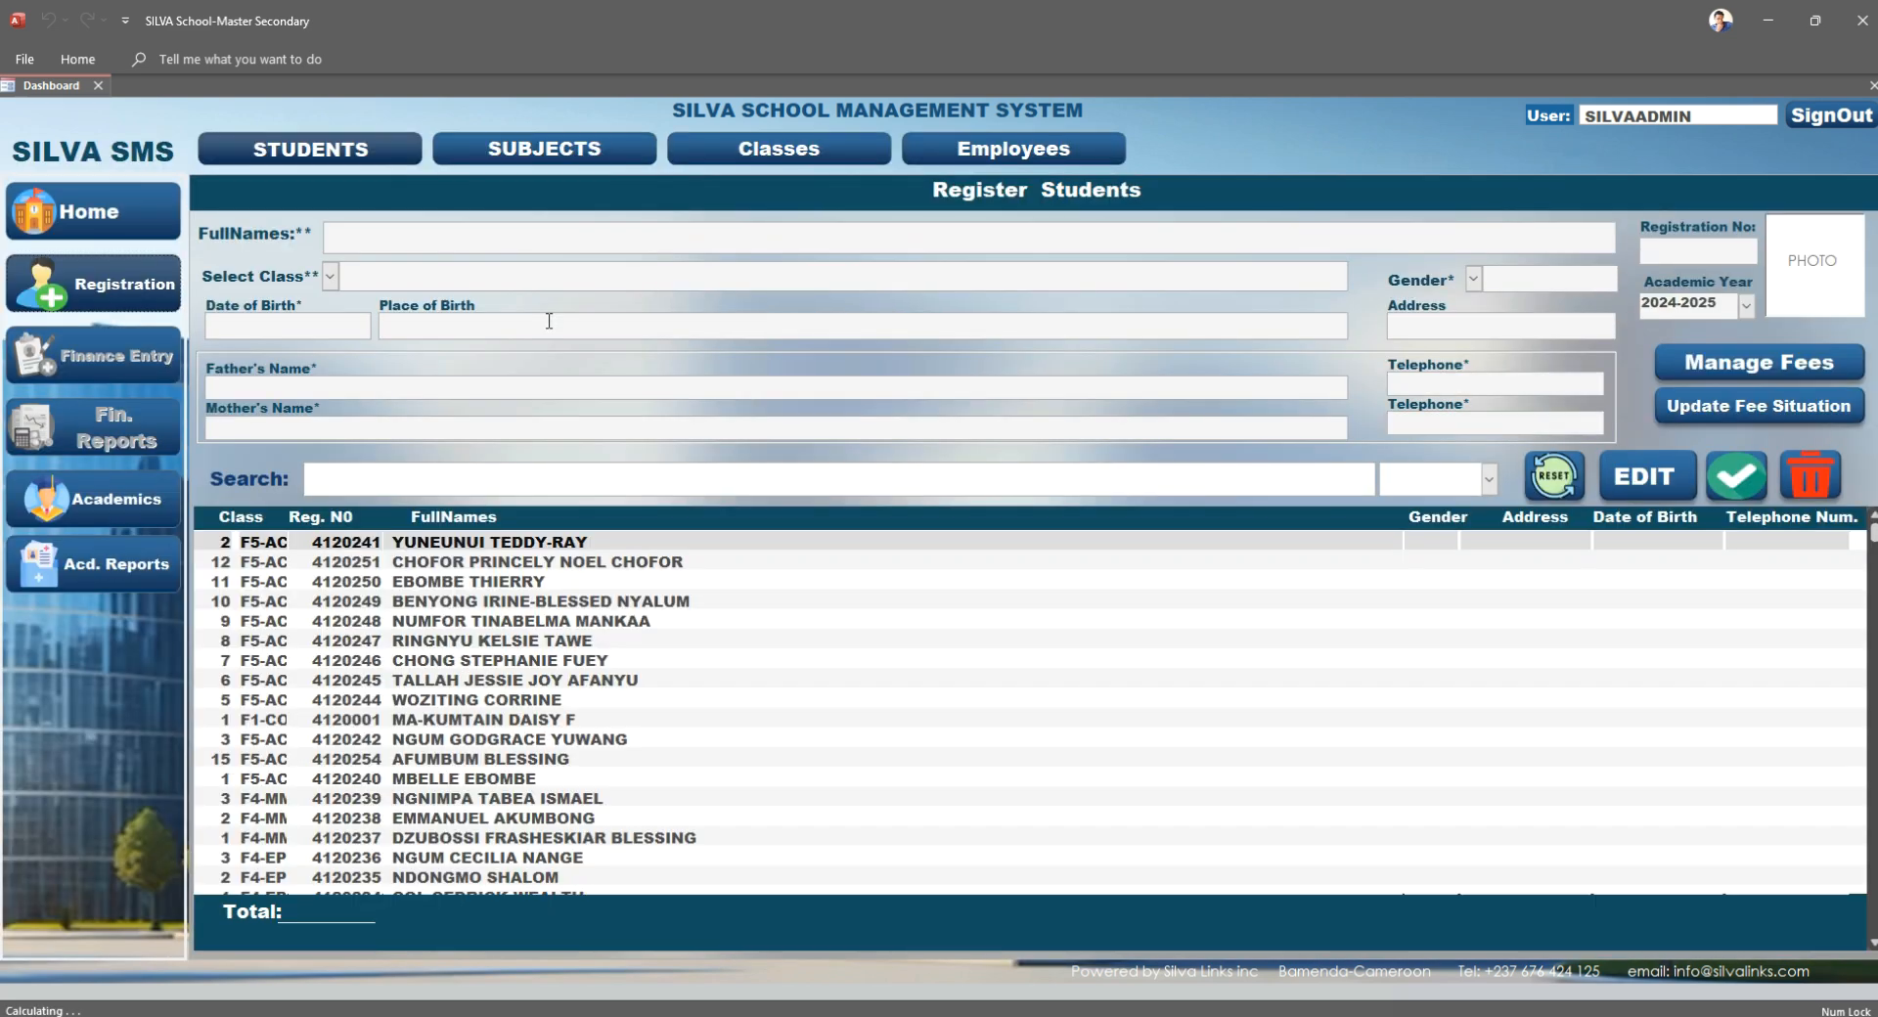
pyautogui.scroll(-1, 738, 667)
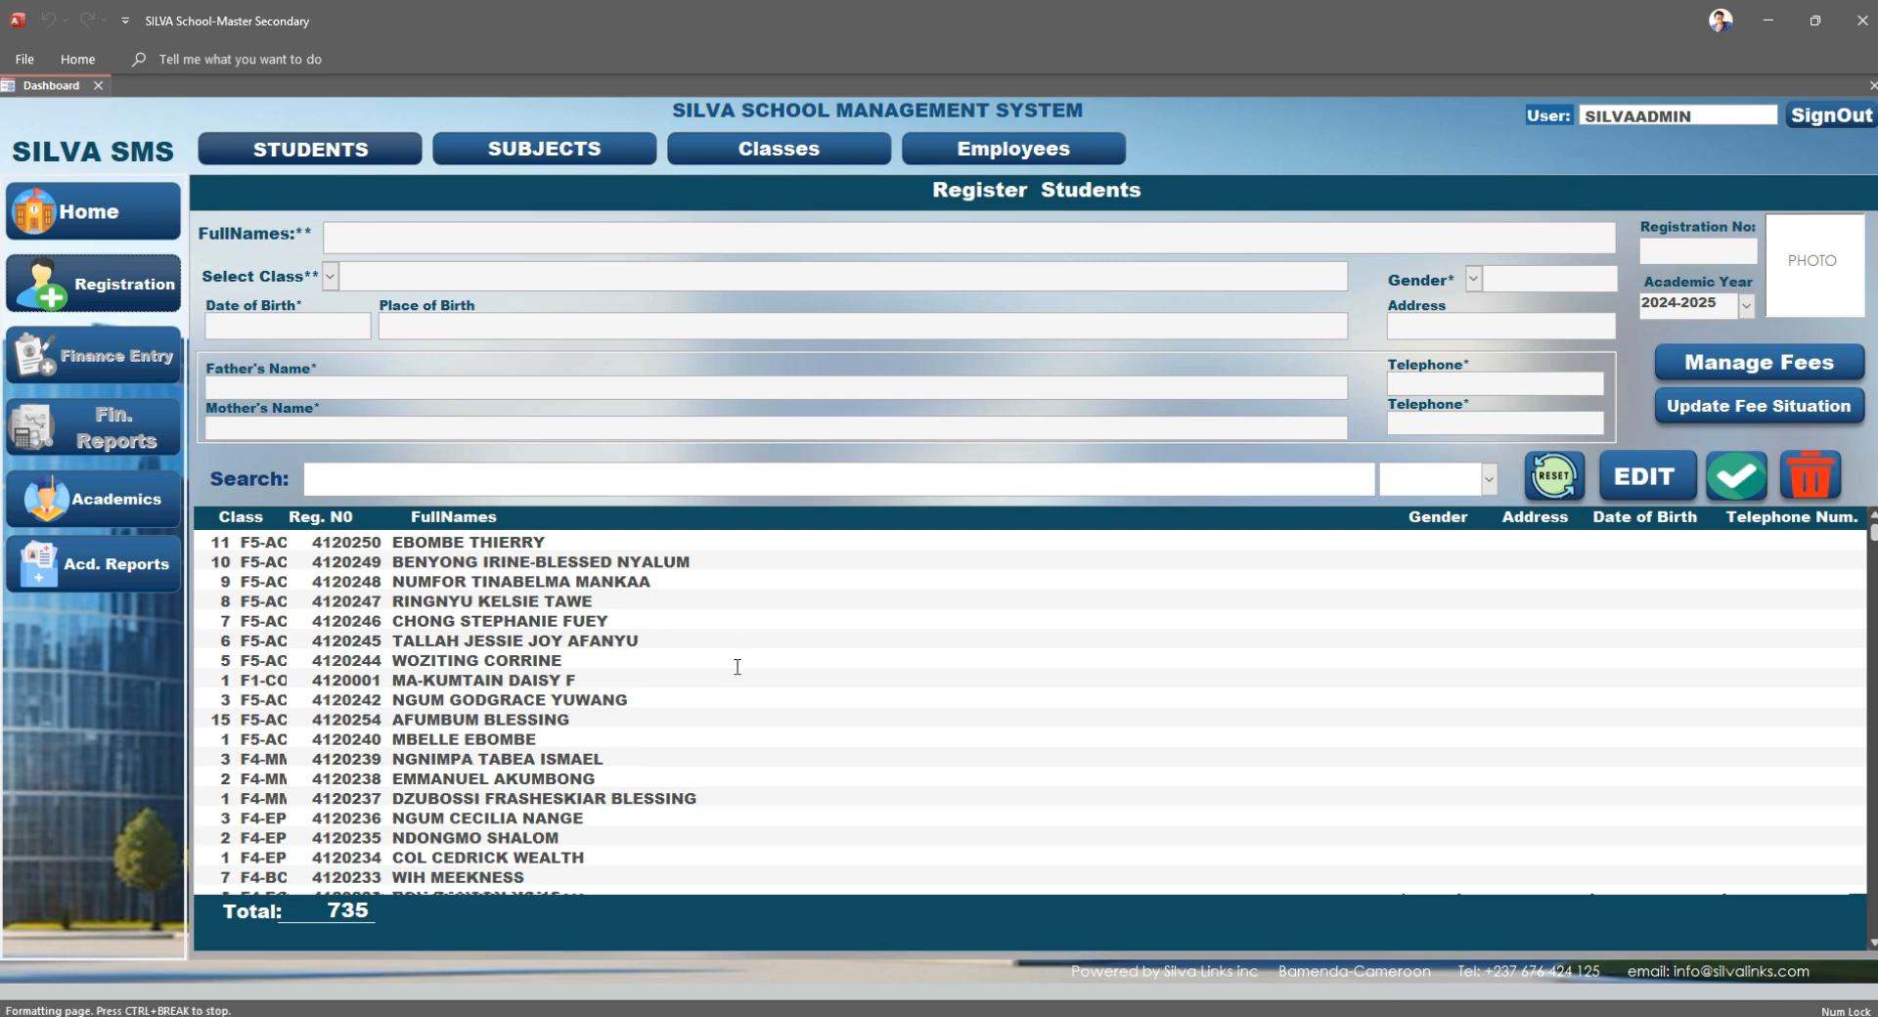
pyautogui.scroll(-2, 737, 668)
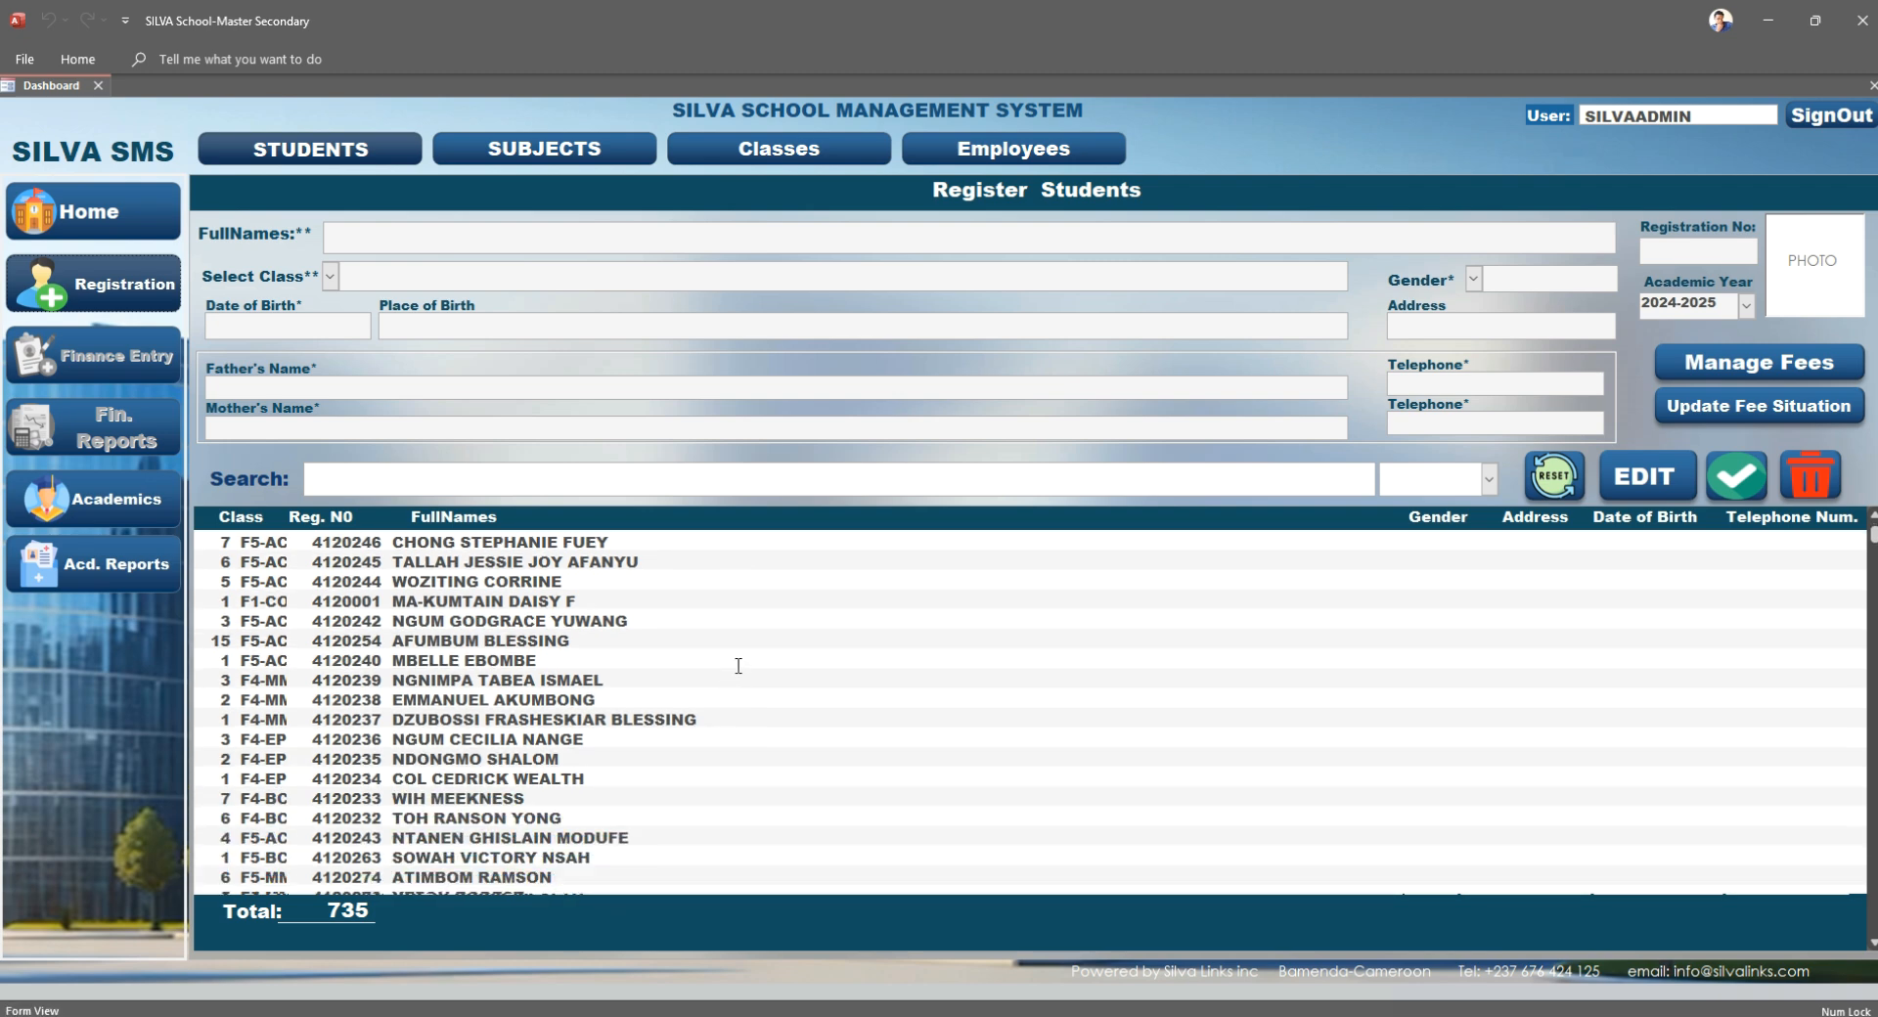
pyautogui.scroll(-5, 741, 663)
pyautogui.scroll(-5, 743, 658)
# Open subject registration and browse the subjects listed for the commercial classes with their coefficients and categories
pyautogui.click(550, 145)
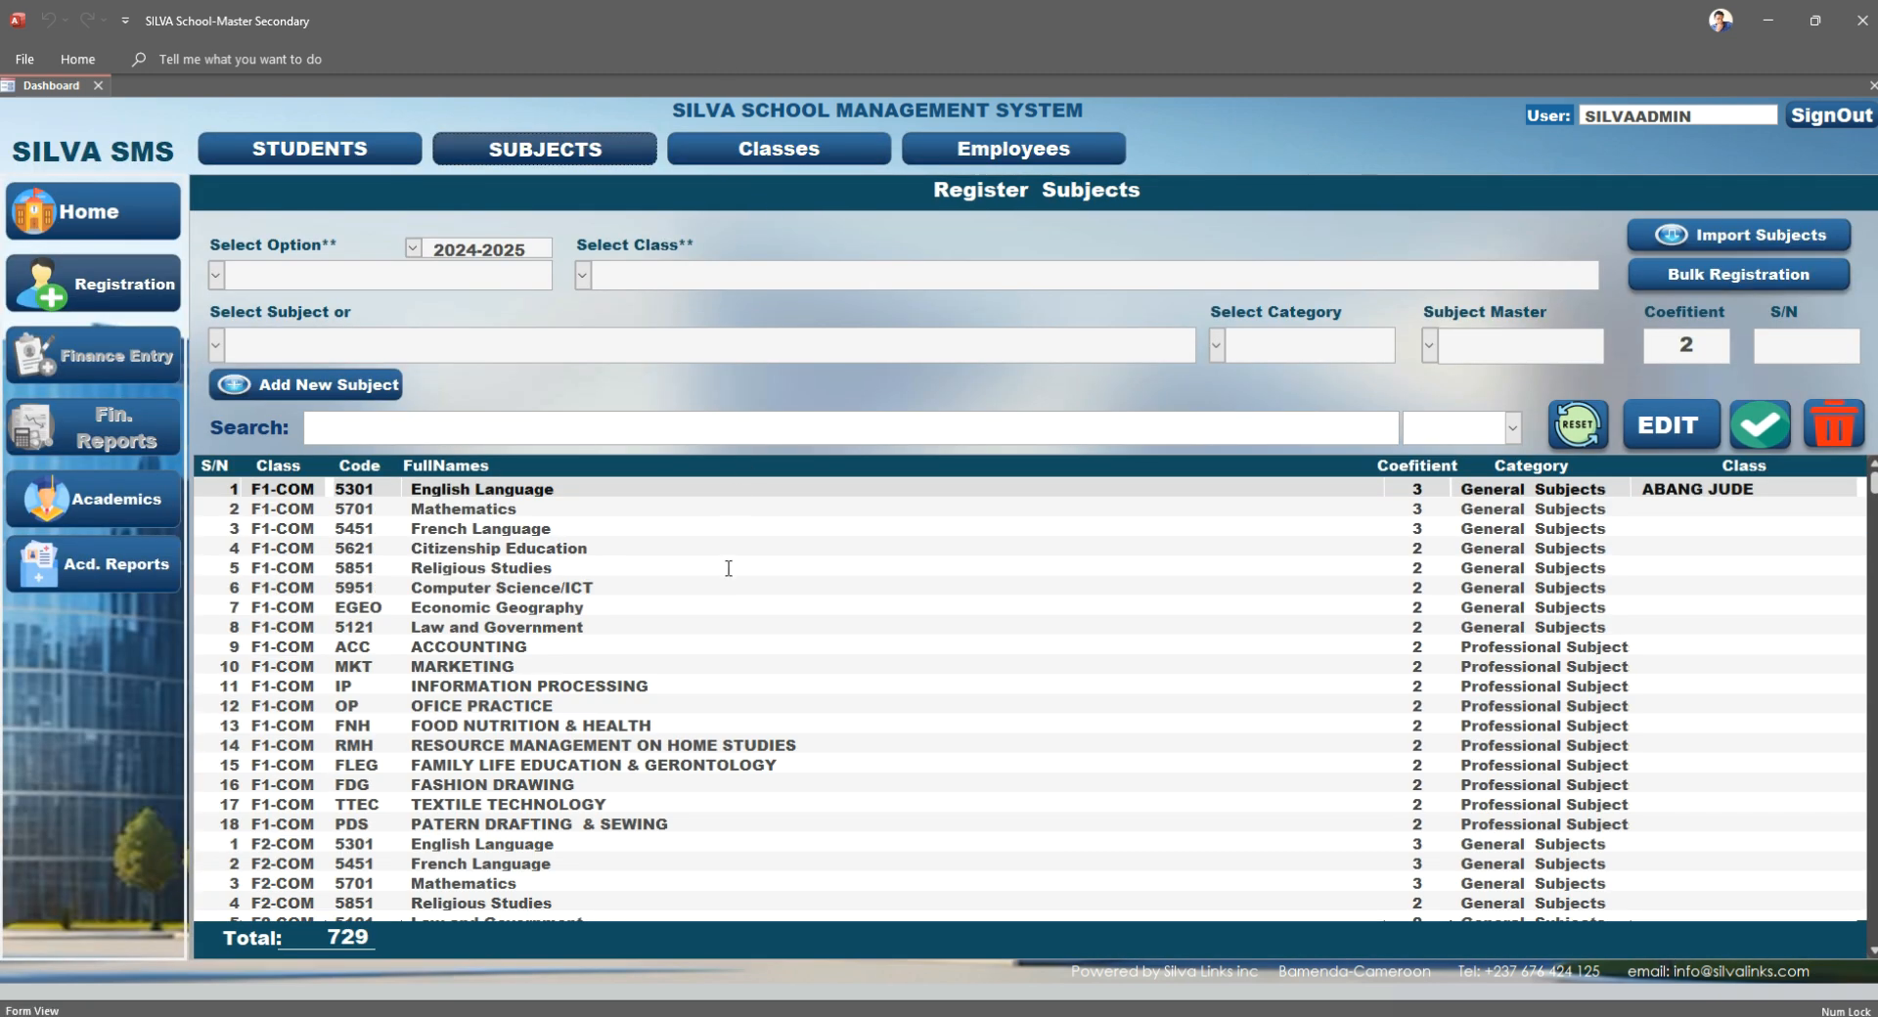
pyautogui.scroll(-3, 729, 567)
pyautogui.click(716, 622)
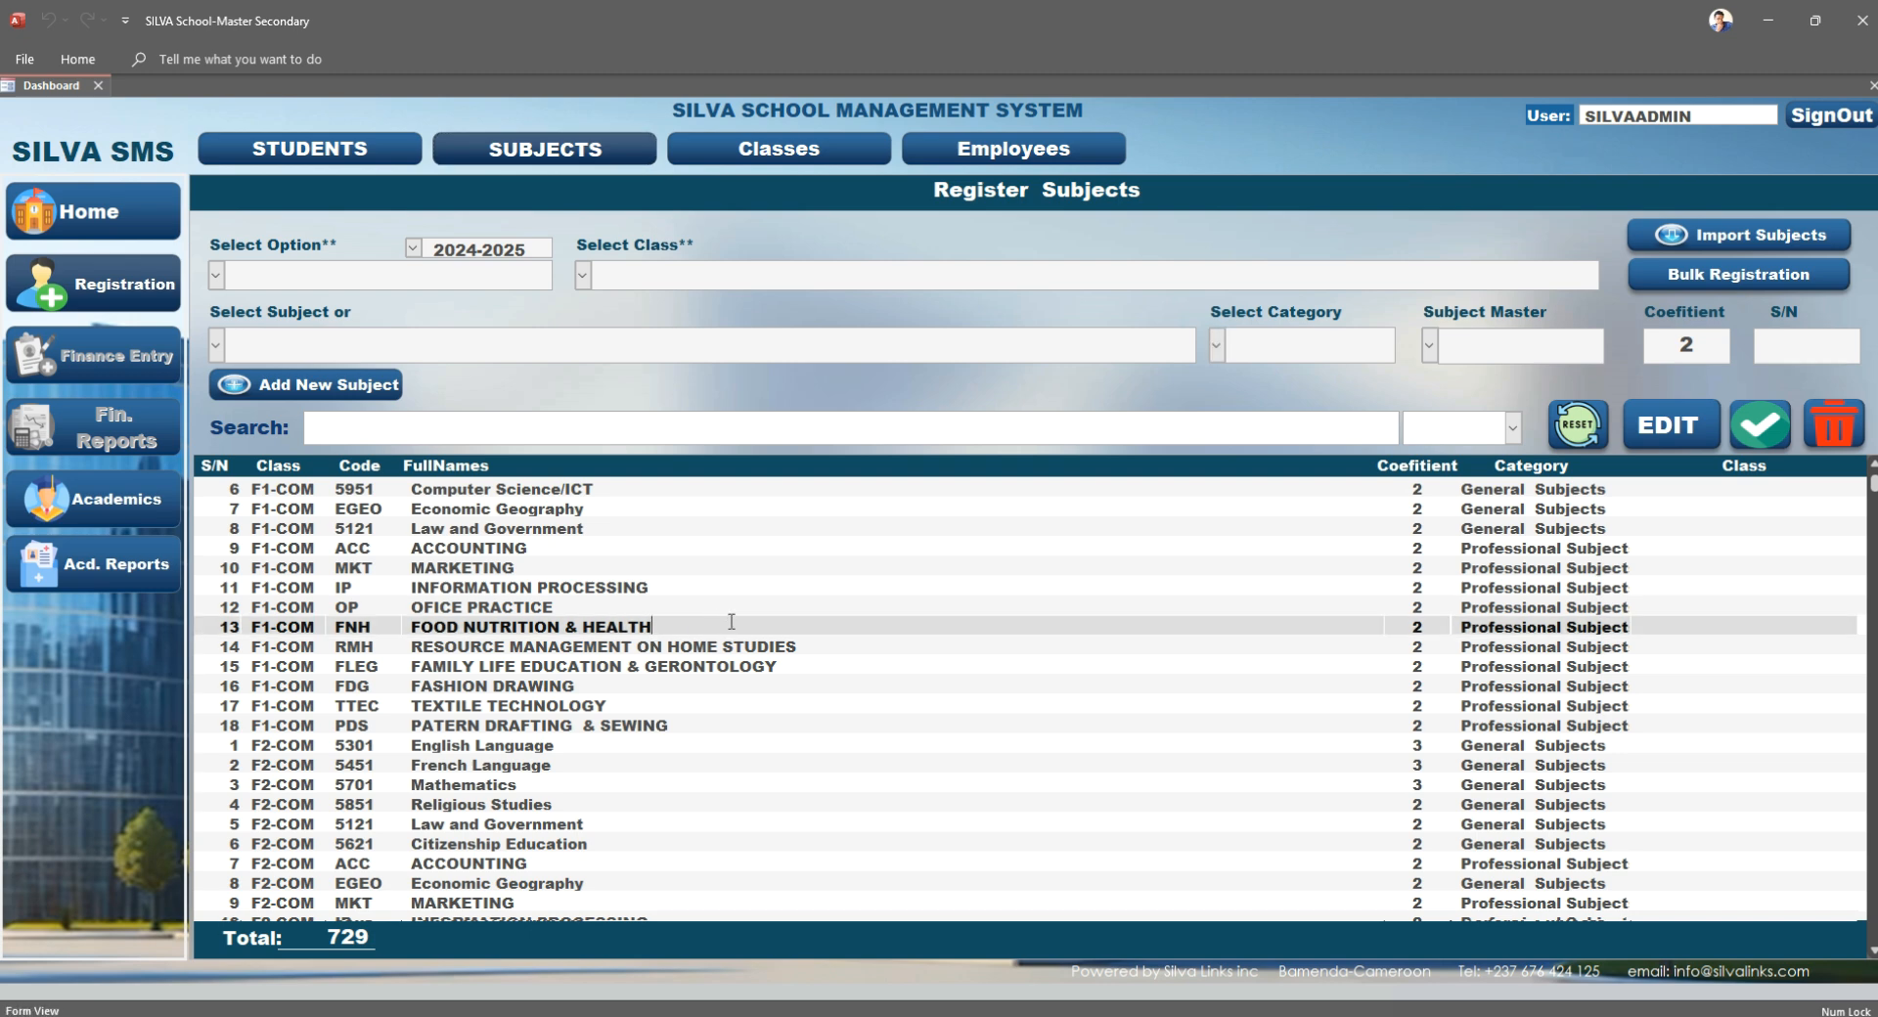
# View the list of registered classes for 2024-2025 and return to student registration
pyautogui.click(782, 155)
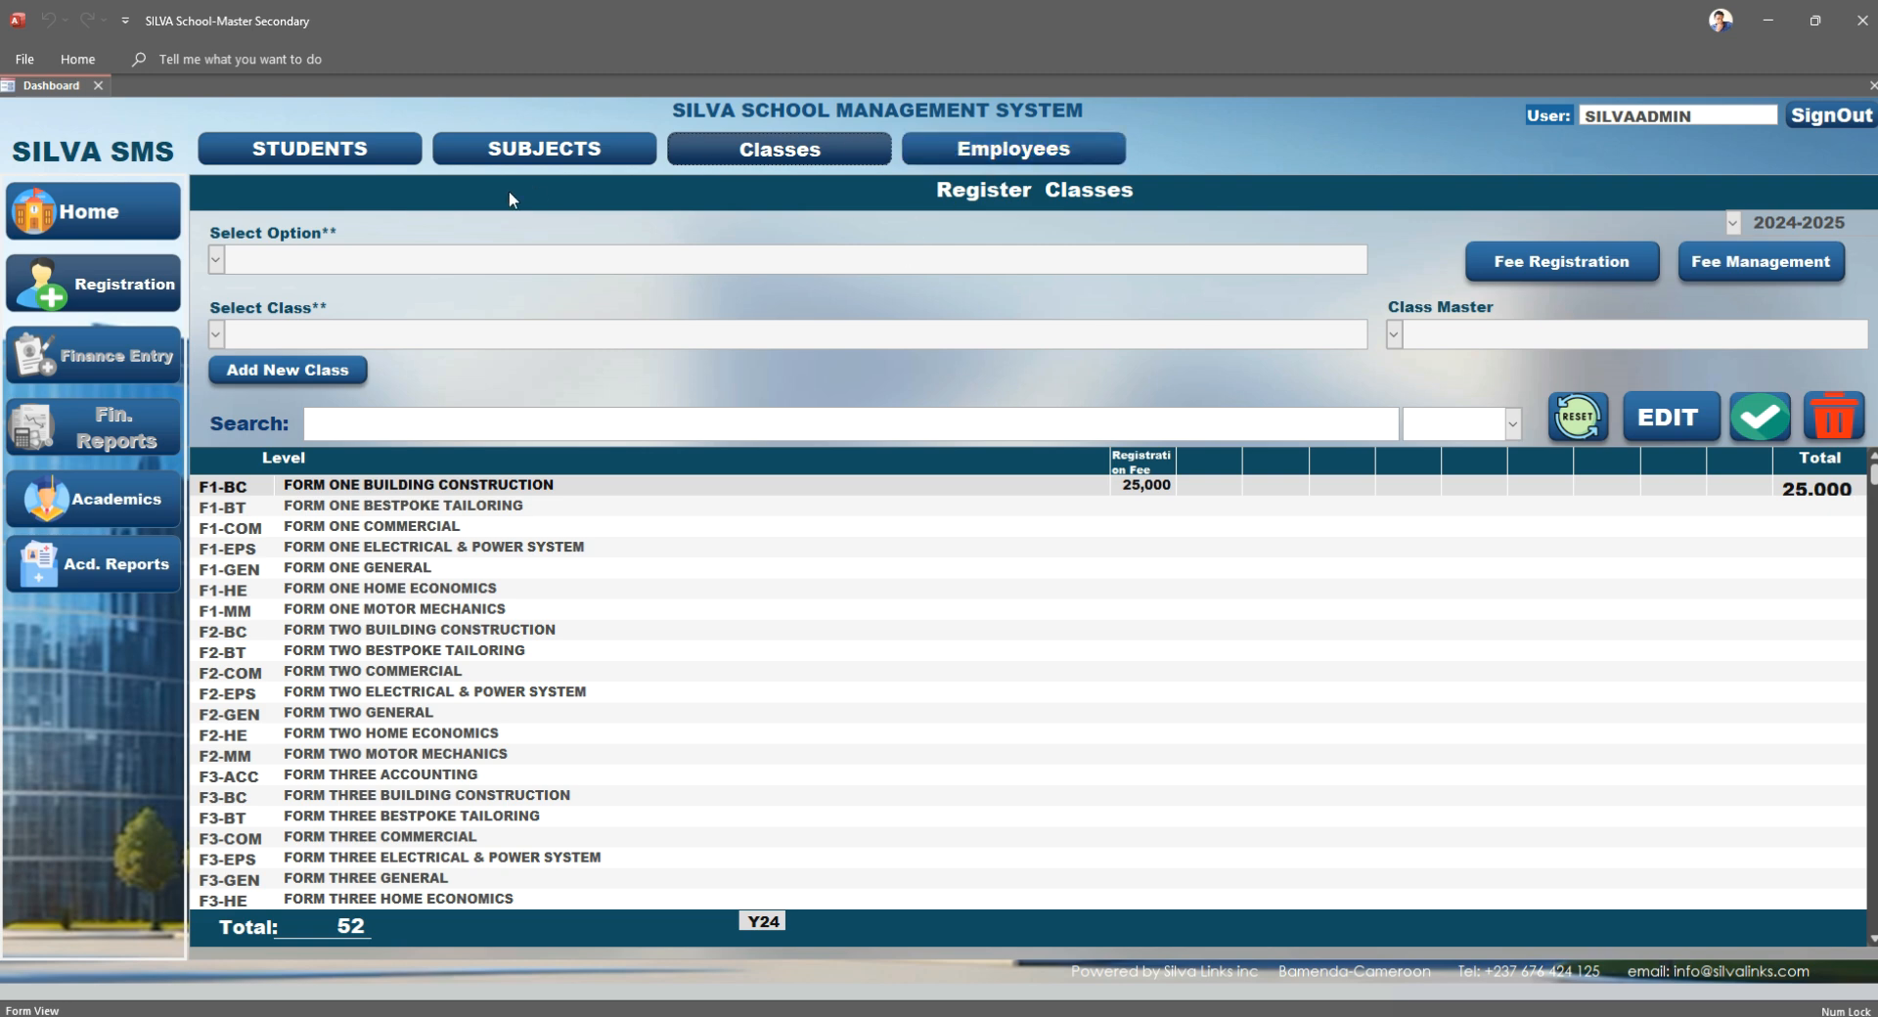
pyautogui.click(129, 276)
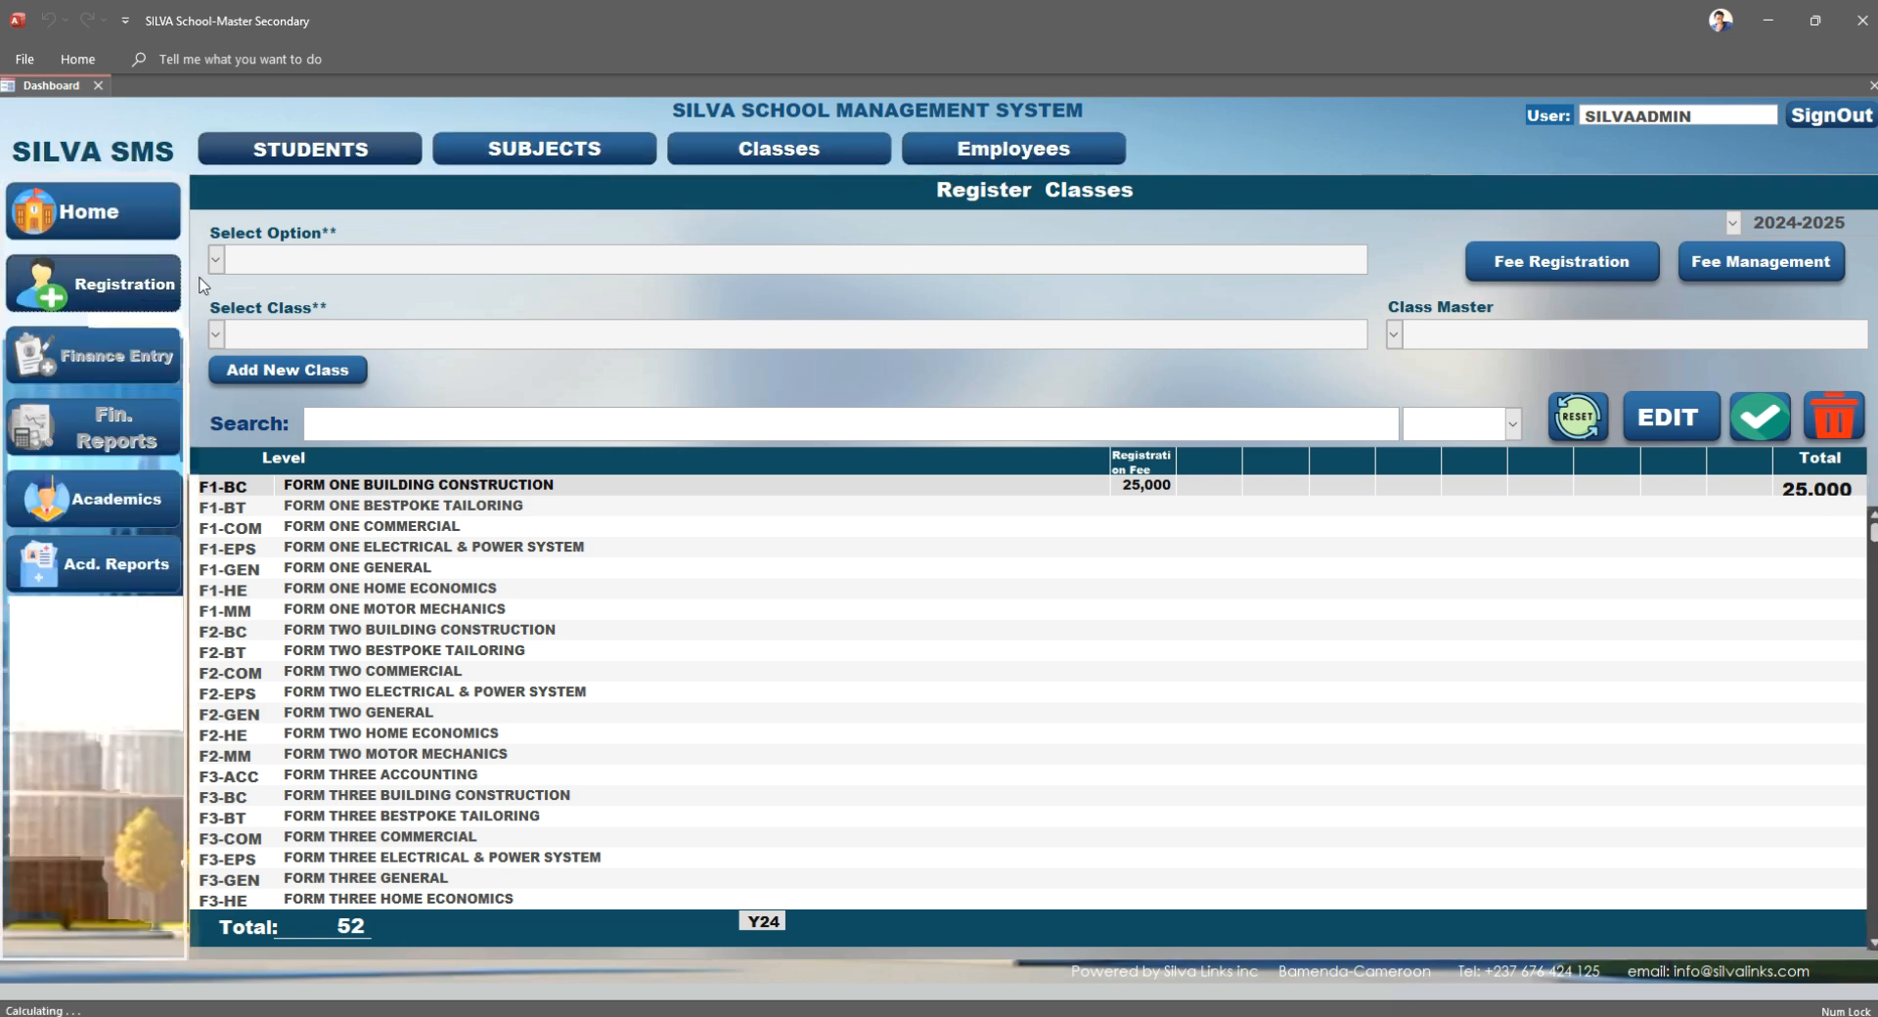